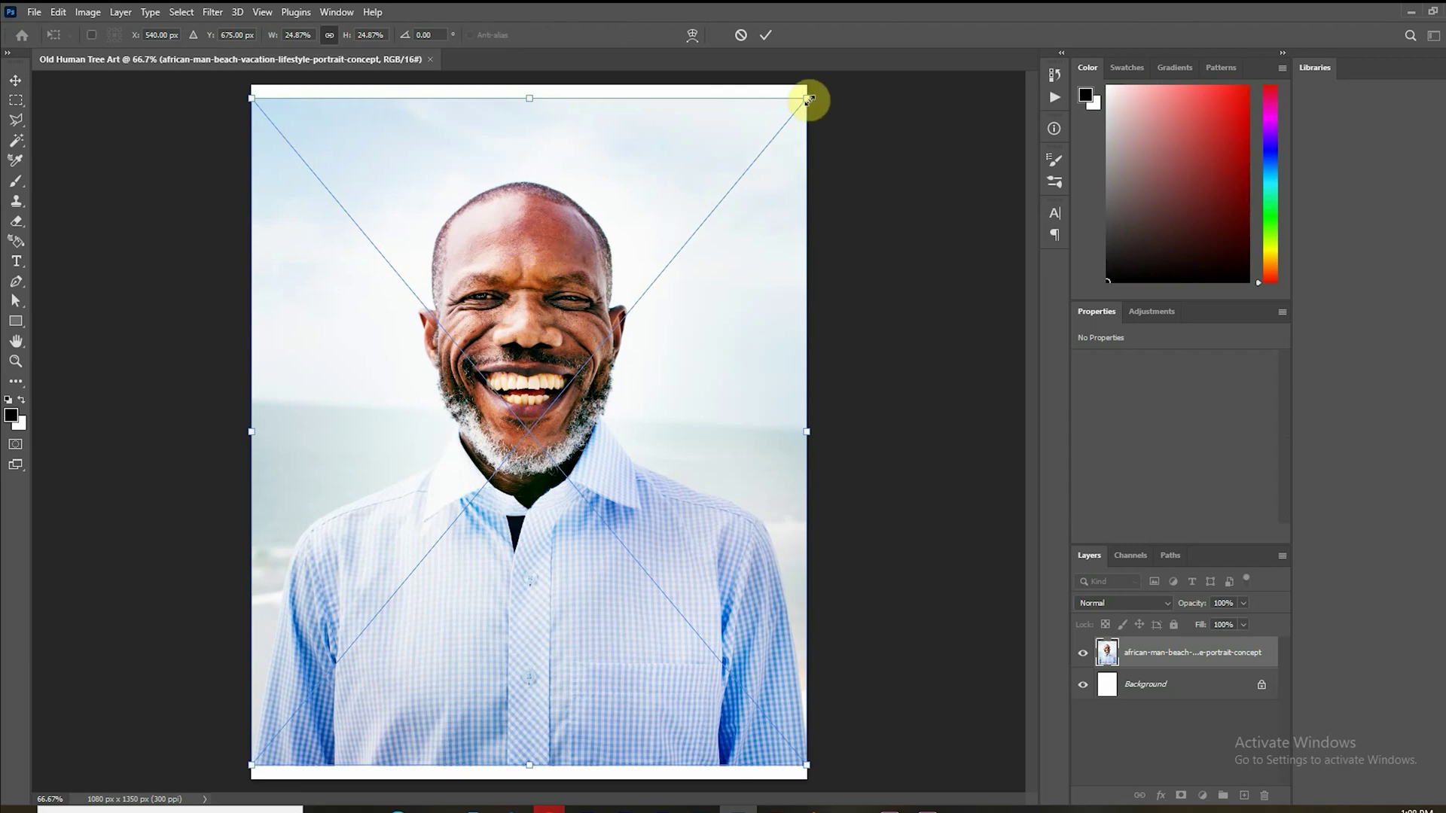
- Scale the placed portrait up to about 39.67% and reposition it so the face is centred on the canvas
{"action": "left_click_drag", "start_coordinate": [809, 100], "coordinate": [1107, 30]}
{"action": "left_click_drag", "start_coordinate": [613, 274], "coordinate": [565, 366]}
{"action": "left_click_drag", "start_coordinate": [567, 312], "coordinate": [569, 328]}
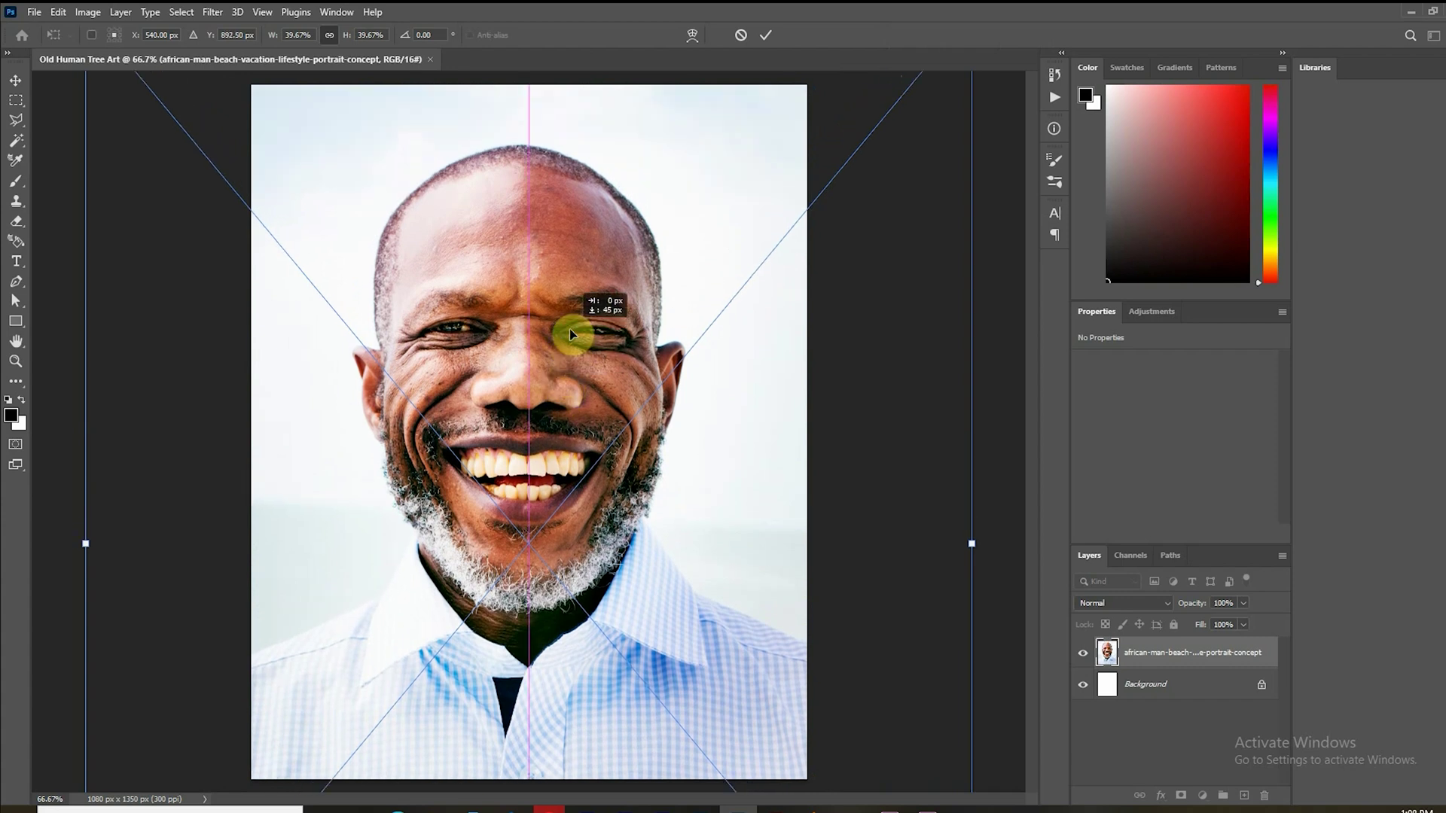
{"action": "key", "text": "Return"}
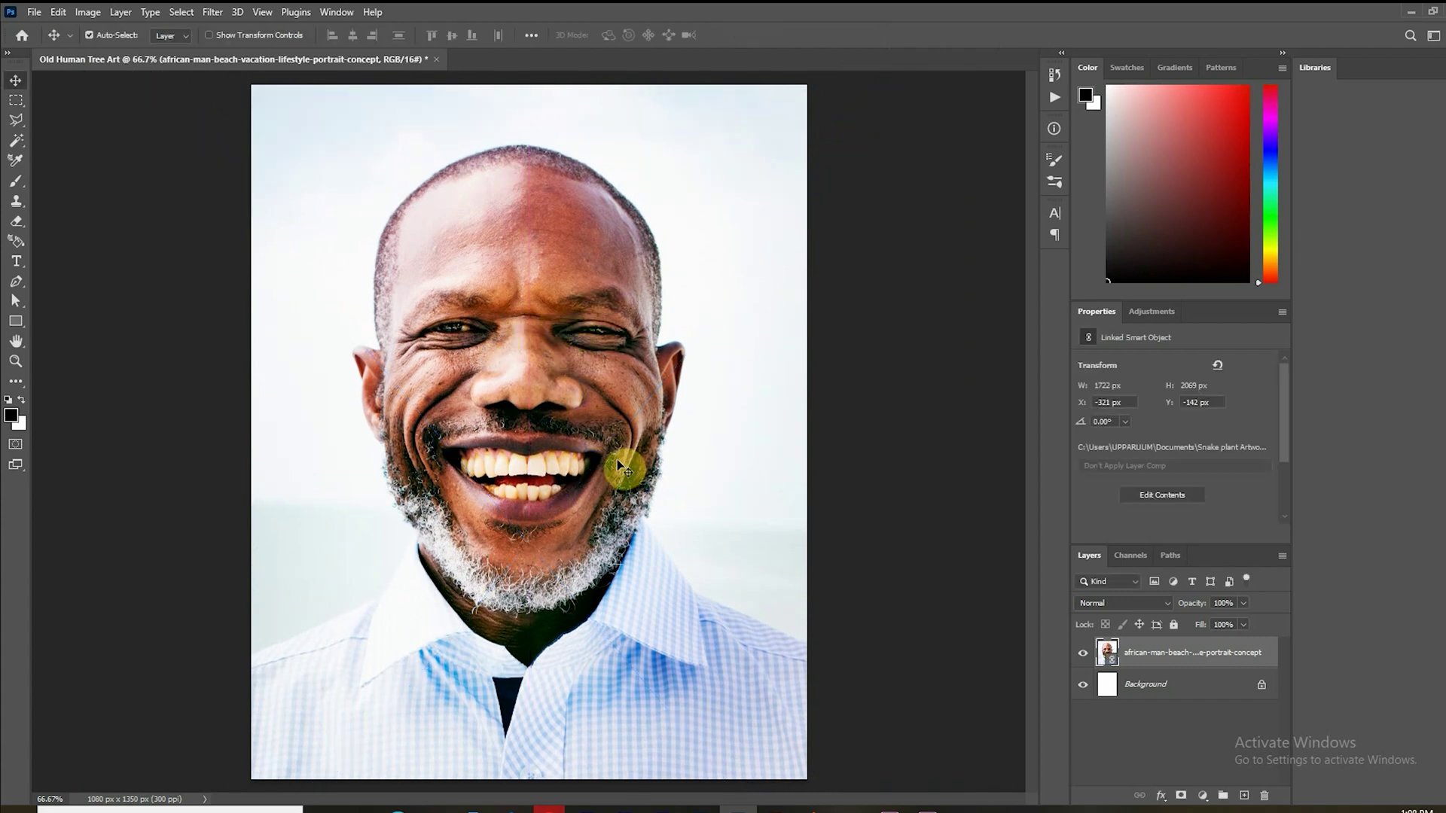
- Turn the linked portrait layer into an embedded smart object and apply Brightness/Contrast with brightness -38 and contrast 26
{"action": "right_click", "coordinate": [1172, 667]}
{"action": "left_click", "coordinate": [1220, 265]}
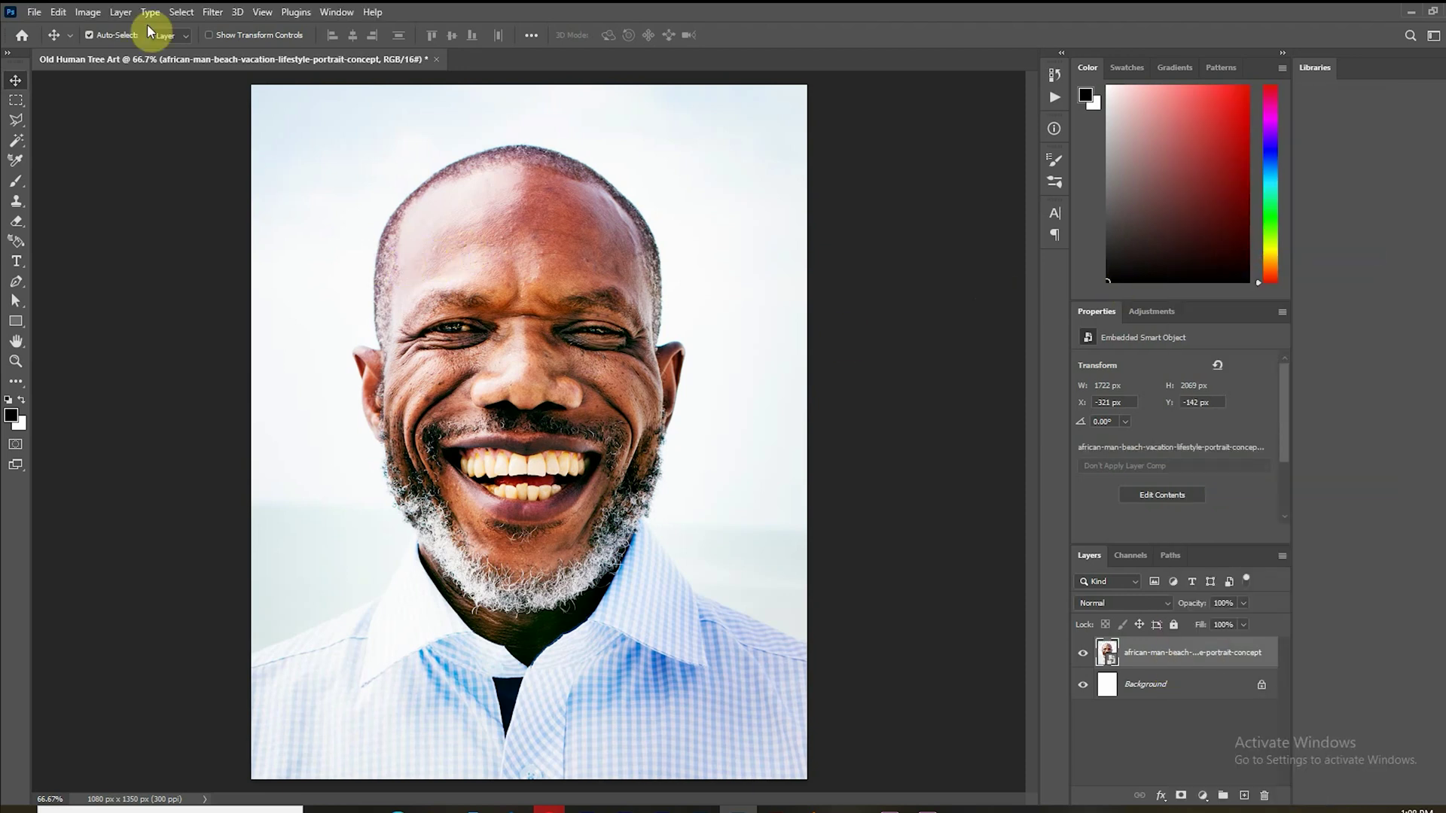
{"action": "left_click", "coordinate": [88, 12]}
{"action": "mouse_move", "coordinate": [123, 58]}
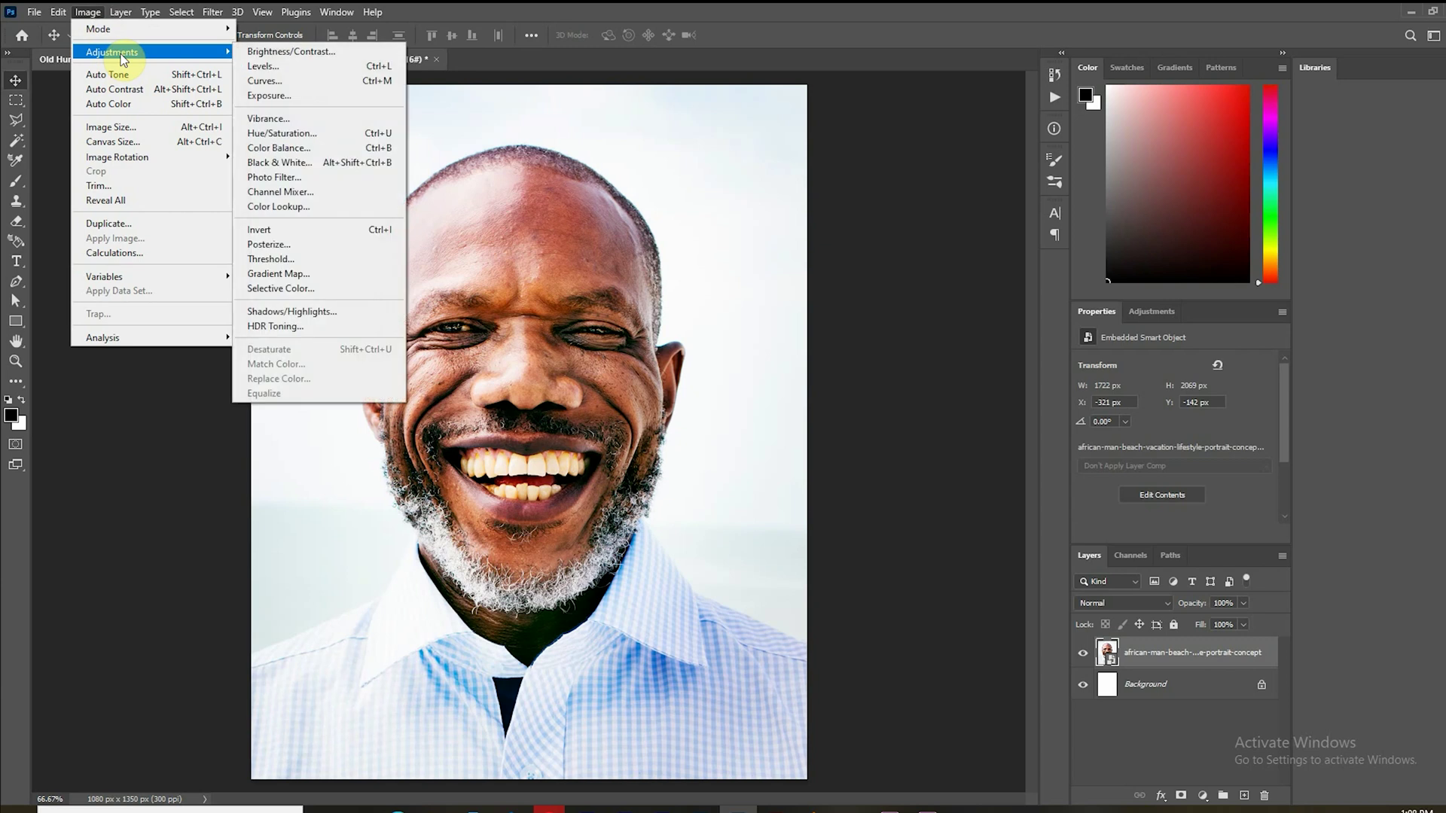
{"action": "left_click", "coordinate": [289, 52]}
{"action": "left_click_drag", "start_coordinate": [688, 252], "coordinate": [717, 295]}
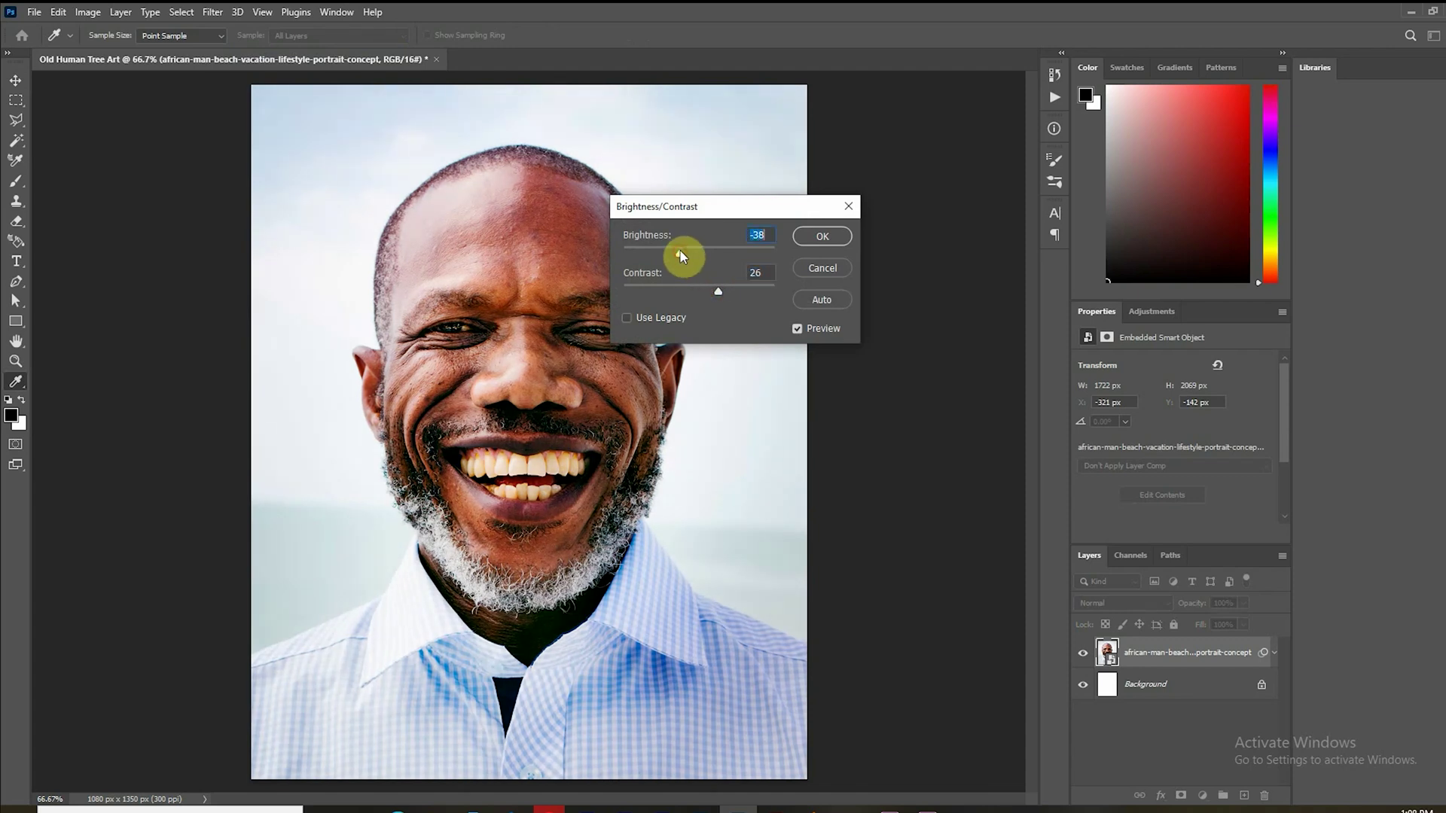
{"action": "left_click", "coordinate": [816, 235]}
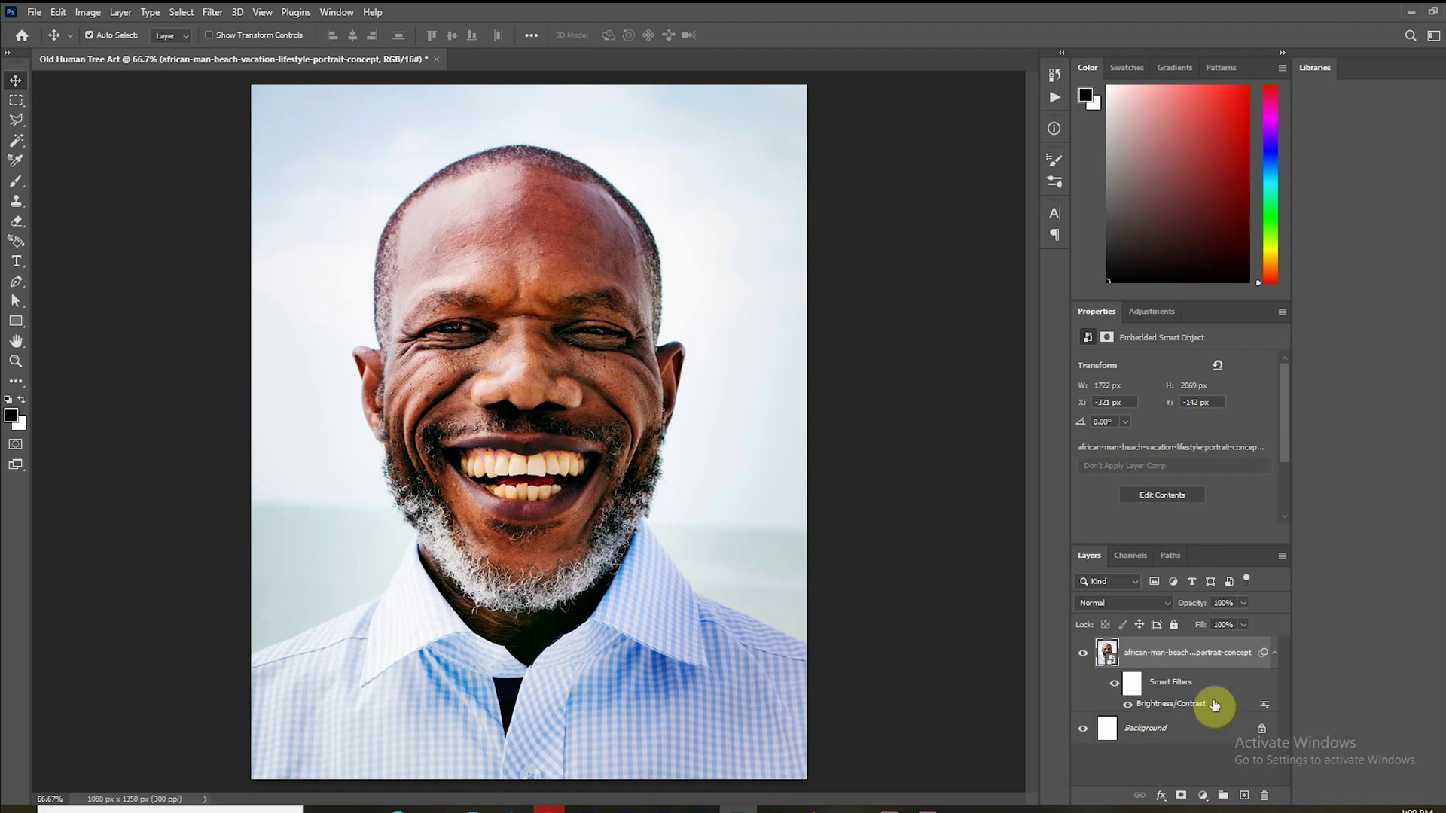
- Rename the portrait layer Old man and duplicate it as Old man copy
{"action": "double_click", "coordinate": [1159, 652]}
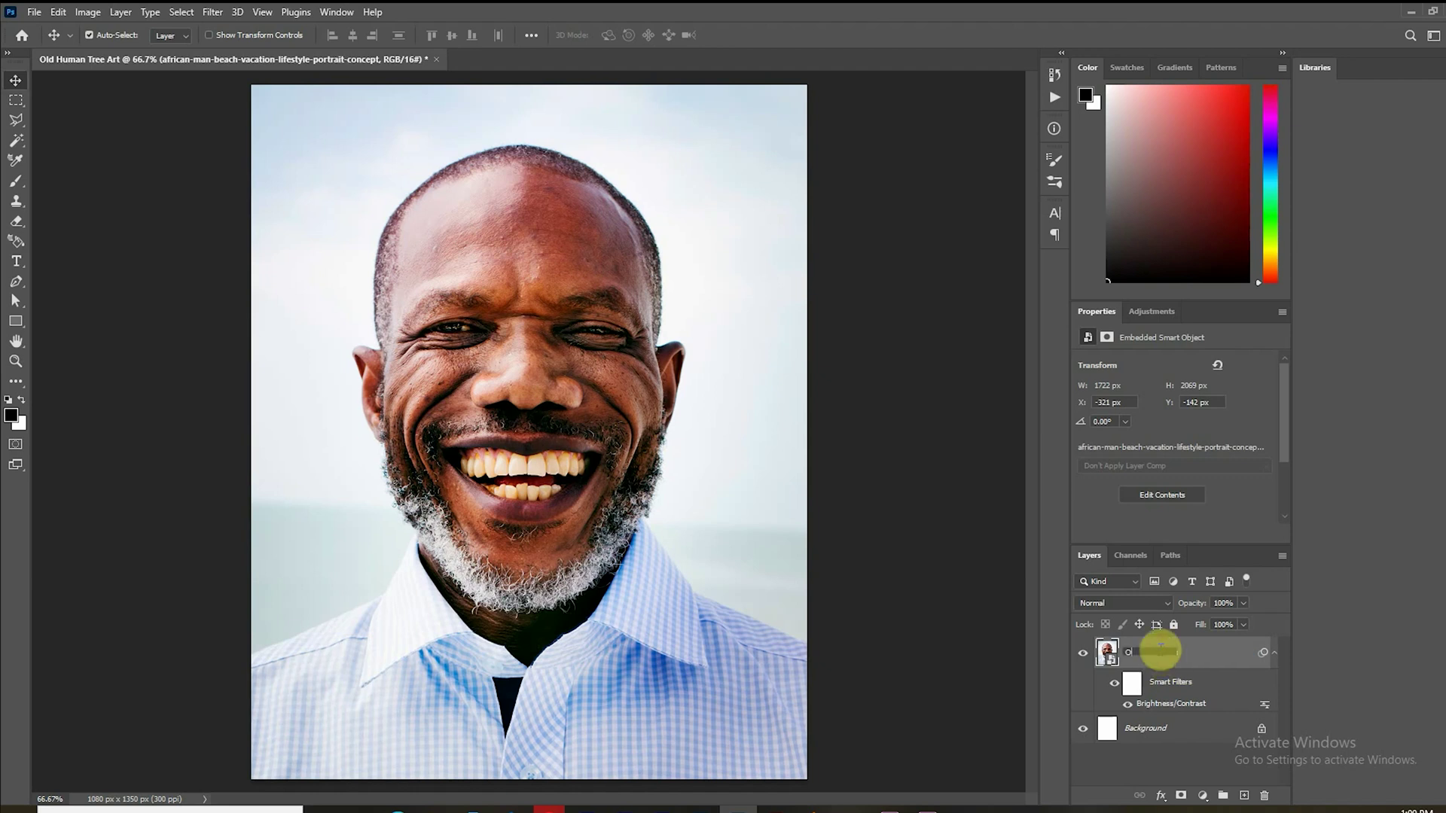
{"action": "type", "text": "Old man"}
{"action": "key", "text": "Return"}
{"action": "right_click", "coordinate": [1160, 652]}
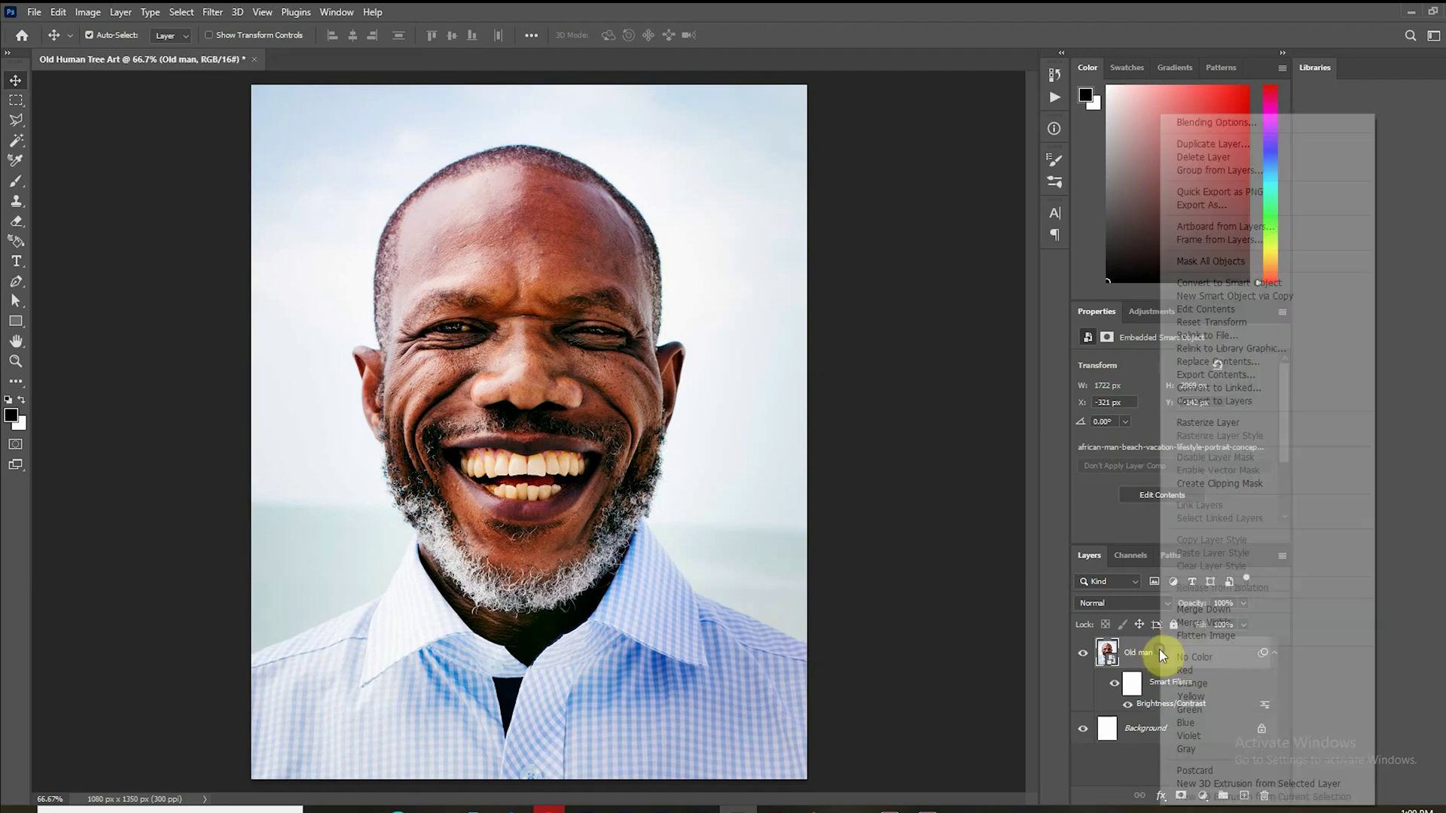
{"action": "left_click", "coordinate": [1207, 144]}
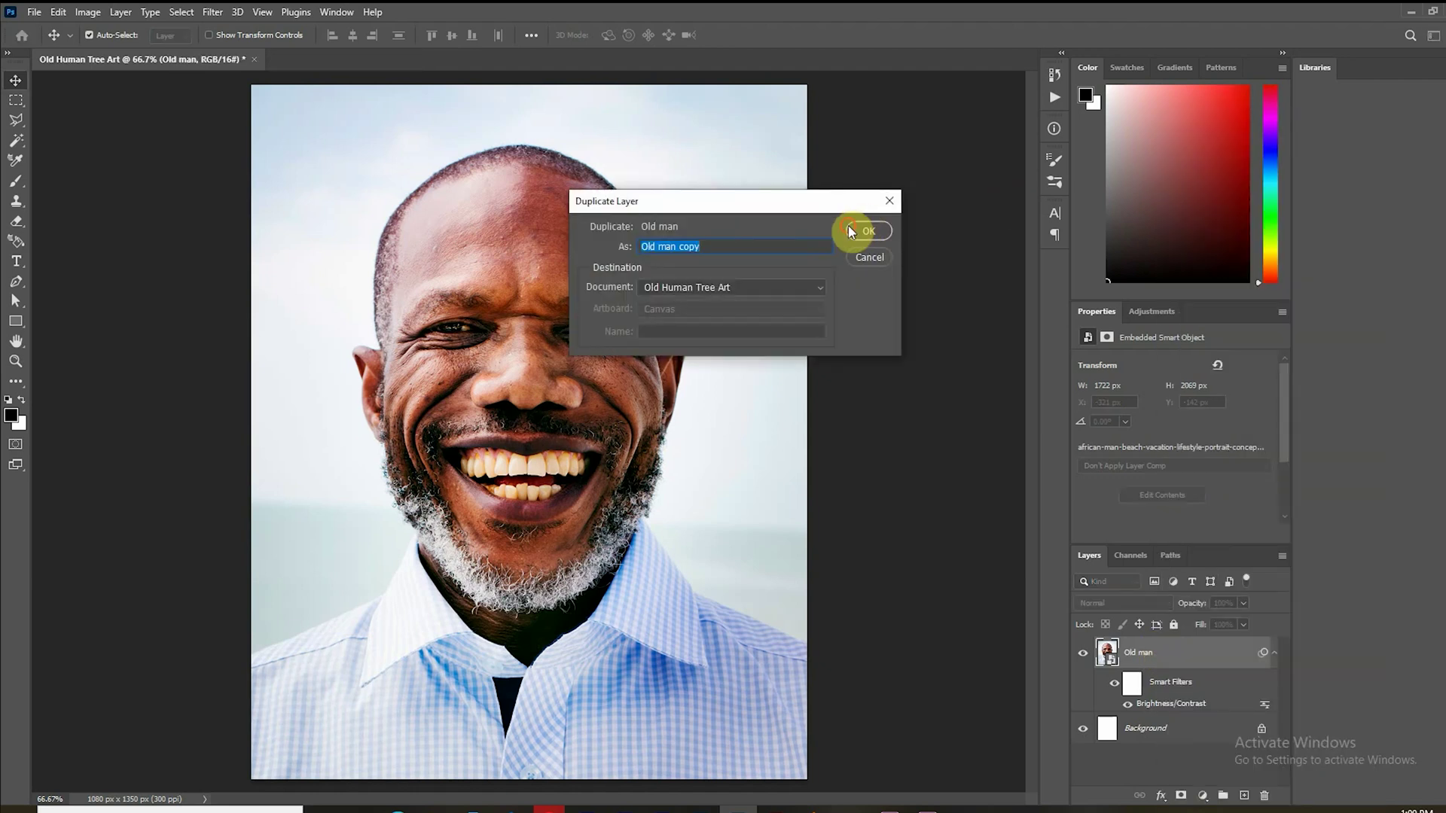
{"action": "left_click", "coordinate": [848, 224]}
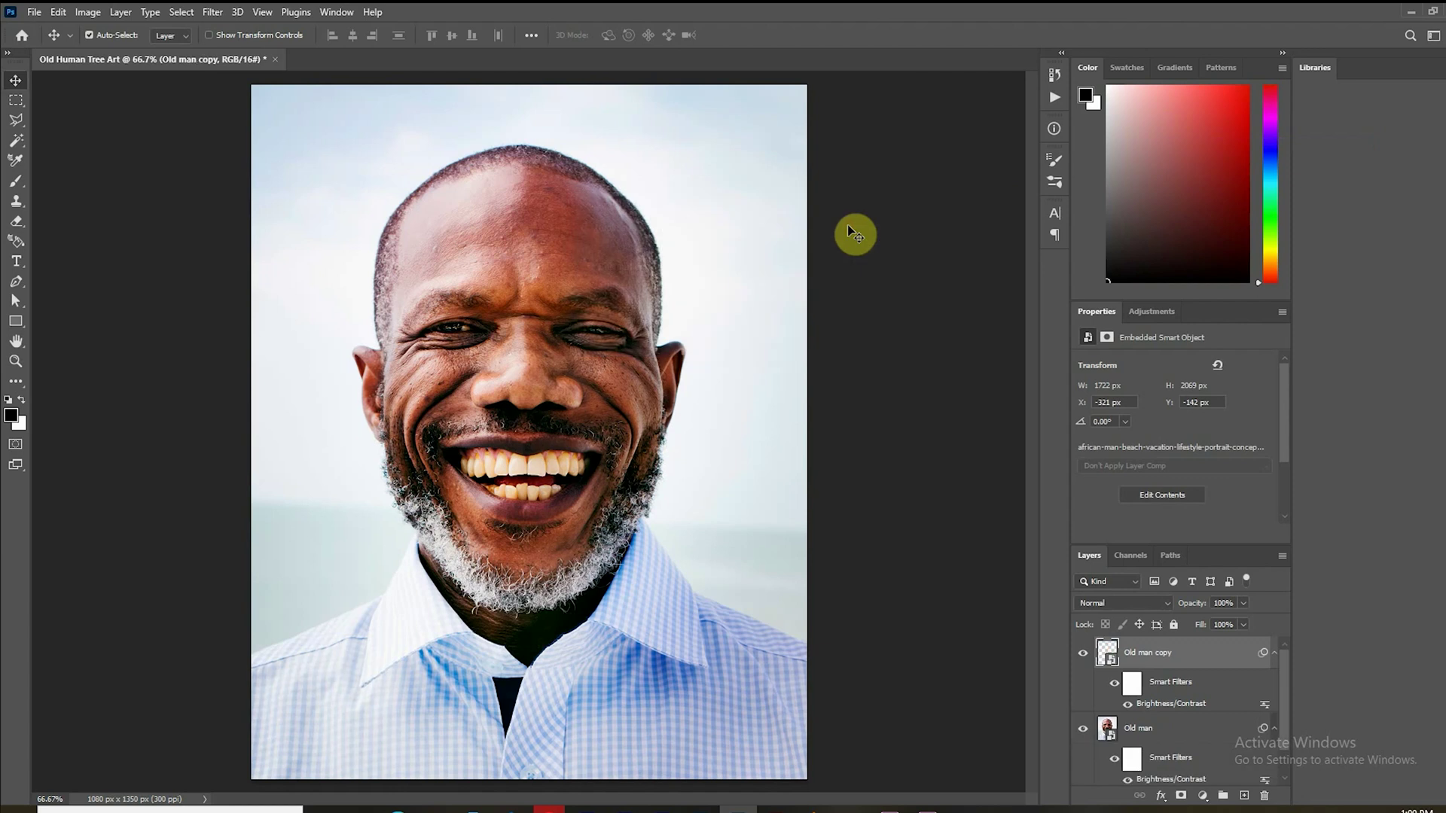
- Mask Old man copy to a polygonal lasso selection around the man's right eye and eyebrow, feathering the mask by about 8 px
{"action": "left_click", "coordinate": [16, 120]}
{"action": "left_click", "coordinate": [482, 269]}
{"action": "left_click", "coordinate": [438, 268]}
{"action": "left_click", "coordinate": [404, 288]}
{"action": "left_click", "coordinate": [389, 339]}
{"action": "left_click", "coordinate": [392, 374]}
{"action": "left_click", "coordinate": [483, 271]}
{"action": "left_click", "coordinate": [1180, 795]}
{"action": "left_click_drag", "start_coordinate": [1082, 464], "coordinate": [1101, 466]}
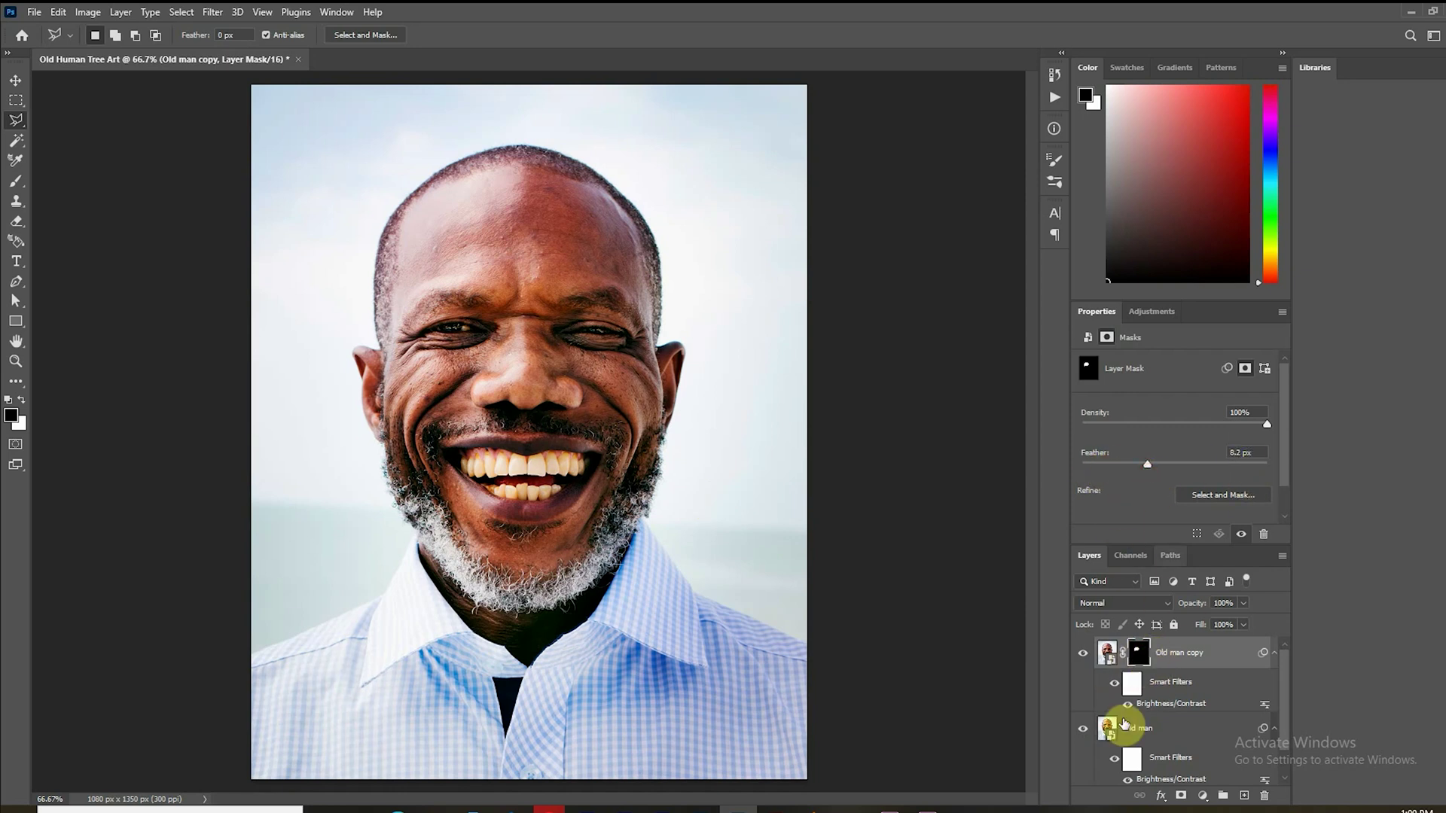
- Flip the isolated eye on Old man copy horizontally and position it over the man's left eye on the original portrait
{"action": "left_click", "coordinate": [1082, 728]}
{"action": "left_click", "coordinate": [1107, 652]}
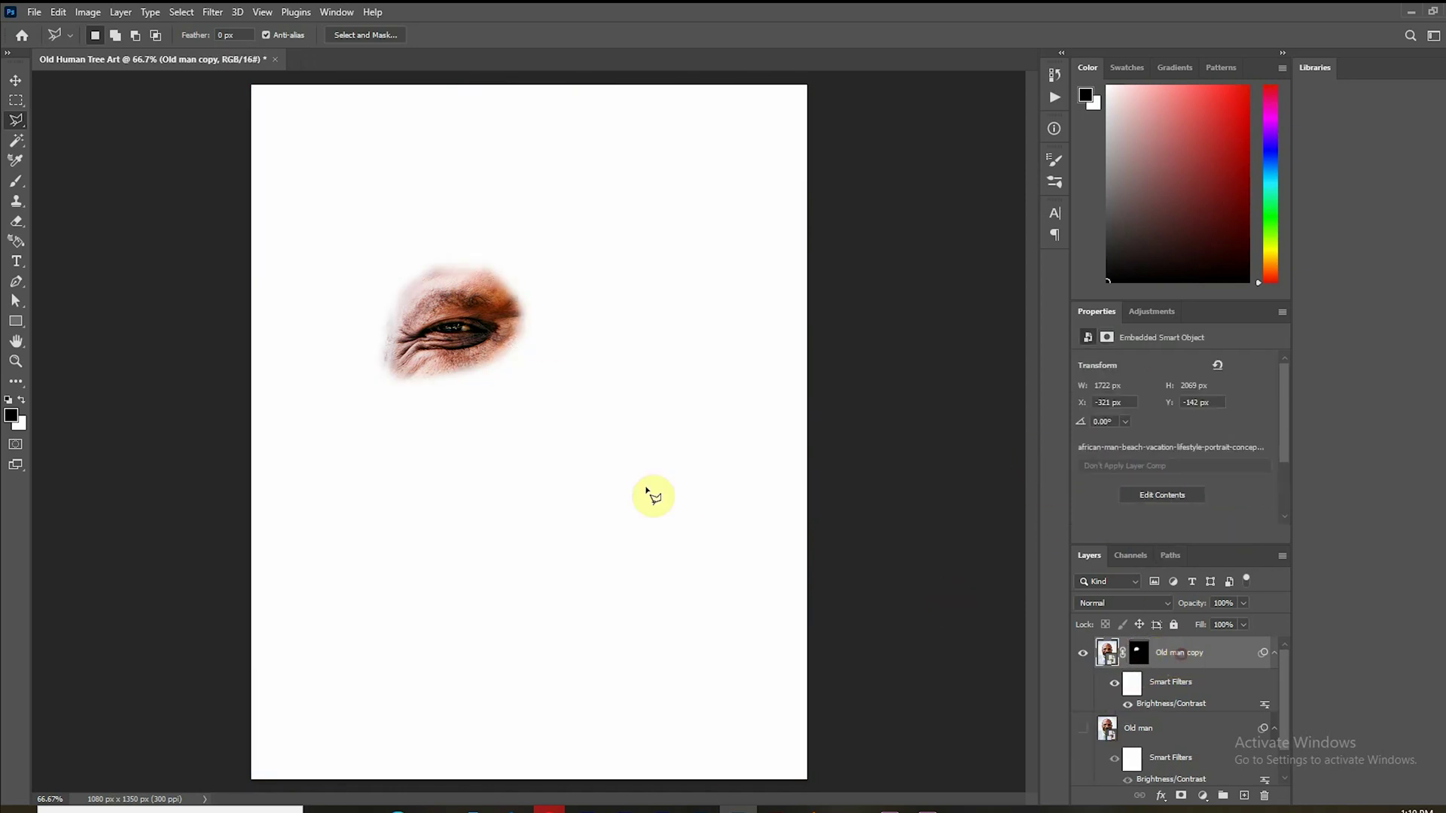
{"action": "left_click", "coordinate": [58, 12]}
{"action": "mouse_move", "coordinate": [217, 367]}
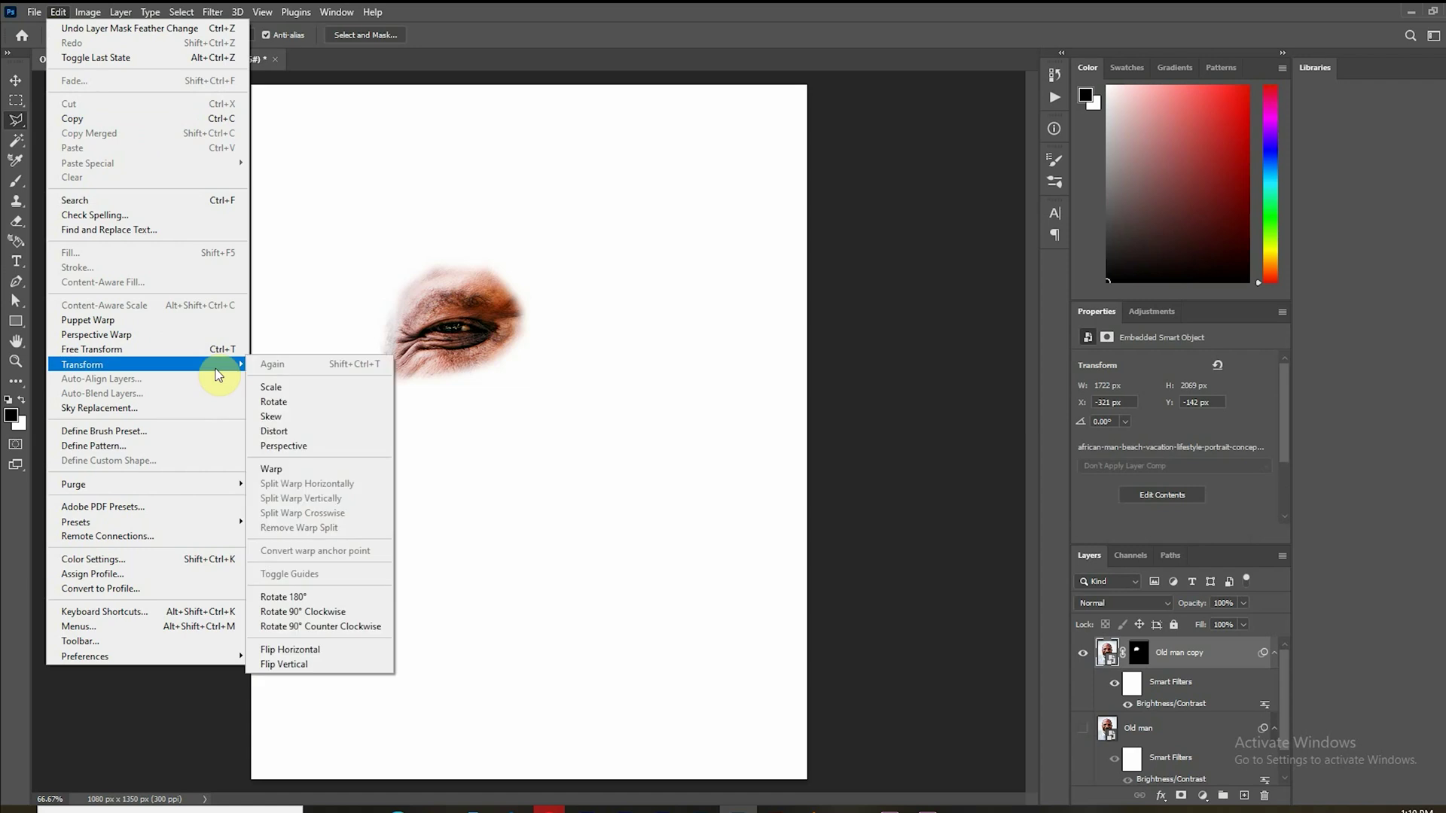
{"action": "left_click", "coordinate": [319, 650]}
{"action": "left_click", "coordinate": [15, 79]}
{"action": "left_click", "coordinate": [1083, 728]}
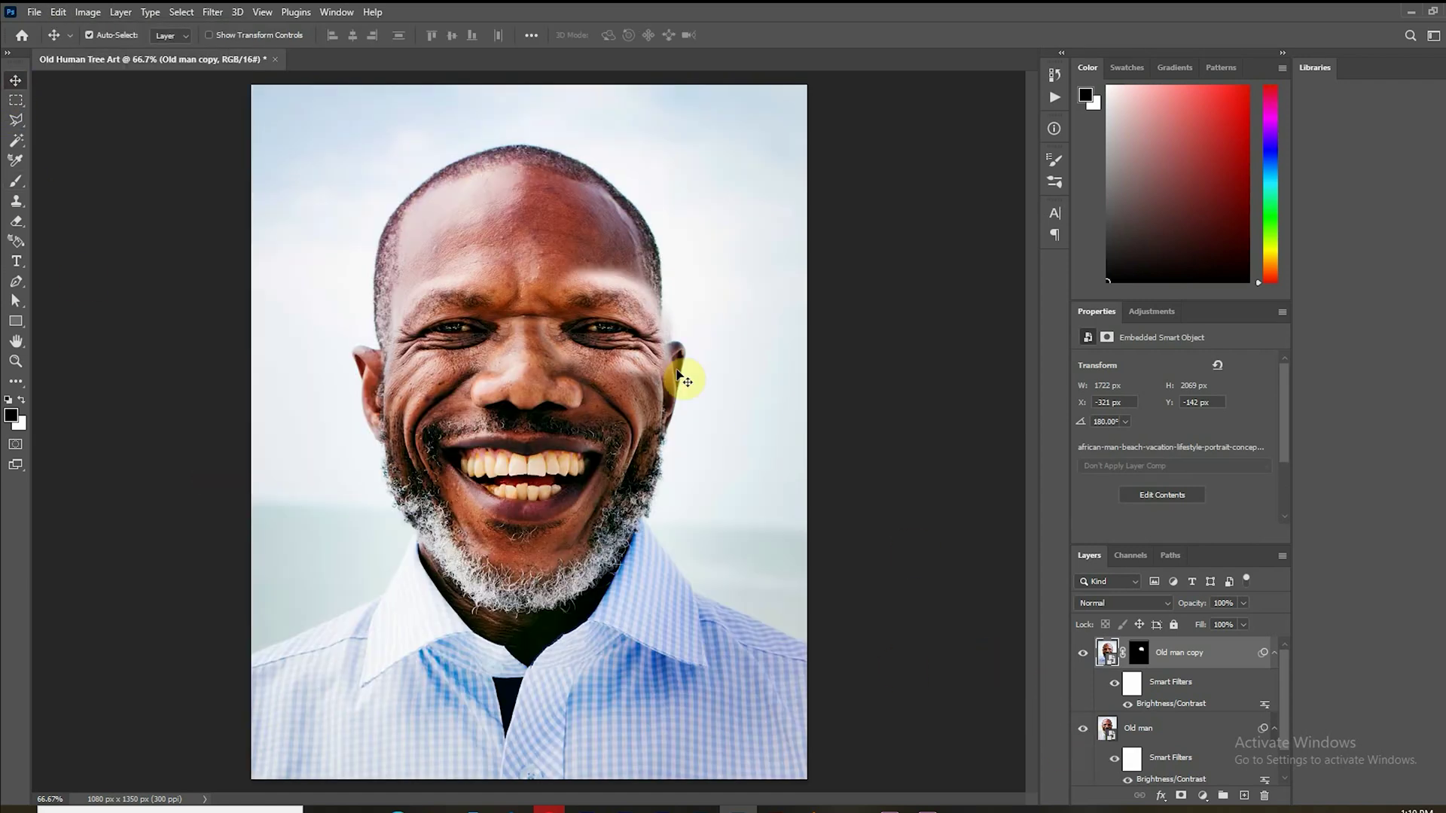
{"action": "mouse_move", "coordinate": [586, 340]}
{"action": "left_mouse_down"}
{"action": "mouse_move", "coordinate": [649, 309]}
{"action": "mouse_move", "coordinate": [607, 339]}
{"action": "left_mouse_up"}
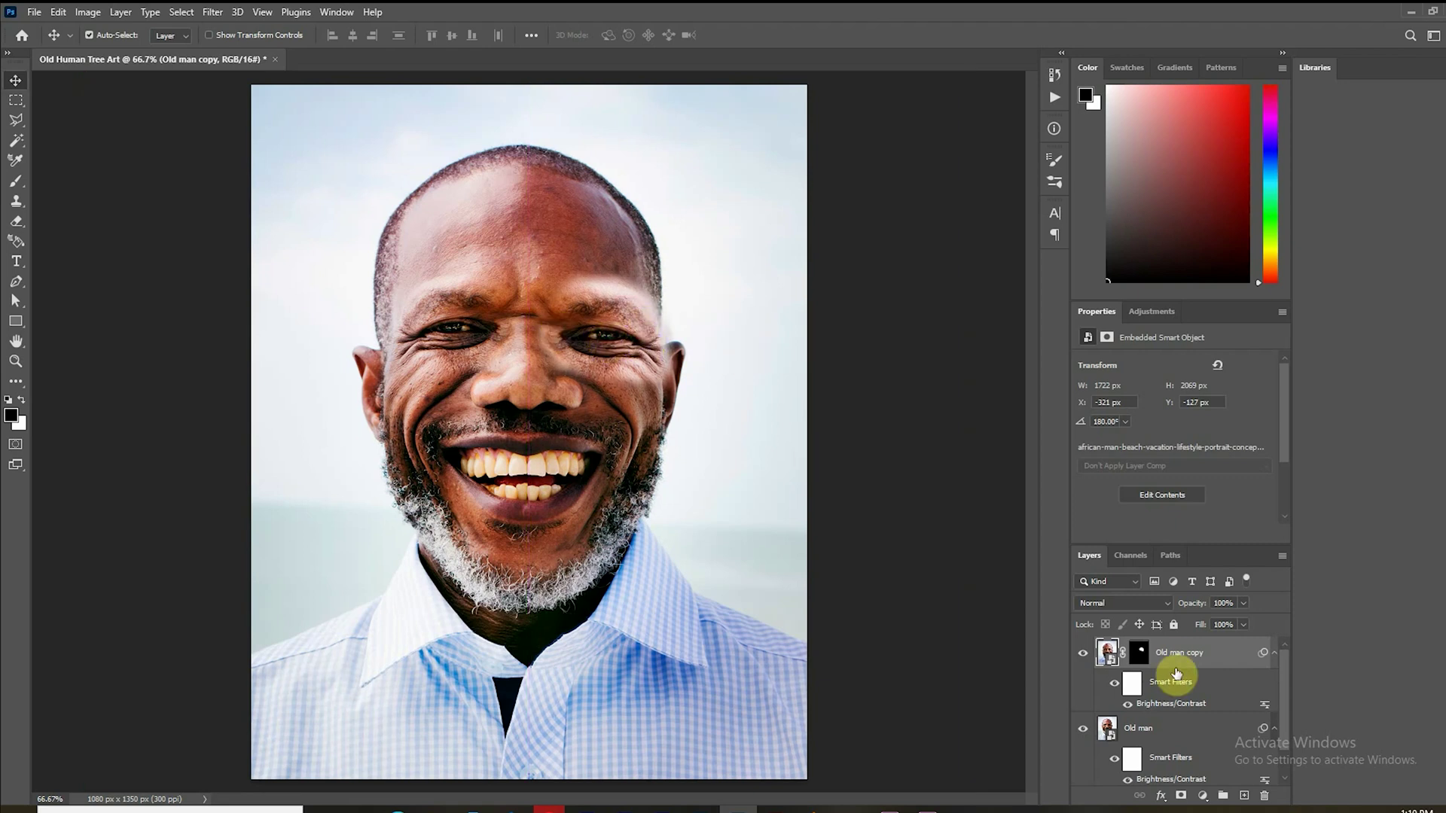
- Paint black on the Old man copy layer mask around the flipped eye to blend its edges into the face
{"action": "left_click", "coordinate": [1138, 652]}
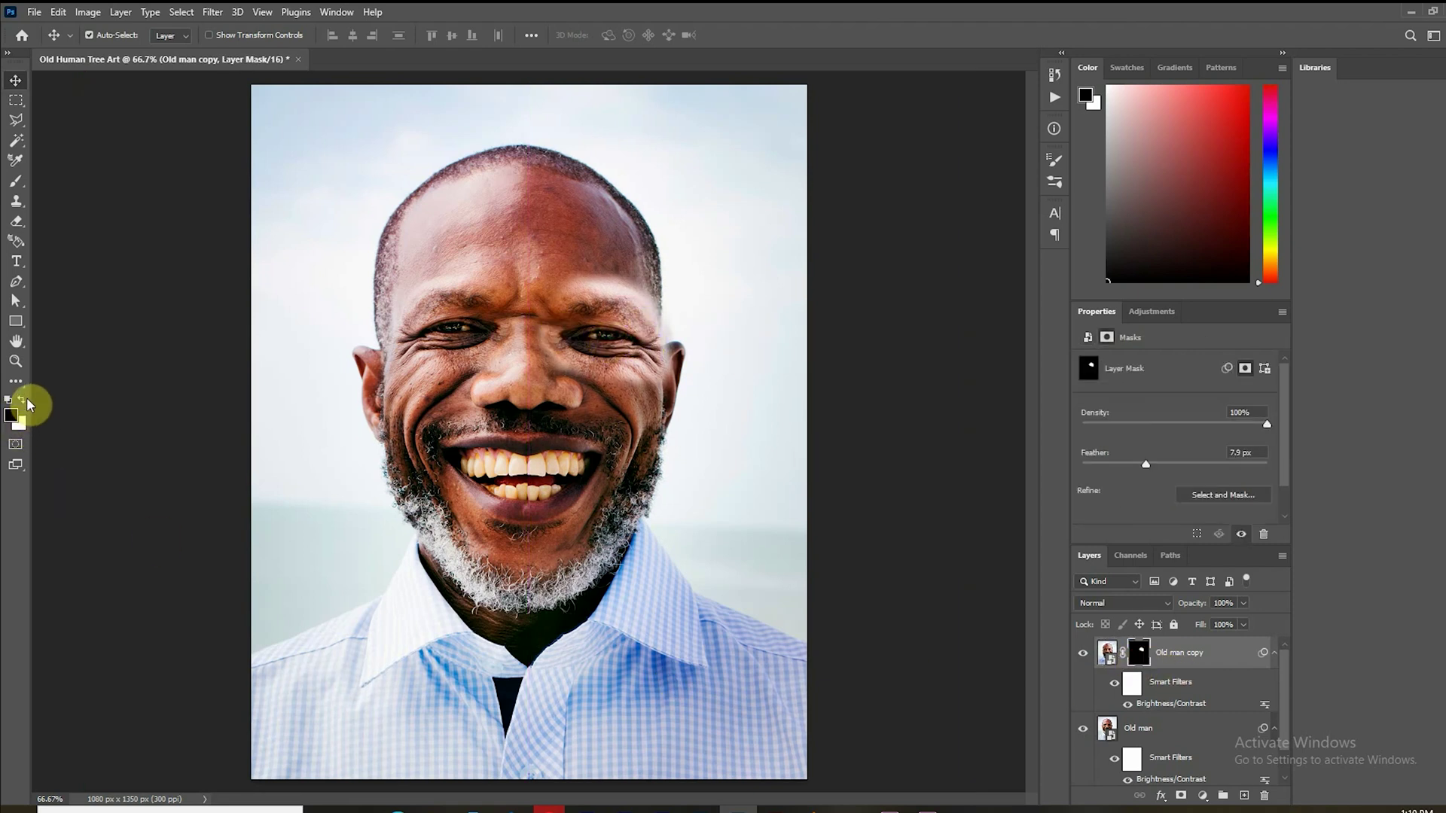
{"action": "left_click", "coordinate": [16, 181]}
{"action": "right_click", "coordinate": [693, 256]}
{"action": "mouse_move", "coordinate": [617, 298]}
{"action": "left_mouse_down"}
{"action": "mouse_move", "coordinate": [644, 310]}
{"action": "mouse_move", "coordinate": [566, 290]}
{"action": "mouse_move", "coordinate": [614, 278]}
{"action": "mouse_move", "coordinate": [656, 312]}
{"action": "mouse_move", "coordinate": [545, 299]}
{"action": "mouse_move", "coordinate": [558, 280]}
{"action": "mouse_move", "coordinate": [658, 284]}
{"action": "mouse_move", "coordinate": [561, 294]}
{"action": "mouse_move", "coordinate": [652, 309]}
{"action": "mouse_move", "coordinate": [661, 363]}
{"action": "mouse_move", "coordinate": [640, 308]}
{"action": "mouse_move", "coordinate": [661, 335]}
{"action": "mouse_move", "coordinate": [658, 374]}
{"action": "left_mouse_up"}
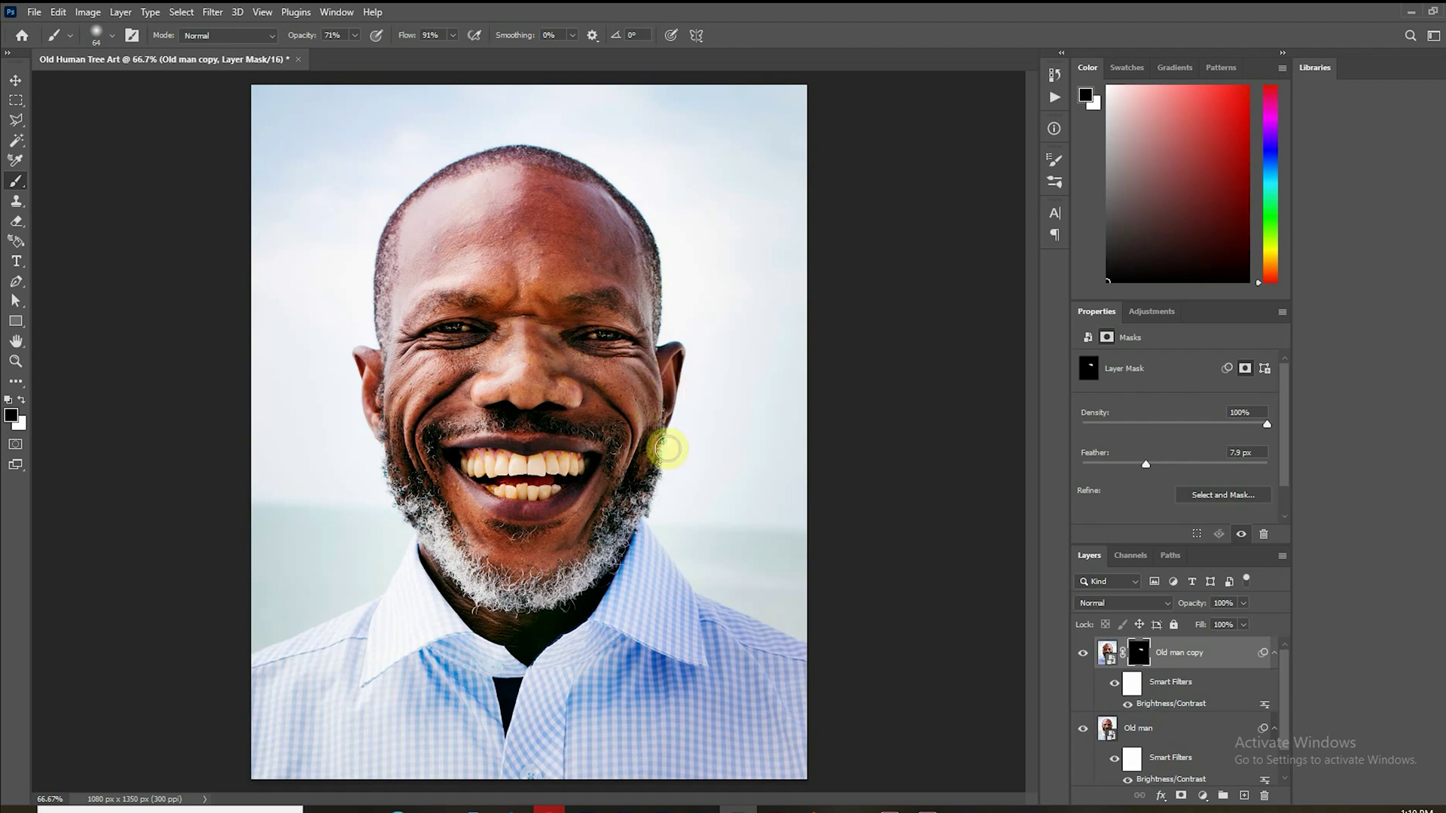
- Fine-tune the position of the flipped eye so it lines up with the man's left eye socket
{"action": "left_click", "coordinate": [15, 79]}
{"action": "mouse_move", "coordinate": [594, 332]}
{"action": "left_mouse_down"}
{"action": "mouse_move", "coordinate": [658, 332]}
{"action": "mouse_move", "coordinate": [600, 335]}
{"action": "left_mouse_up"}
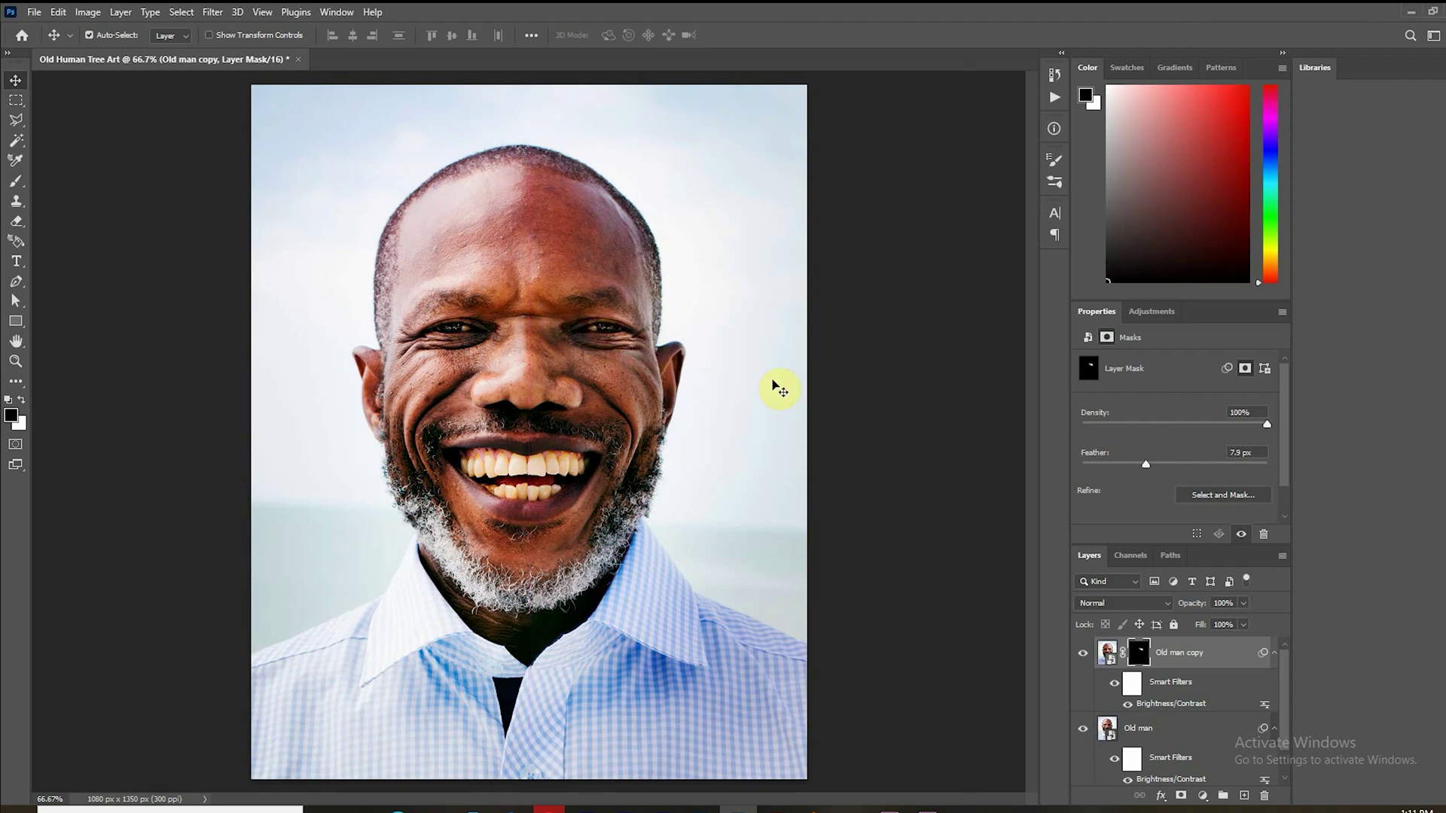
{"action": "left_click", "coordinate": [15, 181]}
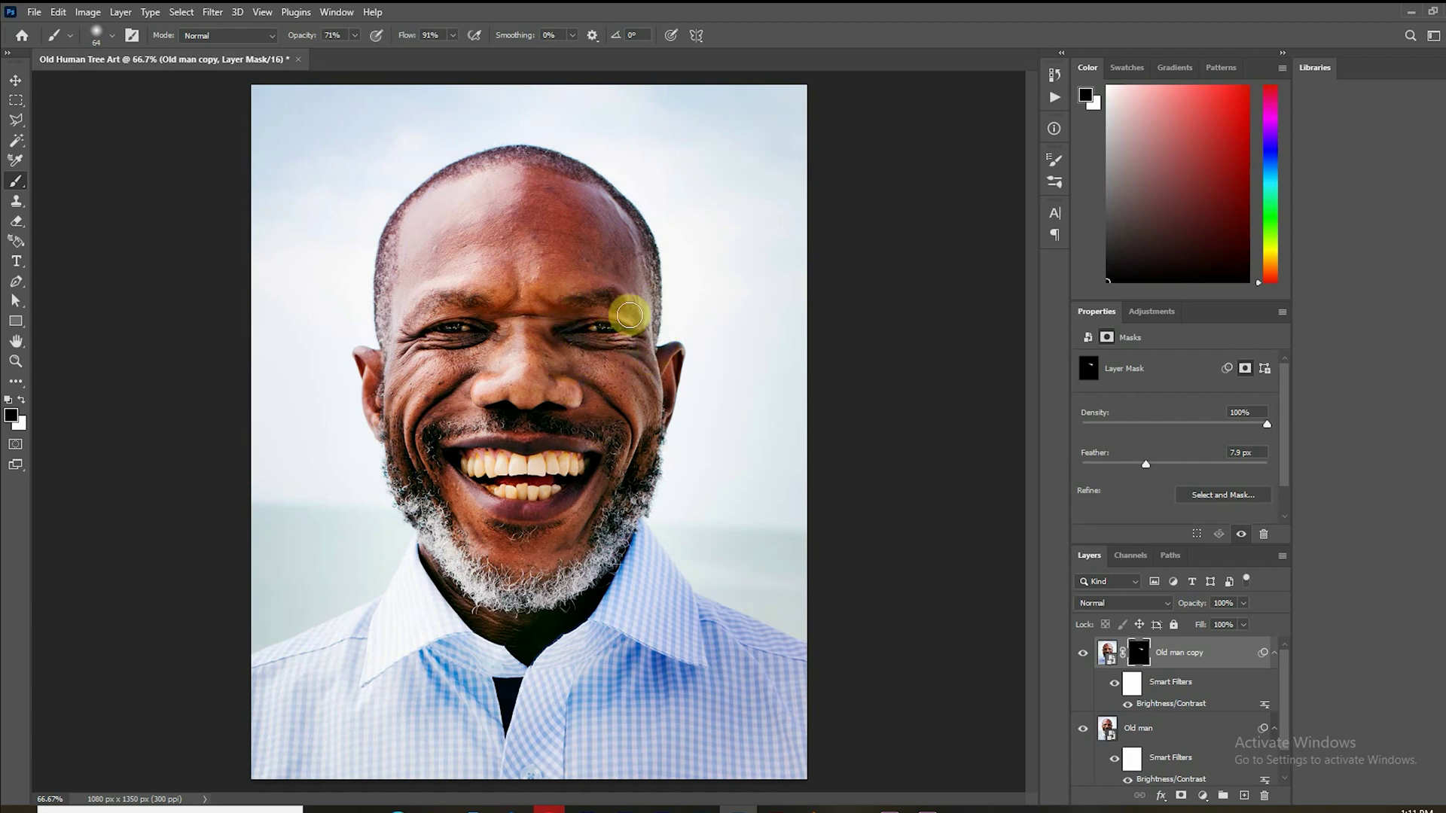
{"action": "key", "text": "ctrl+plus"}
{"action": "key", "text": "ctrl+plus"}
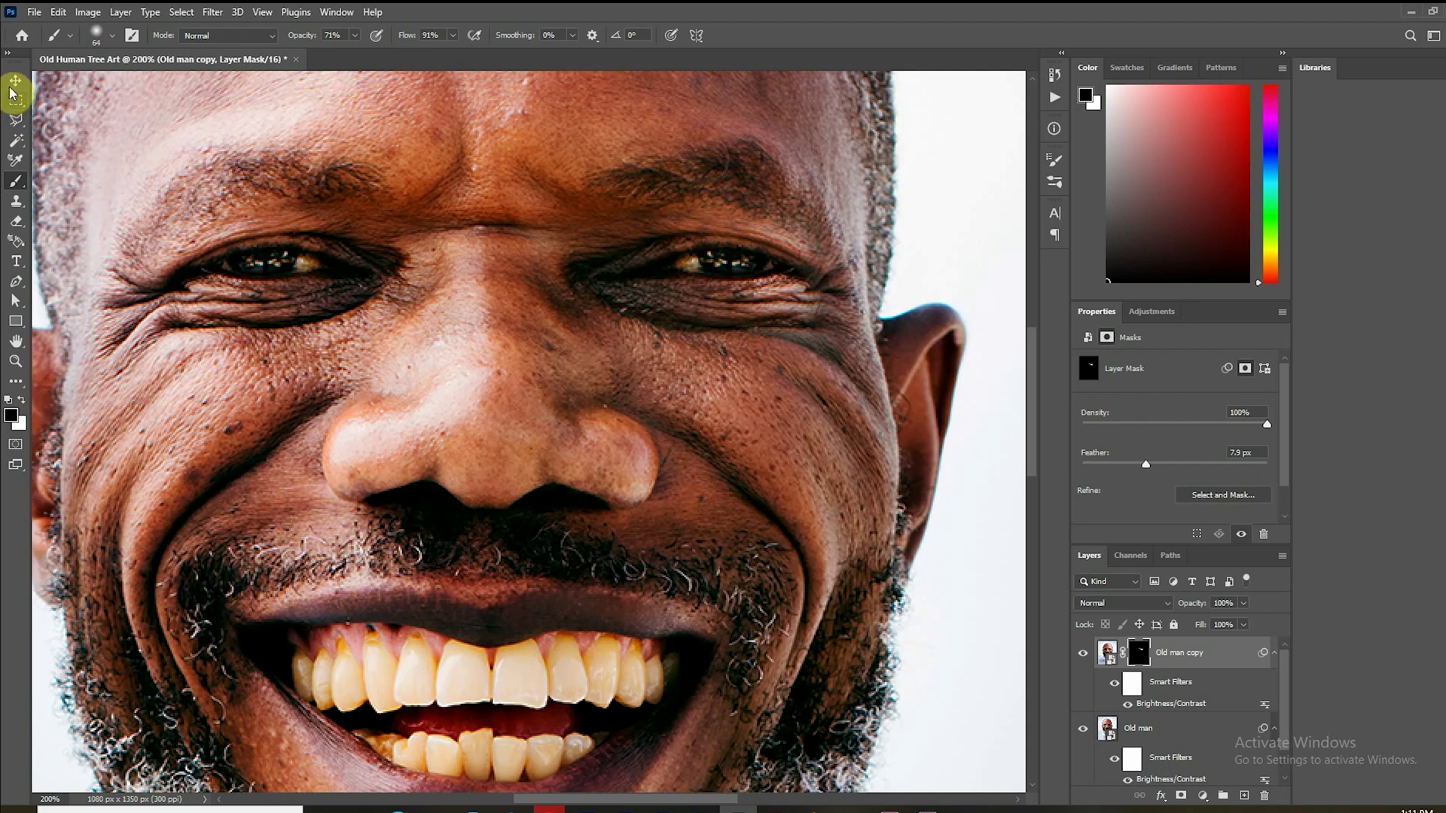
{"action": "left_click", "coordinate": [12, 84]}
{"action": "mouse_move", "coordinate": [694, 254]}
{"action": "left_mouse_down"}
{"action": "mouse_move", "coordinate": [662, 444]}
{"action": "mouse_move", "coordinate": [676, 254]}
{"action": "left_mouse_up"}
{"action": "left_click", "coordinate": [15, 181]}
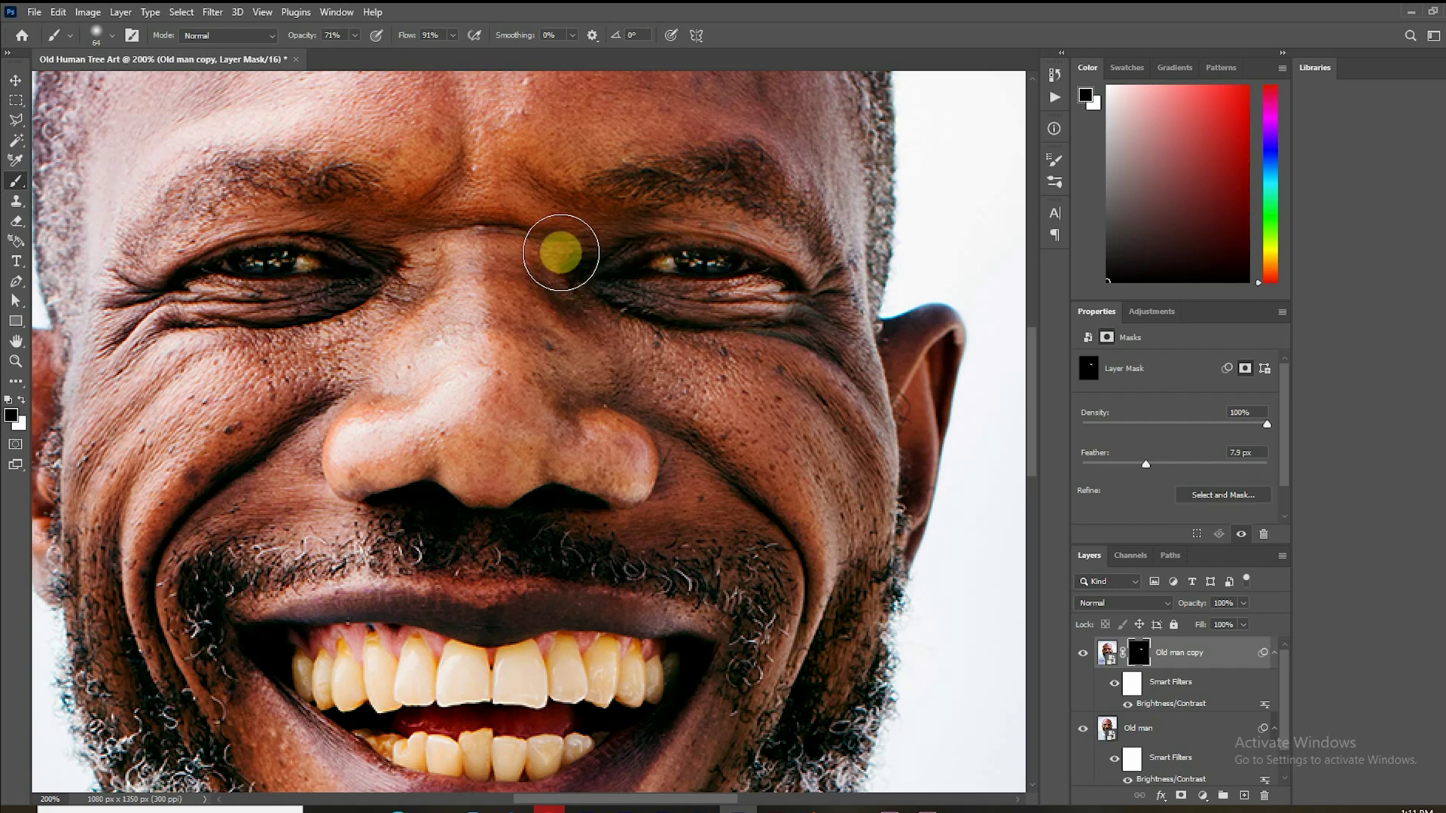
- Compare the face with and without Old man copy, and apply Brightness/Contrast to that layer with brightness -32
{"action": "key", "text": "ctrl+0"}
{"action": "key", "text": "v"}
{"action": "left_click", "coordinate": [1162, 663]}
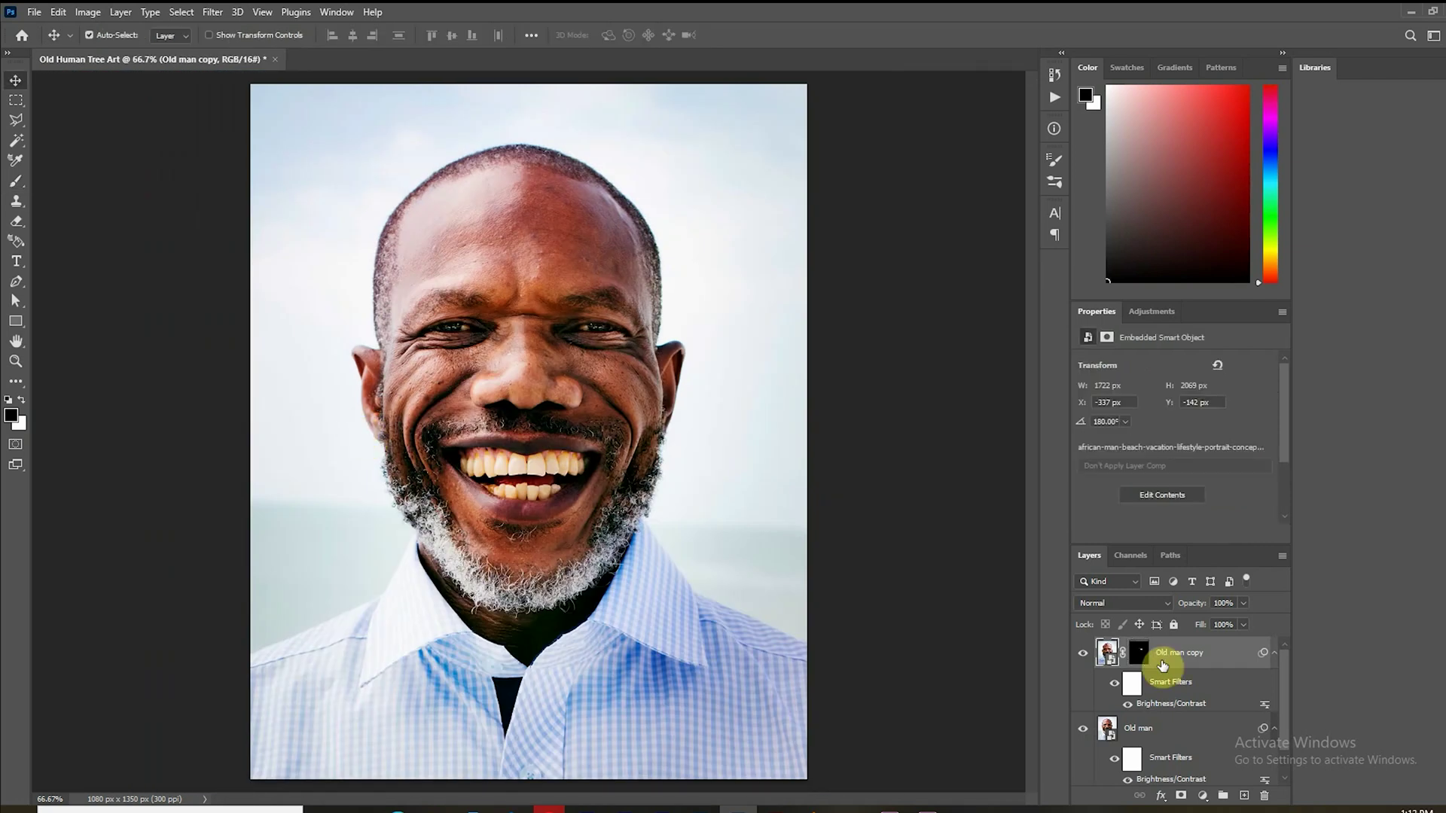
{"action": "left_click", "coordinate": [1081, 654]}
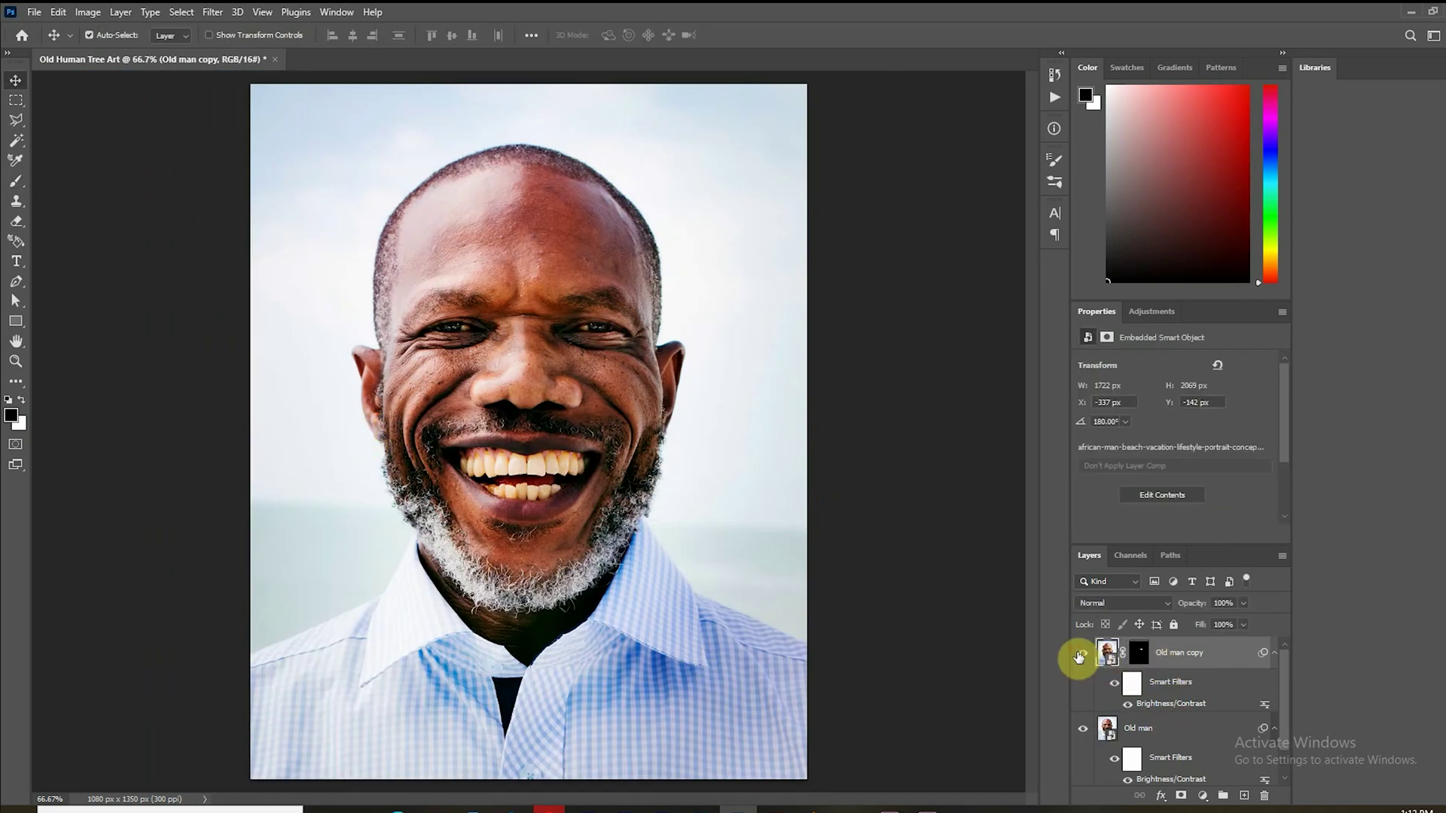
{"action": "left_click", "coordinate": [1082, 654]}
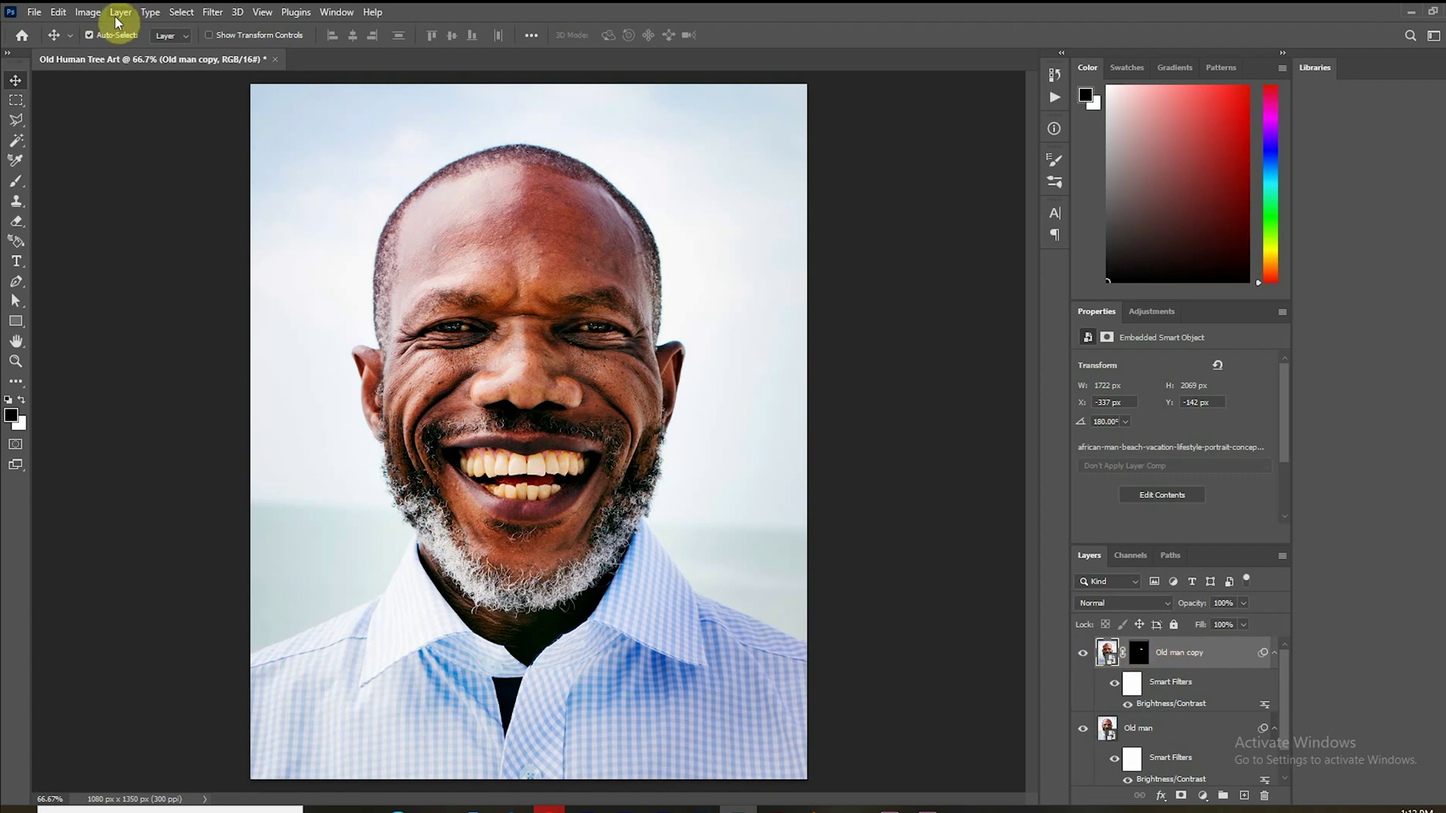
{"action": "left_click", "coordinate": [88, 12]}
{"action": "mouse_move", "coordinate": [117, 59]}
{"action": "left_click", "coordinate": [274, 51]}
{"action": "left_click", "coordinate": [696, 251]}
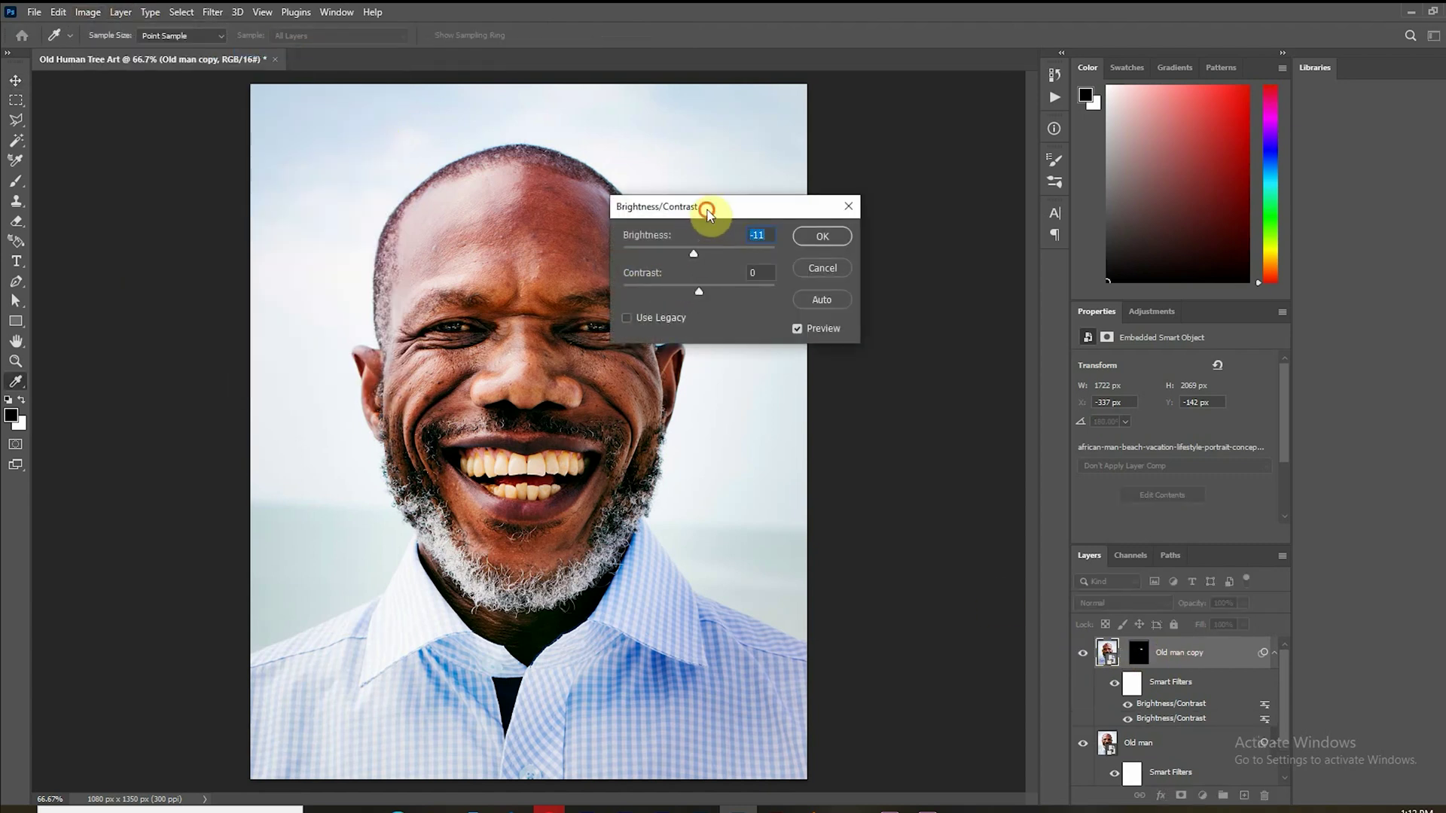
{"action": "left_click_drag", "start_coordinate": [721, 248], "coordinate": [717, 248]}
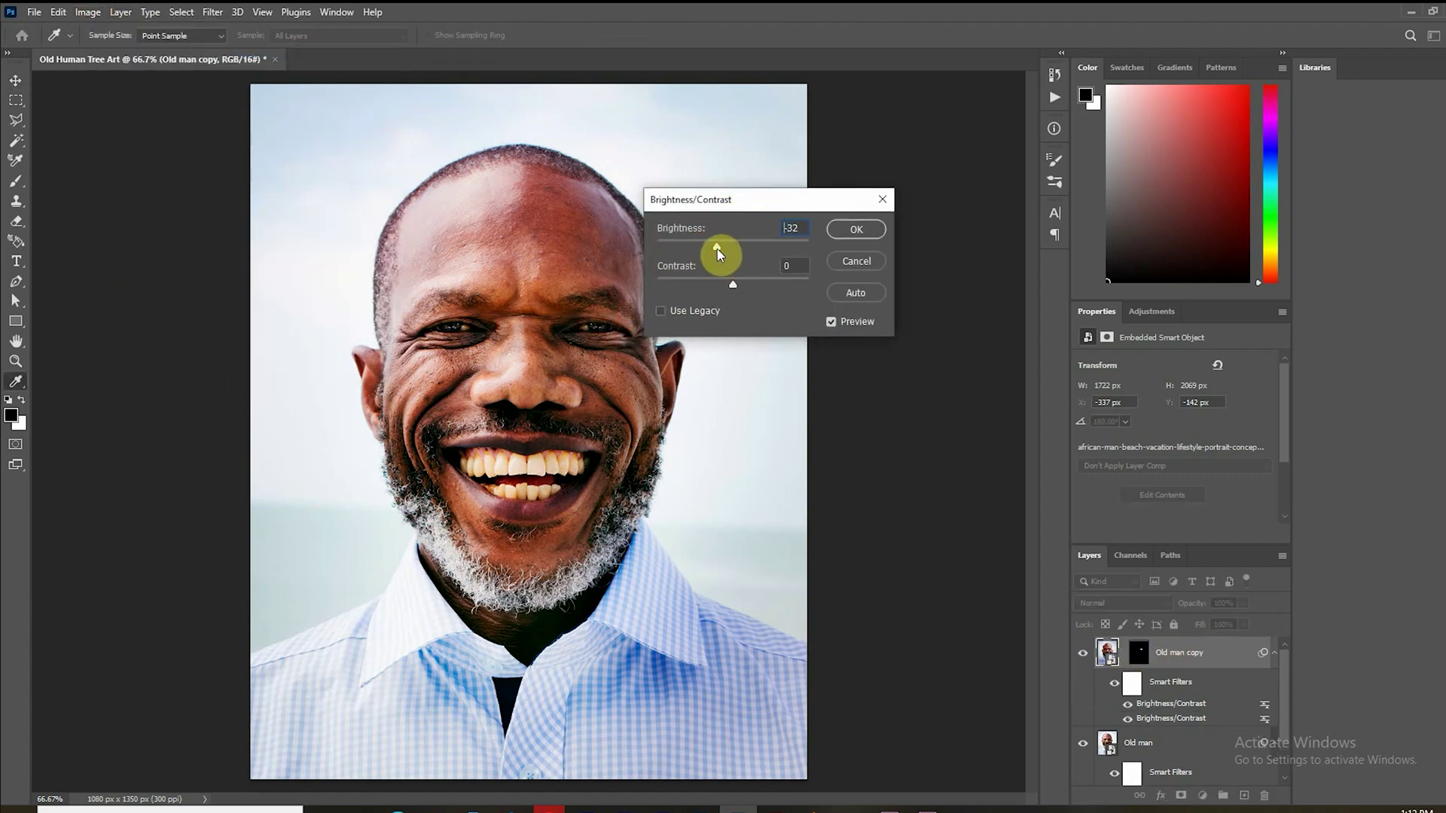
{"action": "left_click", "coordinate": [853, 229]}
- Combine the Old man and Old man copy layers into a single smart object
{"action": "left_click", "coordinate": [1145, 743], "text": "ctrl"}
{"action": "right_click", "coordinate": [1190, 656]}
{"action": "left_click", "coordinate": [1259, 284]}
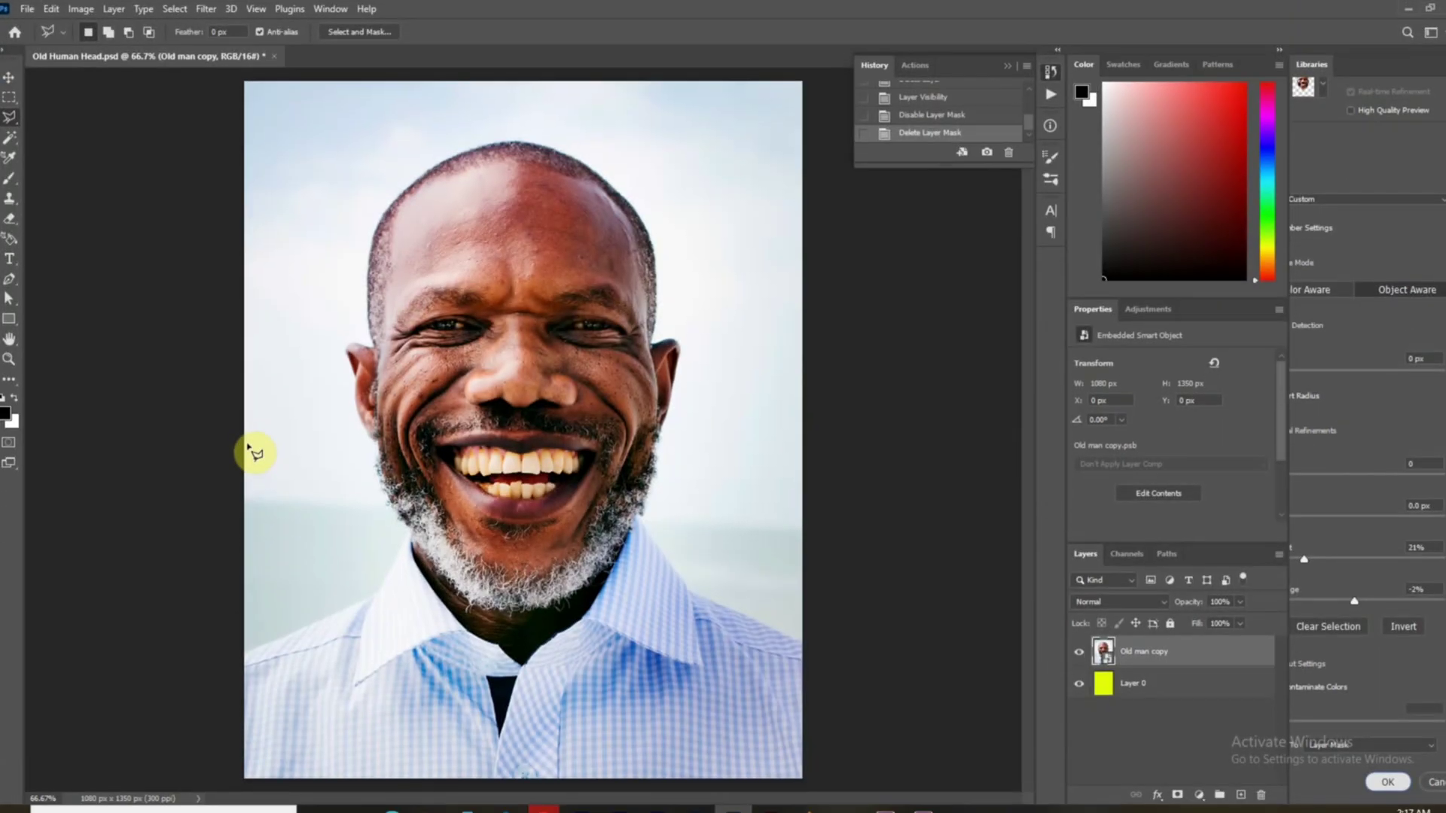
- Start Select and Mask on the Old man copy smart object and automatically select the man as the subject
{"action": "left_click", "coordinate": [176, 8]}
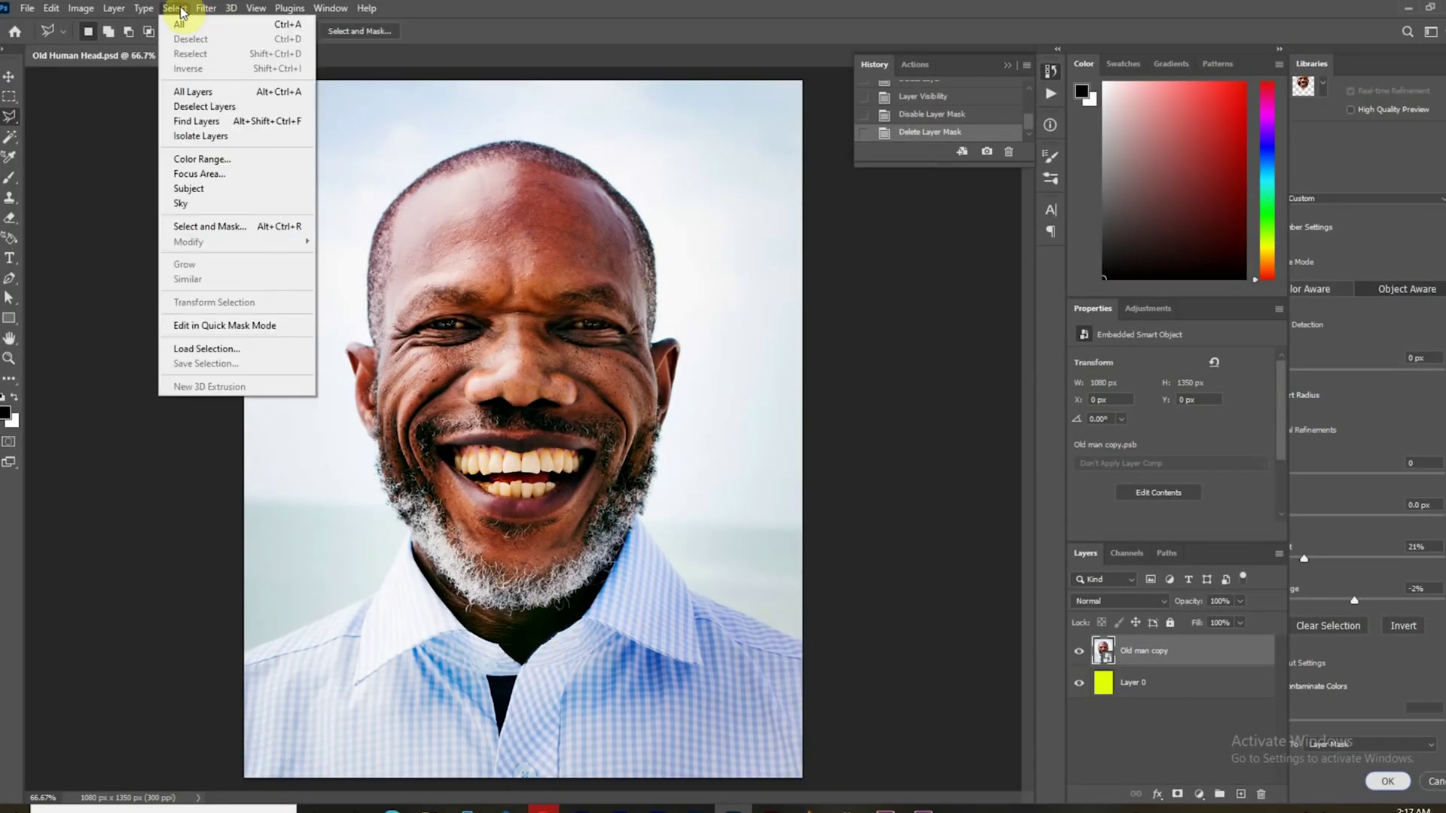
{"action": "left_click", "coordinate": [201, 226]}
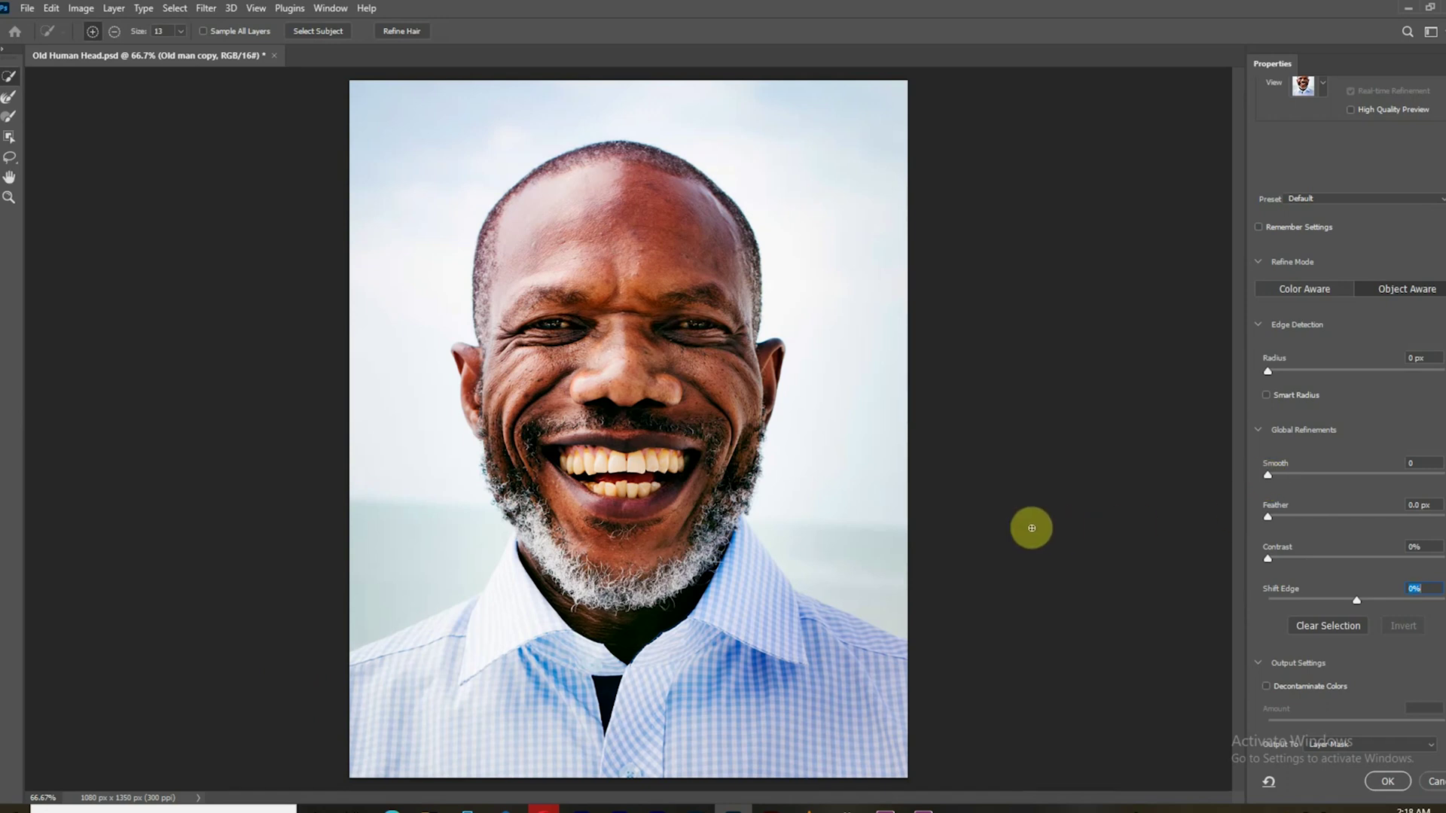
{"action": "left_click", "coordinate": [317, 31]}
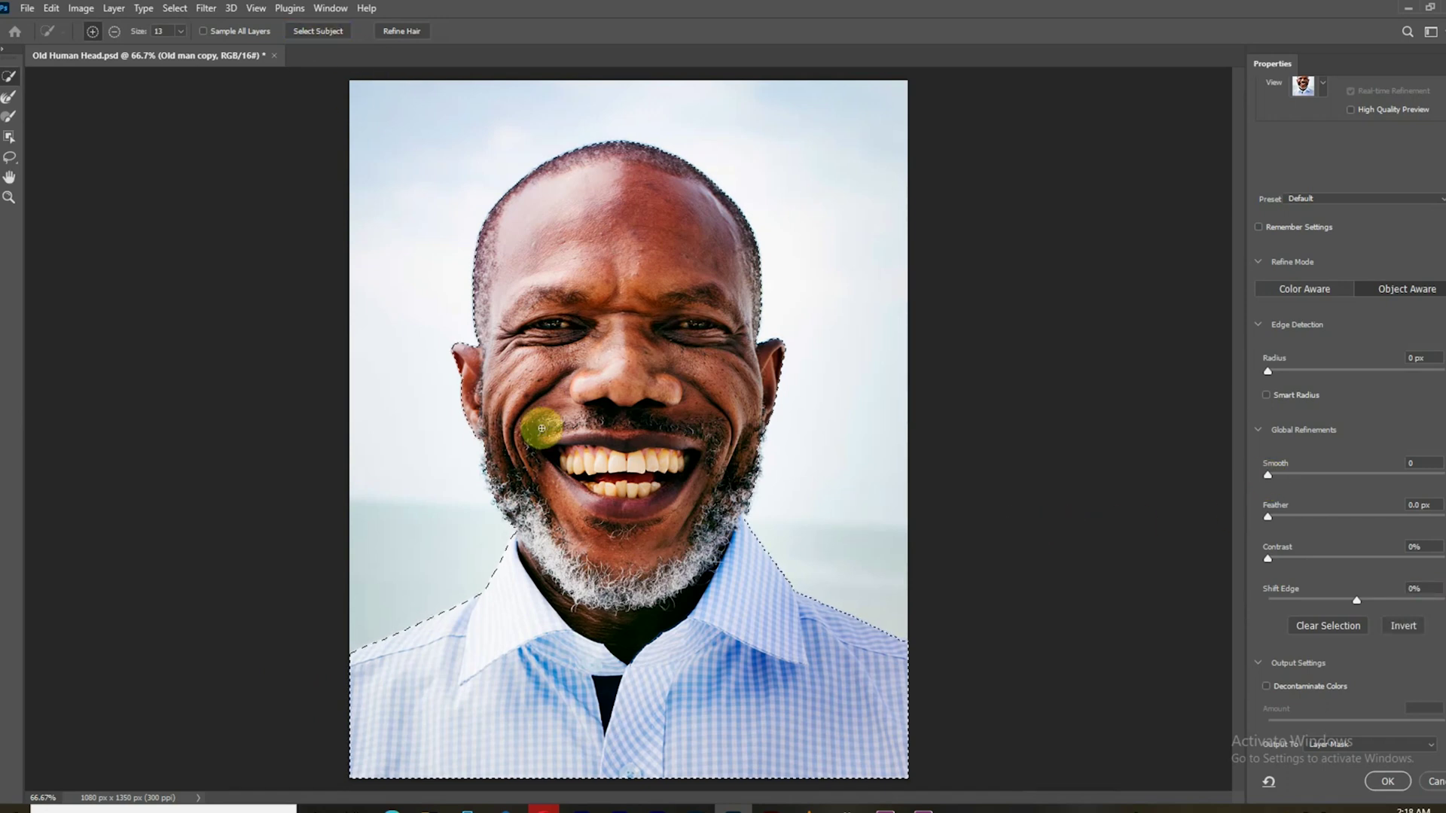
- Refine the selection with radius 3 px, smooth 22, contrast 14% and shift edge -1%, output it as a layer mask, and inspect the beard edges
{"action": "scroll", "coordinate": [522, 519], "scroll_direction": "up", "scroll_amount": 2}
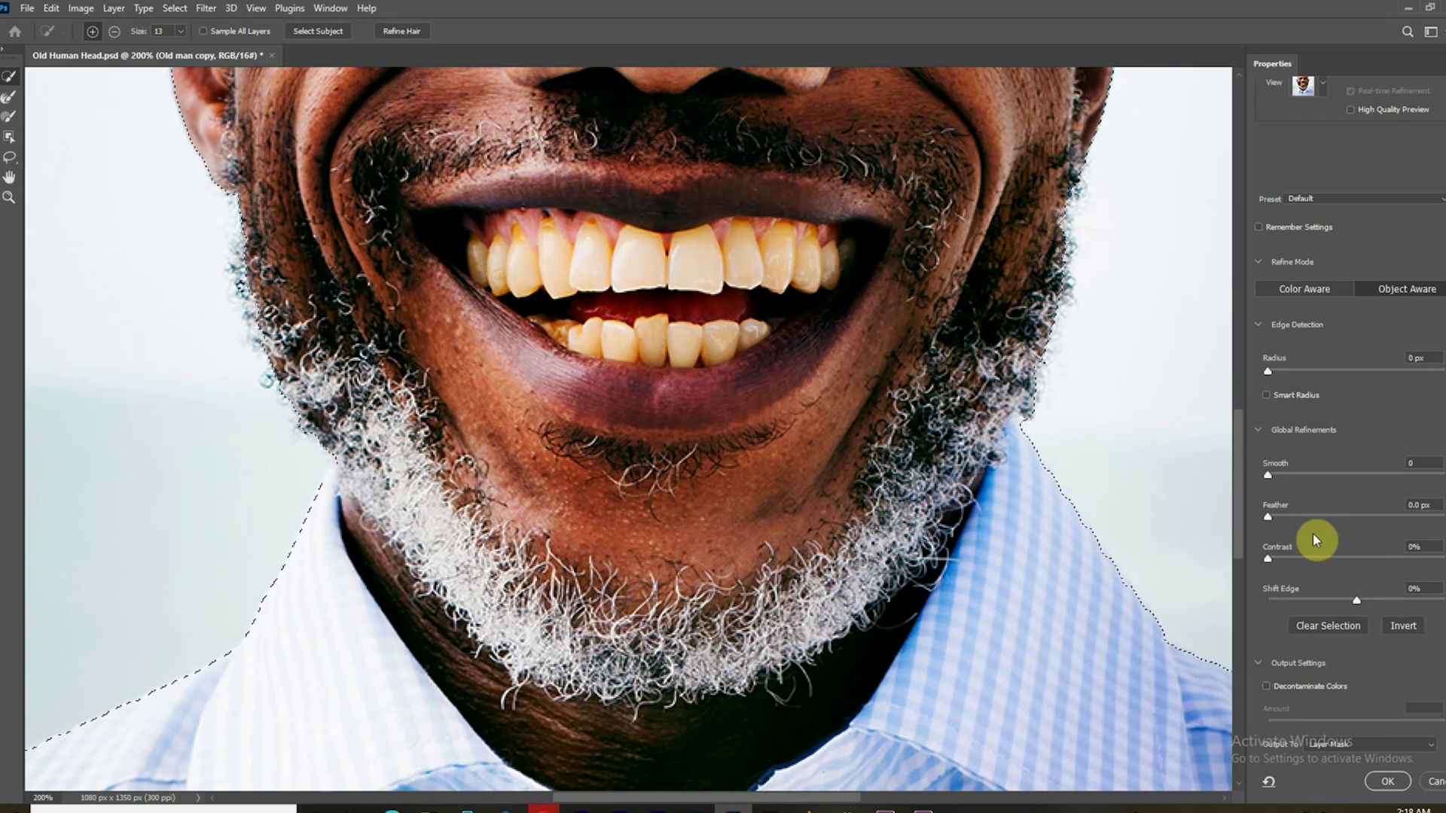
{"action": "left_click_drag", "start_coordinate": [1361, 606], "coordinate": [1355, 603]}
{"action": "left_click_drag", "start_coordinate": [1274, 566], "coordinate": [1292, 565]}
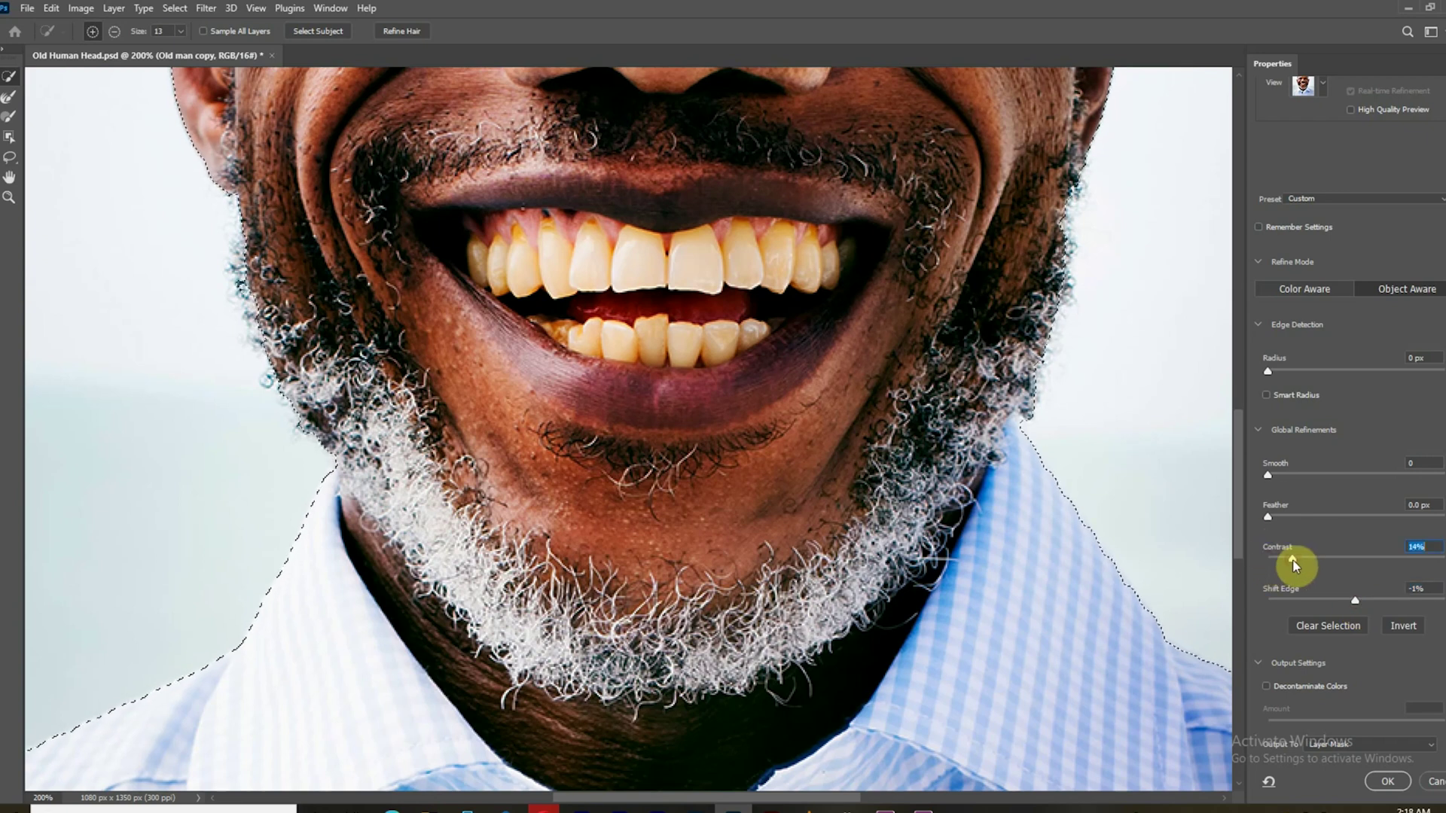
{"action": "left_click_drag", "start_coordinate": [1271, 477], "coordinate": [1308, 474]}
{"action": "left_click_drag", "start_coordinate": [1268, 371], "coordinate": [1298, 371]}
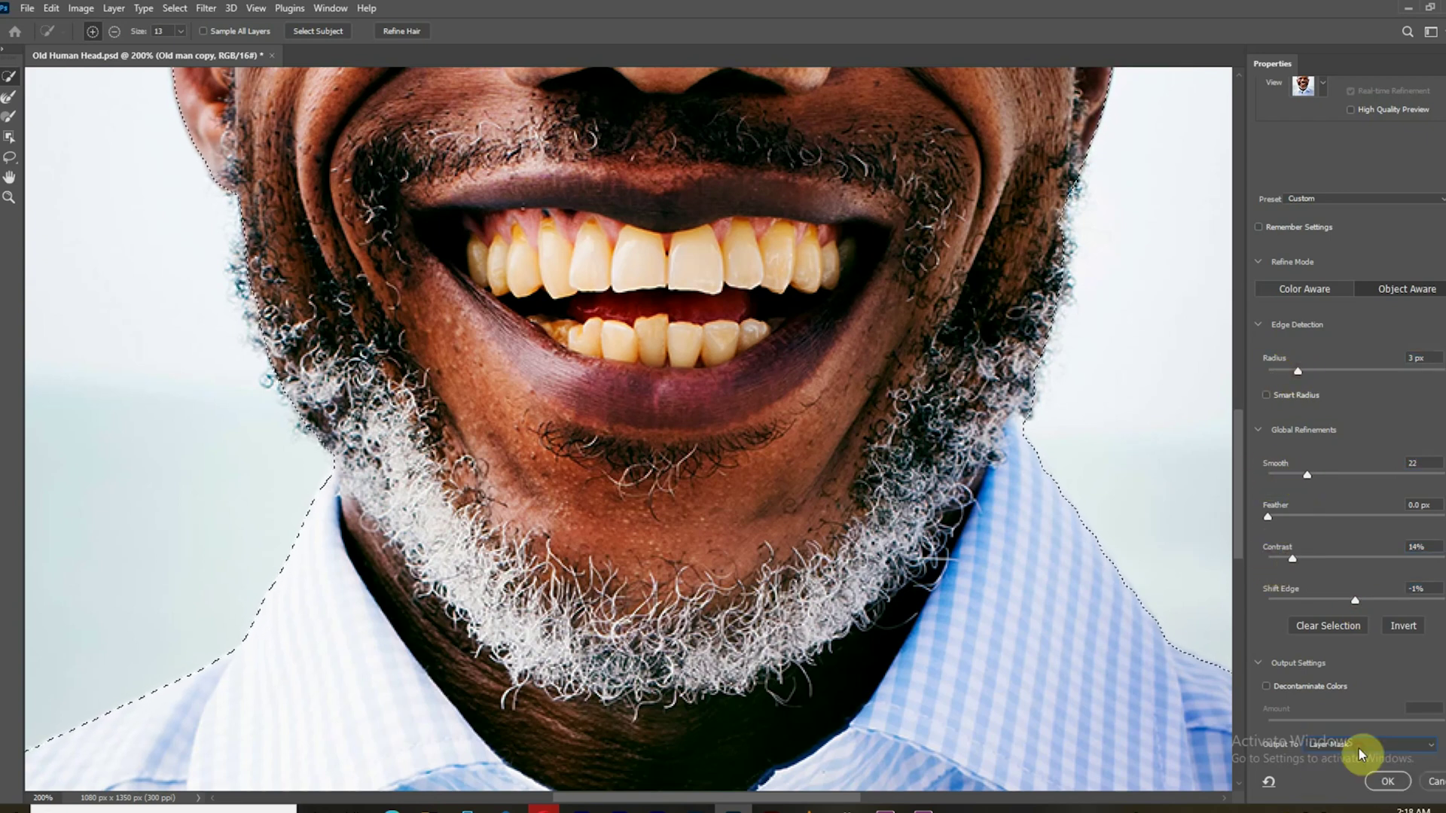
{"action": "left_click", "coordinate": [1387, 781]}
{"action": "key", "text": "ctrl+0"}
{"action": "key", "text": "ctrl+plus"}
{"action": "key", "text": "ctrl+plus"}
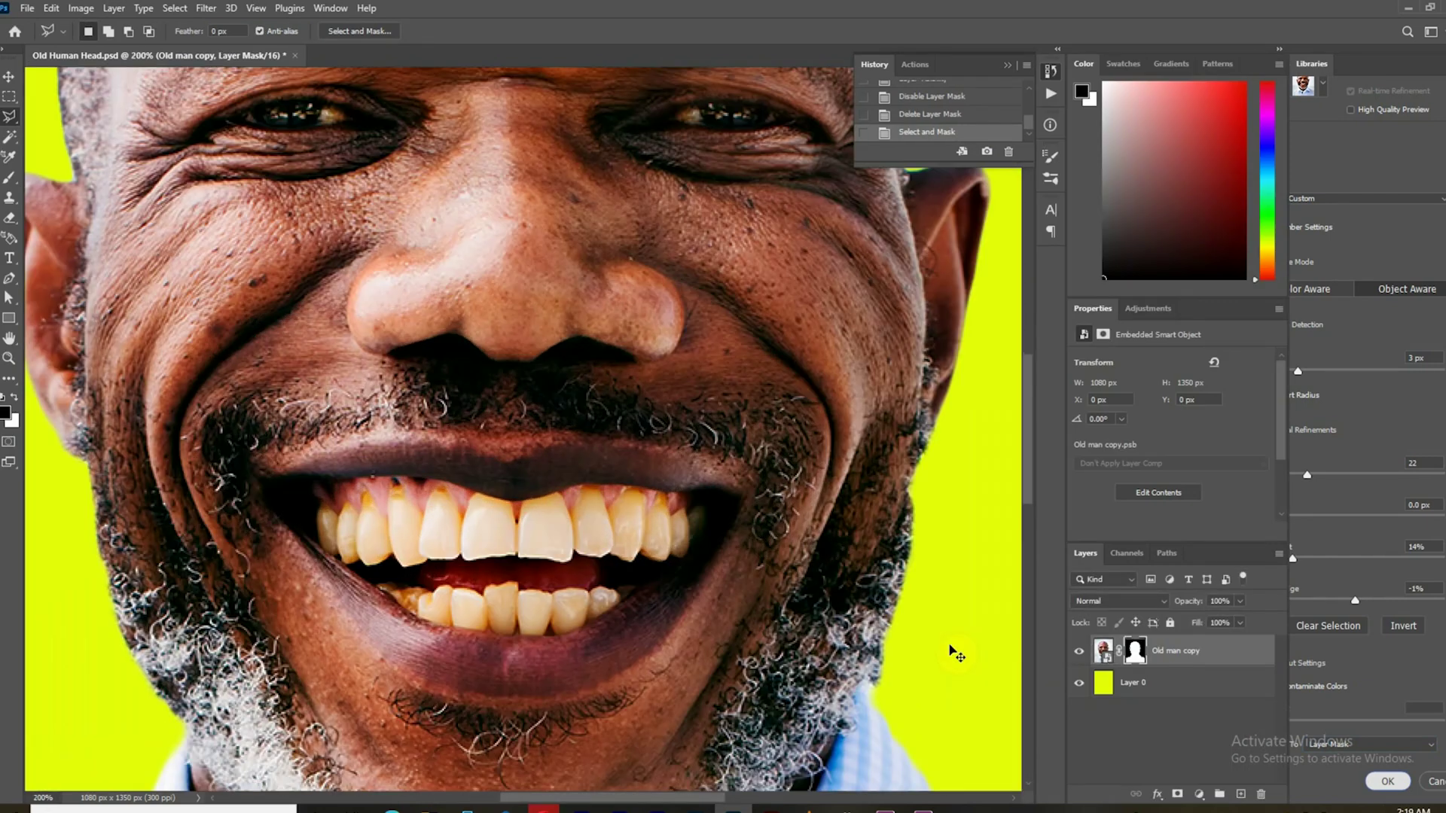
{"action": "left_click_drag", "start_coordinate": [826, 653], "coordinate": [840, 482]}
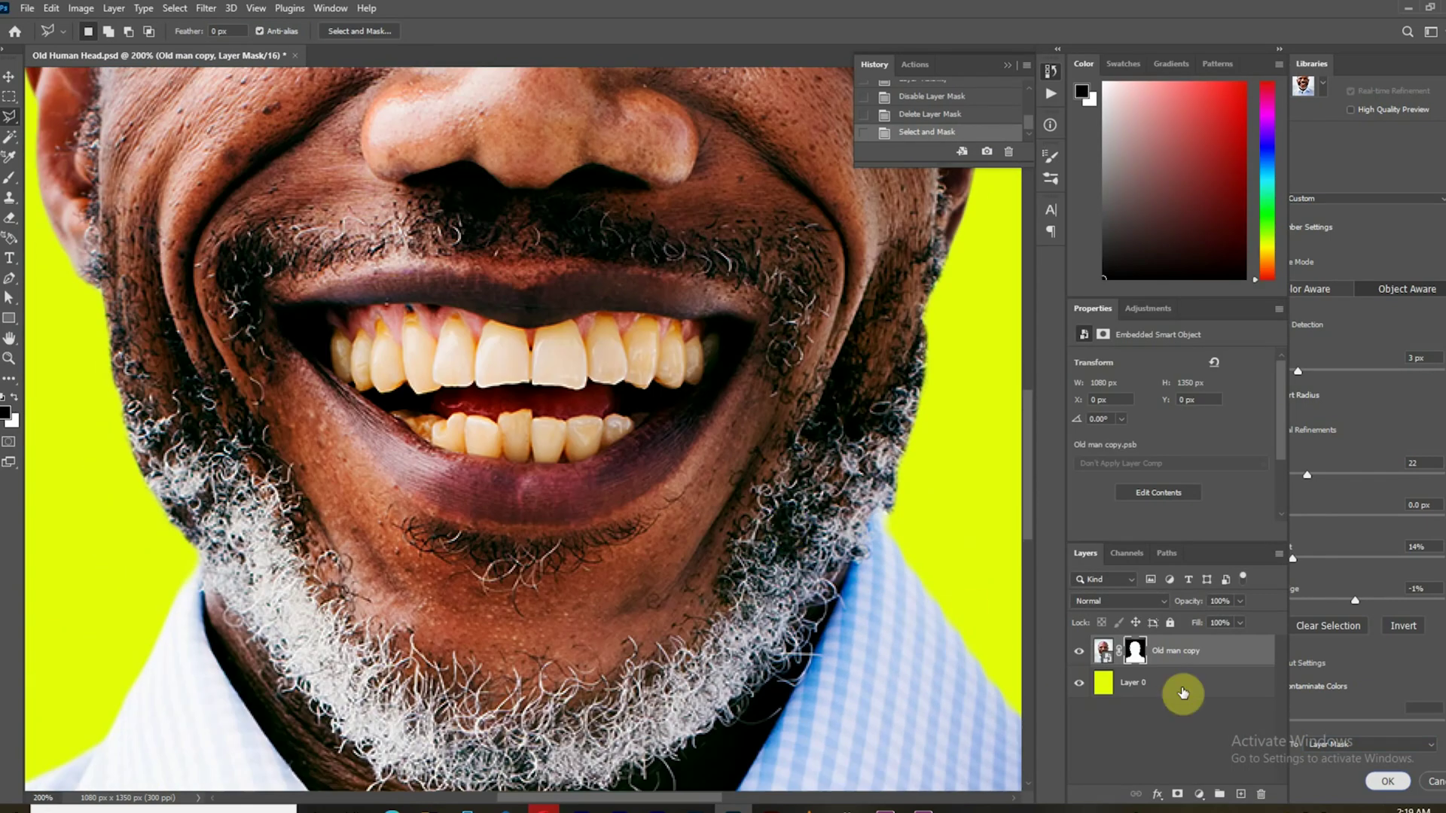
- Reopen Select and Mask on the Old man copy layer mask and brush the side beard edges with an 11 px Refine Edge brush
{"action": "double_click", "coordinate": [1135, 660]}
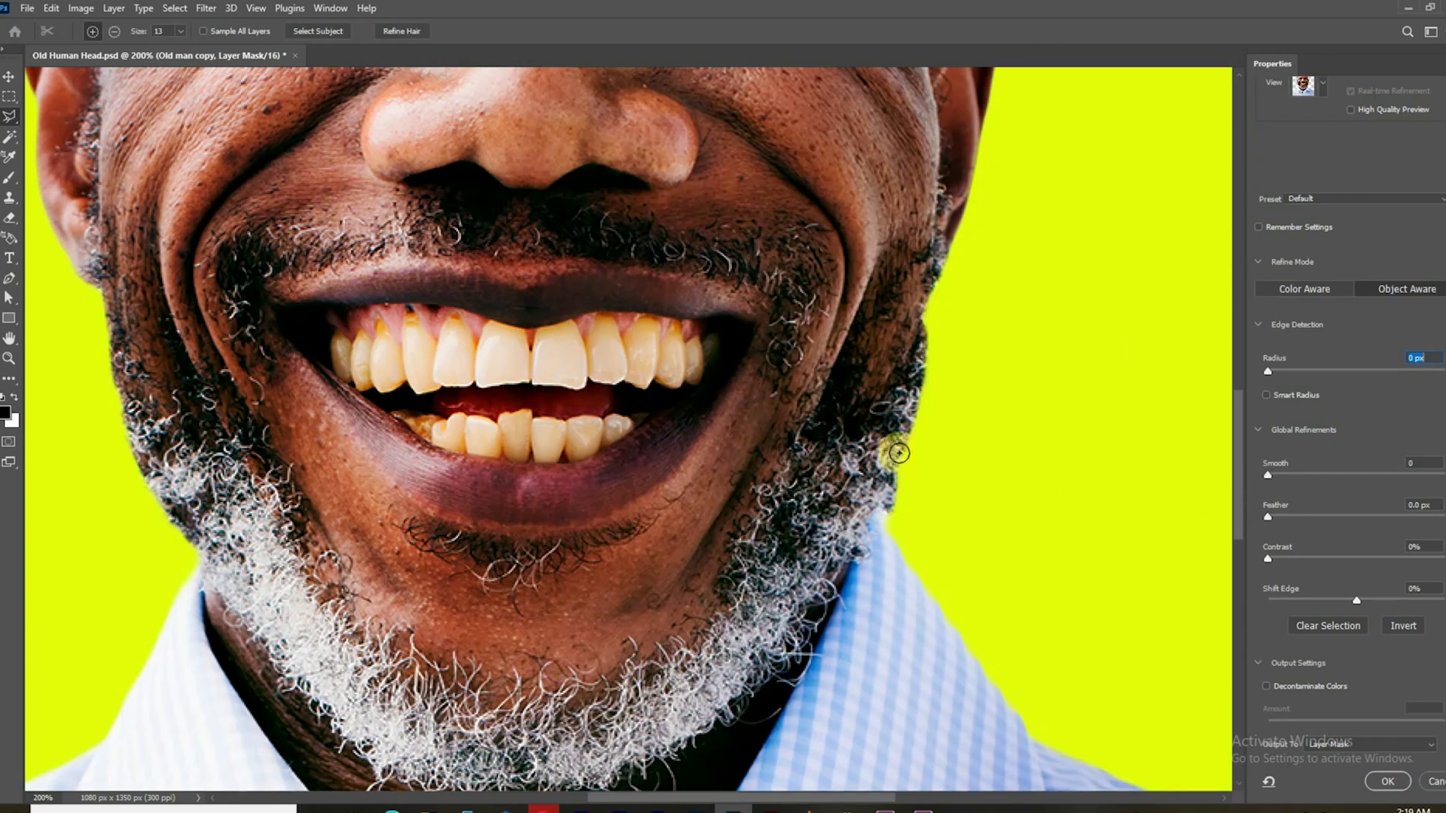
{"action": "key", "text": "r"}
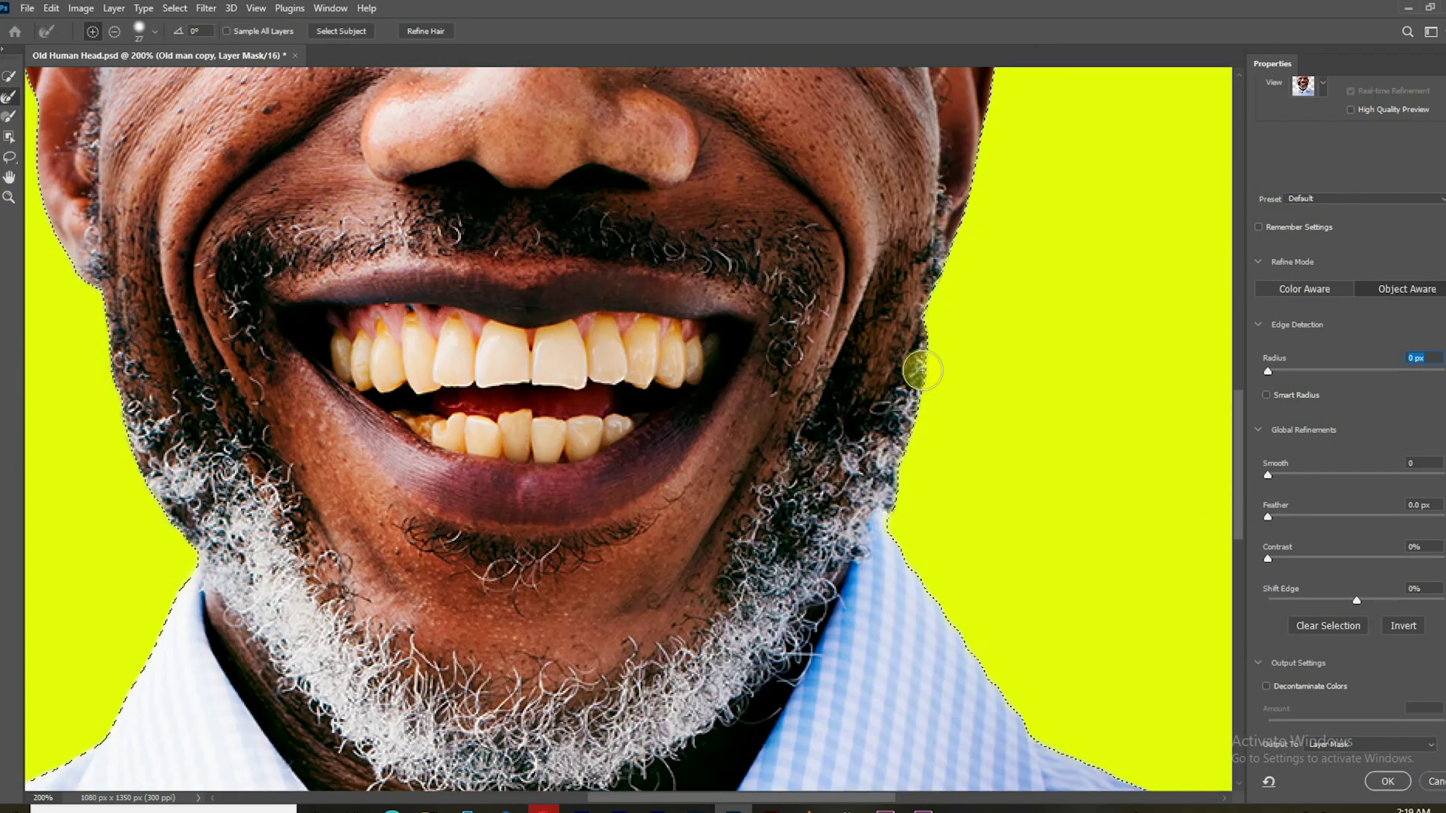
{"action": "right_click", "coordinate": [960, 429]}
{"action": "left_click_drag", "start_coordinate": [997, 467], "coordinate": [987, 467]}
{"action": "left_click_drag", "start_coordinate": [919, 379], "coordinate": [917, 428]}
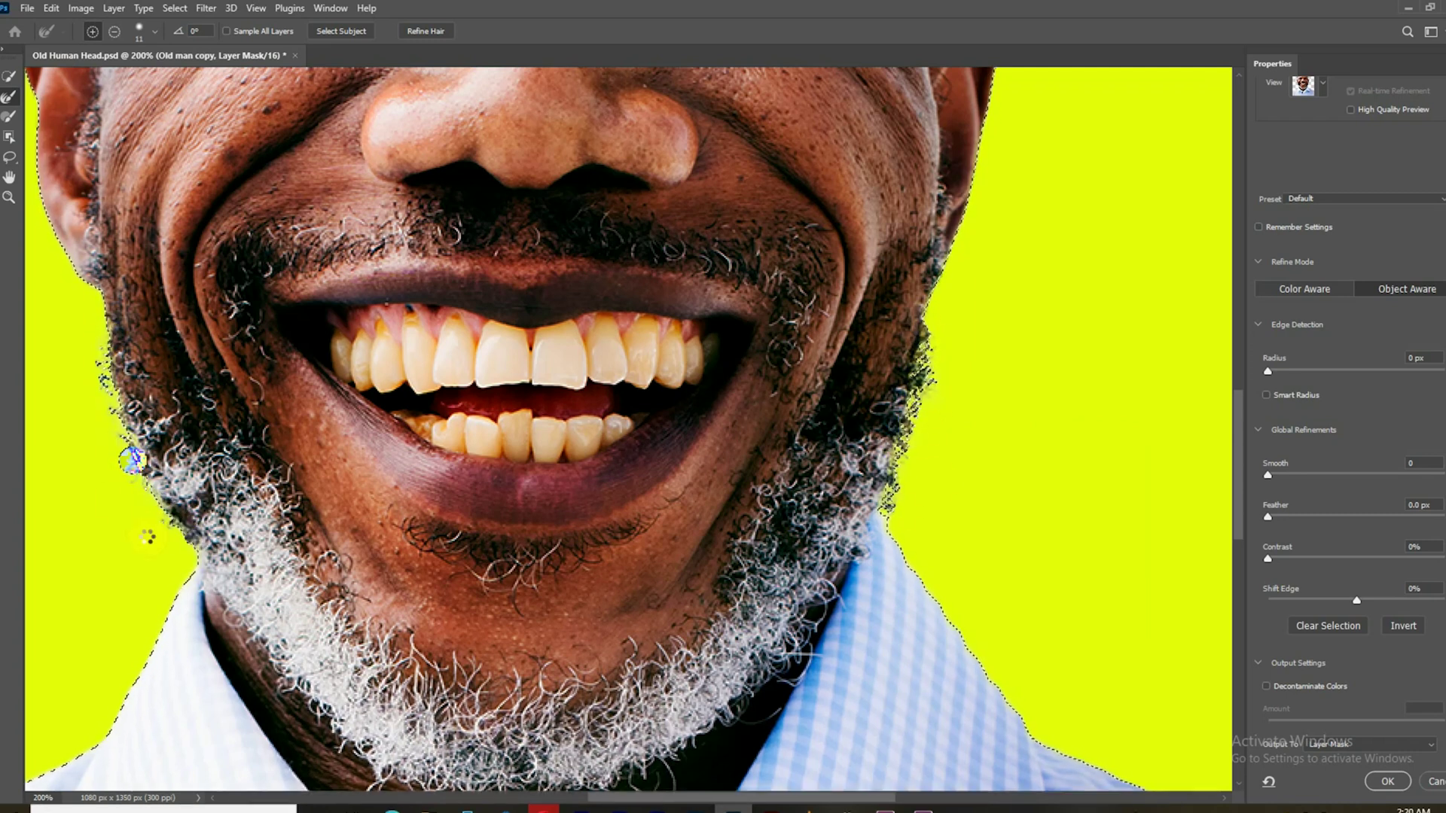
- Enlarge the Refine Edge brush to 25 px, set smooth 6 and contrast 5%, and apply the refined mask
{"action": "right_click", "coordinate": [906, 510]}
{"action": "left_click_drag", "start_coordinate": [946, 540], "coordinate": [956, 540]}
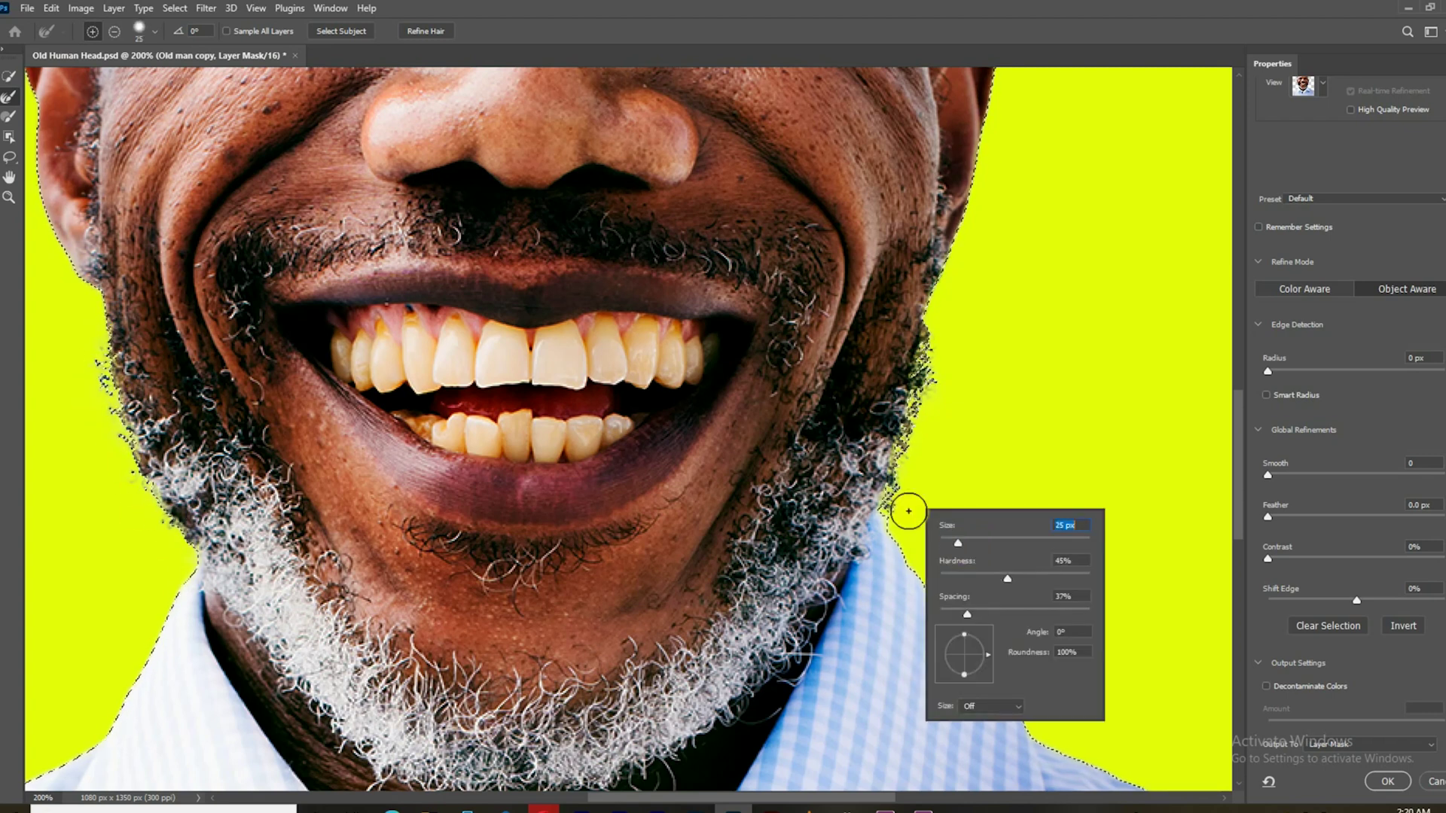
{"action": "key", "text": "Return"}
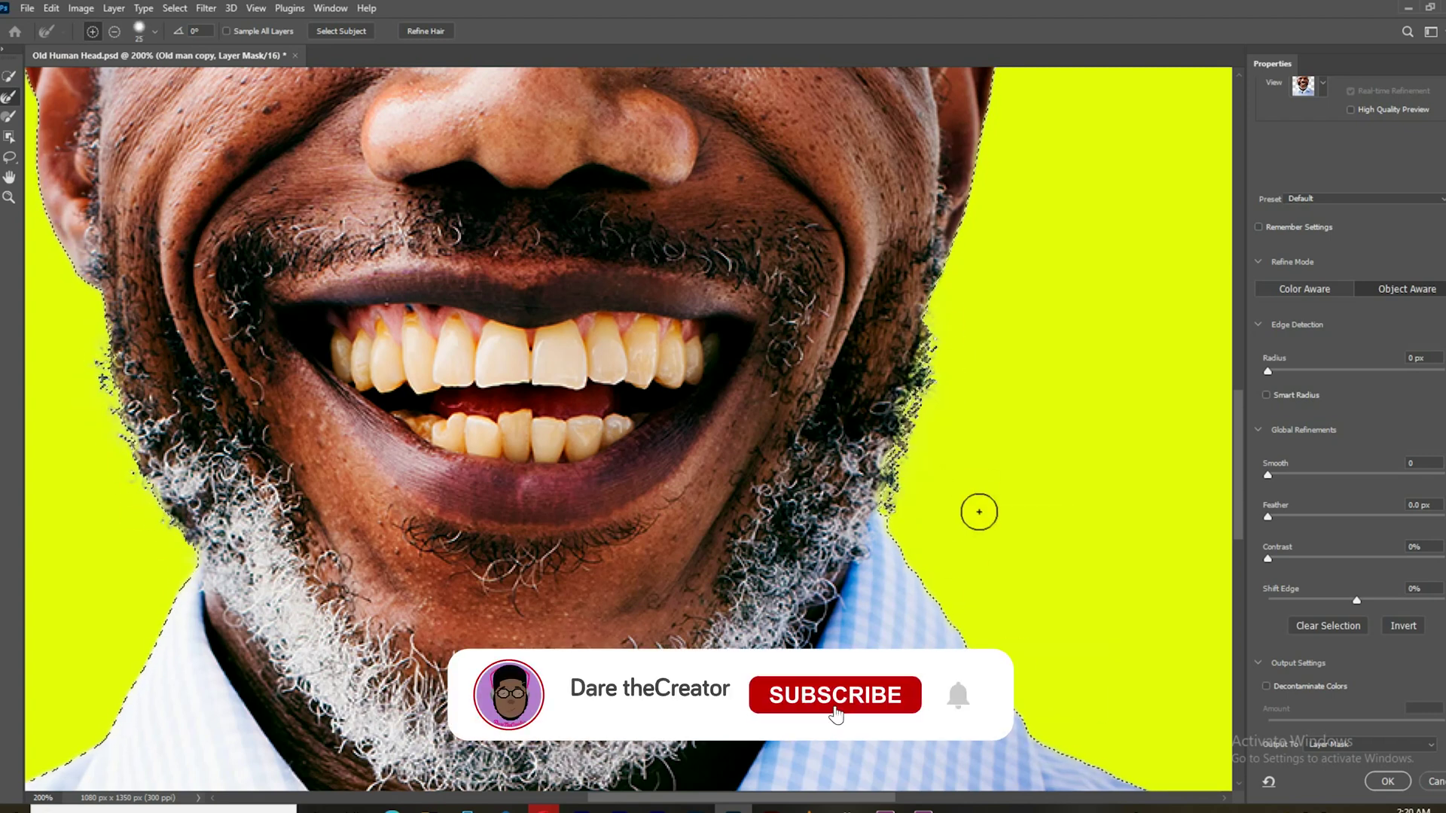
{"action": "left_click", "coordinate": [1277, 559]}
{"action": "key", "text": "Return"}
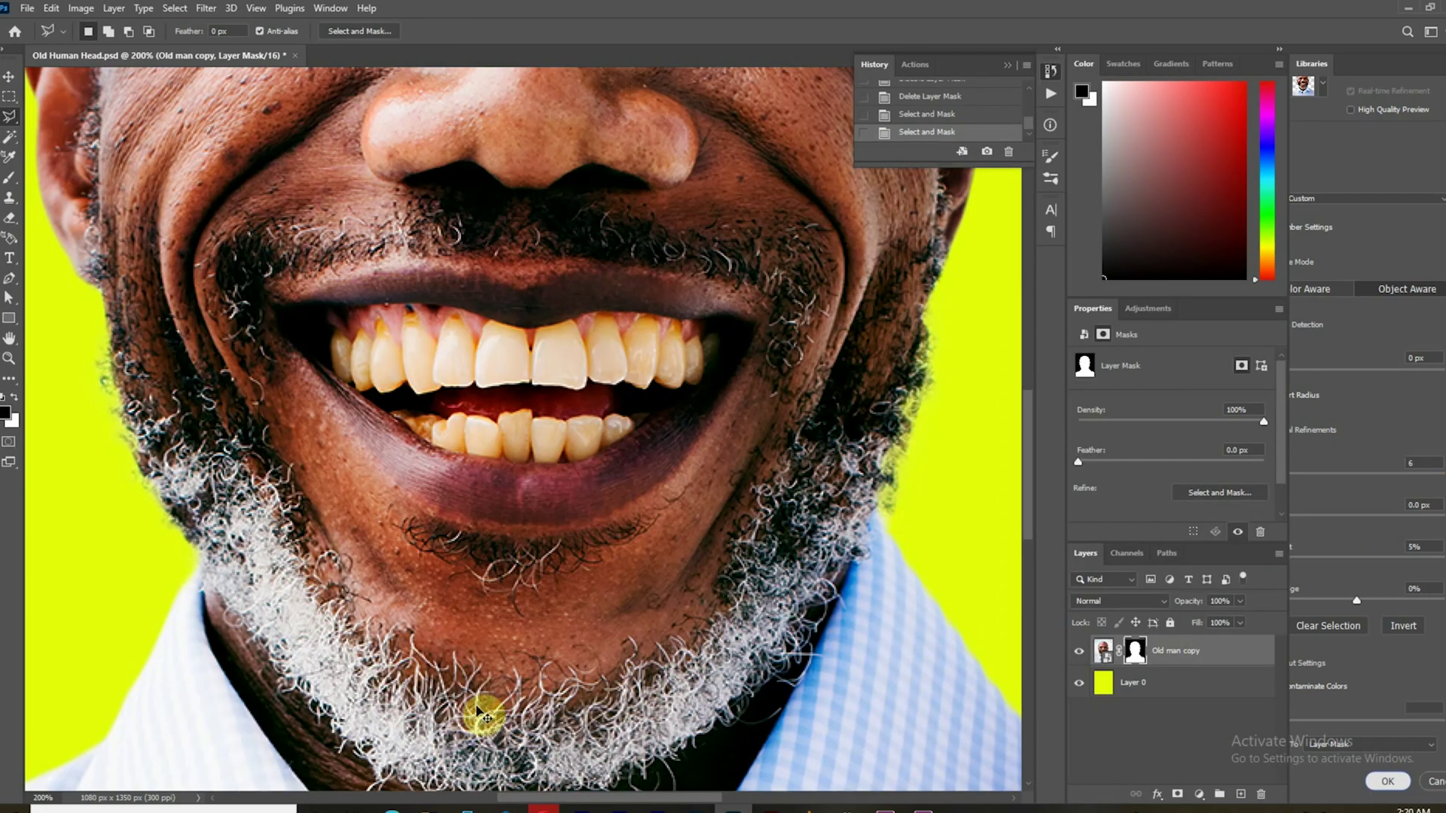
- Convert the masked Old man copy layer to a smart object
{"action": "key", "text": "ctrl+minus"}
{"action": "right_click", "coordinate": [1104, 651]}
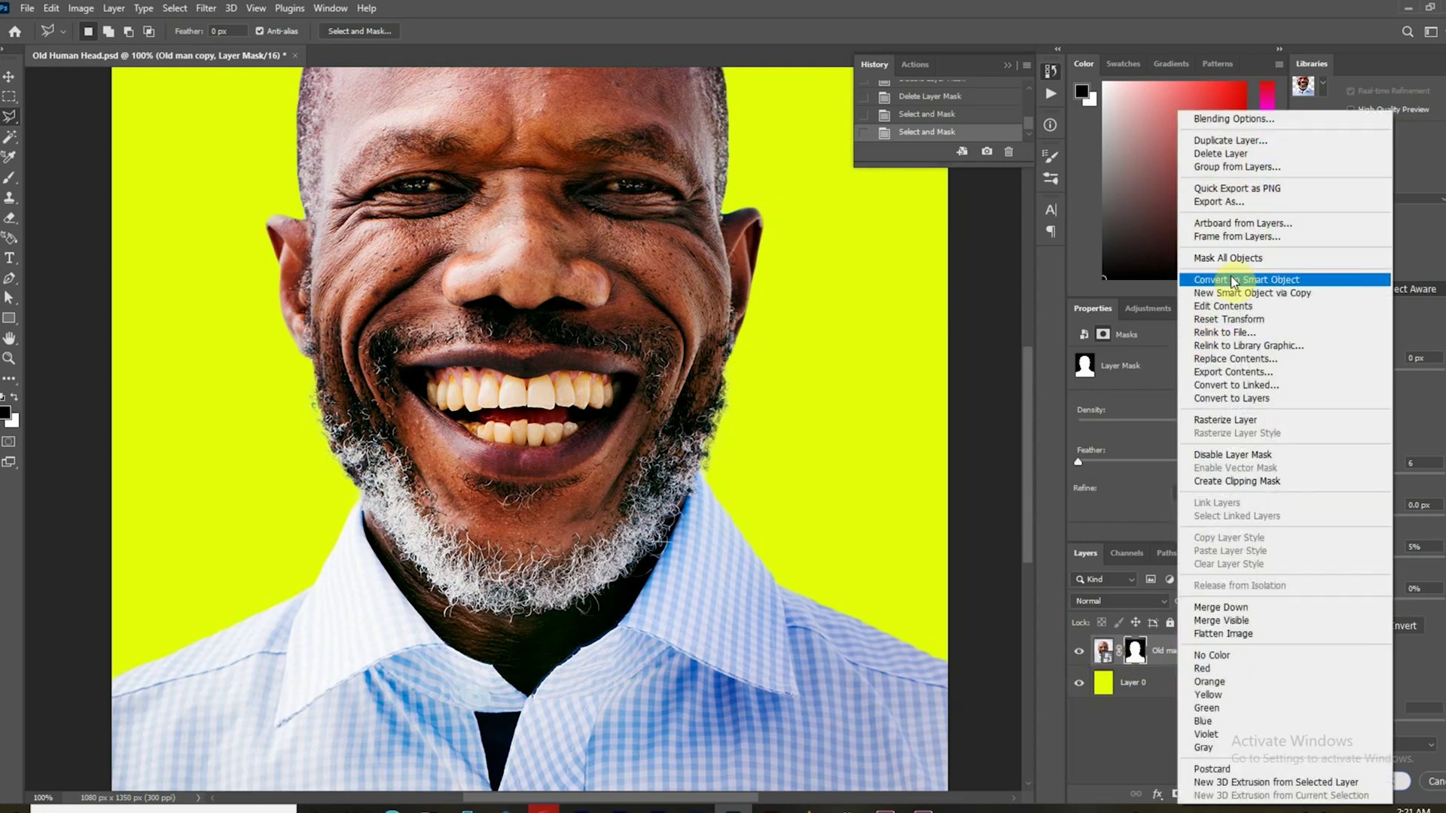
{"action": "left_click", "coordinate": [1227, 283]}
- Outline the head with the Polygonal Lasso along the beard's lower edge and add a layer mask that hides the neck and shirt
{"action": "key", "text": "ctrl+plus"}
{"action": "key", "text": "ctrl+plus"}
{"action": "left_click_drag", "start_coordinate": [233, 615], "coordinate": [430, 372]}
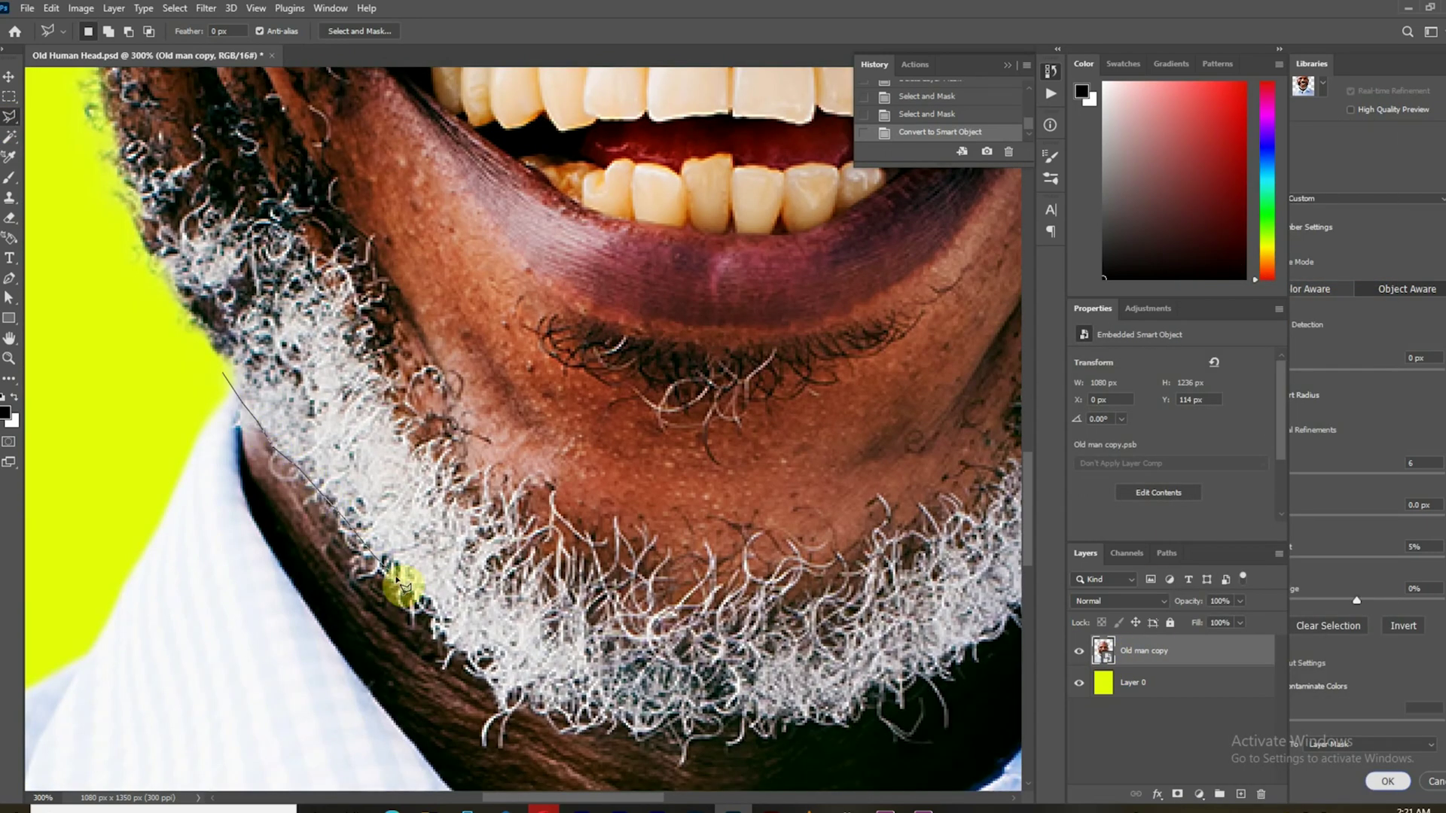
{"action": "left_click", "coordinate": [530, 696]}
{"action": "left_click", "coordinate": [572, 712]}
{"action": "left_click", "coordinate": [655, 721]}
{"action": "left_click", "coordinate": [760, 716]}
{"action": "left_click", "coordinate": [830, 711]}
{"action": "left_click", "coordinate": [904, 680]}
{"action": "left_click", "coordinate": [992, 635]}
{"action": "left_click", "coordinate": [546, 541]}
{"action": "left_click", "coordinate": [591, 467]}
{"action": "left_click", "coordinate": [644, 388]}
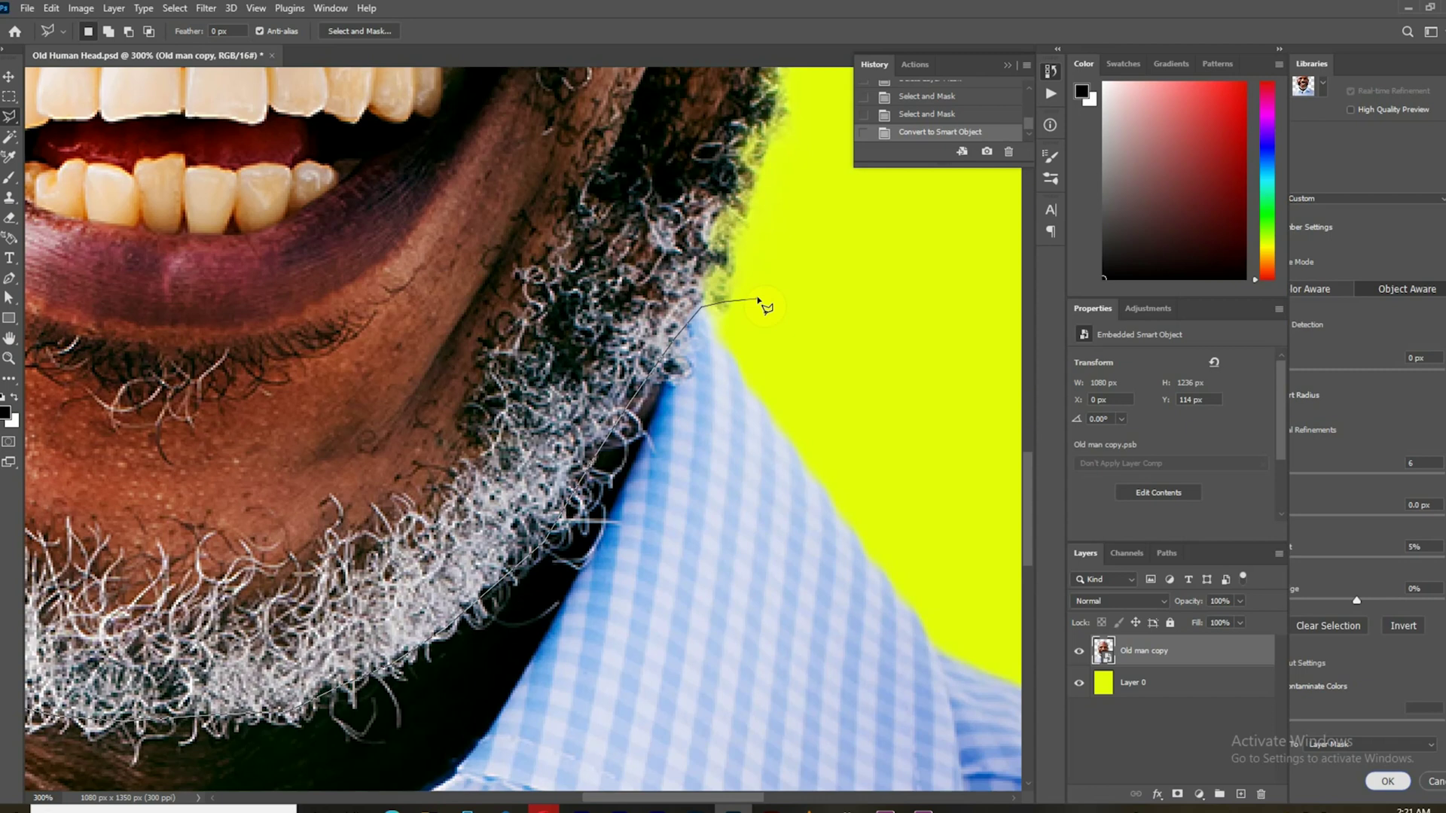
{"action": "scroll", "coordinate": [759, 302], "scroll_direction": "down", "scroll_amount": 1}
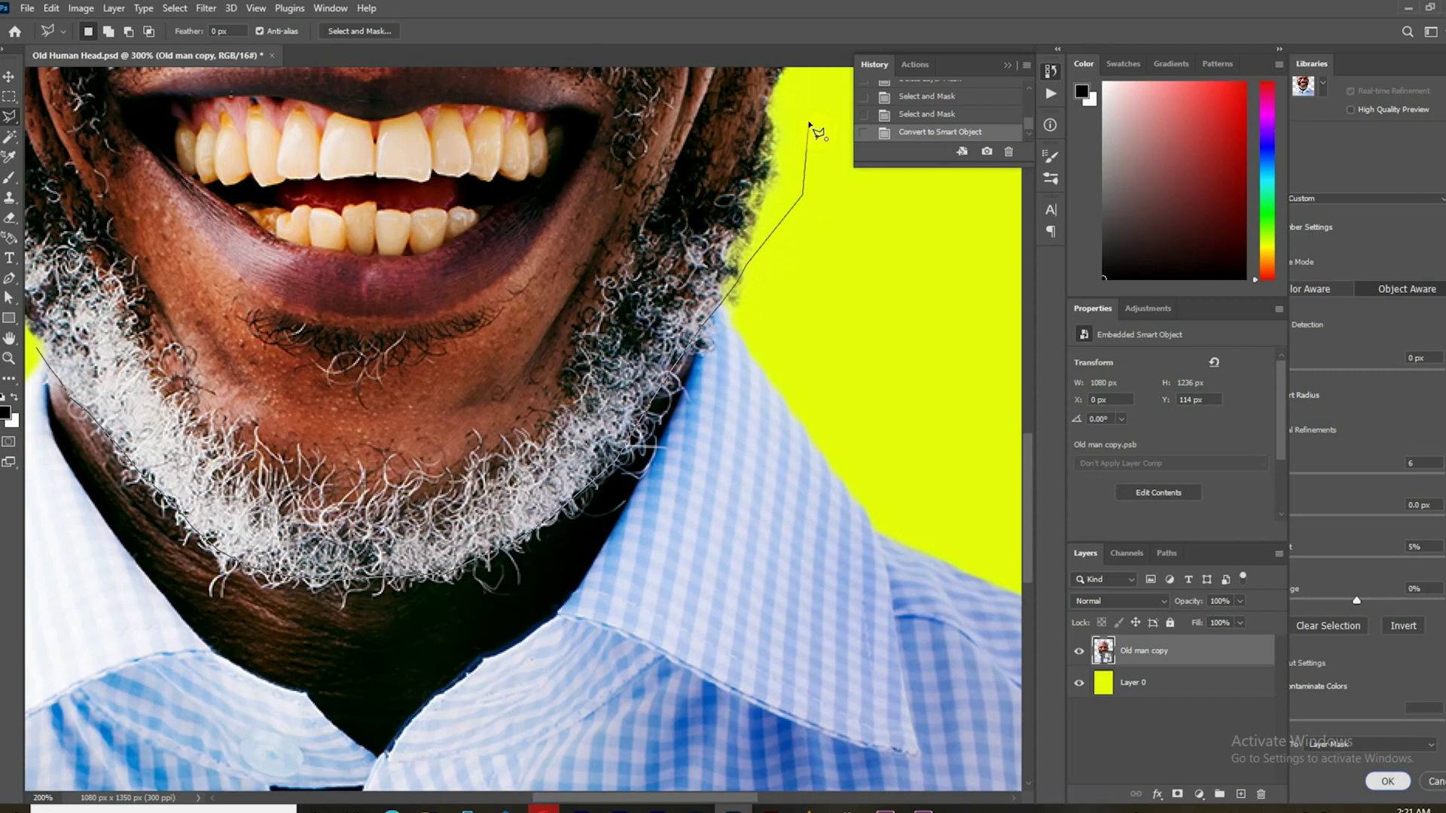
{"action": "scroll", "coordinate": [810, 126], "scroll_direction": "down", "scroll_amount": 3}
{"action": "left_click", "coordinate": [419, 501]}
{"action": "left_click", "coordinate": [1177, 794]}
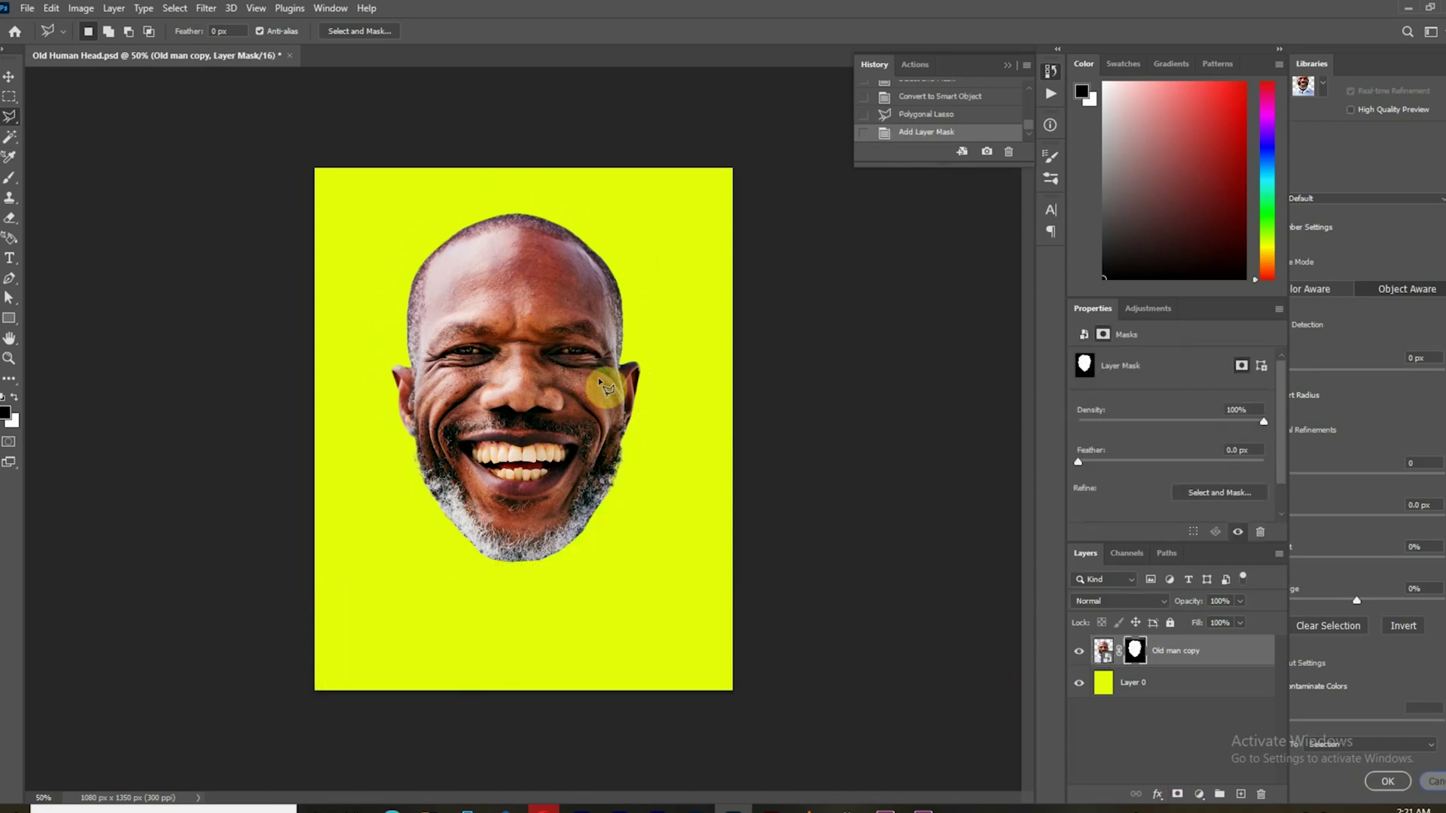
- Start Select and Mask on the head's layer mask and try Refine Hair on the beard edge
{"action": "scroll", "coordinate": [607, 539], "scroll_direction": "up", "scroll_amount": 1}
{"action": "left_click", "coordinate": [1225, 494]}
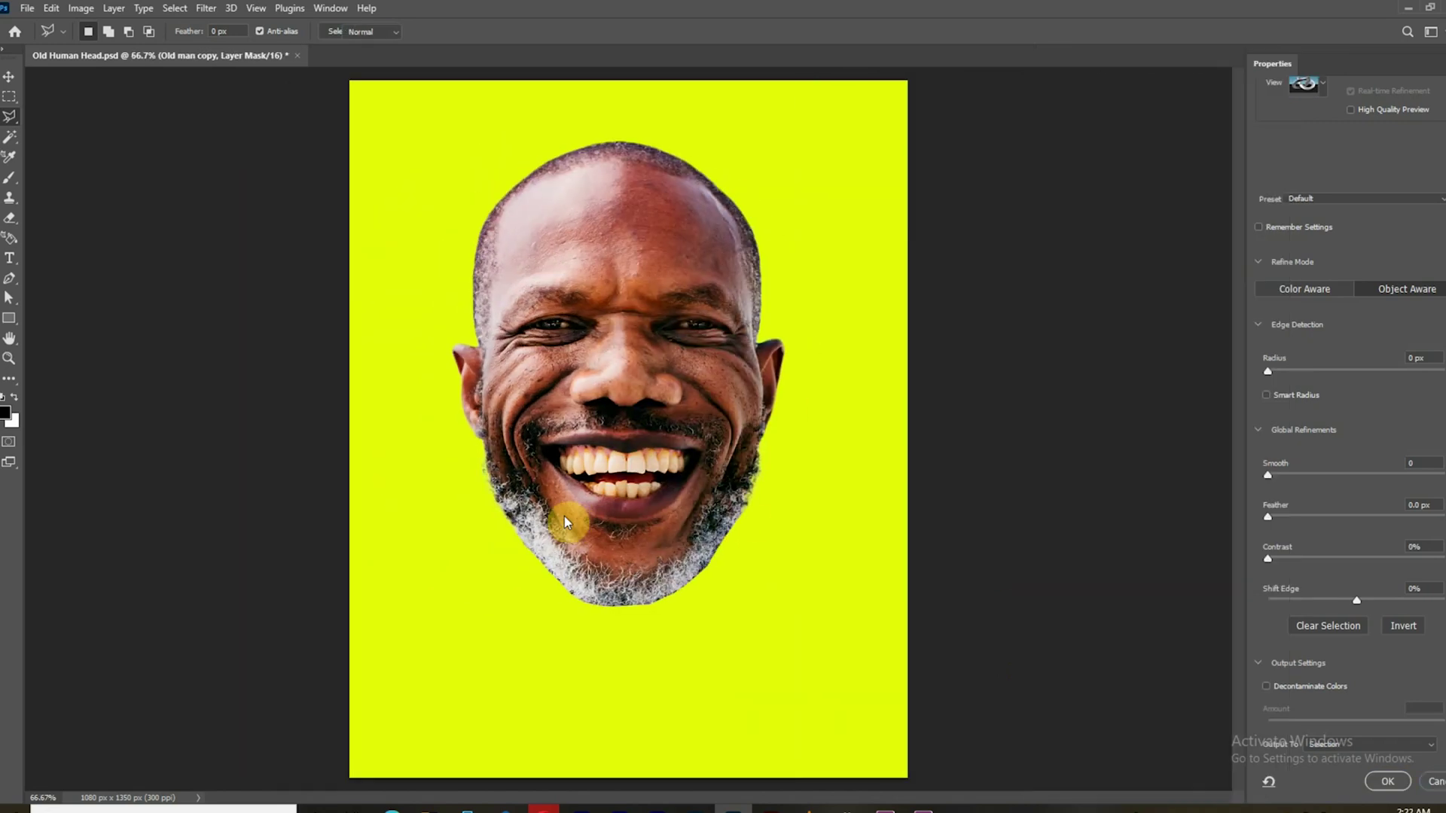
{"action": "scroll", "coordinate": [551, 511], "scroll_direction": "up", "scroll_amount": 4}
{"action": "left_click_drag", "start_coordinate": [549, 516], "coordinate": [528, 236]}
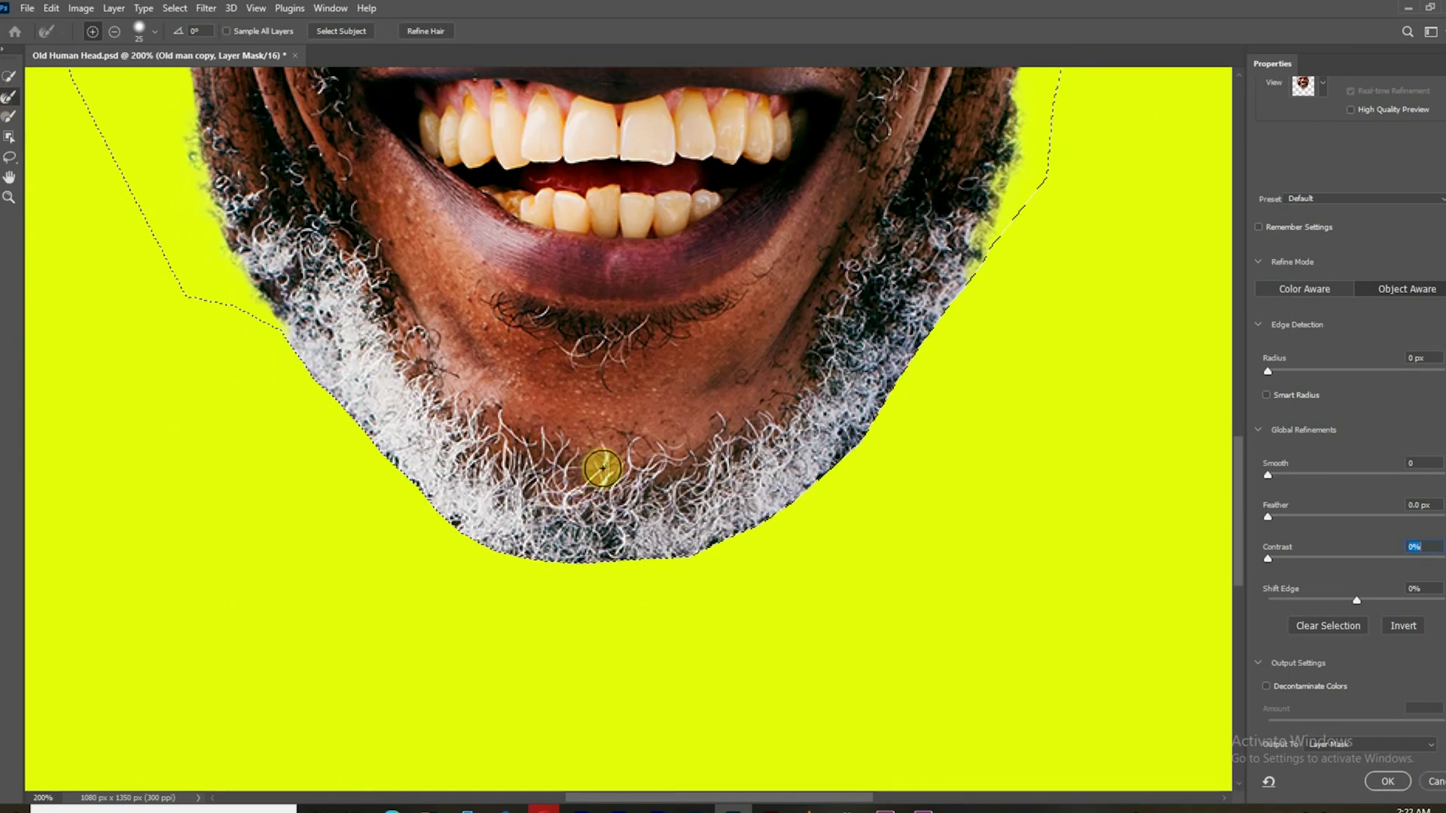
{"action": "left_click", "coordinate": [424, 32]}
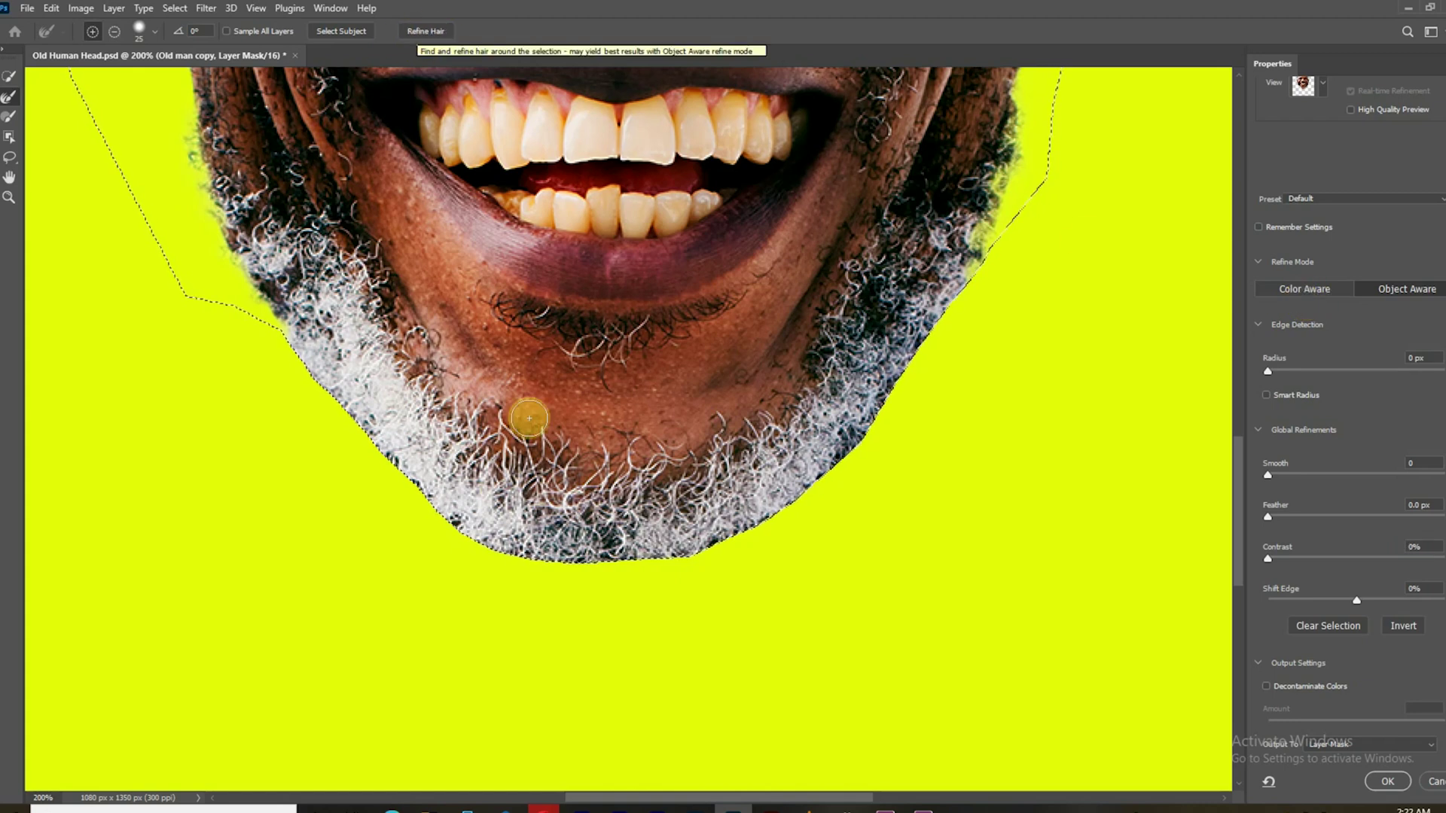
- Make the Refine Edge brush smaller and harder, and brush the beard's outline around the chin and both jaw sides
{"action": "right_click", "coordinate": [850, 471]}
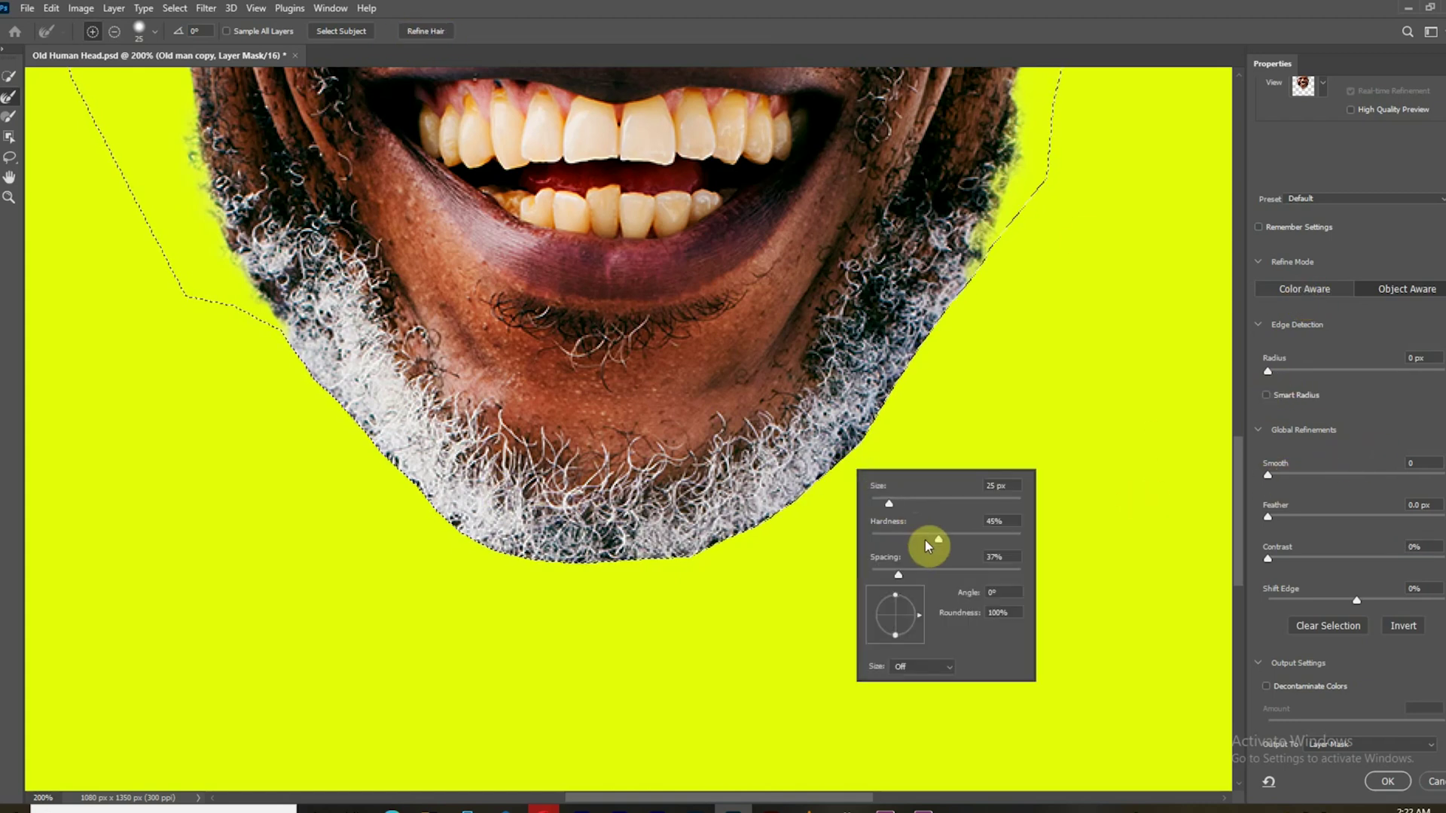
{"action": "left_click", "coordinate": [968, 538]}
{"action": "left_click", "coordinate": [890, 573]}
{"action": "left_click_drag", "start_coordinate": [889, 503], "coordinate": [878, 503]}
{"action": "left_click_drag", "start_coordinate": [852, 452], "coordinate": [783, 509]}
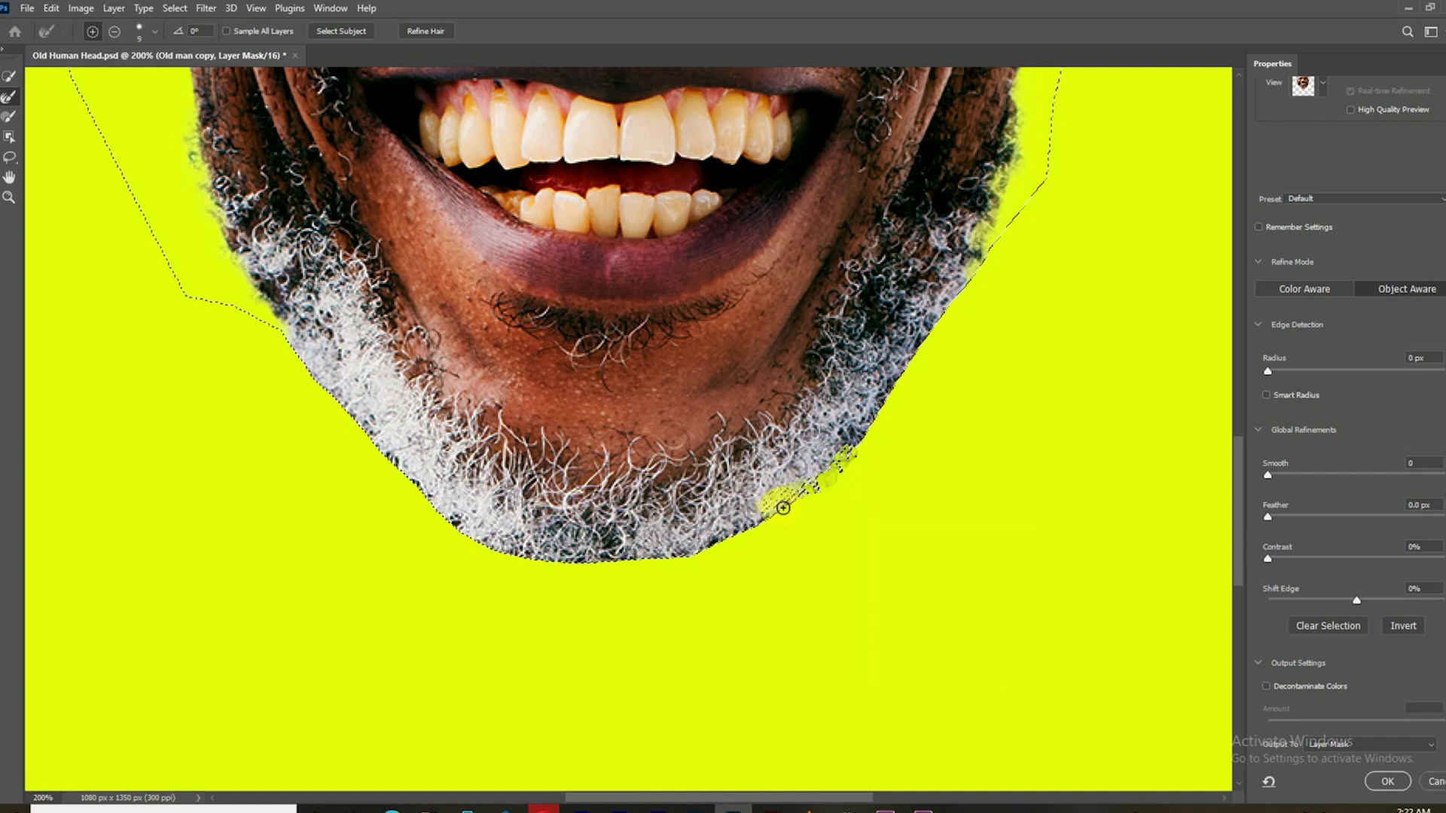
{"action": "left_click", "coordinate": [693, 548]}
{"action": "mouse_move", "coordinate": [804, 536]}
{"action": "left_mouse_down"}
{"action": "mouse_move", "coordinate": [849, 431]}
{"action": "mouse_move", "coordinate": [866, 430]}
{"action": "mouse_move", "coordinate": [920, 349]}
{"action": "left_mouse_up"}
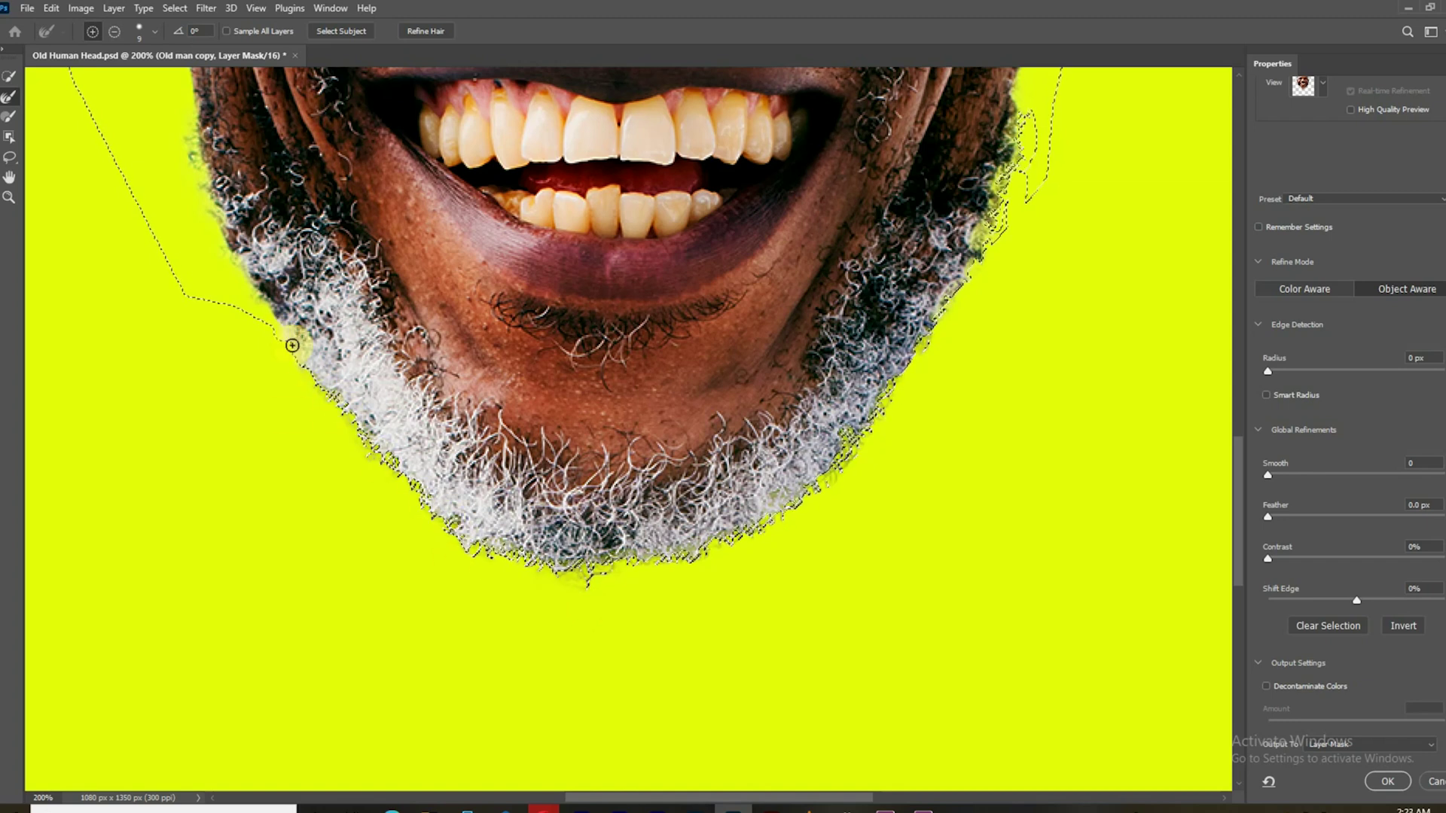
{"action": "left_click_drag", "start_coordinate": [215, 215], "coordinate": [192, 163]}
{"action": "left_click_drag", "start_coordinate": [381, 456], "coordinate": [339, 422]}
- Refine the head selection with smooth 4, contrast 6% and shift edge +28%, and apply it to the layer mask
{"action": "left_click_drag", "start_coordinate": [1356, 601], "coordinate": [1344, 603]}
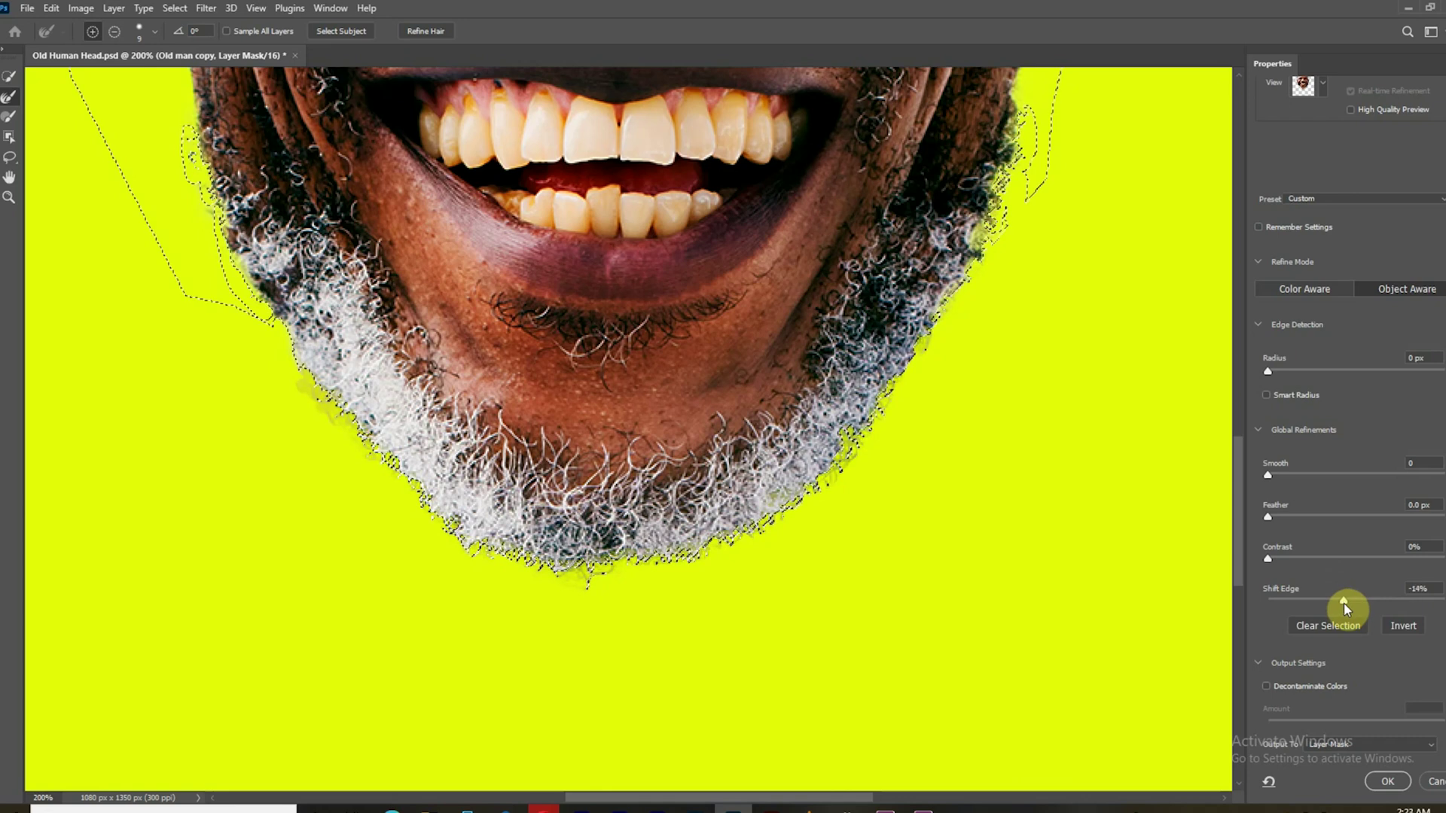
{"action": "left_click_drag", "start_coordinate": [1267, 558], "coordinate": [1277, 559]}
{"action": "left_click_drag", "start_coordinate": [1267, 474], "coordinate": [1275, 474]}
{"action": "left_click_drag", "start_coordinate": [1344, 601], "coordinate": [1380, 599]}
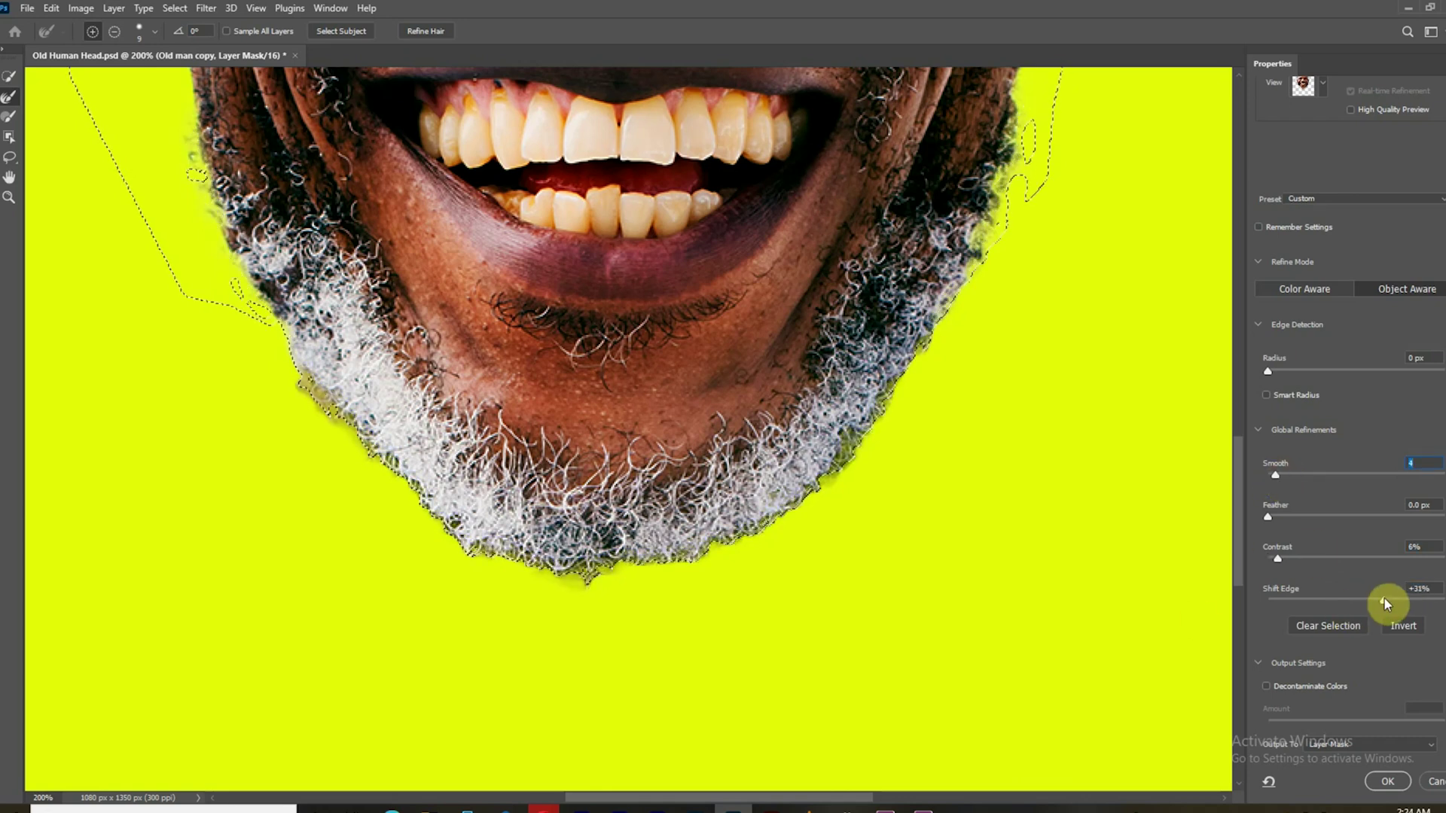
{"action": "left_click", "coordinate": [1387, 781]}
- Fill the yellow background on Layer 0 with white
{"action": "left_click", "coordinate": [1127, 690]}
{"action": "left_click", "coordinate": [51, 8]}
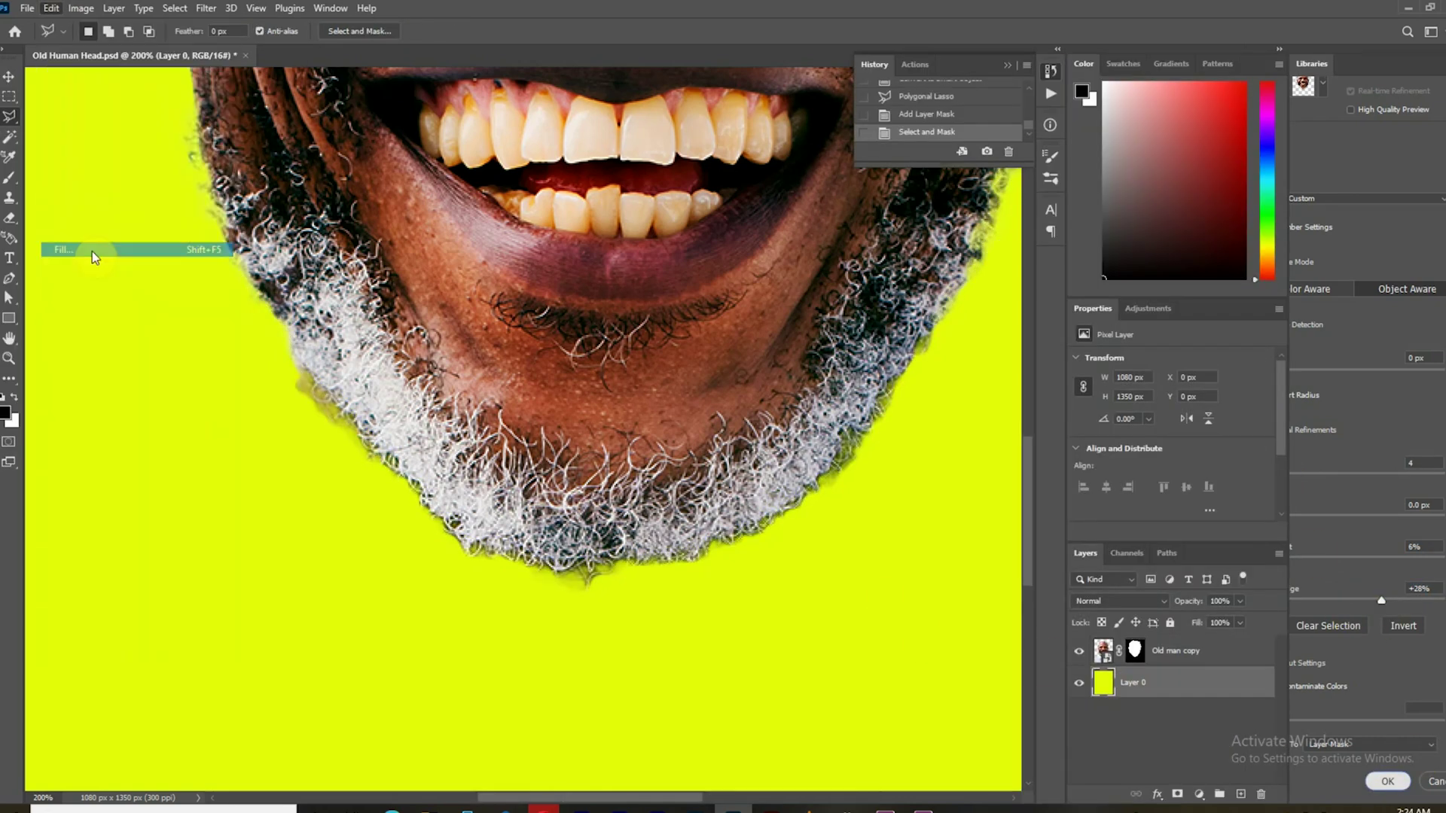
{"action": "left_click", "coordinate": [92, 250]}
{"action": "left_click", "coordinate": [1054, 261]}
{"action": "left_click", "coordinate": [1009, 406]}
{"action": "left_click", "coordinate": [1135, 261]}
- Brush black on the Old man copy layer mask to clean up the leftover fringe along the beard's edge, reducing the brush size
{"action": "left_click", "coordinate": [1134, 650]}
{"action": "key", "text": "b"}
{"action": "left_click", "coordinate": [298, 412]}
{"action": "left_click", "coordinate": [285, 402]}
{"action": "left_click", "coordinate": [270, 391]}
{"action": "right_click", "coordinate": [318, 442]}
{"action": "left_click_drag", "start_coordinate": [423, 484], "coordinate": [393, 485]}
{"action": "left_click", "coordinate": [278, 353]}
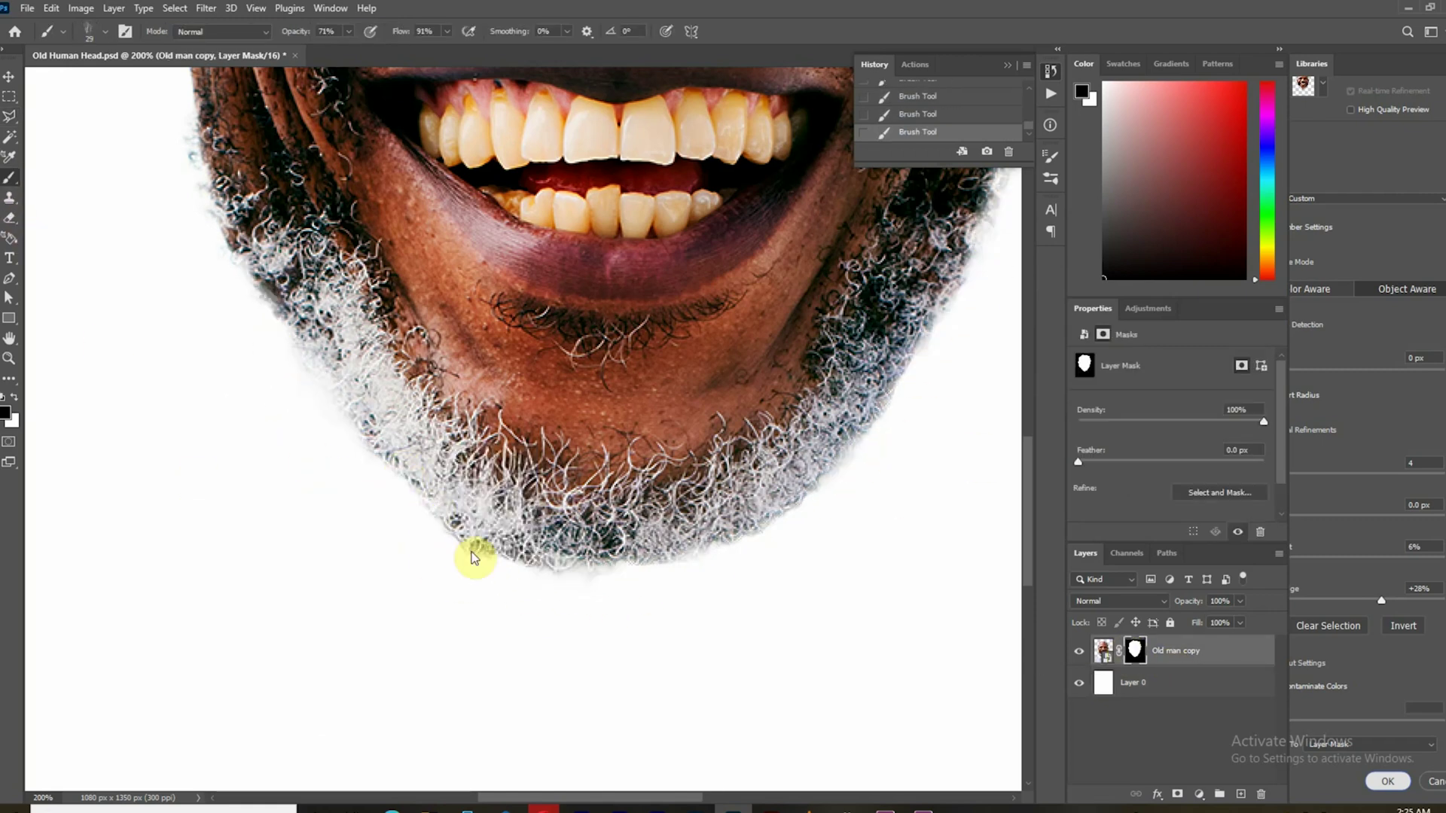
- Convert the cleaned-up head cutout and its mask to a smart object
{"action": "key", "text": "ctrl+minus"}
{"action": "key", "text": "ctrl+minus"}
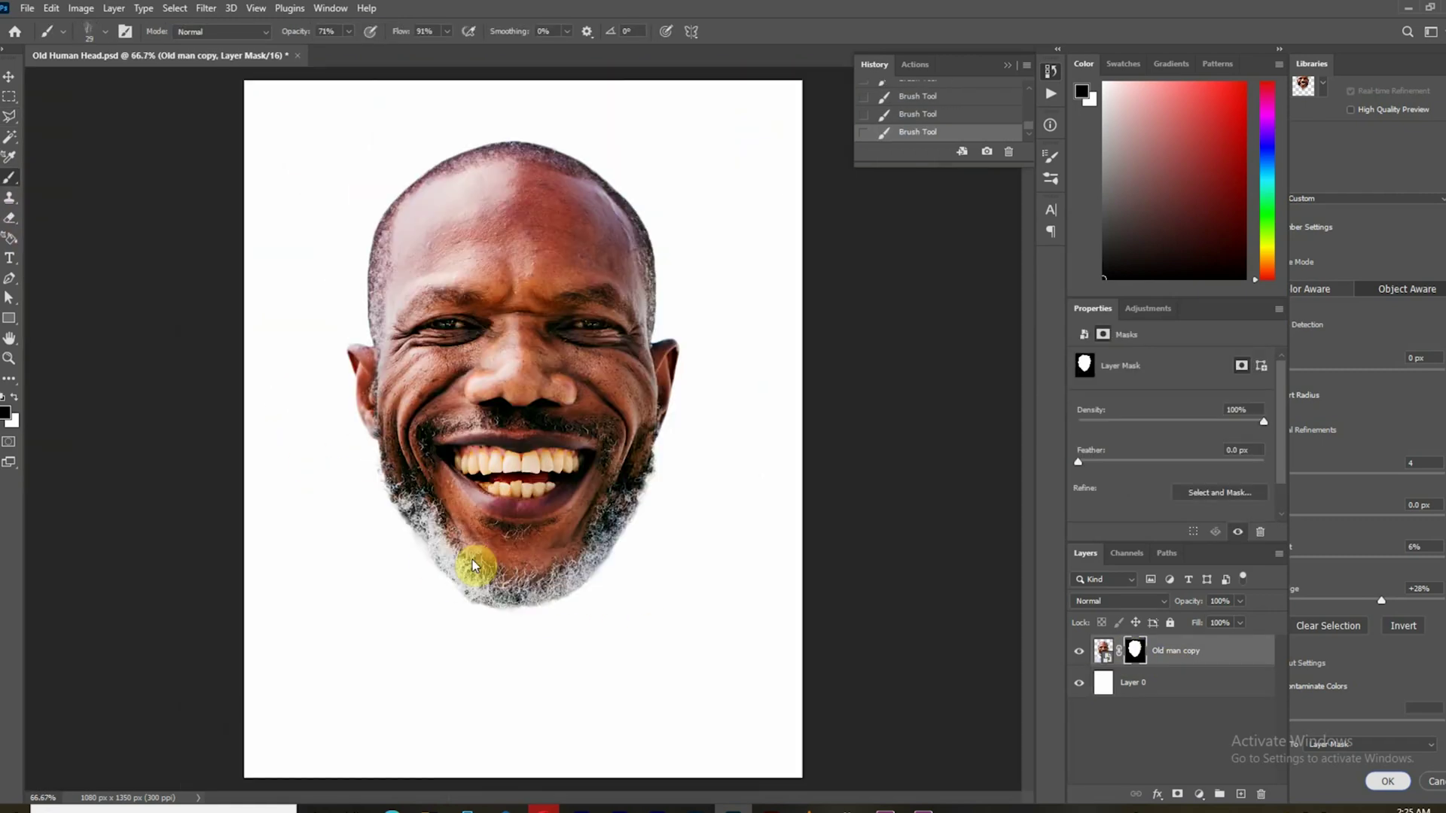
{"action": "right_click", "coordinate": [1169, 662]}
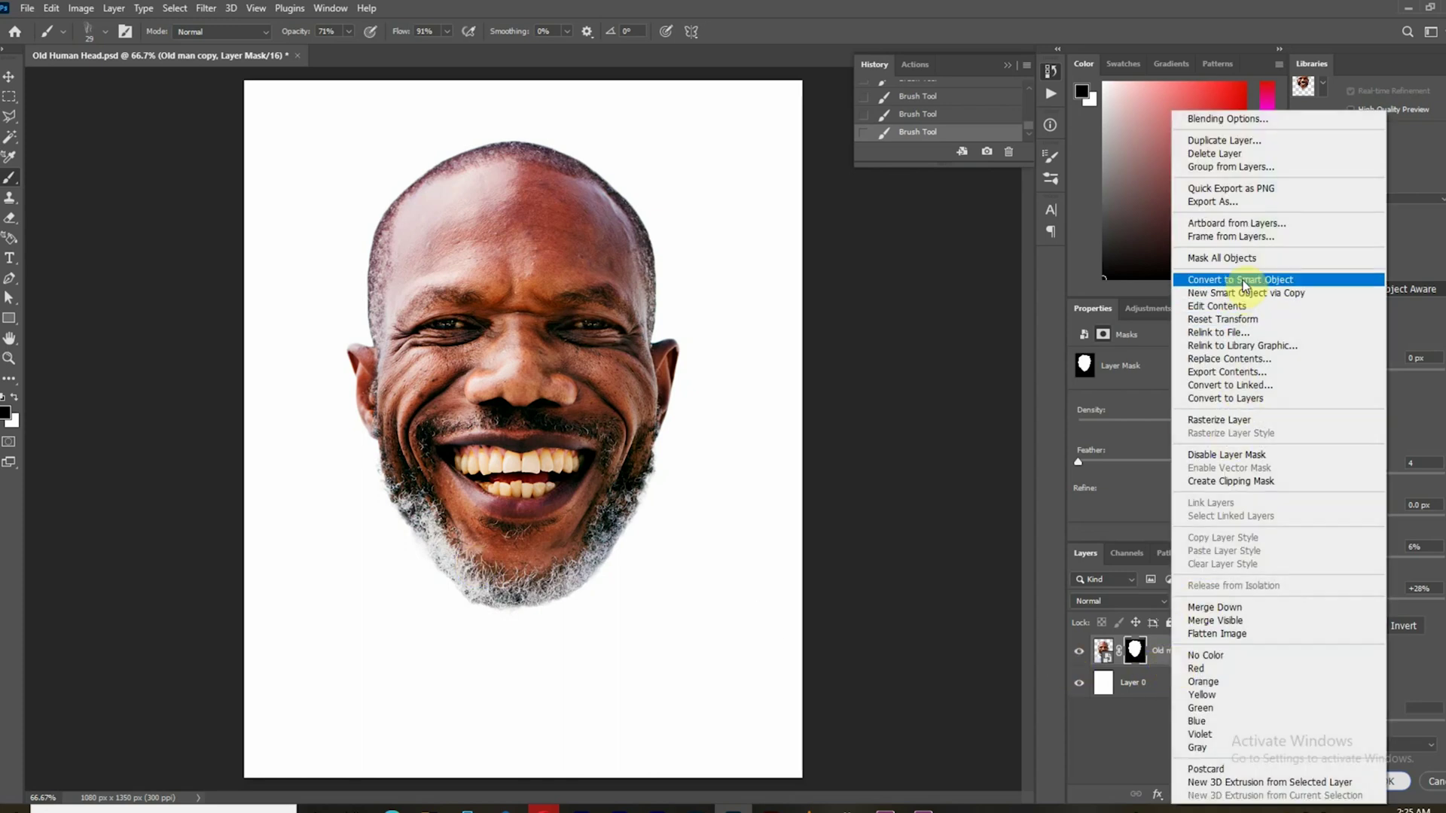
{"action": "left_click", "coordinate": [1244, 285]}
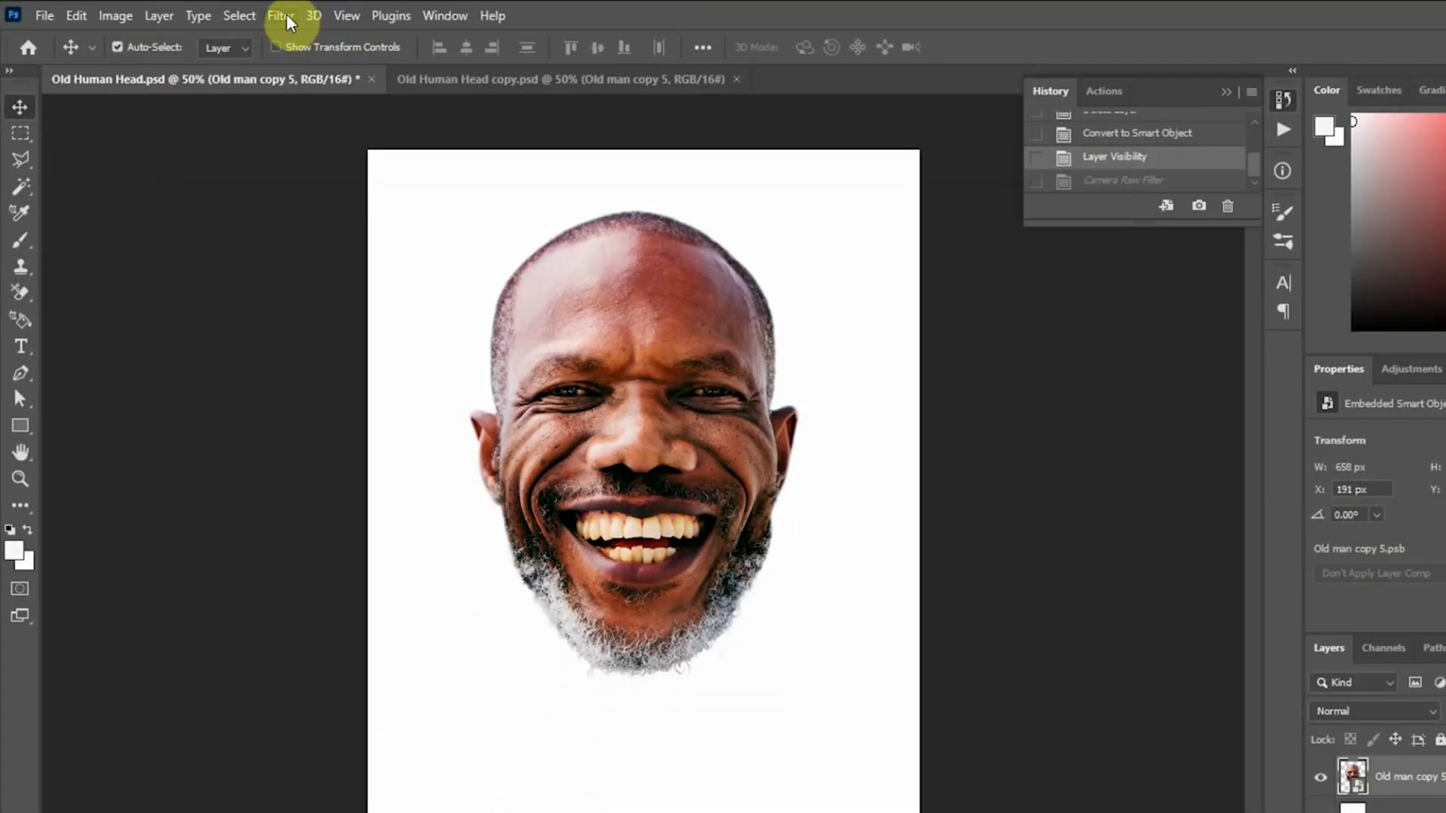
- Open the Camera Raw Filter on the head and set exposure -0.60, contrast +45, highlights -17, whites +52 and blacks -65
{"action": "left_click", "coordinate": [281, 81]}
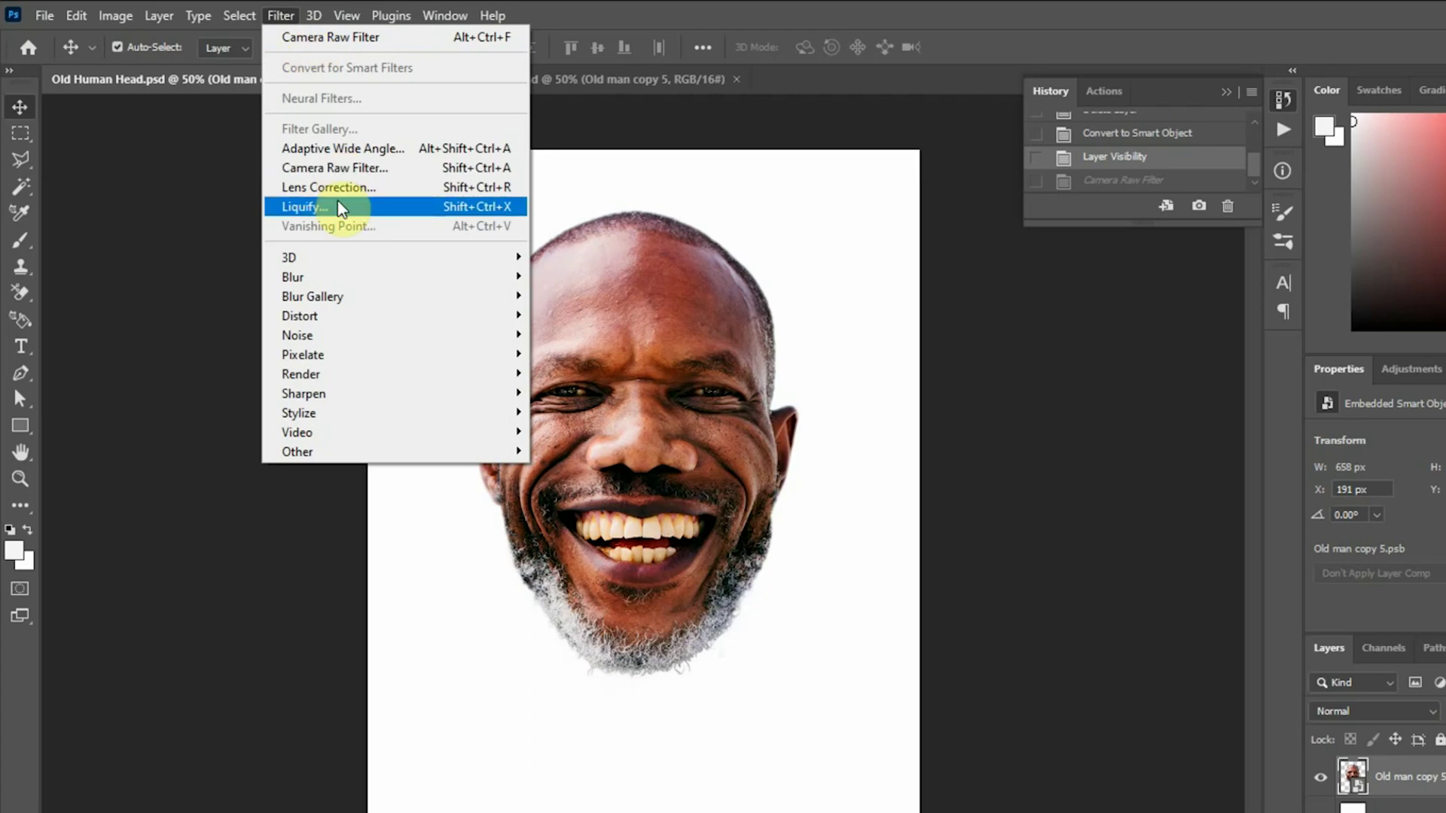
{"action": "left_click", "coordinate": [332, 167]}
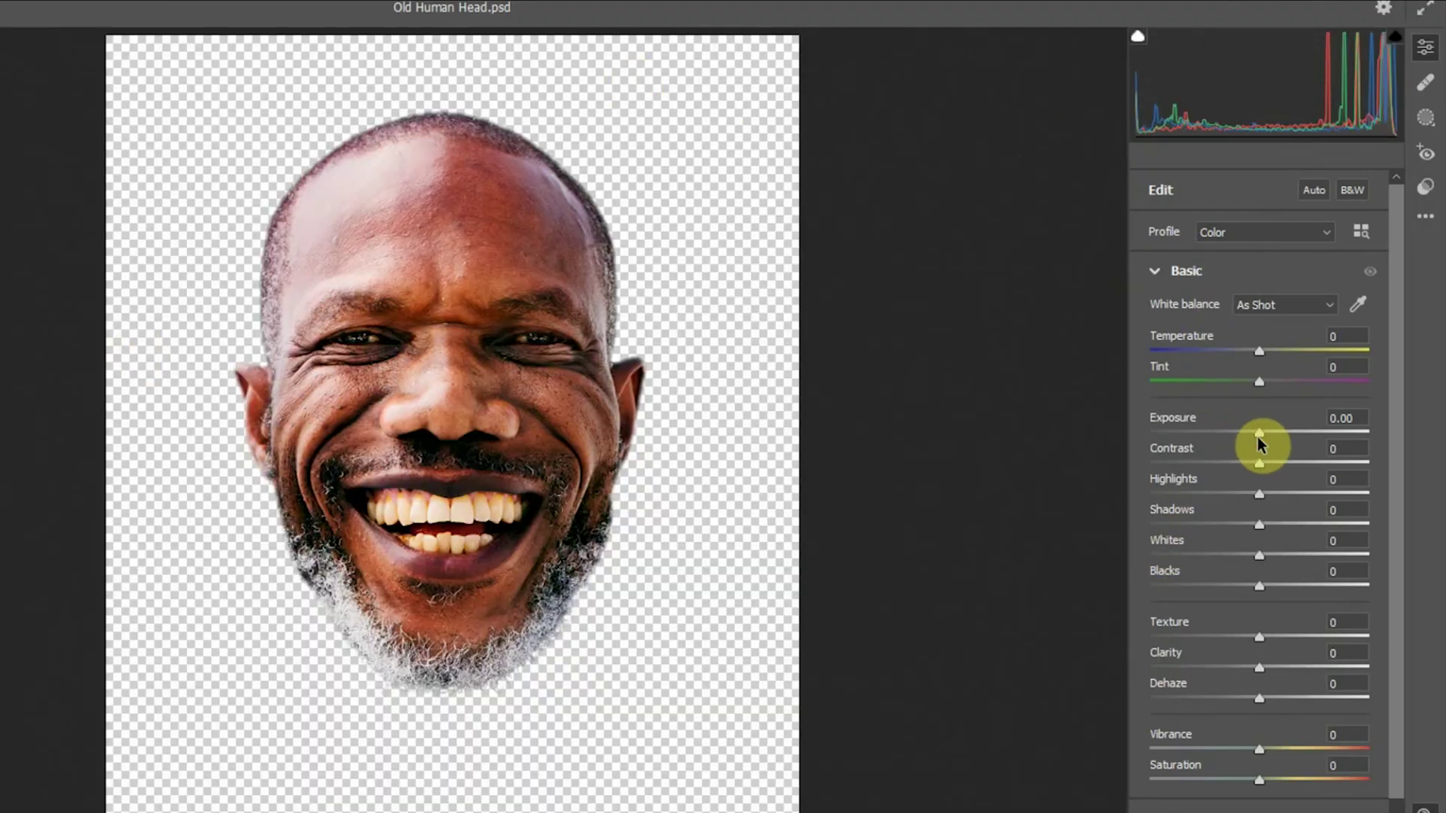
{"action": "left_click_drag", "start_coordinate": [1257, 432], "coordinate": [1233, 503]}
{"action": "left_click_drag", "start_coordinate": [1262, 556], "coordinate": [1189, 598]}
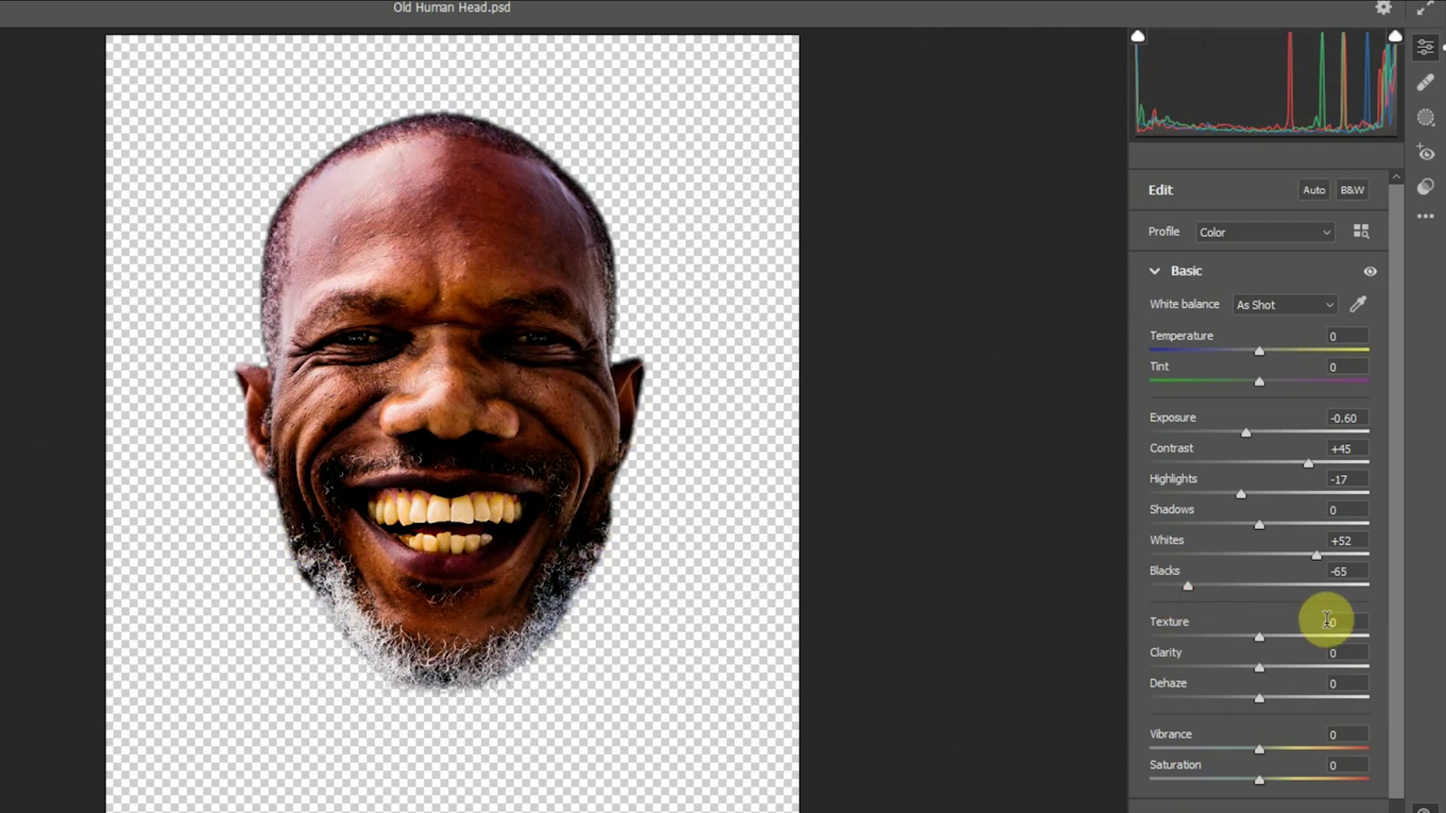
- Set texture to +89 and clarity to +36, and switch the Camera Raw profile to Monochrome
{"action": "left_click_drag", "start_coordinate": [1259, 640], "coordinate": [1350, 647]}
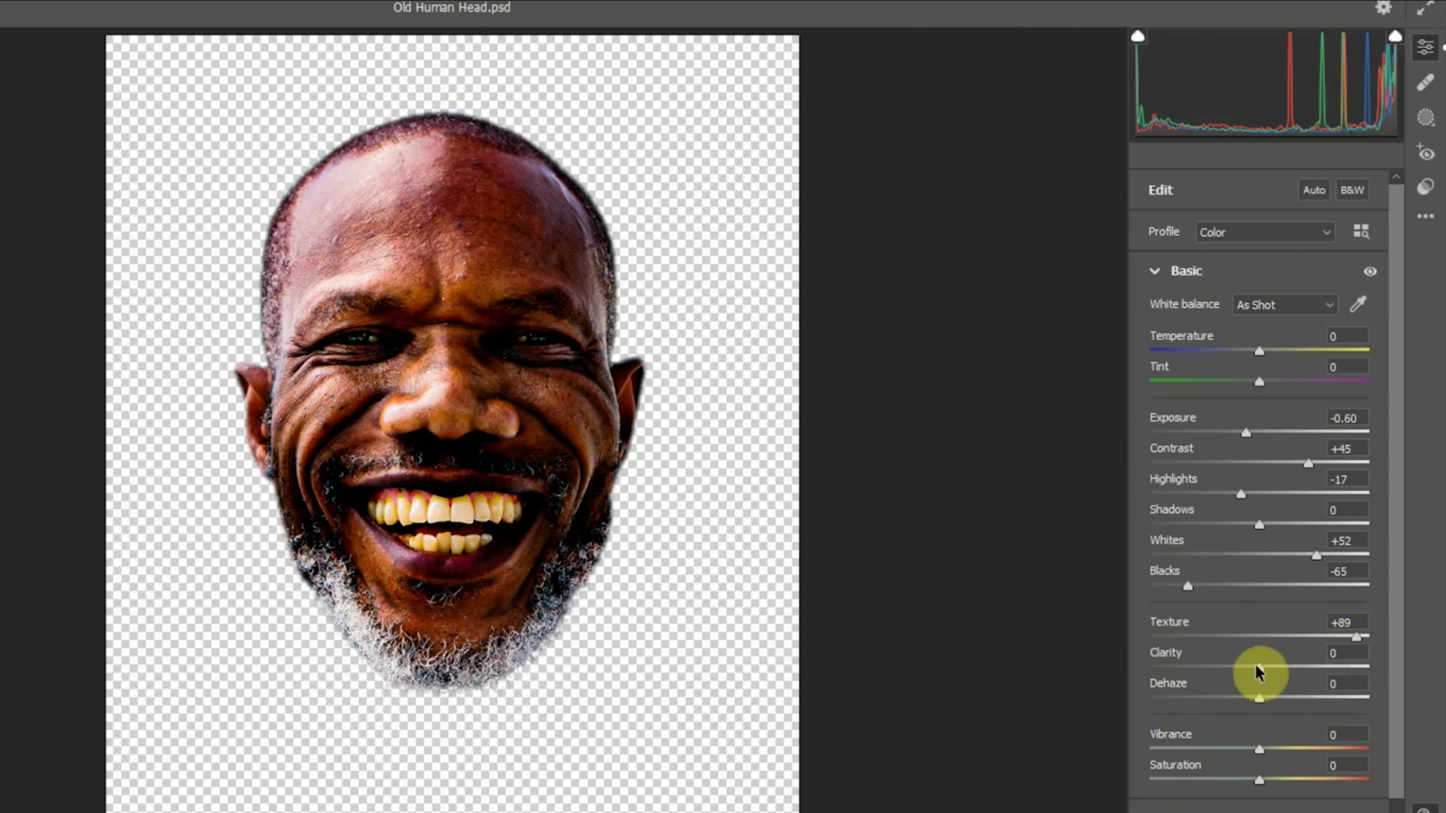
{"action": "left_click_drag", "start_coordinate": [1258, 669], "coordinate": [1300, 670]}
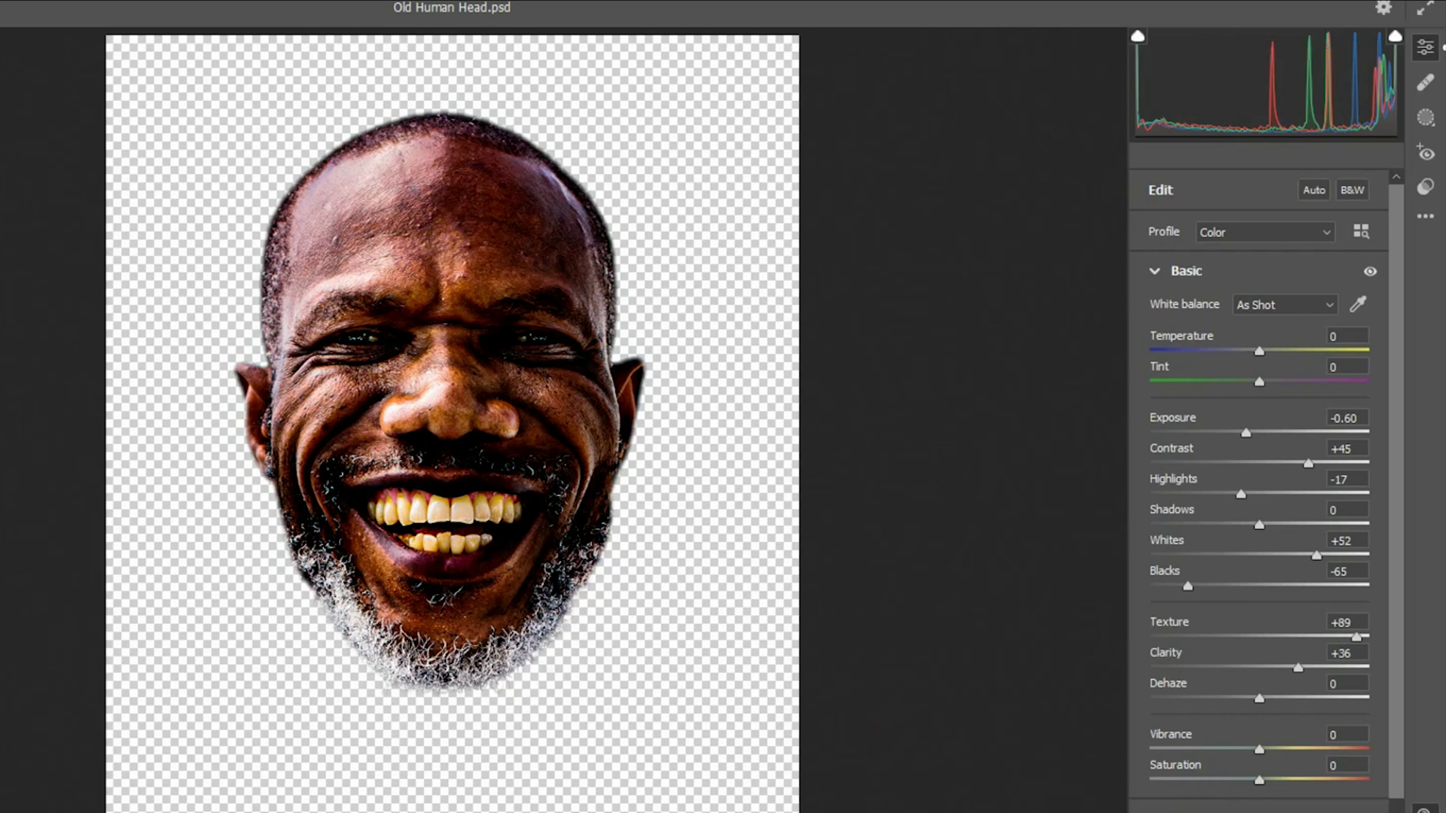
{"action": "left_click_drag", "start_coordinate": [1401, 678], "coordinate": [1389, 472]}
{"action": "left_click", "coordinate": [1280, 232]}
{"action": "left_click", "coordinate": [1239, 268]}
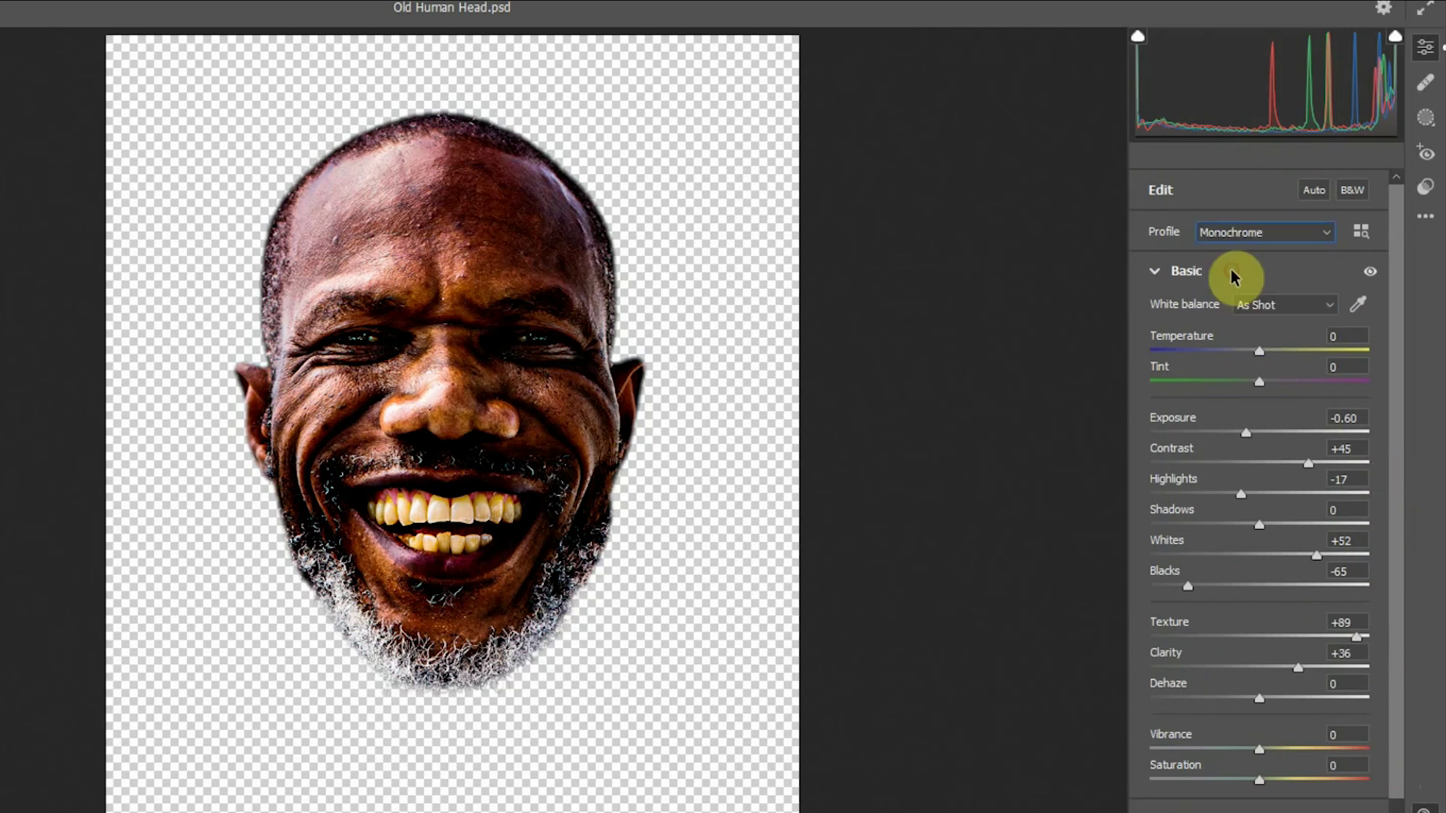
- In the B&W Mixer, set reds to -14 and oranges to +14
{"action": "scroll", "coordinate": [1394, 671], "scroll_direction": "down", "scroll_amount": 3}
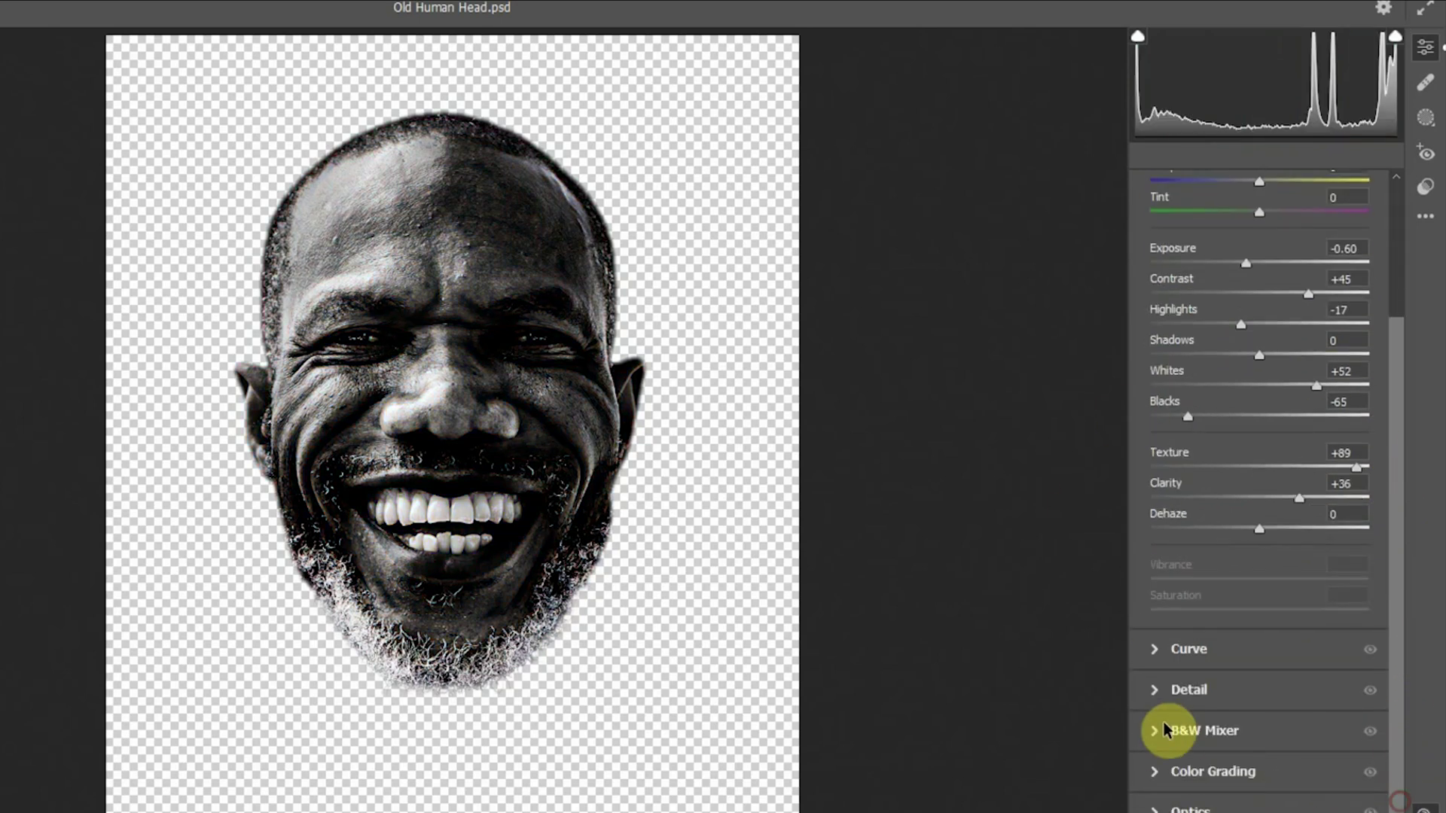
{"action": "left_click", "coordinate": [1152, 730]}
{"action": "left_click_drag", "start_coordinate": [1265, 483], "coordinate": [1289, 520]}
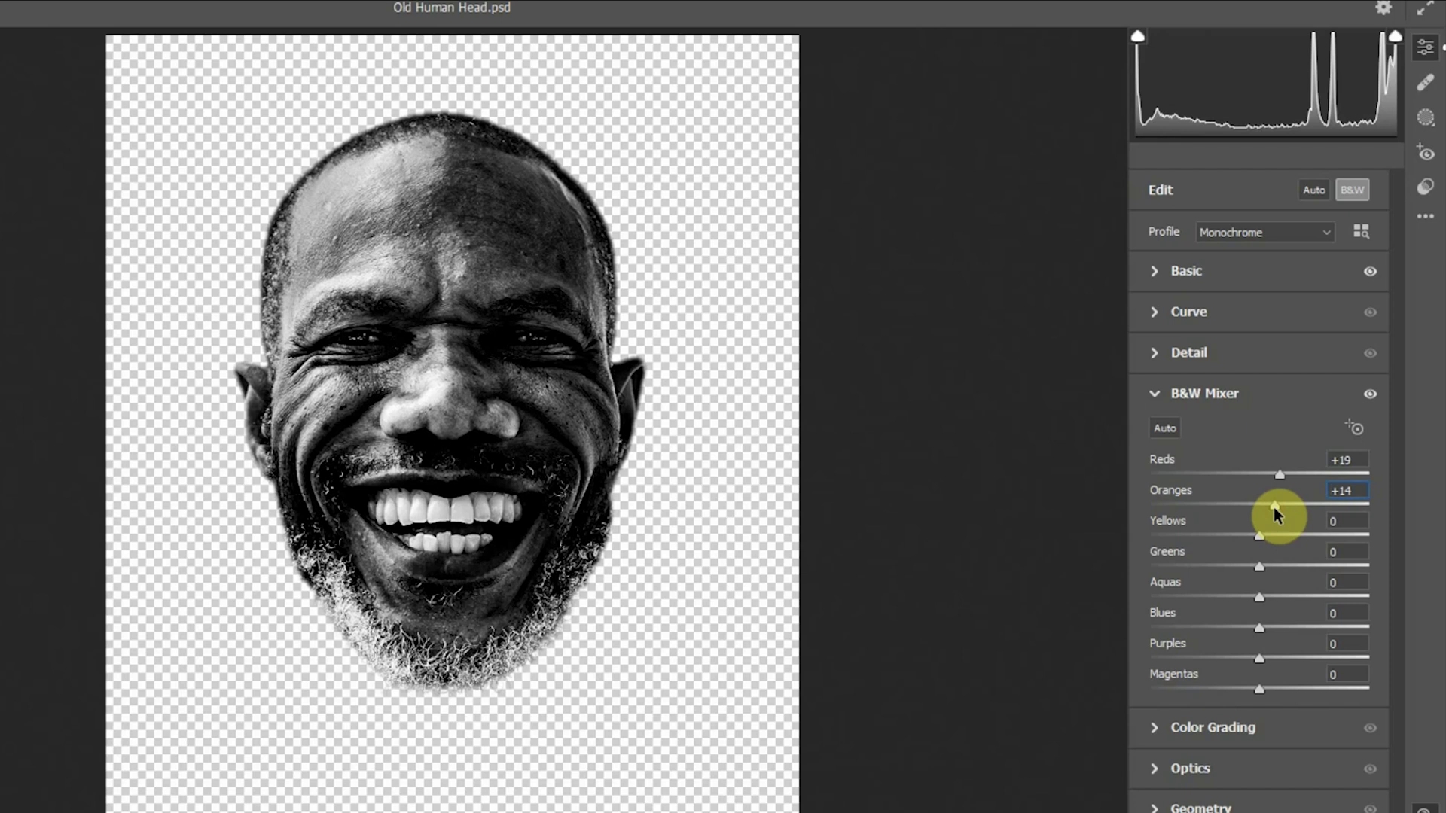
{"action": "left_click_drag", "start_coordinate": [1278, 474], "coordinate": [1243, 482]}
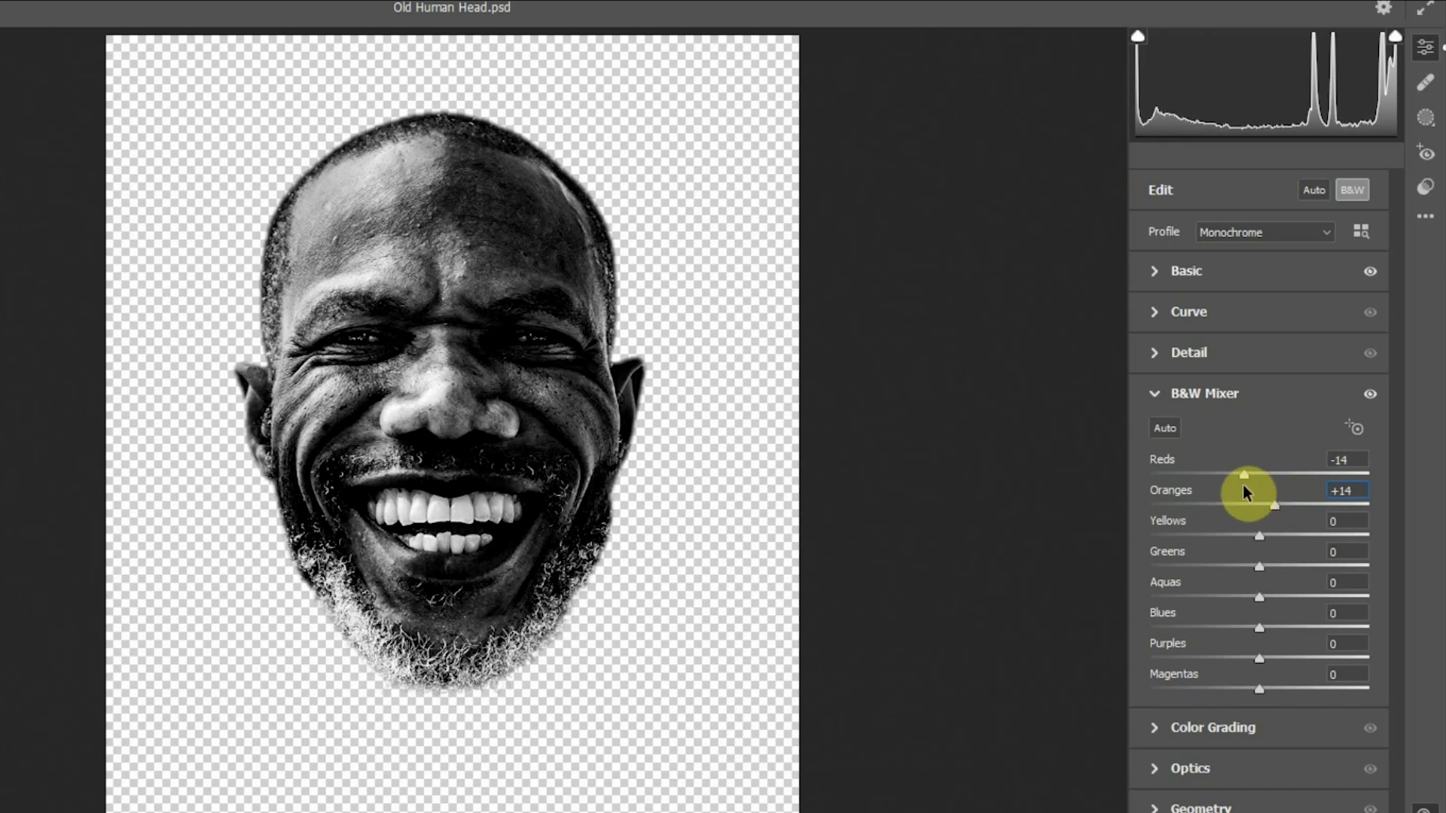
{"action": "left_click", "coordinate": [1192, 812]}
{"action": "left_click", "coordinate": [1193, 270]}
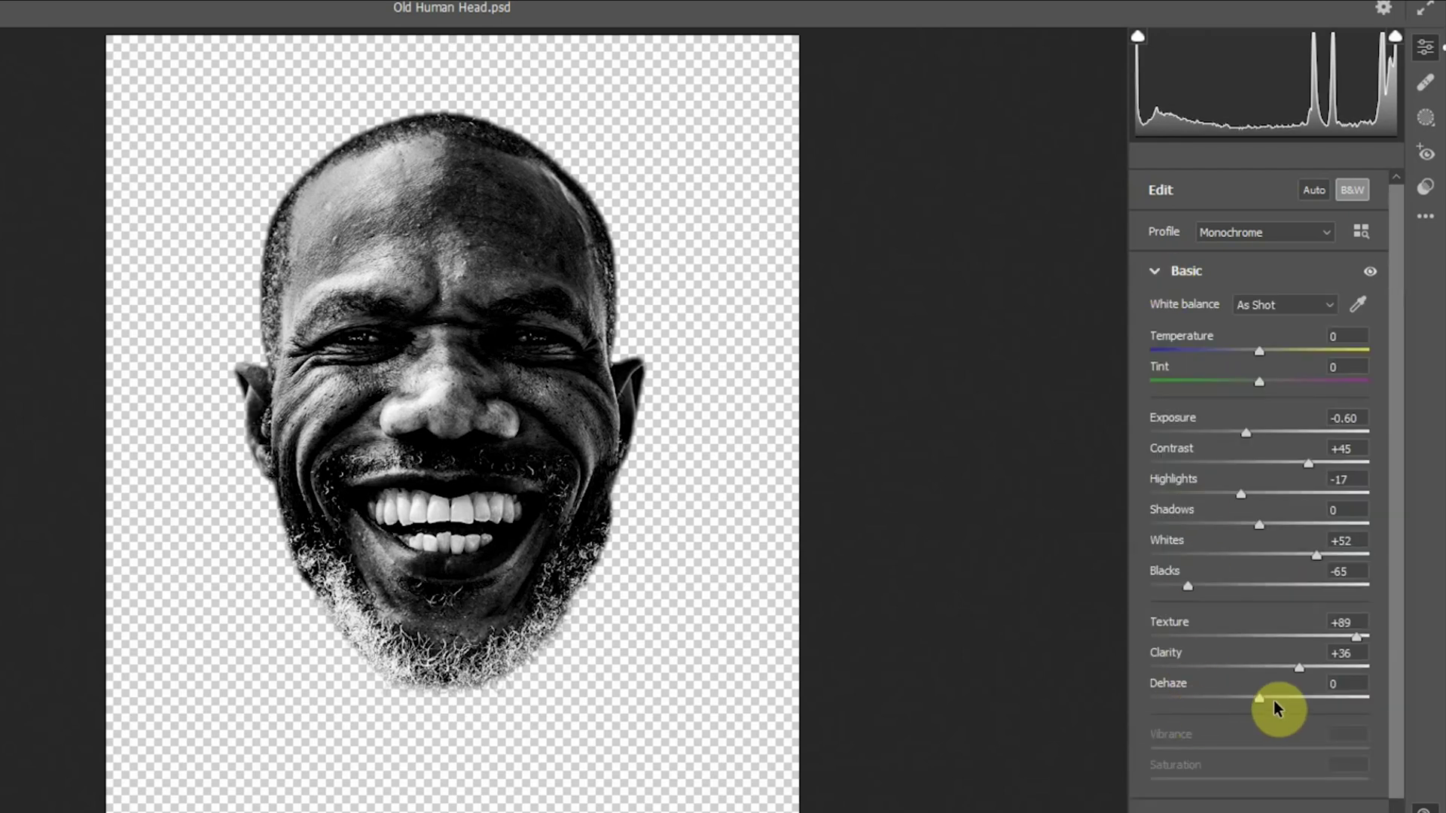
{"action": "left_click", "coordinate": [1188, 812]}
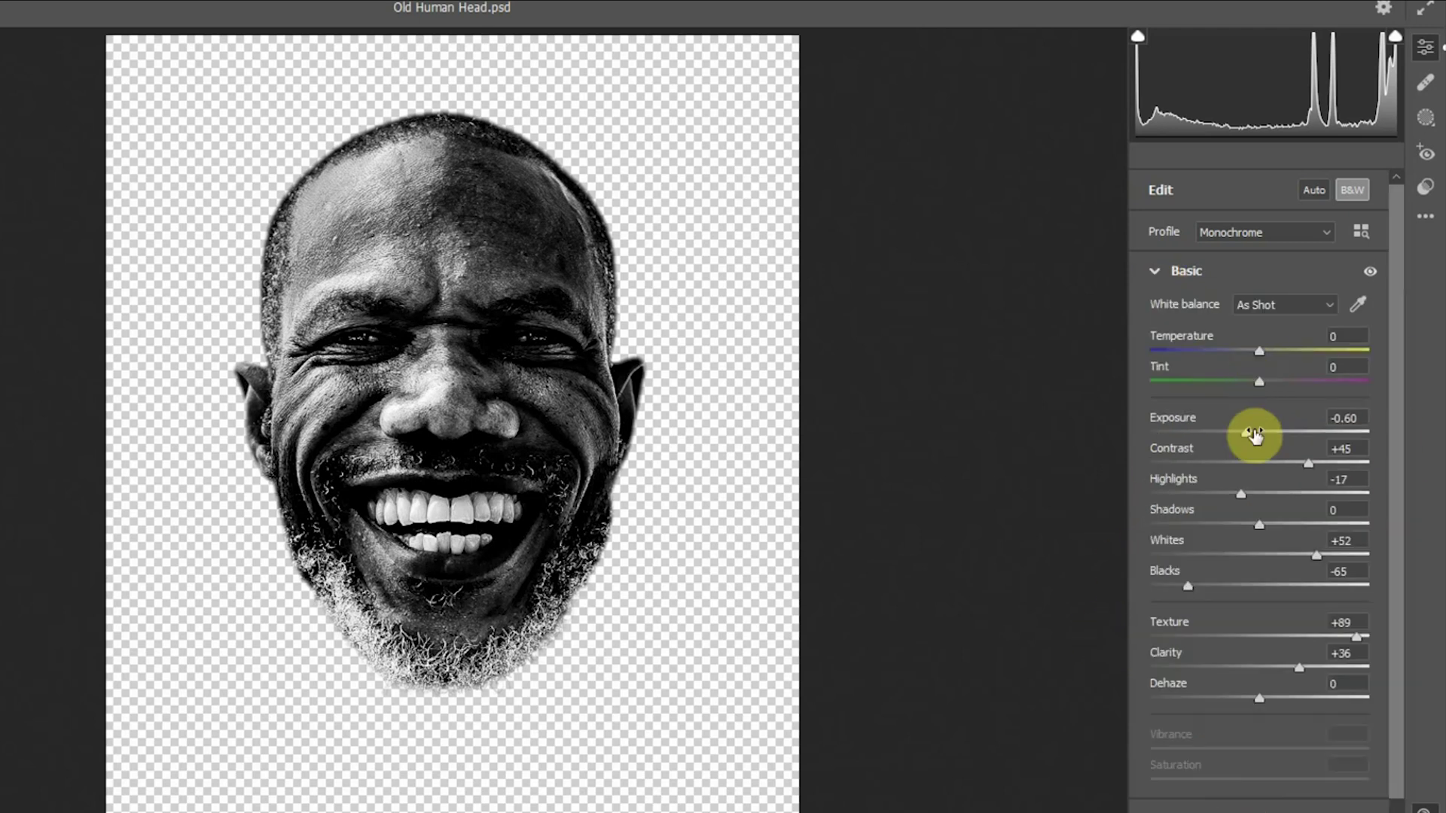
- Soften the Camera Raw grade to exposure -0.45, contrast +31 and blacks -42, and apply the filter to the head
{"action": "left_click_drag", "start_coordinate": [1252, 429], "coordinate": [1248, 433]}
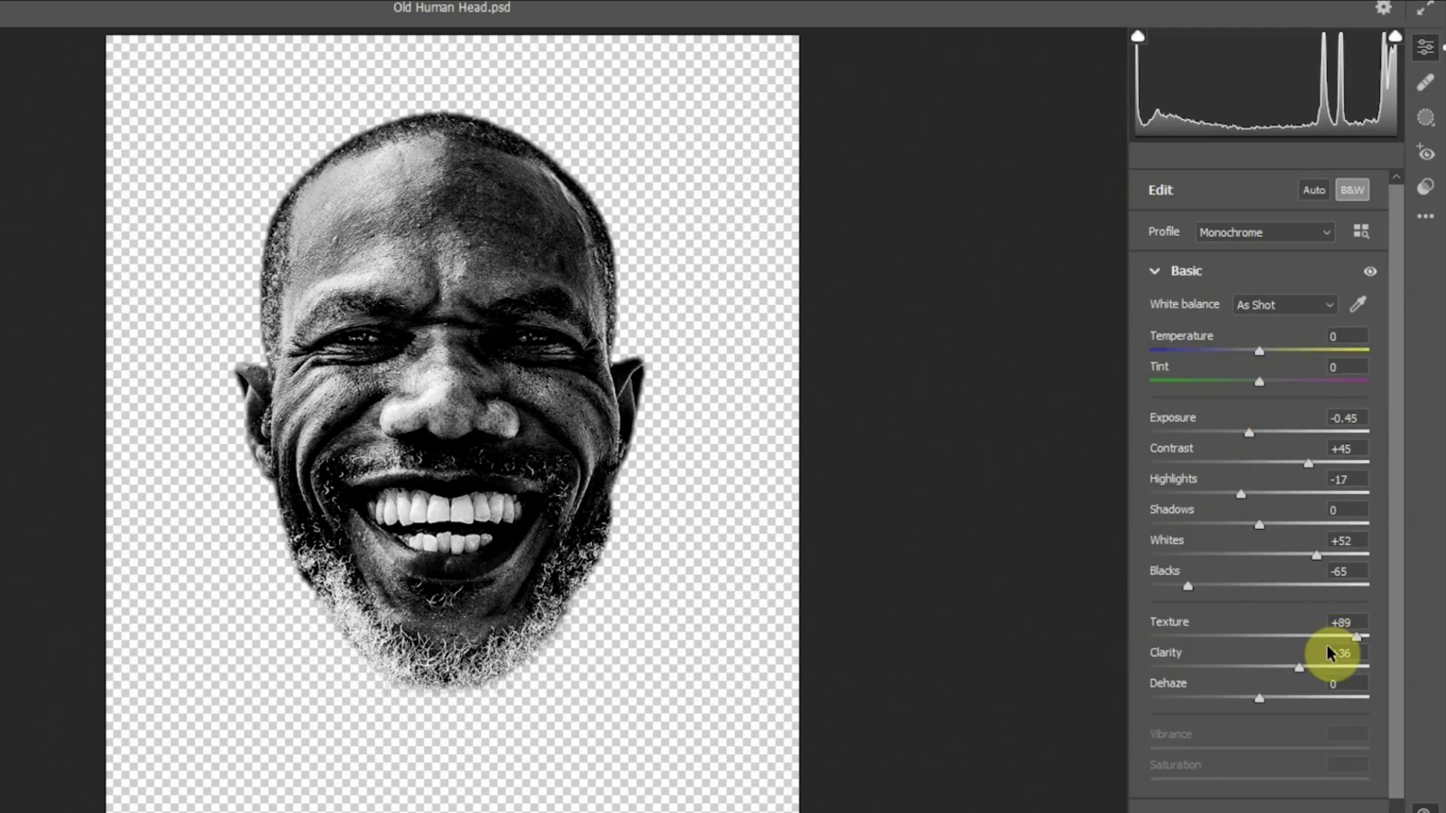
{"action": "left_click_drag", "start_coordinate": [1328, 479], "coordinate": [1293, 474]}
{"action": "left_click_drag", "start_coordinate": [1252, 581], "coordinate": [1213, 586]}
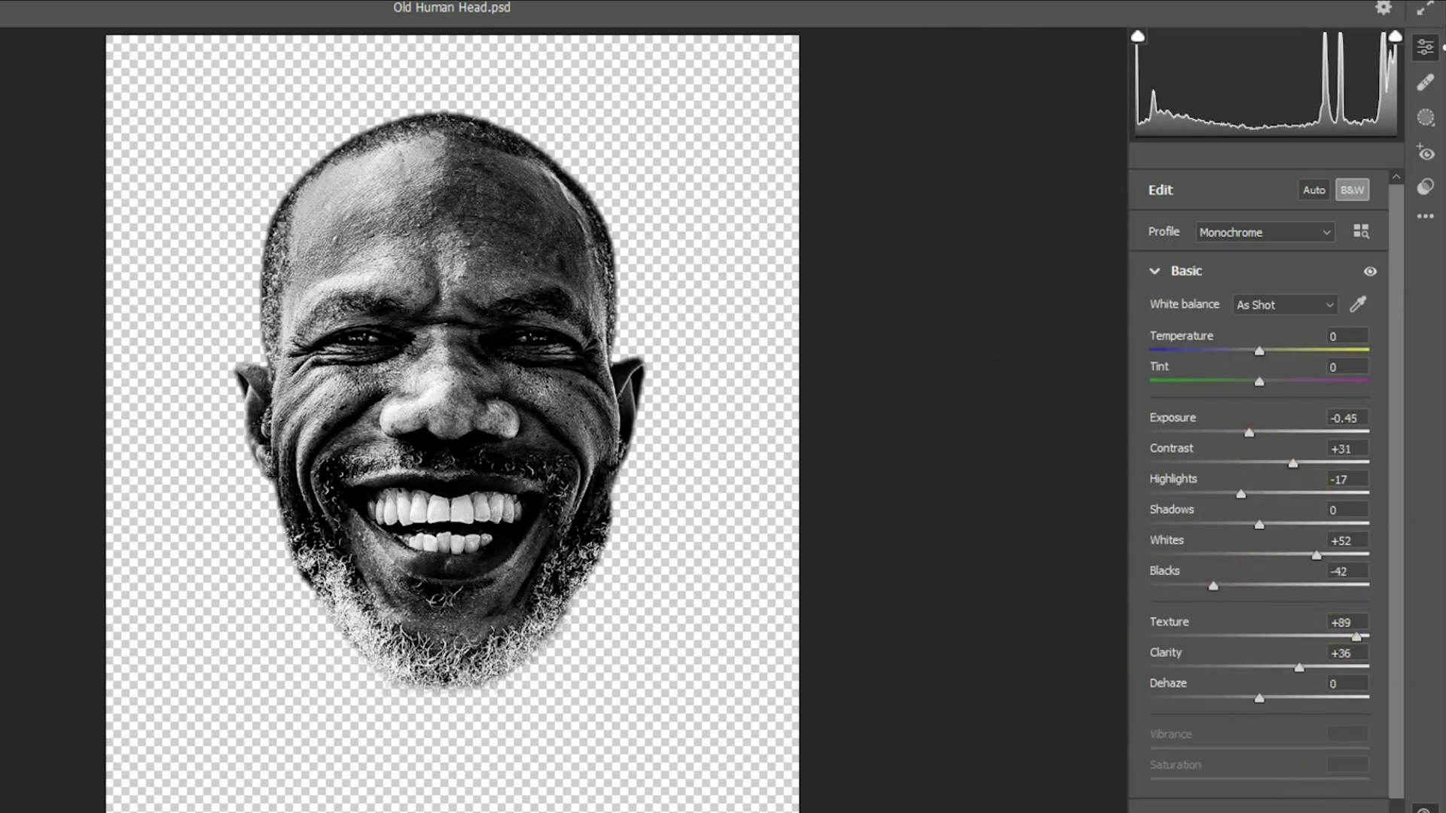
{"action": "key", "text": "Return"}
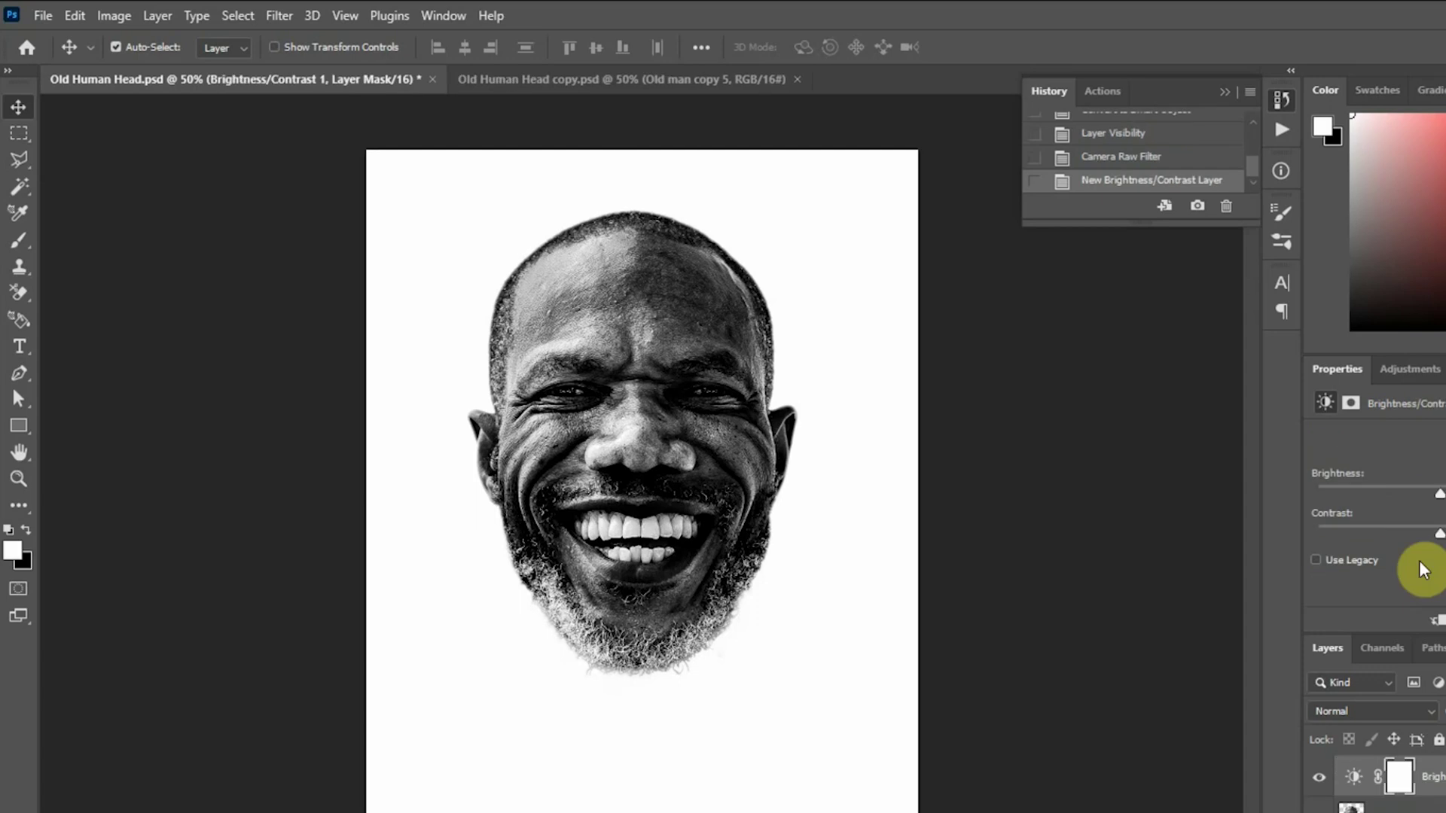
- Lower the brightness in a Brightness/Contrast adjustment above the head, and convert it together with the head layer to one smart object
{"action": "left_click_drag", "start_coordinate": [1429, 490], "coordinate": [1394, 503]}
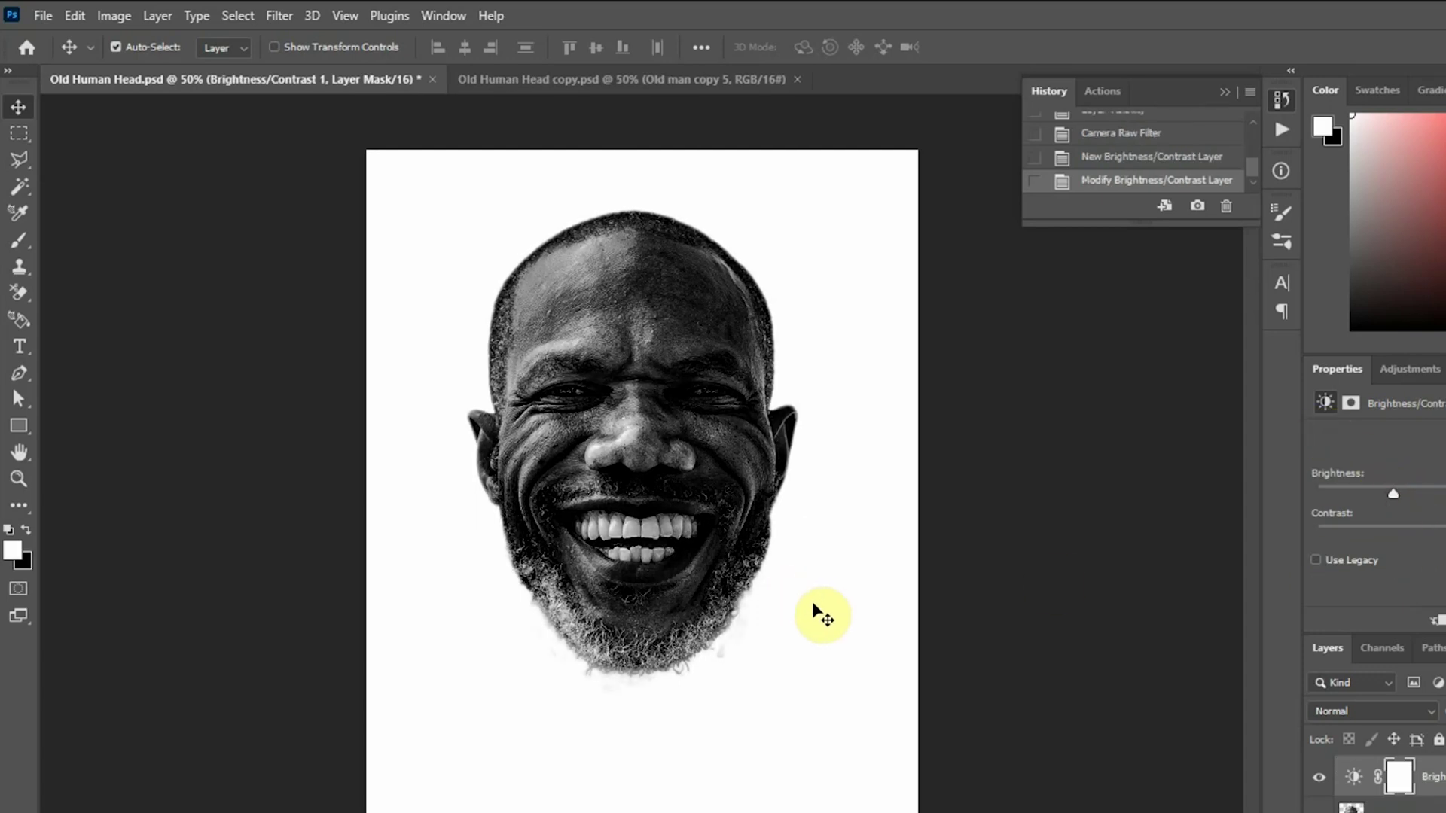
{"action": "left_click", "coordinate": [1431, 804]}
{"action": "left_click", "coordinate": [1430, 777]}
{"action": "left_click", "coordinate": [1434, 805], "text": "shift"}
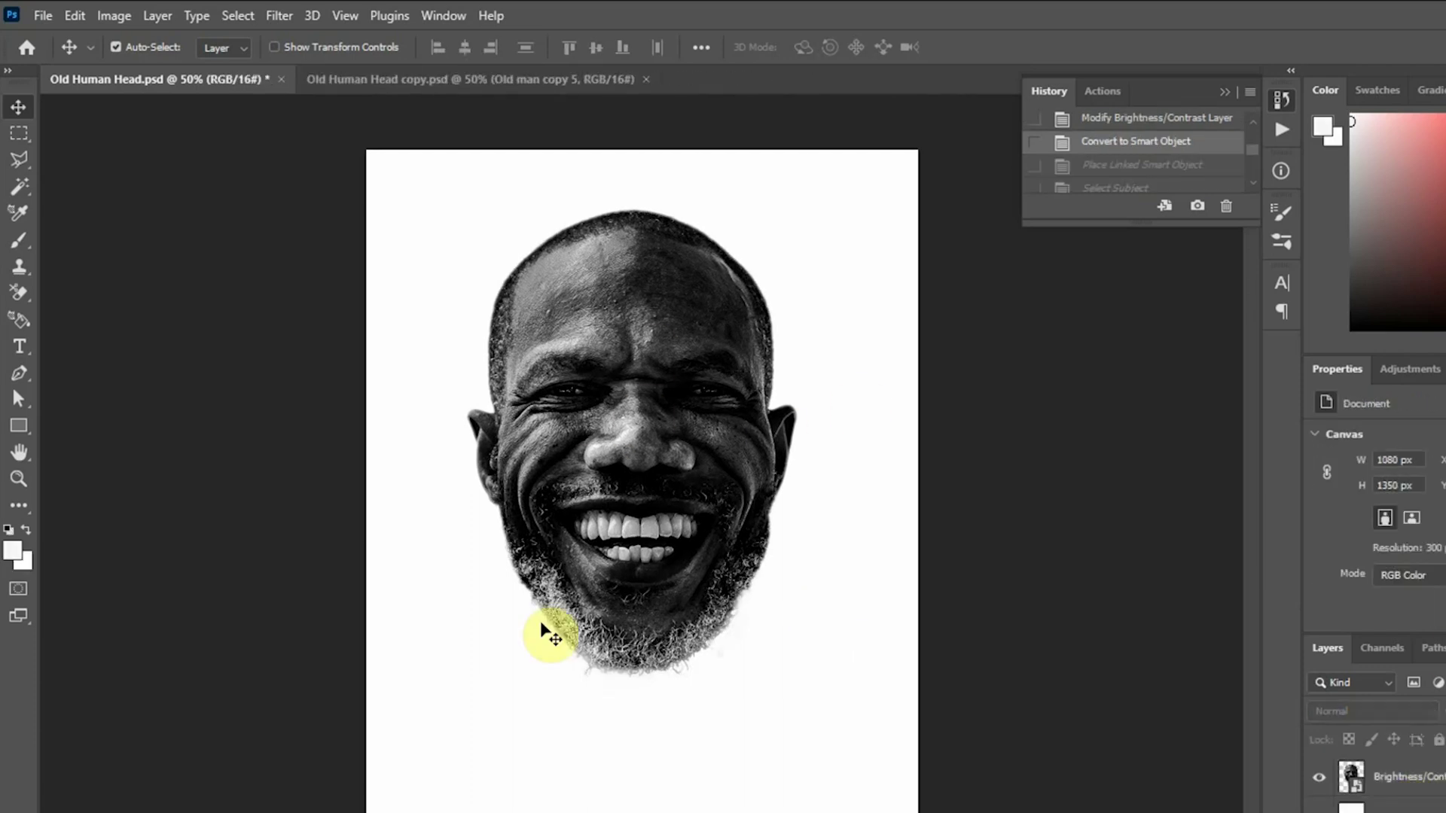
- Place Old tree.jpg as a linked file, mask it to its automatically selected subject and convert it to a smart object
{"action": "left_click", "coordinate": [43, 15]}
{"action": "left_click", "coordinate": [283, 347]}
{"action": "double_click", "coordinate": [984, 178]}
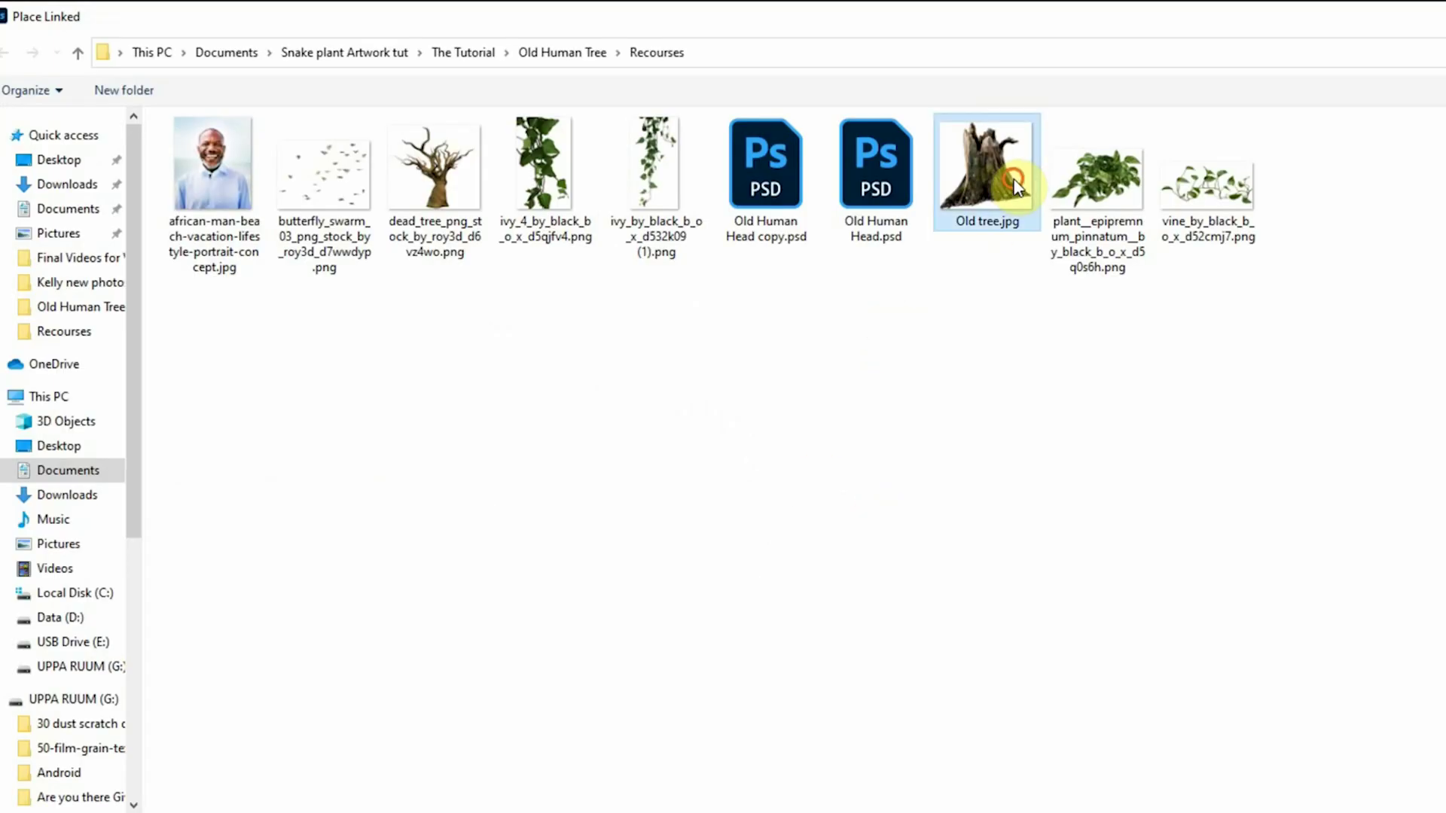
{"action": "left_click", "coordinate": [237, 15]}
{"action": "left_click", "coordinate": [353, 251]}
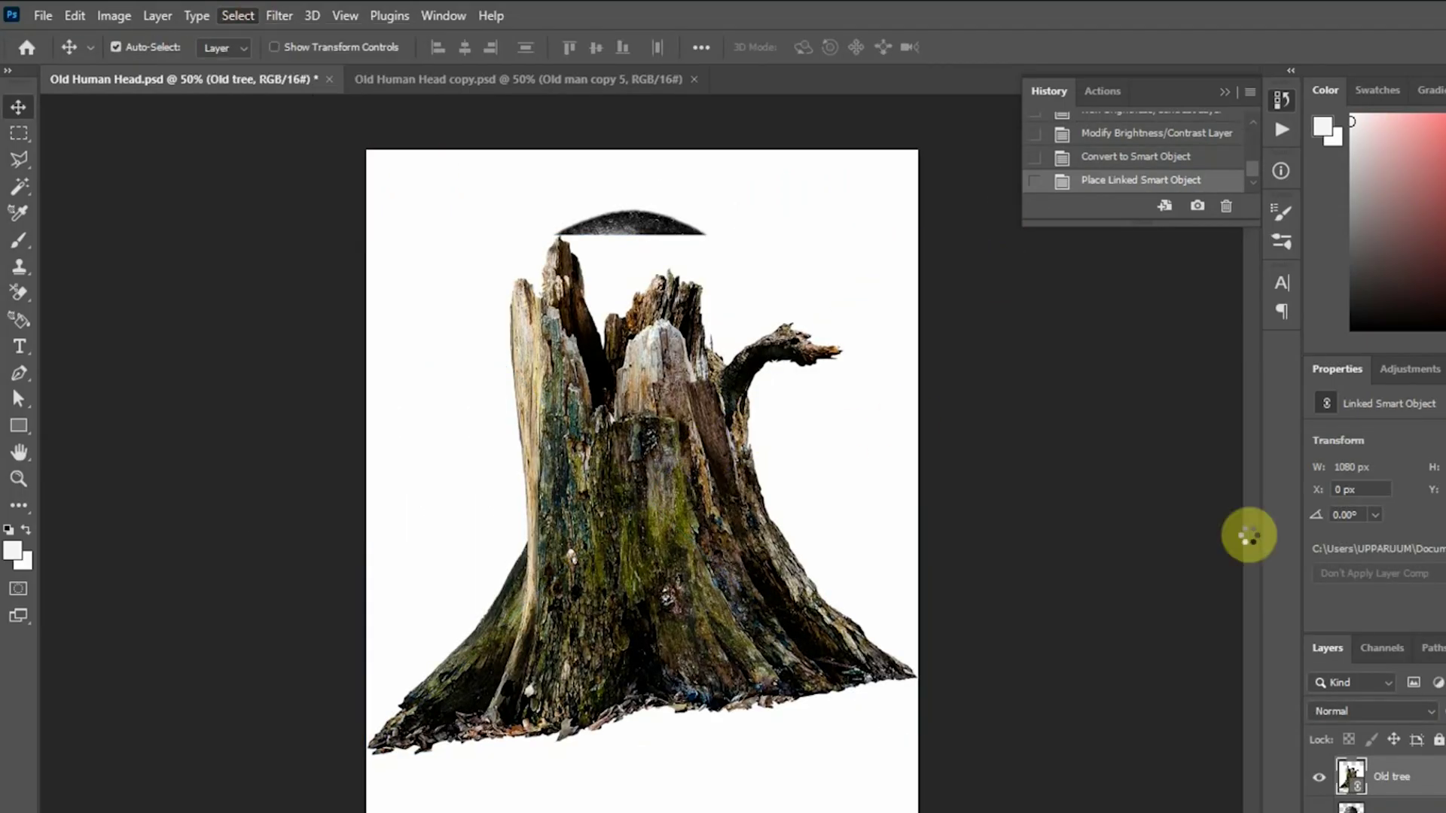
{"action": "key", "text": "ctrl+shift+m"}
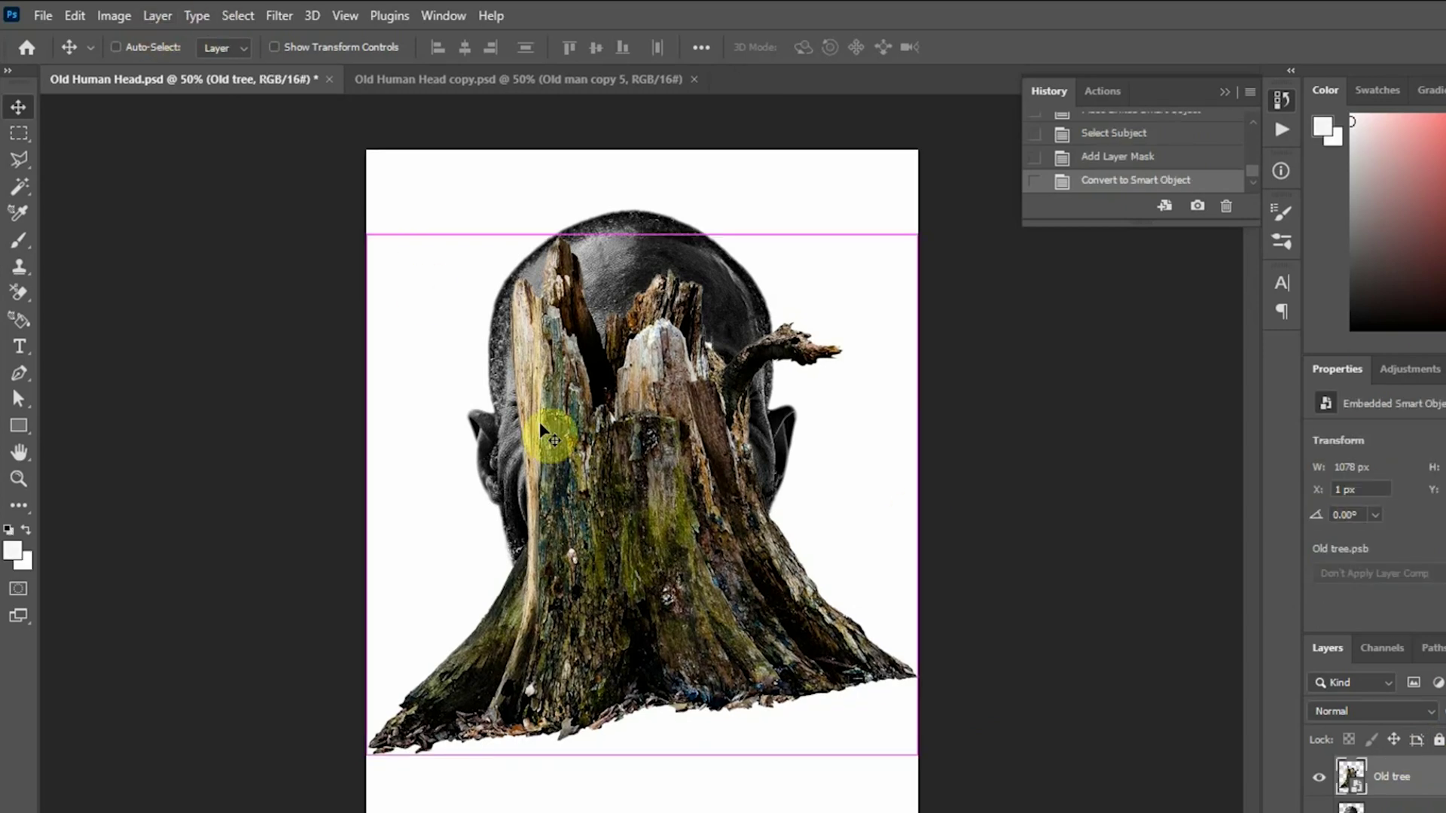
- Enlarge the tree stump slightly and rotate it about 6.33° over the head
{"action": "key", "text": "ctrl+t"}
{"action": "left_click_drag", "start_coordinate": [950, 289], "coordinate": [971, 324]}
{"action": "left_click_drag", "start_coordinate": [886, 782], "coordinate": [899, 804]}
{"action": "double_click", "coordinate": [533, 300]}
- Apply a Black & White adjustment to the tree smart object with the reds lowered below the default
{"action": "left_click", "coordinate": [113, 15]}
{"action": "mouse_move", "coordinate": [297, 68]}
{"action": "left_click", "coordinate": [365, 123]}
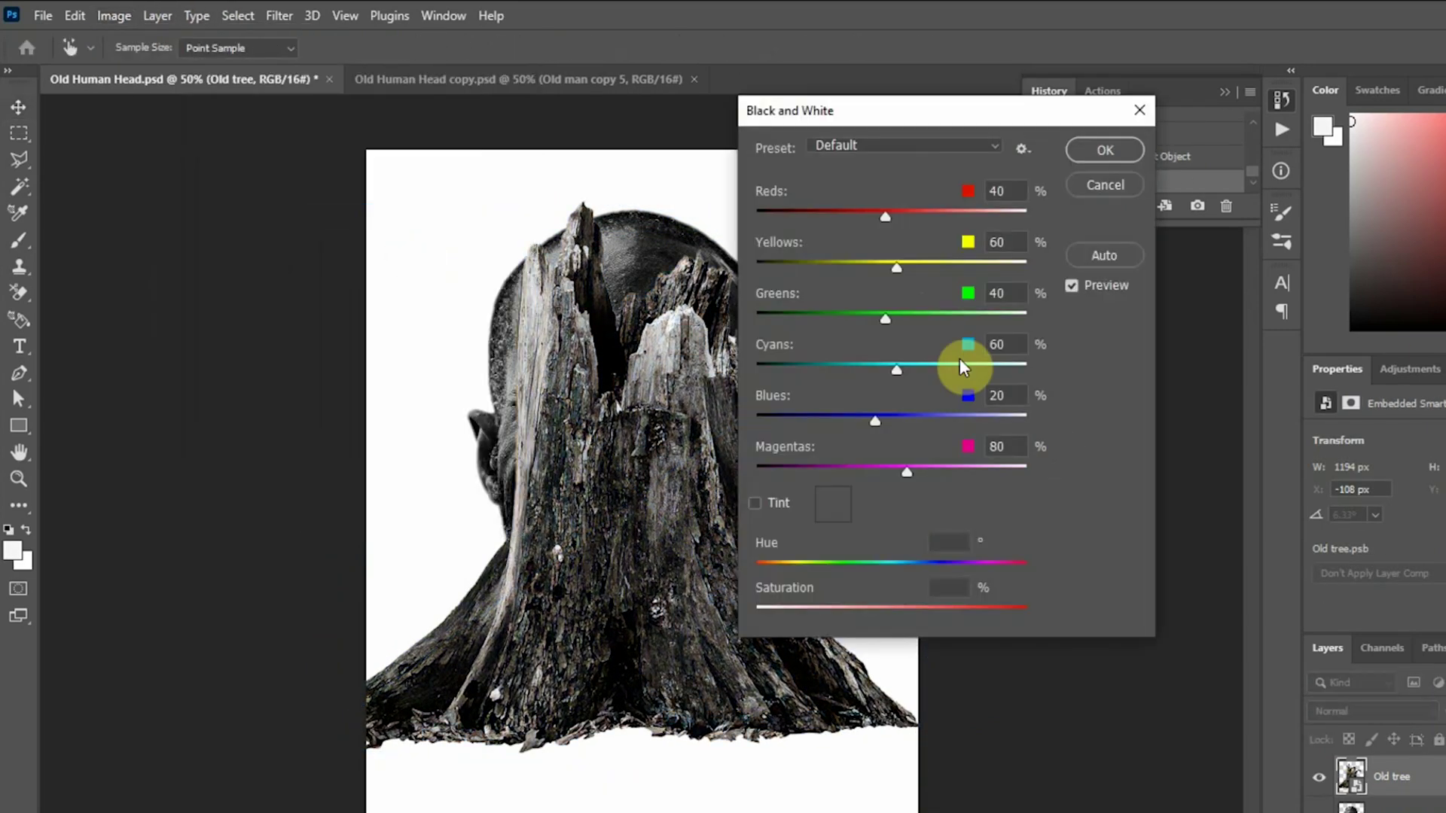
{"action": "left_click_drag", "start_coordinate": [885, 210], "coordinate": [834, 213]}
{"action": "left_click", "coordinate": [1104, 150]}
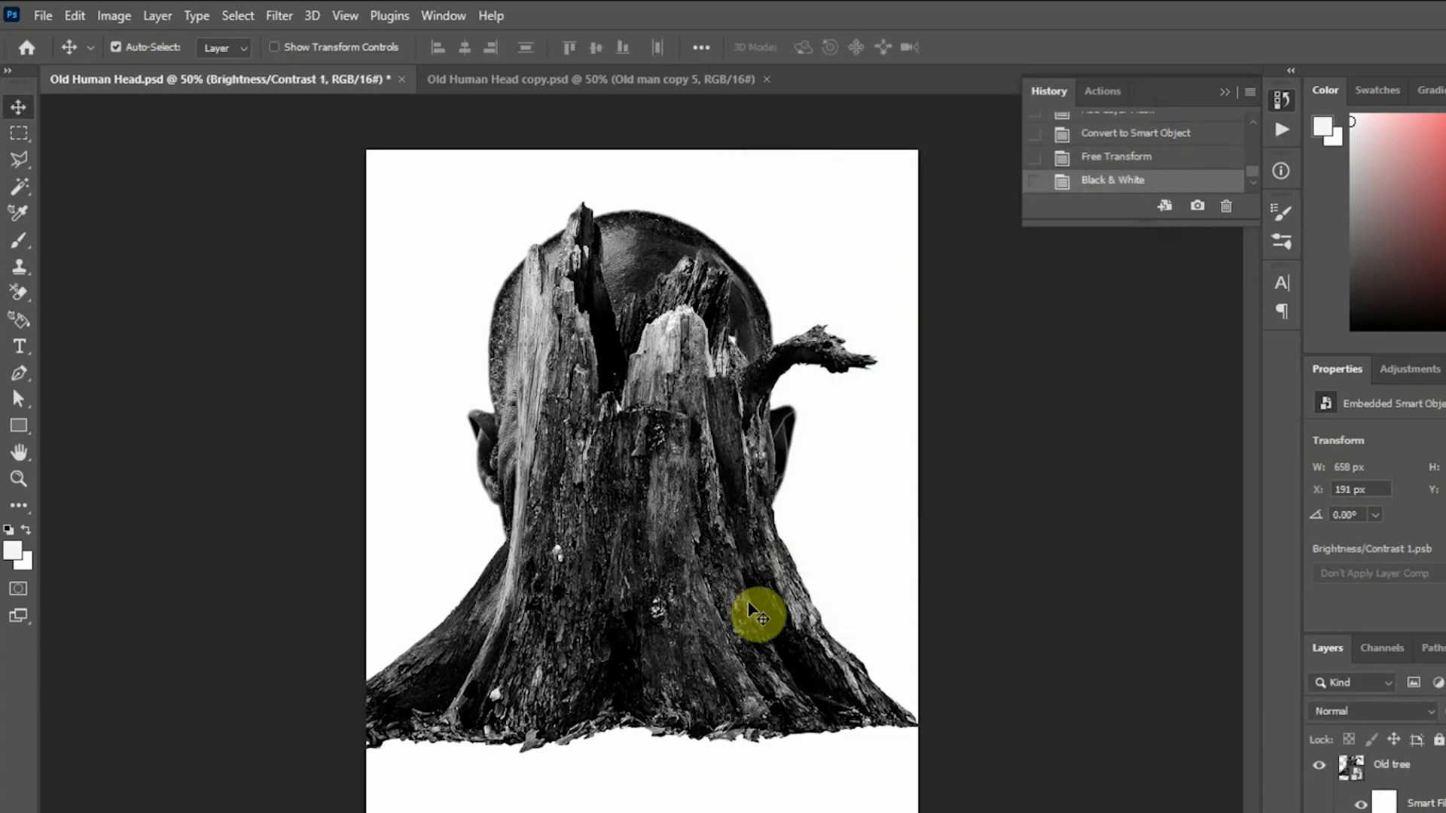
- Set the tree layer's blend mode to Pin Light and nudge the tree over the face
{"action": "left_click", "coordinate": [1393, 710]}
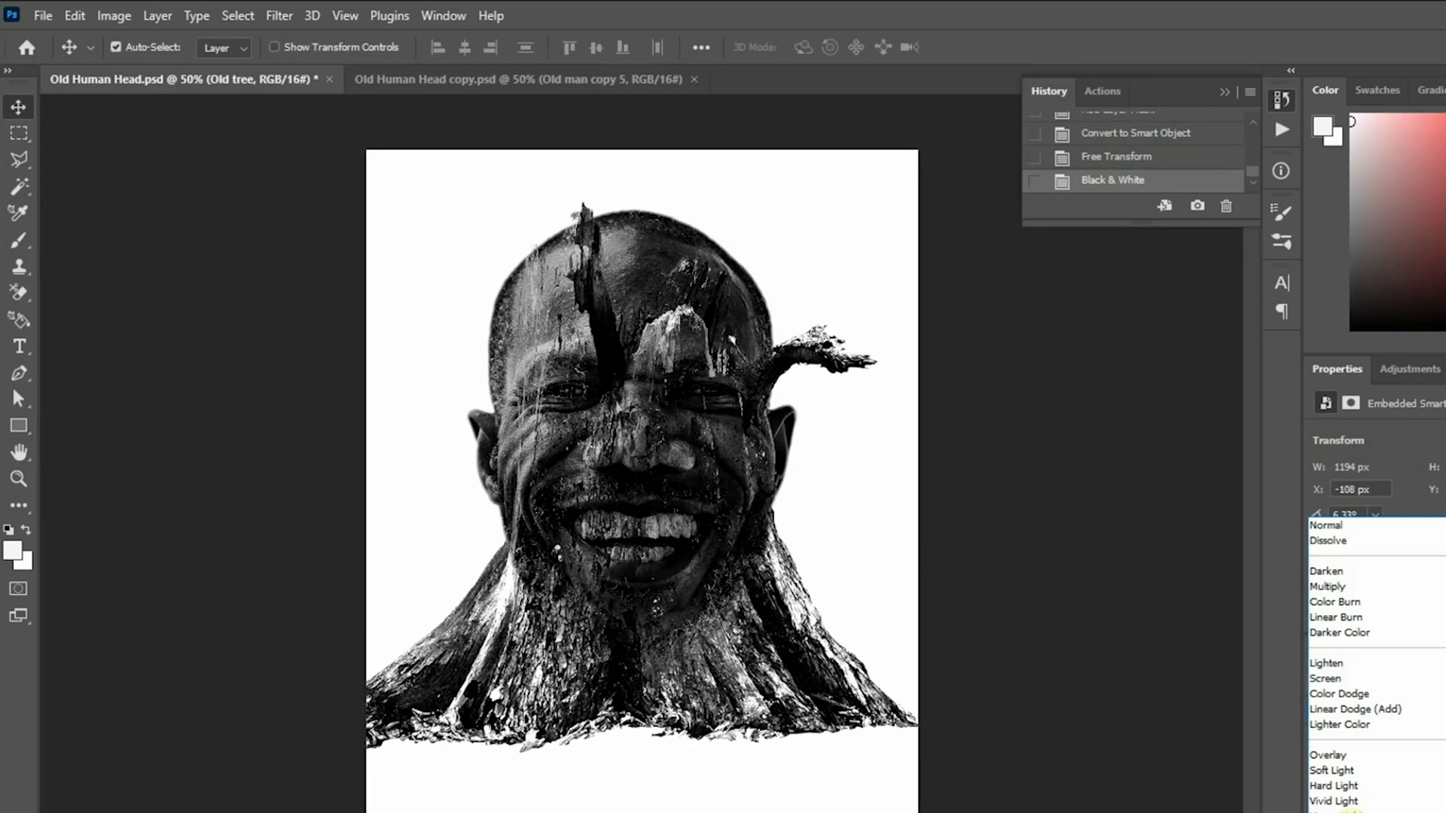
{"action": "left_click", "coordinate": [1340, 805]}
{"action": "left_click_drag", "start_coordinate": [662, 313], "coordinate": [668, 307]}
- Scale the tree to about 1359 px wide, rotate it to 1.74° and move it higher over the head
{"action": "key", "text": "ctrl+t"}
{"action": "left_click", "coordinate": [971, 371]}
{"action": "left_click_drag", "start_coordinate": [906, 765], "coordinate": [937, 792]}
{"action": "left_click_drag", "start_coordinate": [1085, 476], "coordinate": [1082, 418]}
{"action": "left_click_drag", "start_coordinate": [706, 466], "coordinate": [709, 435]}
{"action": "left_click_drag", "start_coordinate": [978, 721], "coordinate": [991, 719]}
{"action": "left_click_drag", "start_coordinate": [998, 718], "coordinate": [983, 735]}
{"action": "left_click_drag", "start_coordinate": [707, 422], "coordinate": [697, 407]}
{"action": "left_click_drag", "start_coordinate": [962, 731], "coordinate": [965, 735]}
{"action": "key", "text": "Return"}
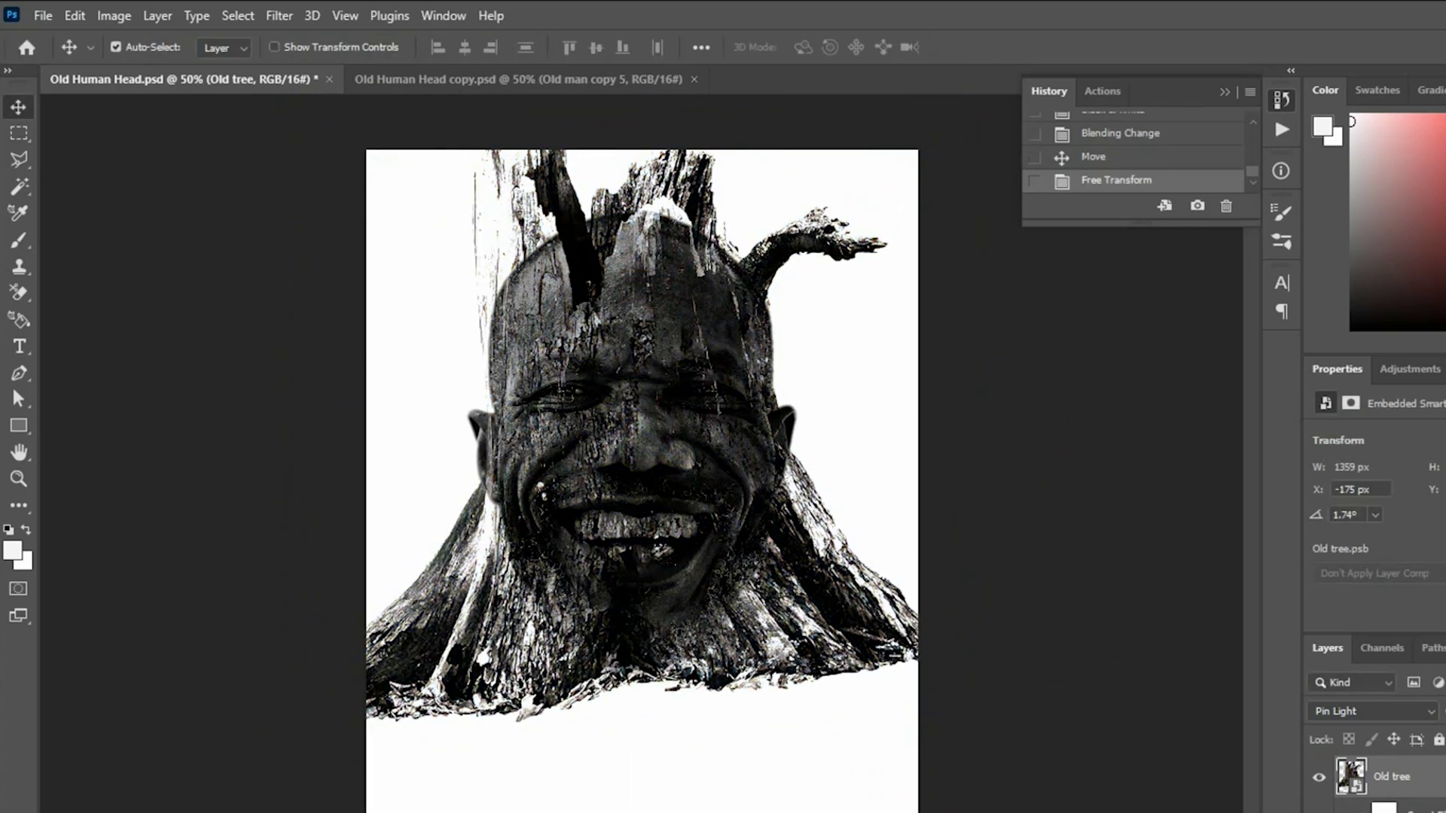
- Move the head lower on the canvas to make room for the trunk above it
{"action": "key", "text": "ctrl+t"}
{"action": "left_click_drag", "start_coordinate": [687, 384], "coordinate": [667, 419]}
{"action": "key", "text": "Return"}
- Rotate the tree to 7.02° and move it down so its broken top and branch fit the lowered head
{"action": "left_click", "coordinate": [709, 328], "text": "ctrl"}
{"action": "key", "text": "ctrl+t"}
{"action": "left_click", "coordinate": [975, 376]}
{"action": "left_click_drag", "start_coordinate": [1024, 648], "coordinate": [1010, 689]}
{"action": "left_click_drag", "start_coordinate": [674, 336], "coordinate": [652, 377]}
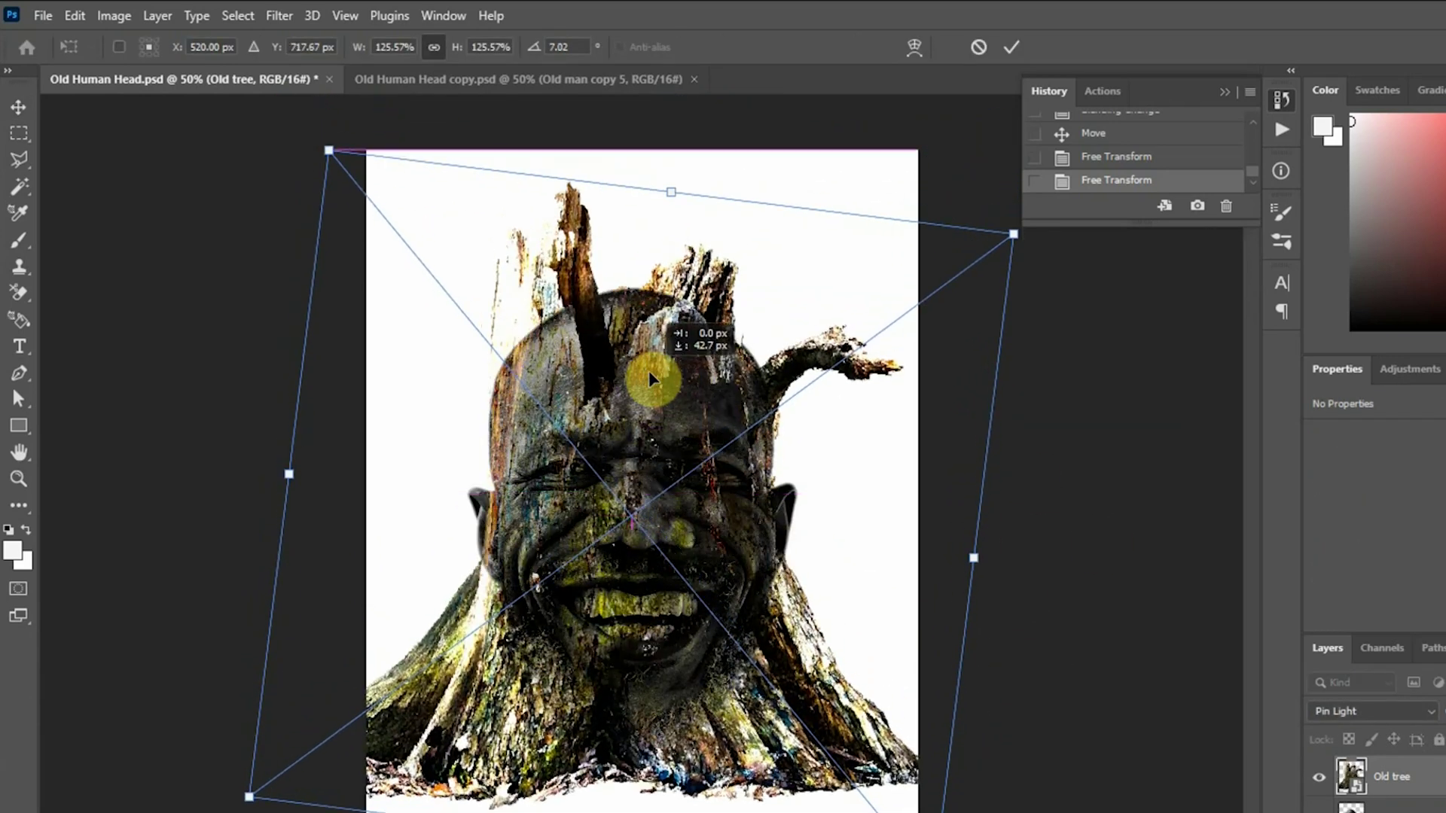
{"action": "key", "text": "Return"}
- Load the head's outline as a selection and use it as a layer mask on the tree
{"action": "scroll", "coordinate": [1348, 806], "scroll_direction": "down", "scroll_amount": 1}
{"action": "left_click", "coordinate": [1349, 806], "text": "ctrl"}
{"action": "scroll", "coordinate": [1429, 791], "scroll_direction": "up", "scroll_amount": 1}
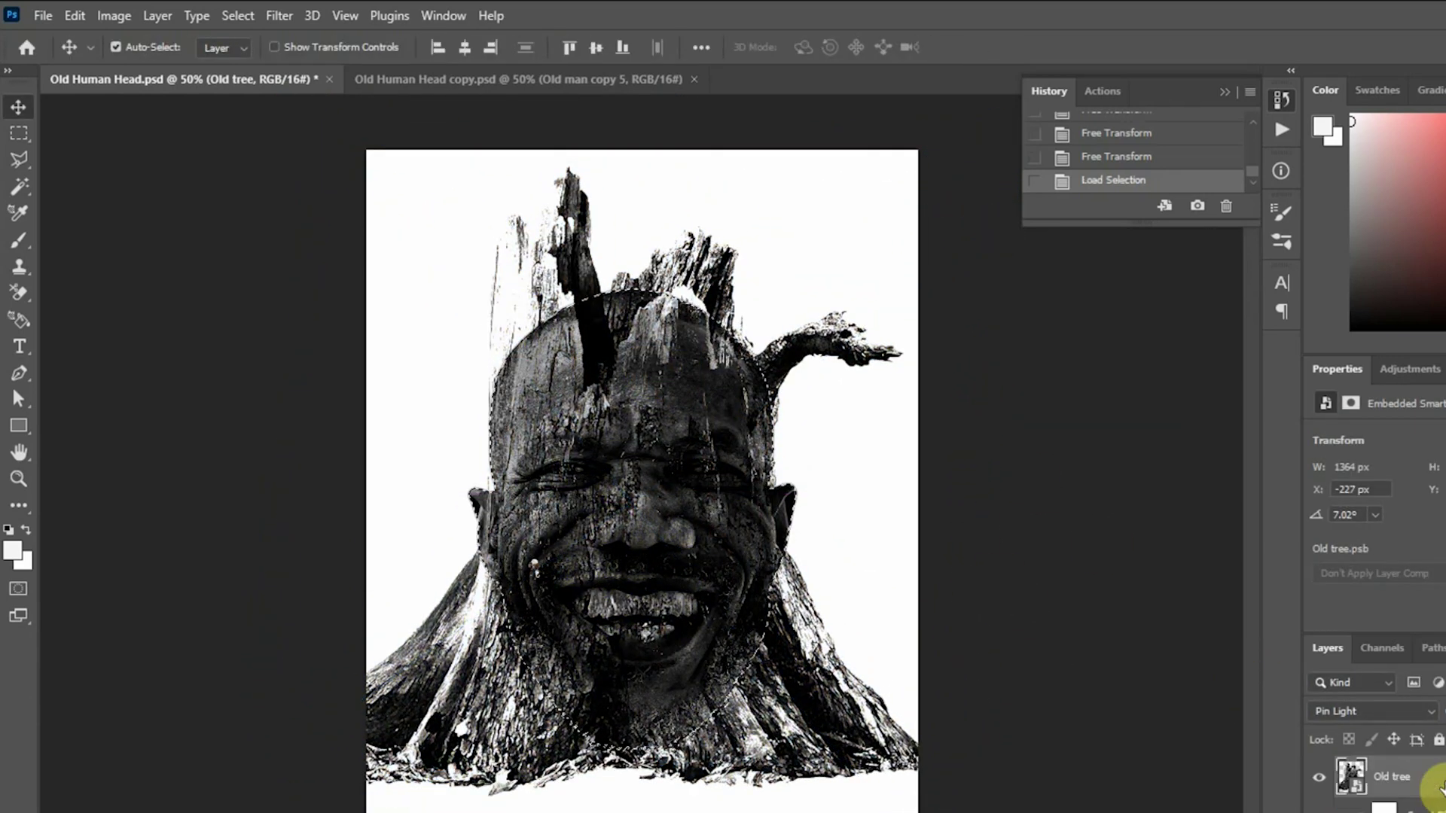
{"action": "left_click", "coordinate": [1445, 812]}
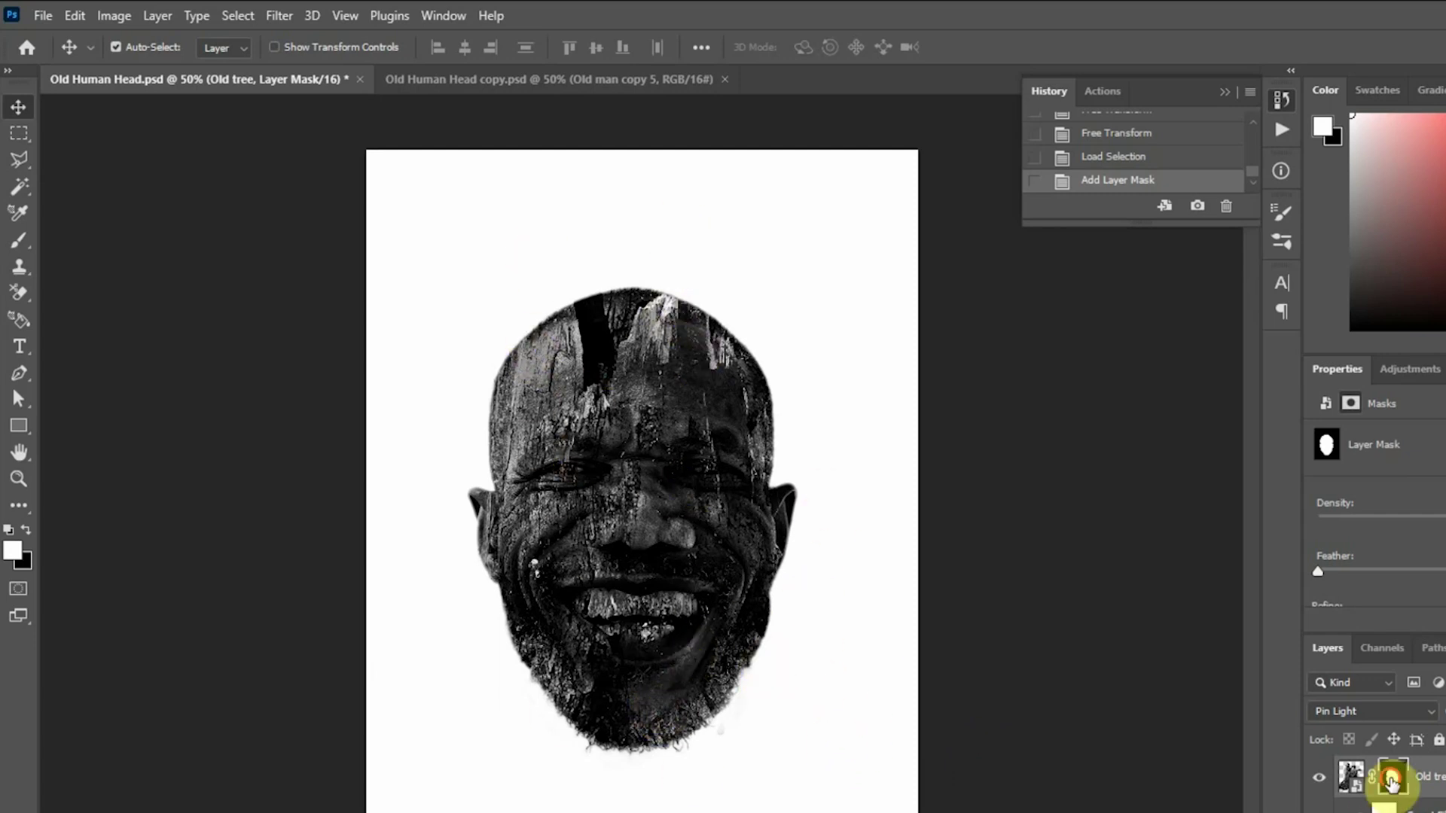
- Paint white on the tree's mask with a 171 px brush at 100% opacity to reveal the trunk spikes and branch above the head
{"action": "left_click", "coordinate": [18, 240]}
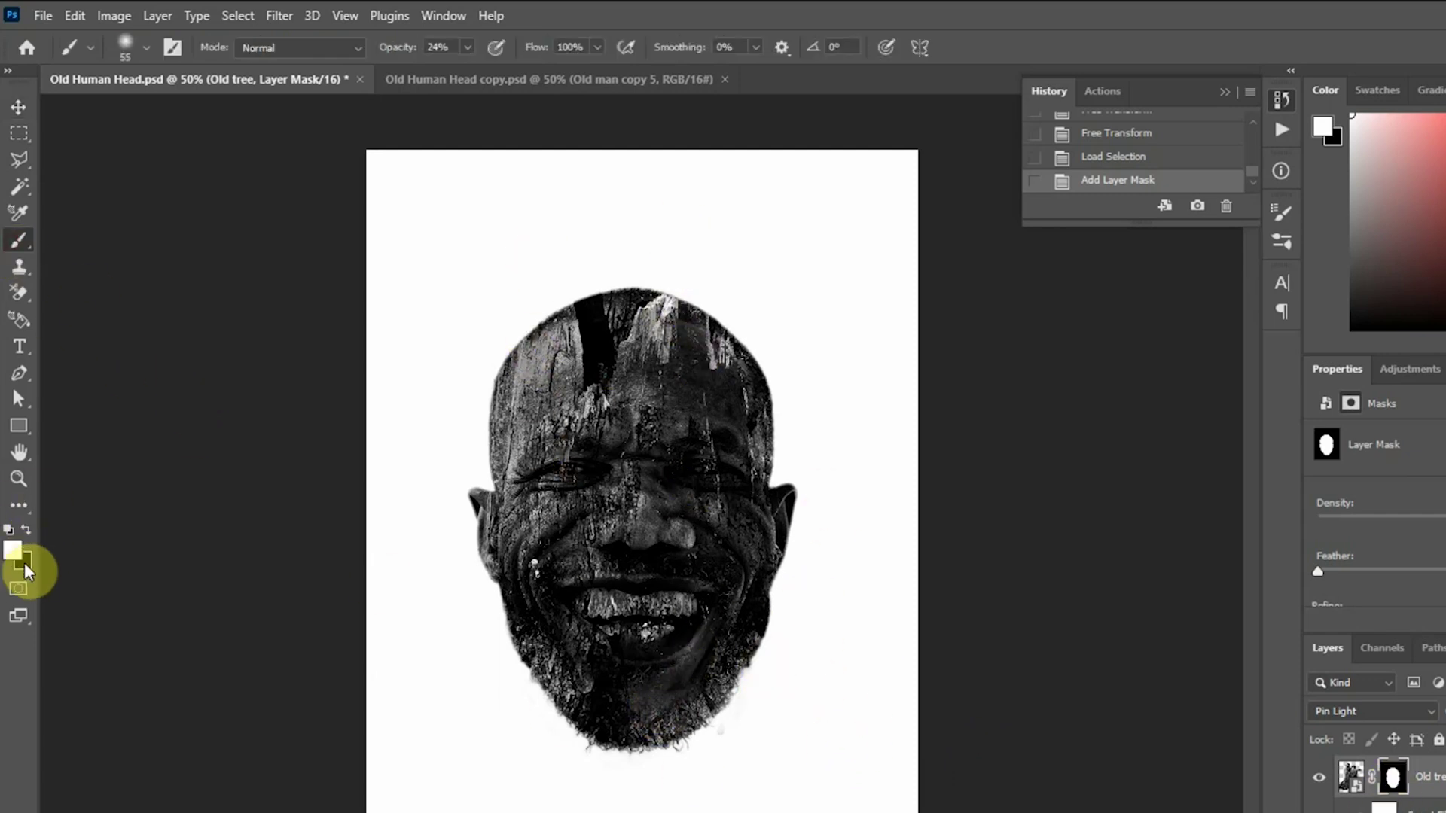
{"action": "left_click_drag", "start_coordinate": [568, 313], "coordinate": [536, 322]}
{"action": "right_click", "coordinate": [549, 330]}
{"action": "left_click_drag", "start_coordinate": [657, 430], "coordinate": [783, 403]}
{"action": "left_click", "coordinate": [467, 47]}
{"action": "left_click_drag", "start_coordinate": [471, 71], "coordinate": [600, 55]}
{"action": "left_click", "coordinate": [598, 49]}
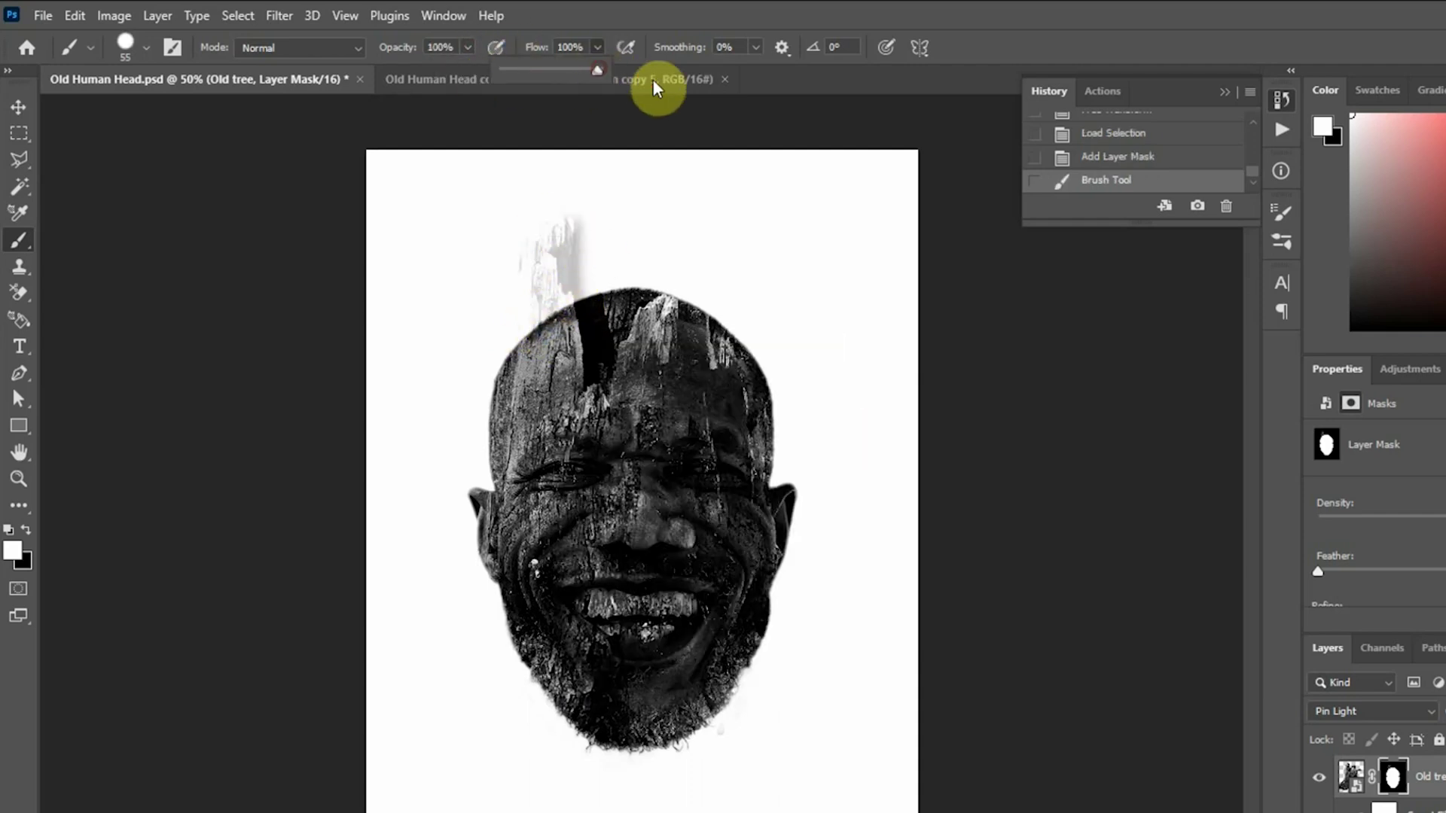
{"action": "left_click_drag", "start_coordinate": [646, 270], "coordinate": [652, 258]}
{"action": "right_click", "coordinate": [660, 256]}
{"action": "left_click_drag", "start_coordinate": [815, 309], "coordinate": [847, 304]}
{"action": "mouse_move", "coordinate": [539, 241]}
{"action": "left_mouse_down"}
{"action": "mouse_move", "coordinate": [542, 355]}
{"action": "mouse_move", "coordinate": [645, 261]}
{"action": "mouse_move", "coordinate": [698, 274]}
{"action": "mouse_move", "coordinate": [737, 378]}
{"action": "mouse_move", "coordinate": [727, 440]}
{"action": "mouse_move", "coordinate": [768, 265]}
{"action": "mouse_move", "coordinate": [772, 329]}
{"action": "mouse_move", "coordinate": [791, 320]}
{"action": "mouse_move", "coordinate": [895, 372]}
{"action": "mouse_move", "coordinate": [803, 349]}
{"action": "mouse_move", "coordinate": [815, 324]}
{"action": "mouse_move", "coordinate": [858, 339]}
{"action": "mouse_move", "coordinate": [755, 328]}
{"action": "mouse_move", "coordinate": [624, 284]}
{"action": "mouse_move", "coordinate": [534, 333]}
{"action": "mouse_move", "coordinate": [537, 434]}
{"action": "mouse_move", "coordinate": [570, 206]}
{"action": "mouse_move", "coordinate": [512, 210]}
{"action": "mouse_move", "coordinate": [550, 195]}
{"action": "left_mouse_up"}
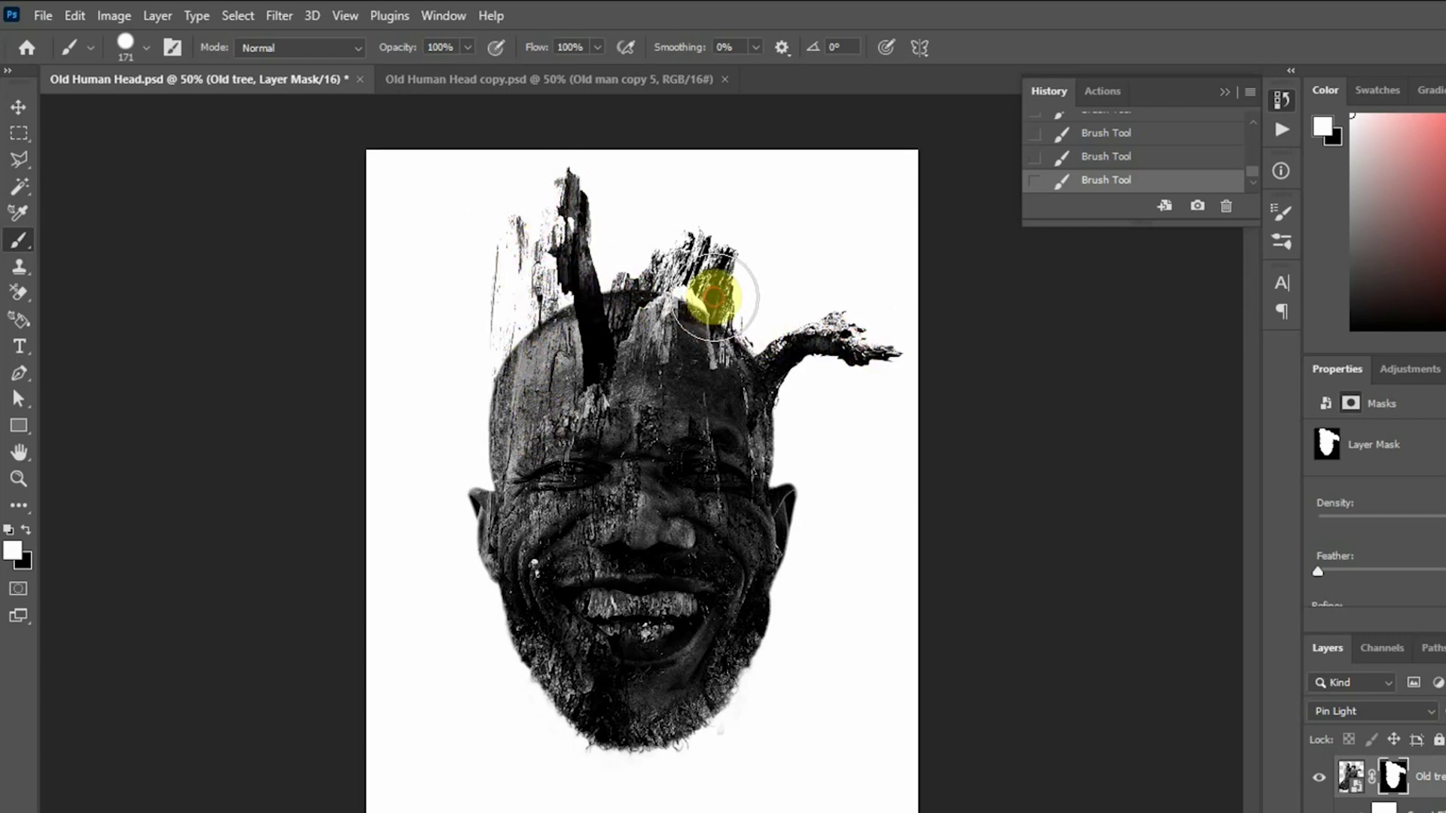
- Duplicate the masked tree layer and set the copy's blend mode to Normal
{"action": "left_click", "coordinate": [1350, 776]}
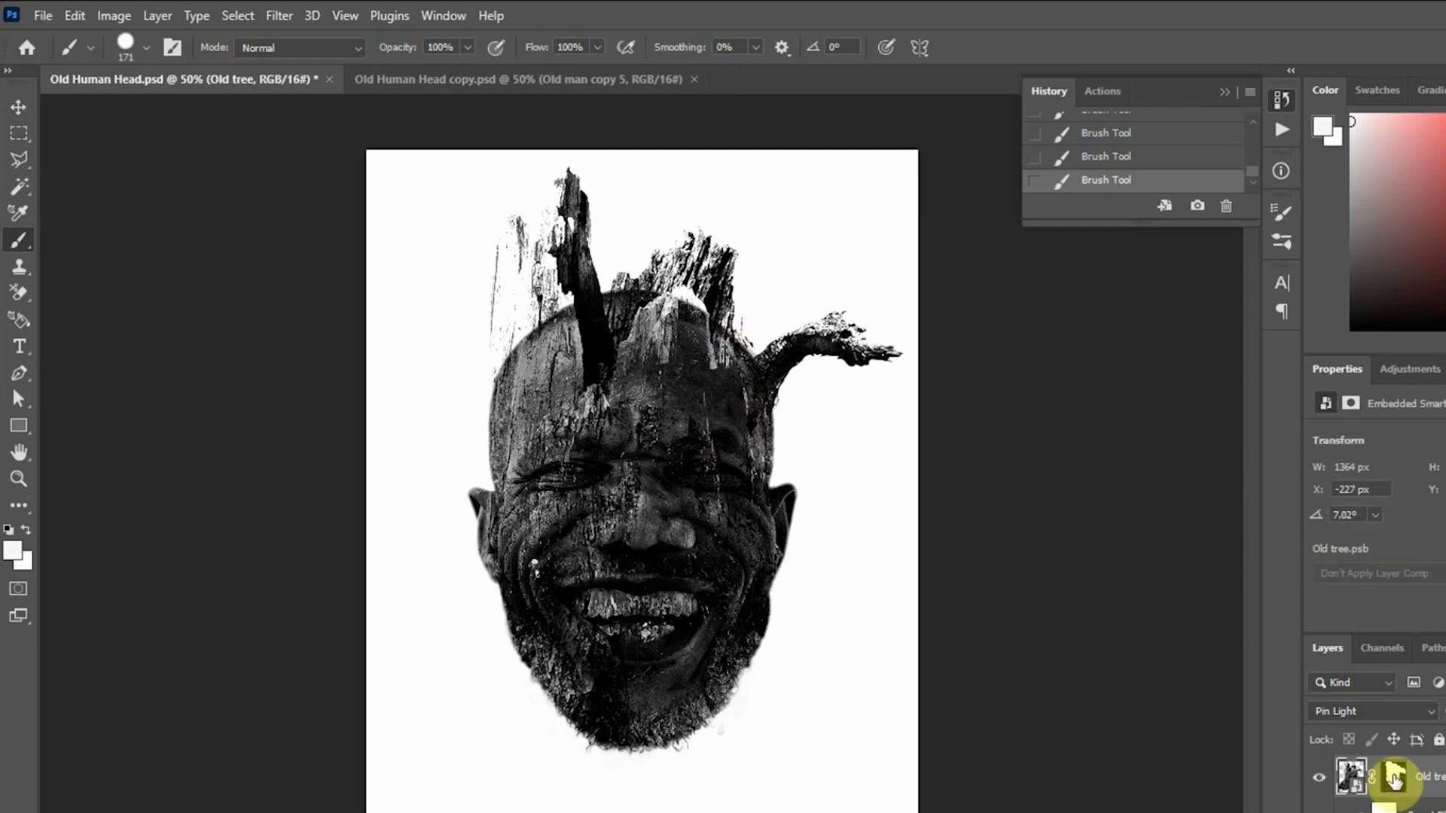
{"action": "left_click", "coordinate": [1129, 258]}
{"action": "left_click", "coordinate": [1374, 710]}
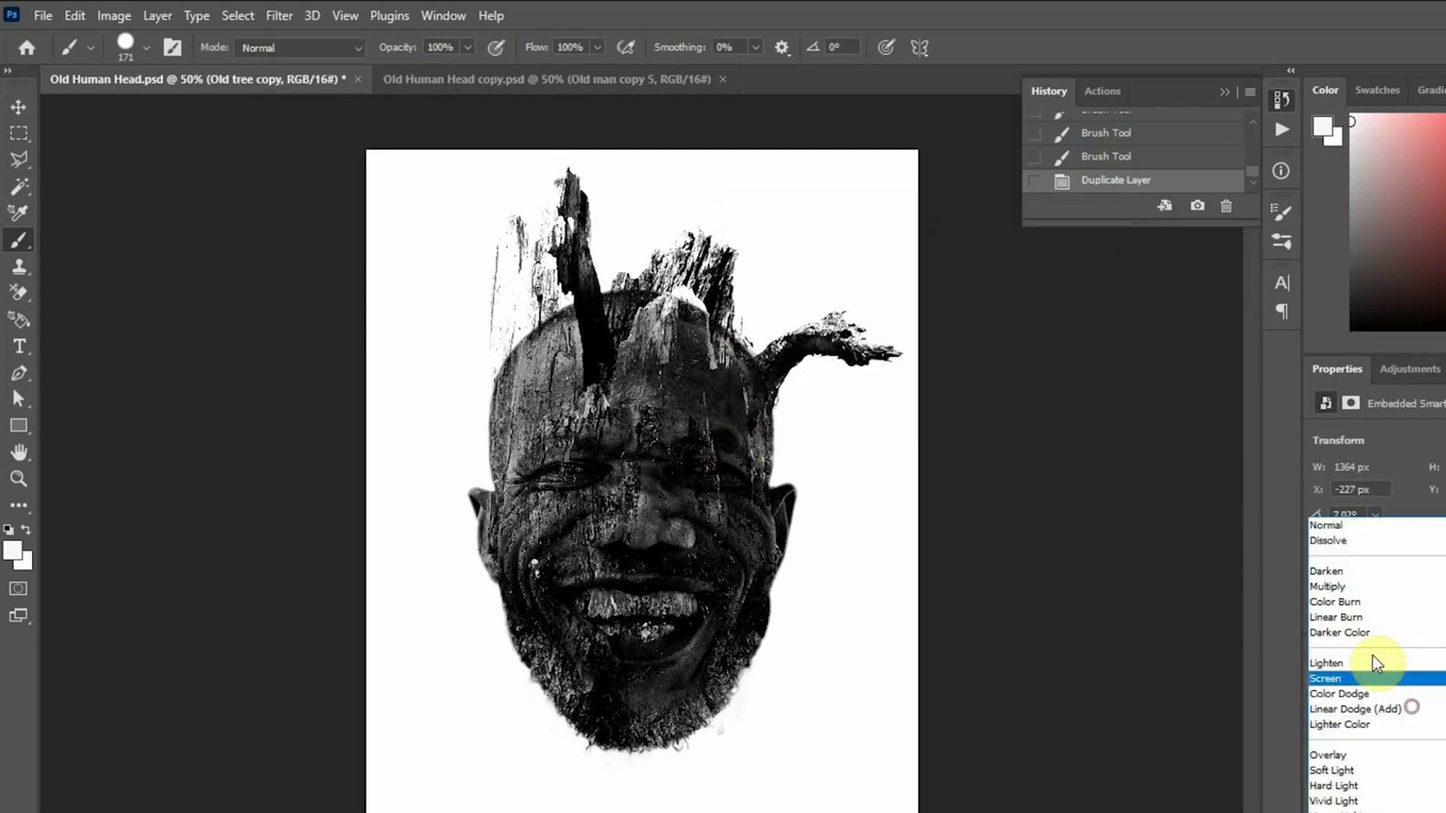
{"action": "left_click", "coordinate": [1325, 516]}
- Paint black on the tree copy's mask to start hiding the wood over the chin and mouth
{"action": "left_click", "coordinate": [1392, 777]}
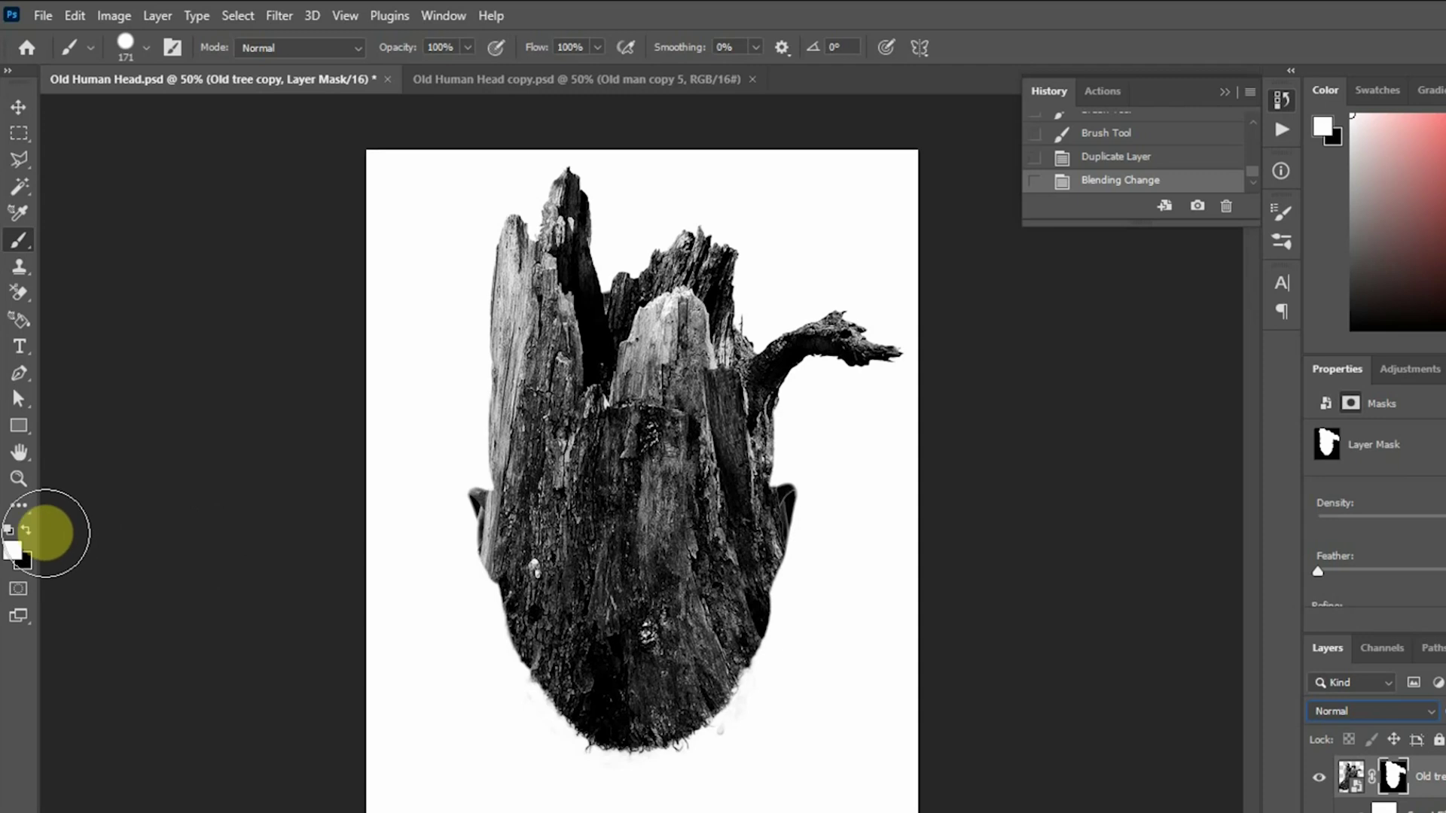
{"action": "left_click", "coordinate": [27, 531]}
{"action": "mouse_move", "coordinate": [675, 735]}
{"action": "left_mouse_down"}
{"action": "mouse_move", "coordinate": [716, 703]}
{"action": "mouse_move", "coordinate": [677, 663]}
{"action": "left_mouse_up"}
{"action": "left_click_drag", "start_coordinate": [678, 662], "coordinate": [661, 630]}
- Set the brush to 59% opacity and 39% flow, and mask the tree copy off the jaw, ears and cheeks
{"action": "left_click", "coordinate": [466, 48]}
{"action": "left_click_drag", "start_coordinate": [477, 73], "coordinate": [430, 74]}
{"action": "left_click", "coordinate": [597, 47]}
{"action": "left_click_drag", "start_coordinate": [608, 74], "coordinate": [542, 74]}
{"action": "mouse_move", "coordinate": [561, 657]}
{"action": "left_mouse_down"}
{"action": "mouse_move", "coordinate": [565, 673]}
{"action": "mouse_move", "coordinate": [716, 622]}
{"action": "mouse_move", "coordinate": [555, 600]}
{"action": "mouse_move", "coordinate": [494, 524]}
{"action": "left_mouse_up"}
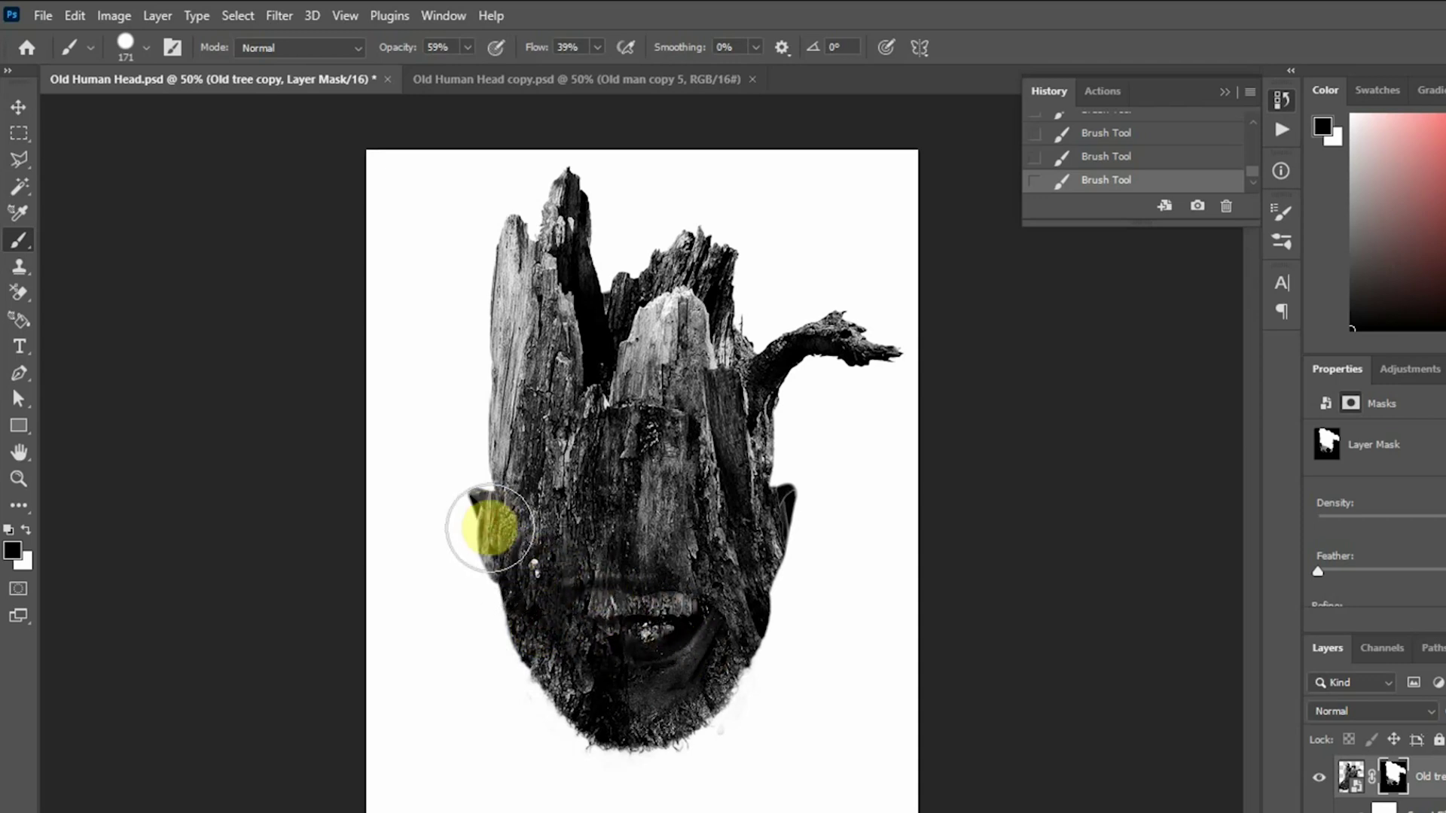
{"action": "mouse_move", "coordinate": [490, 527]}
{"action": "left_mouse_down"}
{"action": "mouse_move", "coordinate": [768, 549]}
{"action": "mouse_move", "coordinate": [655, 607]}
{"action": "mouse_move", "coordinate": [580, 670]}
{"action": "mouse_move", "coordinate": [607, 549]}
{"action": "mouse_move", "coordinate": [482, 536]}
{"action": "mouse_move", "coordinate": [775, 516]}
{"action": "mouse_move", "coordinate": [583, 555]}
{"action": "left_mouse_up"}
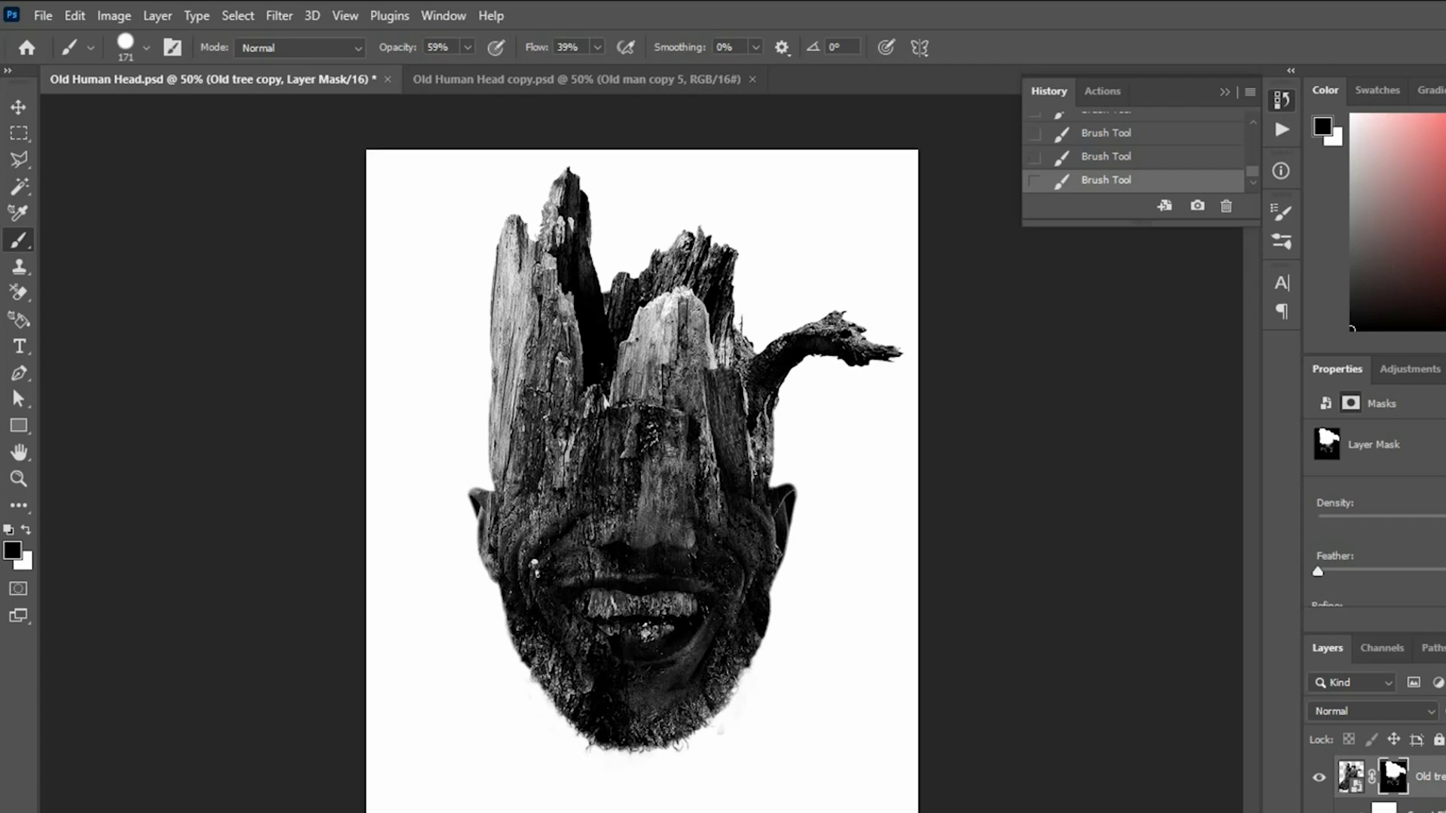
- Paint black on the original tree layer's mask to clear the wood texture from the mouth, teeth and beard
{"action": "left_click", "coordinate": [1351, 778]}
{"action": "scroll", "coordinate": [1361, 790], "scroll_direction": "down", "scroll_amount": 1}
{"action": "left_click", "coordinate": [1355, 799]}
{"action": "left_click", "coordinate": [1393, 800]}
{"action": "mouse_move", "coordinate": [610, 646]}
{"action": "left_mouse_down"}
{"action": "mouse_move", "coordinate": [690, 616]}
{"action": "mouse_move", "coordinate": [626, 649]}
{"action": "mouse_move", "coordinate": [643, 703]}
{"action": "mouse_move", "coordinate": [529, 648]}
{"action": "mouse_move", "coordinate": [623, 701]}
{"action": "mouse_move", "coordinate": [685, 713]}
{"action": "mouse_move", "coordinate": [662, 743]}
{"action": "mouse_move", "coordinate": [620, 736]}
{"action": "mouse_move", "coordinate": [535, 581]}
{"action": "mouse_move", "coordinate": [487, 538]}
{"action": "mouse_move", "coordinate": [474, 568]}
{"action": "mouse_move", "coordinate": [522, 649]}
{"action": "mouse_move", "coordinate": [723, 603]}
{"action": "mouse_move", "coordinate": [582, 624]}
{"action": "mouse_move", "coordinate": [764, 531]}
{"action": "mouse_move", "coordinate": [783, 576]}
{"action": "mouse_move", "coordinate": [589, 552]}
{"action": "mouse_move", "coordinate": [693, 603]}
{"action": "mouse_move", "coordinate": [687, 539]}
{"action": "mouse_move", "coordinate": [777, 642]}
{"action": "left_mouse_up"}
- Mask the tree copy off the nose and cheek, and clear both eyes with a higher brush opacity
{"action": "left_click", "coordinate": [1392, 776]}
{"action": "mouse_move", "coordinate": [698, 493]}
{"action": "left_mouse_down"}
{"action": "mouse_move", "coordinate": [687, 452]}
{"action": "mouse_move", "coordinate": [706, 511]}
{"action": "mouse_move", "coordinate": [581, 466]}
{"action": "mouse_move", "coordinate": [716, 494]}
{"action": "mouse_move", "coordinate": [558, 497]}
{"action": "mouse_move", "coordinate": [701, 537]}
{"action": "left_mouse_up"}
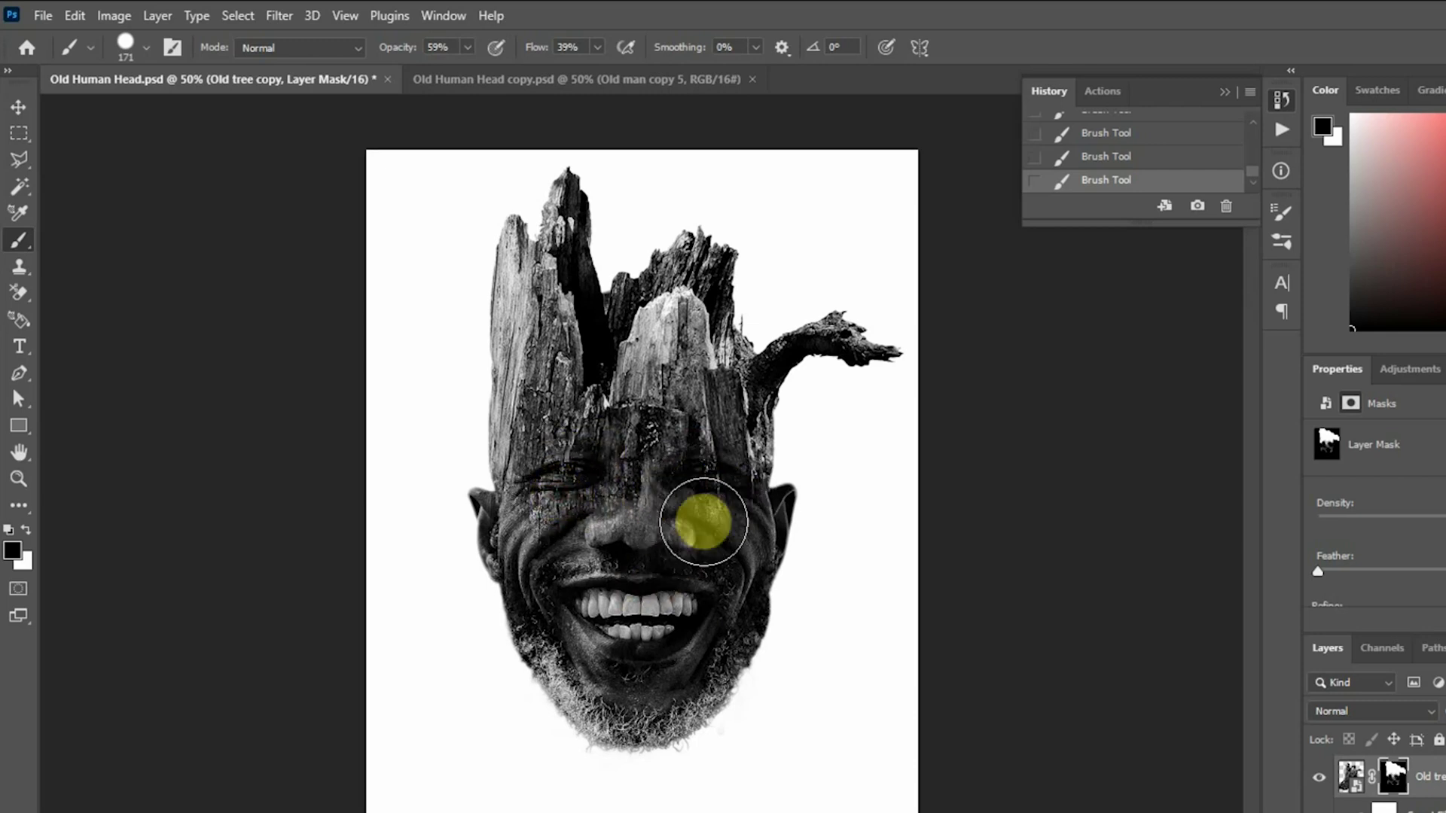
{"action": "left_click", "coordinate": [469, 47]}
{"action": "left_click_drag", "start_coordinate": [480, 78], "coordinate": [532, 83]}
{"action": "left_click", "coordinate": [566, 486]}
{"action": "left_click", "coordinate": [703, 497]}
- Clear the original tree from the eyes and brow, and fade the tree copy into the face using 38% brush opacity
{"action": "left_click", "coordinate": [1393, 803]}
{"action": "mouse_move", "coordinate": [708, 487]}
{"action": "left_mouse_down"}
{"action": "mouse_move", "coordinate": [655, 590]}
{"action": "mouse_move", "coordinate": [565, 490]}
{"action": "mouse_move", "coordinate": [648, 437]}
{"action": "mouse_move", "coordinate": [699, 515]}
{"action": "mouse_move", "coordinate": [636, 461]}
{"action": "mouse_move", "coordinate": [648, 600]}
{"action": "mouse_move", "coordinate": [640, 462]}
{"action": "mouse_move", "coordinate": [652, 477]}
{"action": "mouse_move", "coordinate": [618, 304]}
{"action": "left_mouse_up"}
{"action": "key", "text": "alt+bracketright"}
{"action": "left_click", "coordinate": [468, 47]}
{"action": "left_click_drag", "start_coordinate": [431, 72], "coordinate": [408, 71]}
{"action": "mouse_move", "coordinate": [644, 447]}
{"action": "left_mouse_down"}
{"action": "mouse_move", "coordinate": [585, 452]}
{"action": "mouse_move", "coordinate": [553, 479]}
{"action": "mouse_move", "coordinate": [581, 564]}
{"action": "mouse_move", "coordinate": [540, 577]}
{"action": "mouse_move", "coordinate": [513, 521]}
{"action": "mouse_move", "coordinate": [554, 680]}
{"action": "mouse_move", "coordinate": [767, 542]}
{"action": "mouse_move", "coordinate": [587, 730]}
{"action": "mouse_move", "coordinate": [680, 709]}
{"action": "left_mouse_up"}
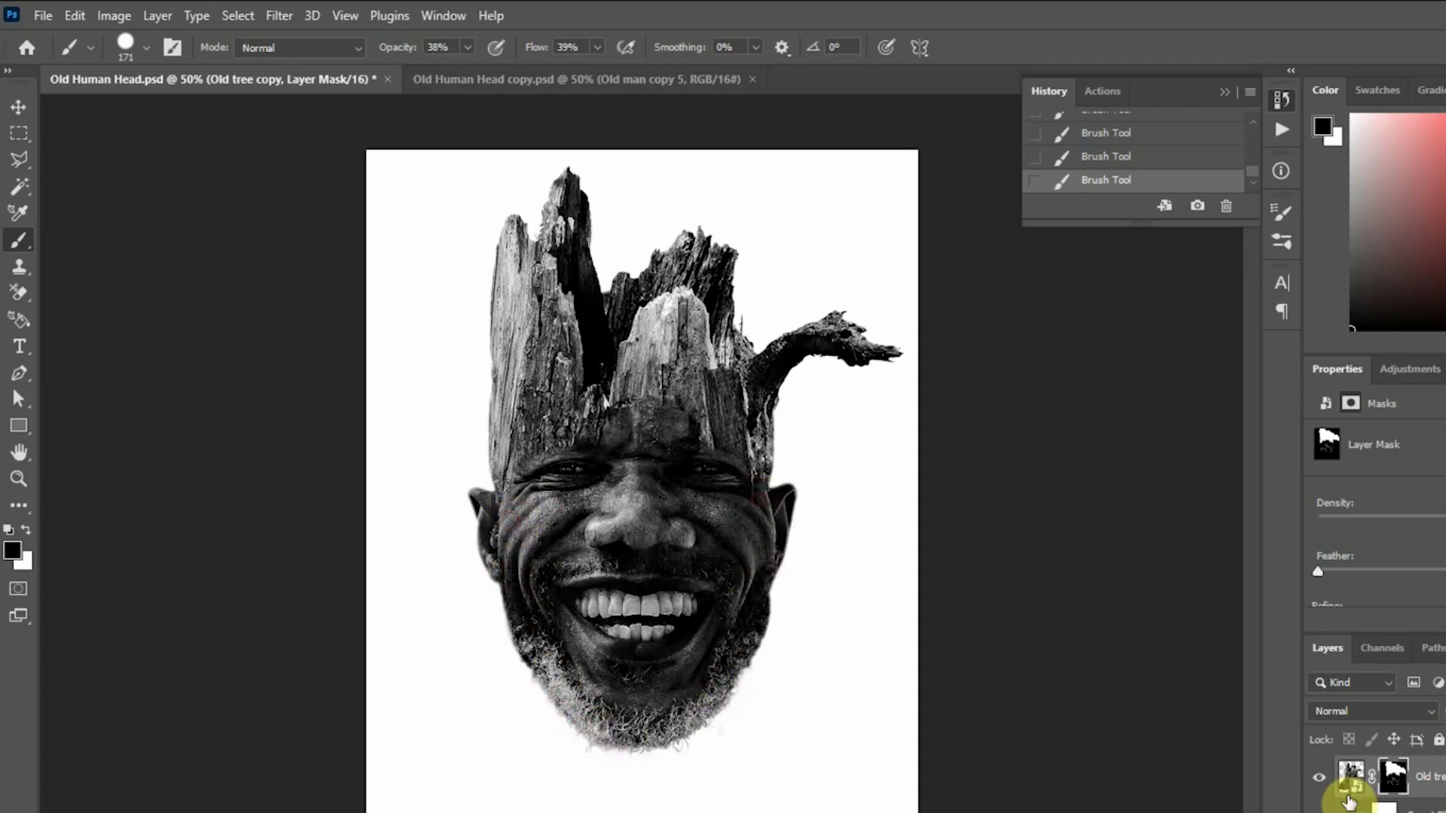
- Paint white on the original tree layer's mask to bring wood texture back onto the face, and undo the last strokes
{"action": "left_click", "coordinate": [1393, 810]}
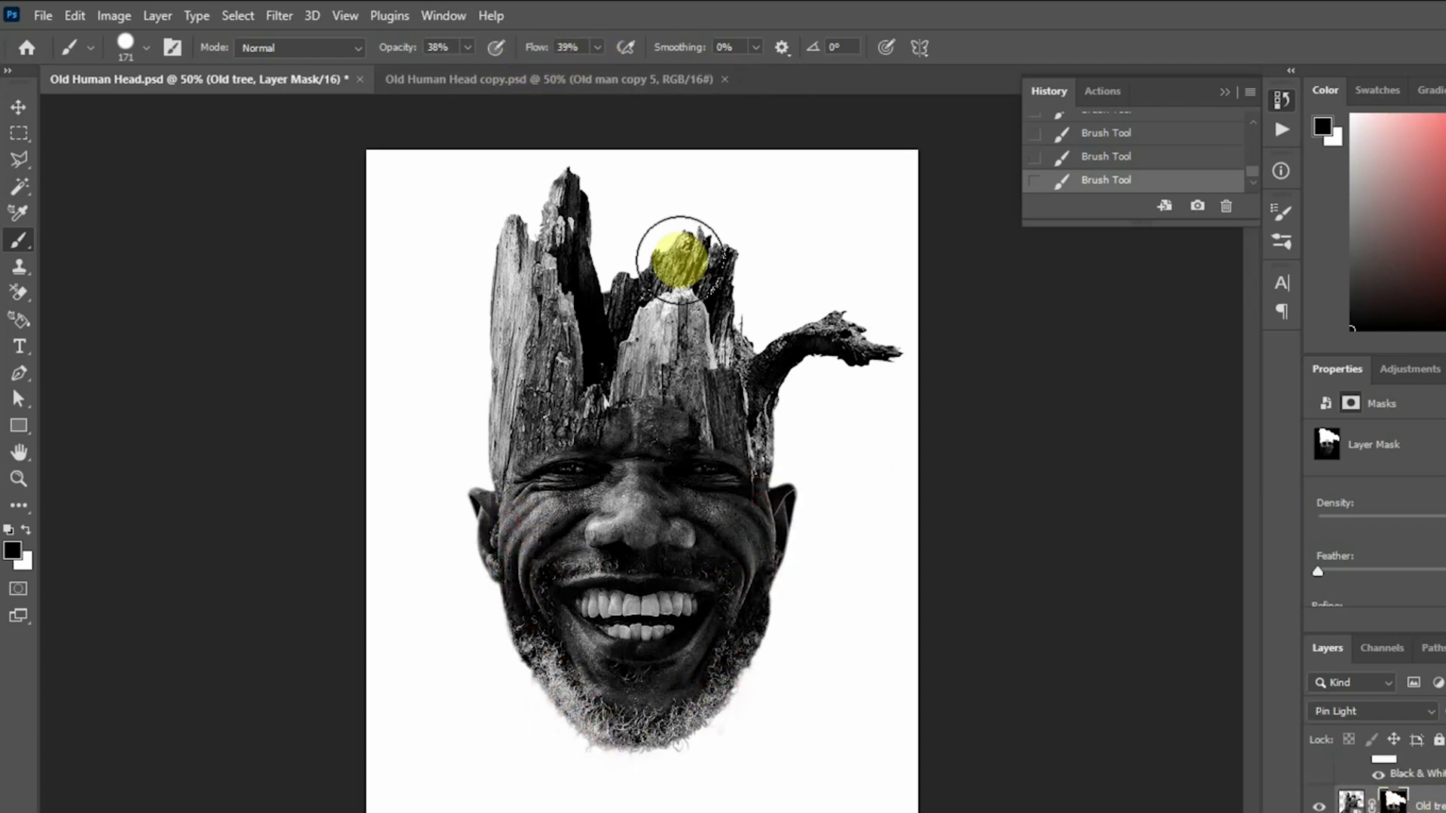
{"action": "left_click", "coordinate": [26, 530]}
{"action": "mouse_move", "coordinate": [737, 487]}
{"action": "left_mouse_down"}
{"action": "mouse_move", "coordinate": [740, 545]}
{"action": "mouse_move", "coordinate": [564, 527]}
{"action": "mouse_move", "coordinate": [526, 538]}
{"action": "mouse_move", "coordinate": [591, 510]}
{"action": "mouse_move", "coordinate": [661, 526]}
{"action": "mouse_move", "coordinate": [801, 622]}
{"action": "left_mouse_up"}
{"action": "key", "text": "ctrl+z"}
{"action": "key", "text": "ctrl+z"}
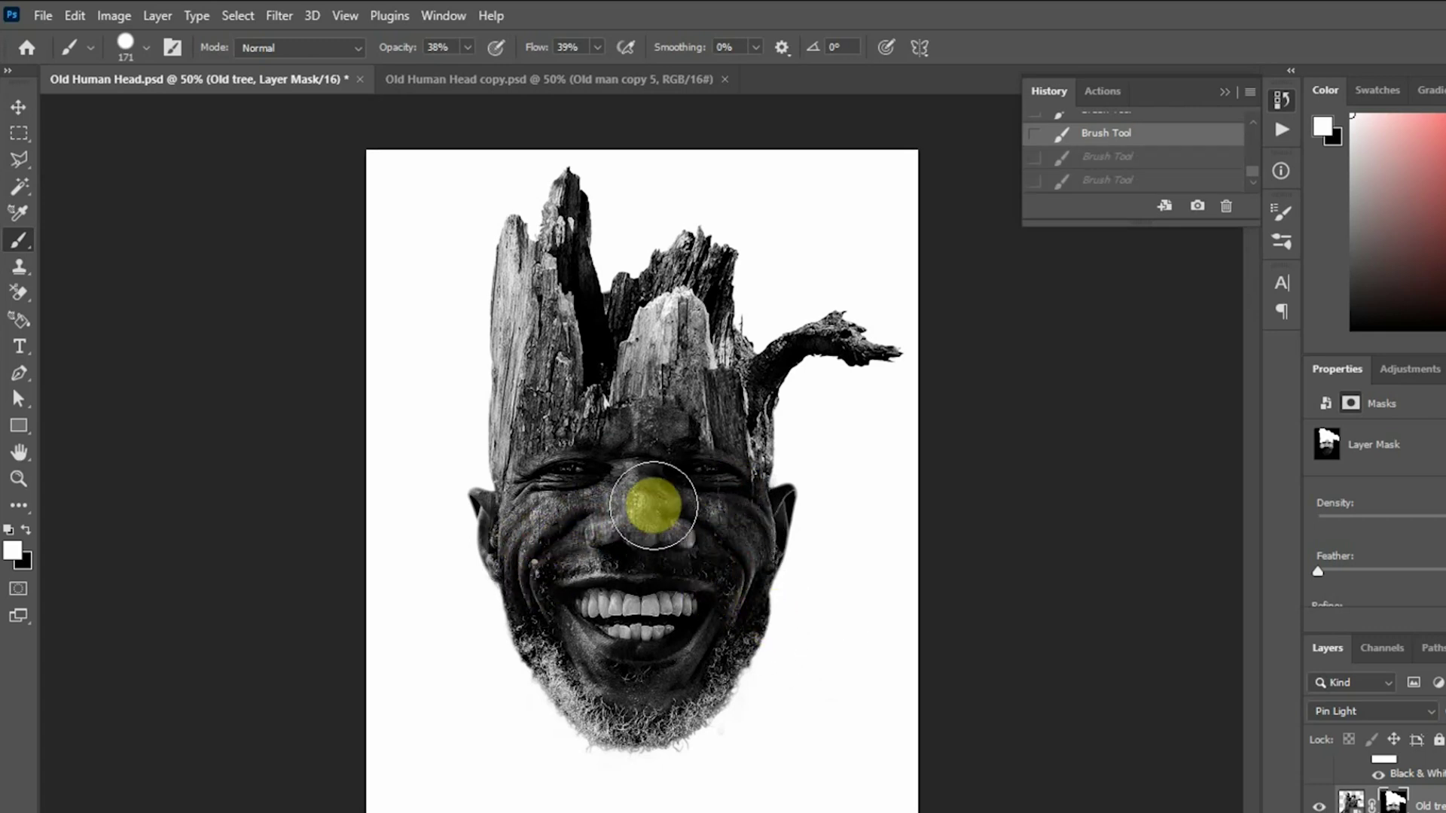
- Try adding wood texture along the bridge of the nose with a 97 px brush, and undo the strokes
{"action": "right_click", "coordinate": [658, 495]}
{"action": "left_click", "coordinate": [824, 551]}
{"action": "left_click_drag", "start_coordinate": [619, 454], "coordinate": [624, 485]}
{"action": "key", "text": "ctrl+z"}
{"action": "key", "text": "ctrl+z"}
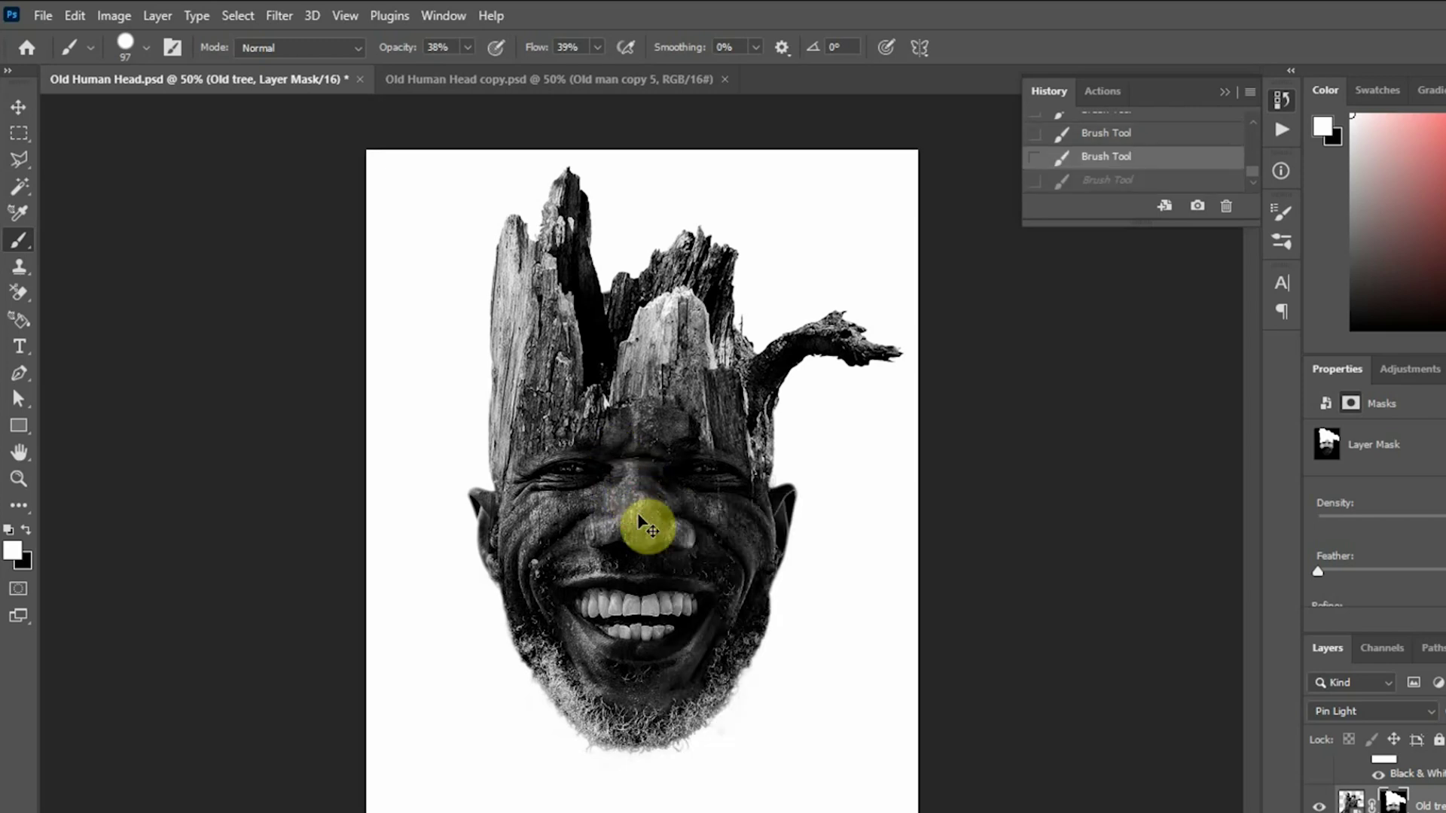
- Refine the wood texture on the nose bridge with a 66 px brush and on the chin and cheeks with a 47 px brush
{"action": "right_click", "coordinate": [641, 486]}
{"action": "left_click_drag", "start_coordinate": [799, 537], "coordinate": [781, 537]}
{"action": "left_click", "coordinate": [619, 488]}
{"action": "key", "text": "ctrl+shift+z"}
{"action": "key", "text": "ctrl+shift+z"}
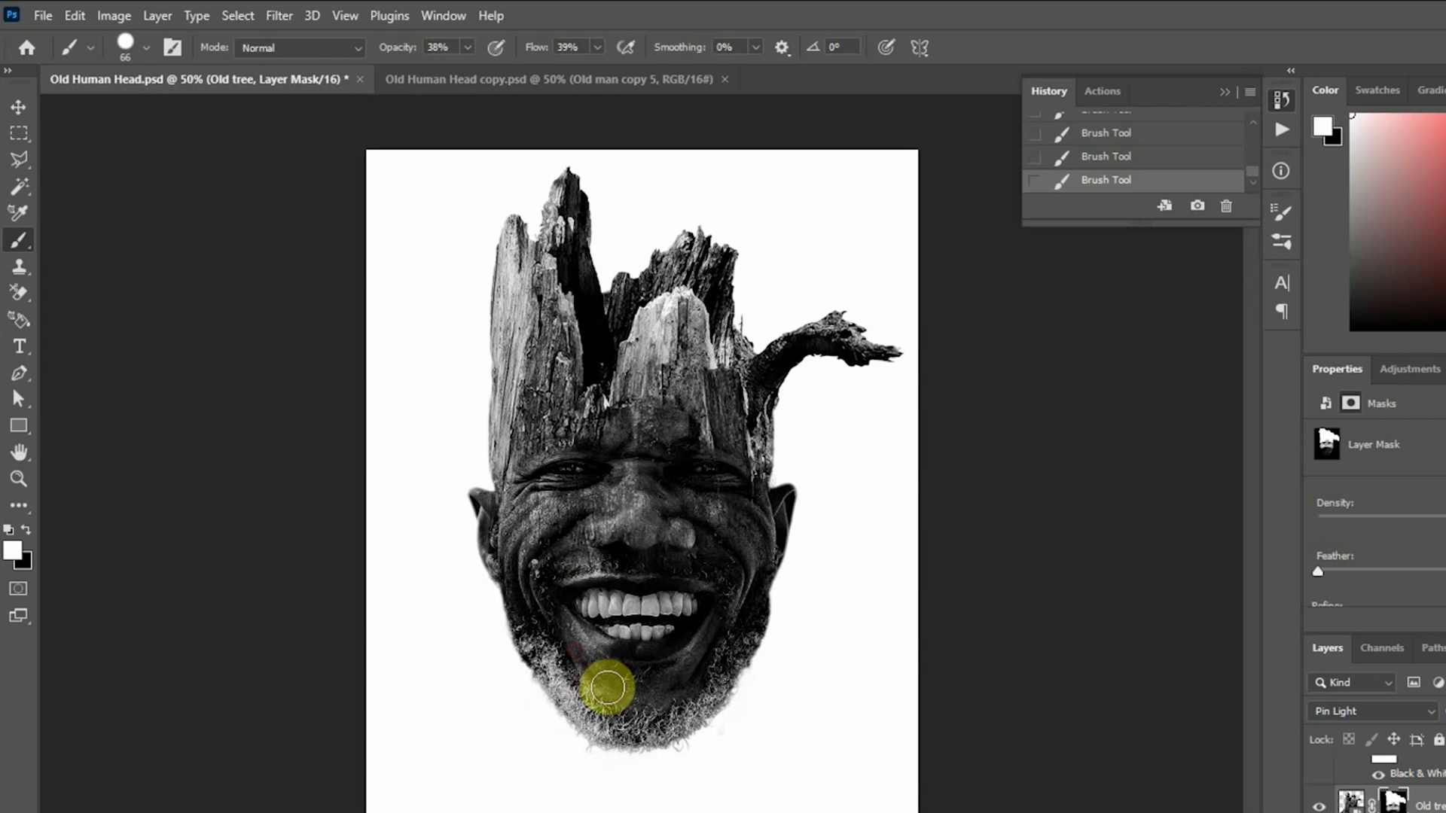
{"action": "right_click", "coordinate": [690, 648]}
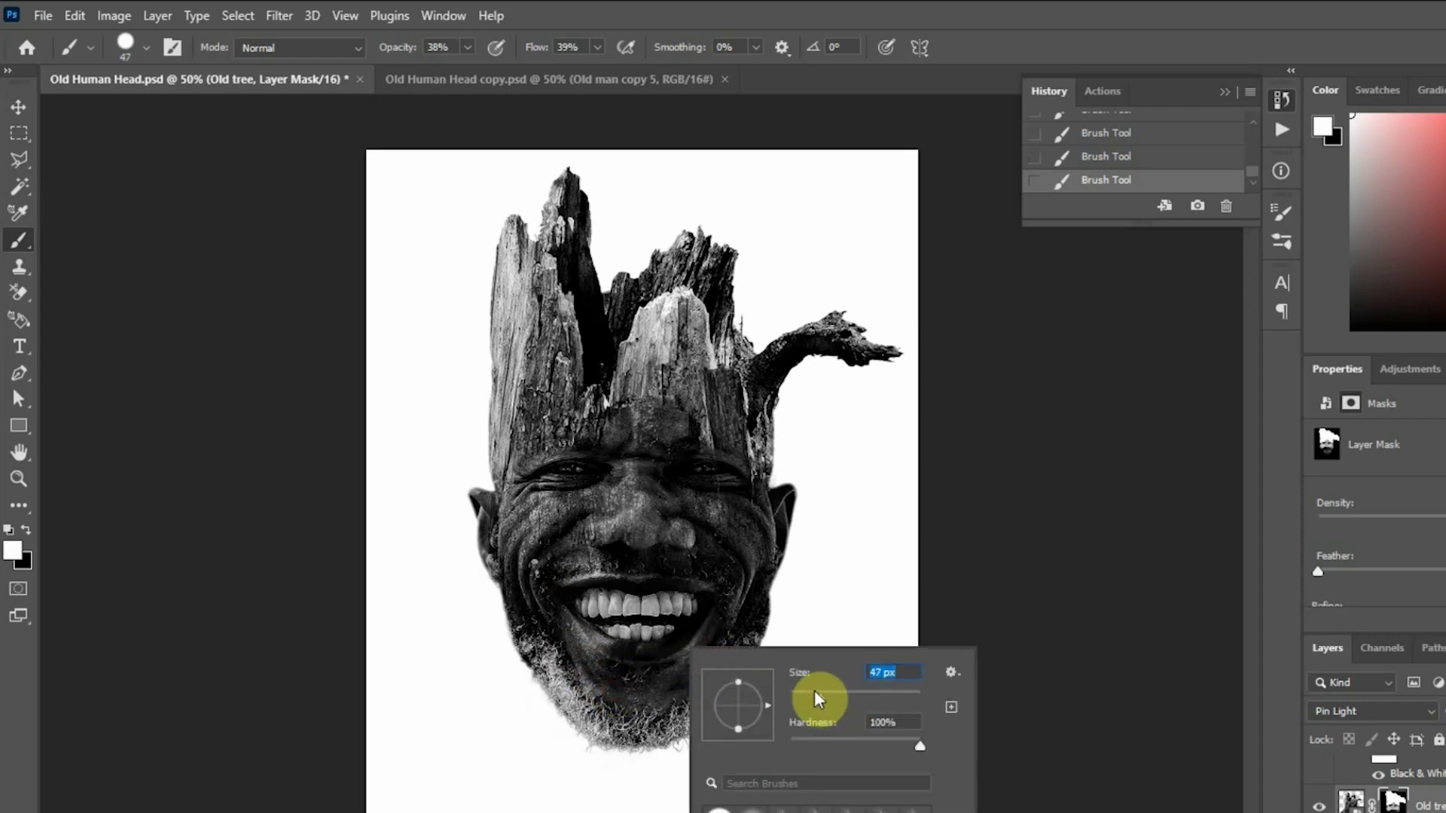
{"action": "left_click", "coordinate": [649, 692]}
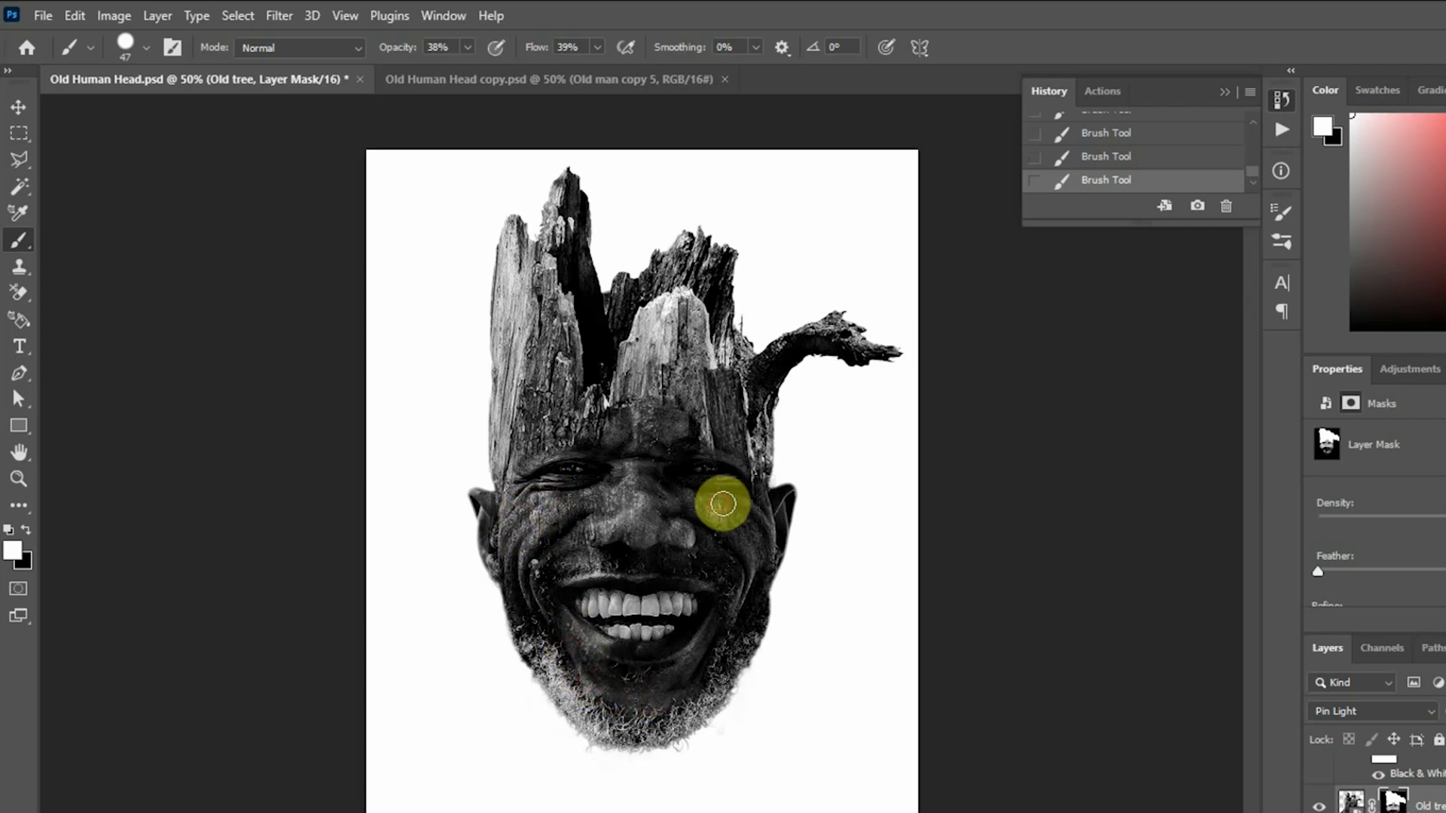
- Compare the face with the original tree layer hidden and shown, and paint black on its mask over the nose and branch-side eye
{"action": "left_click", "coordinate": [1310, 804]}
{"action": "left_click", "coordinate": [1310, 805]}
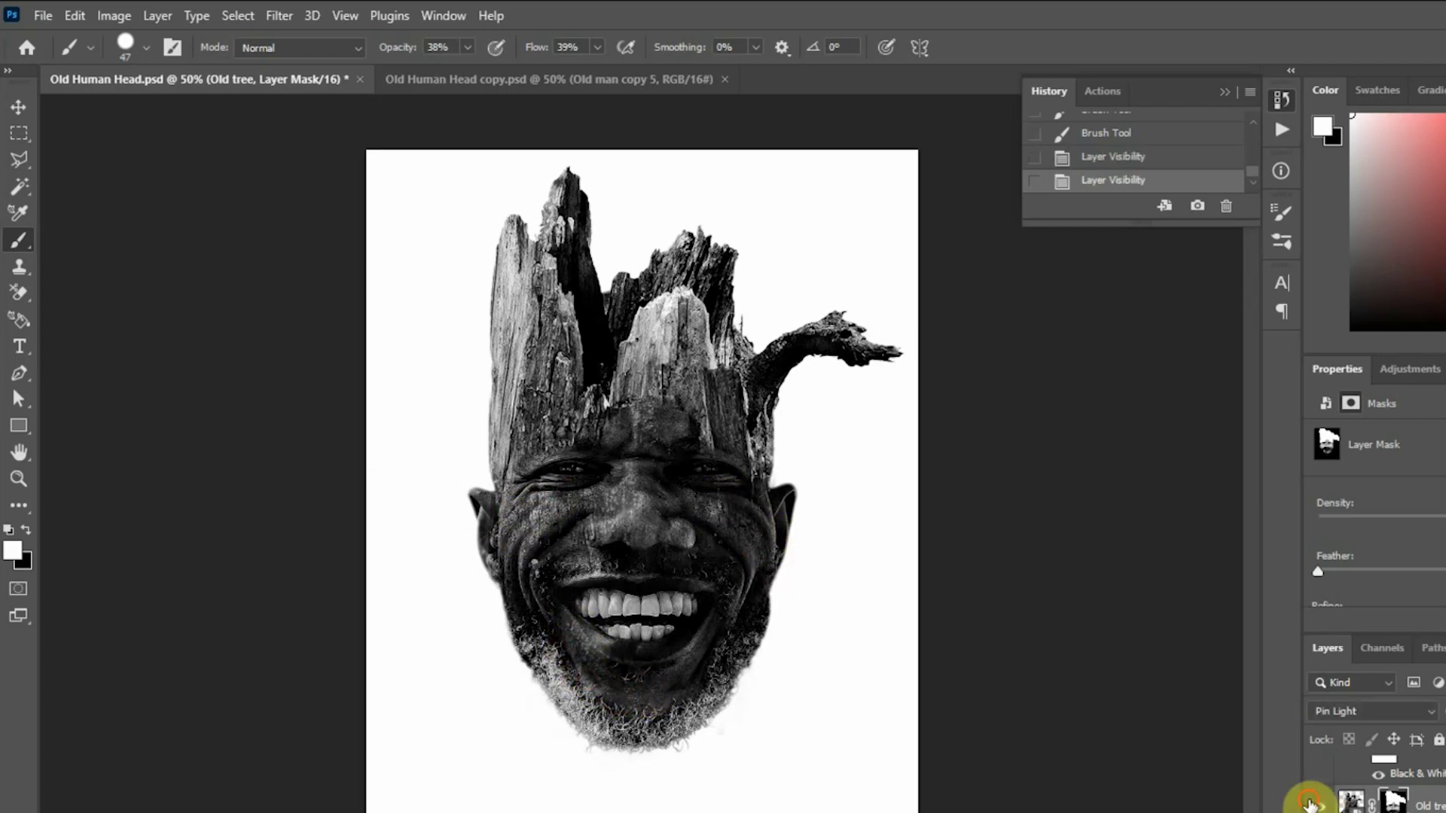
{"action": "left_click", "coordinate": [1310, 804]}
{"action": "left_click", "coordinate": [1310, 804]}
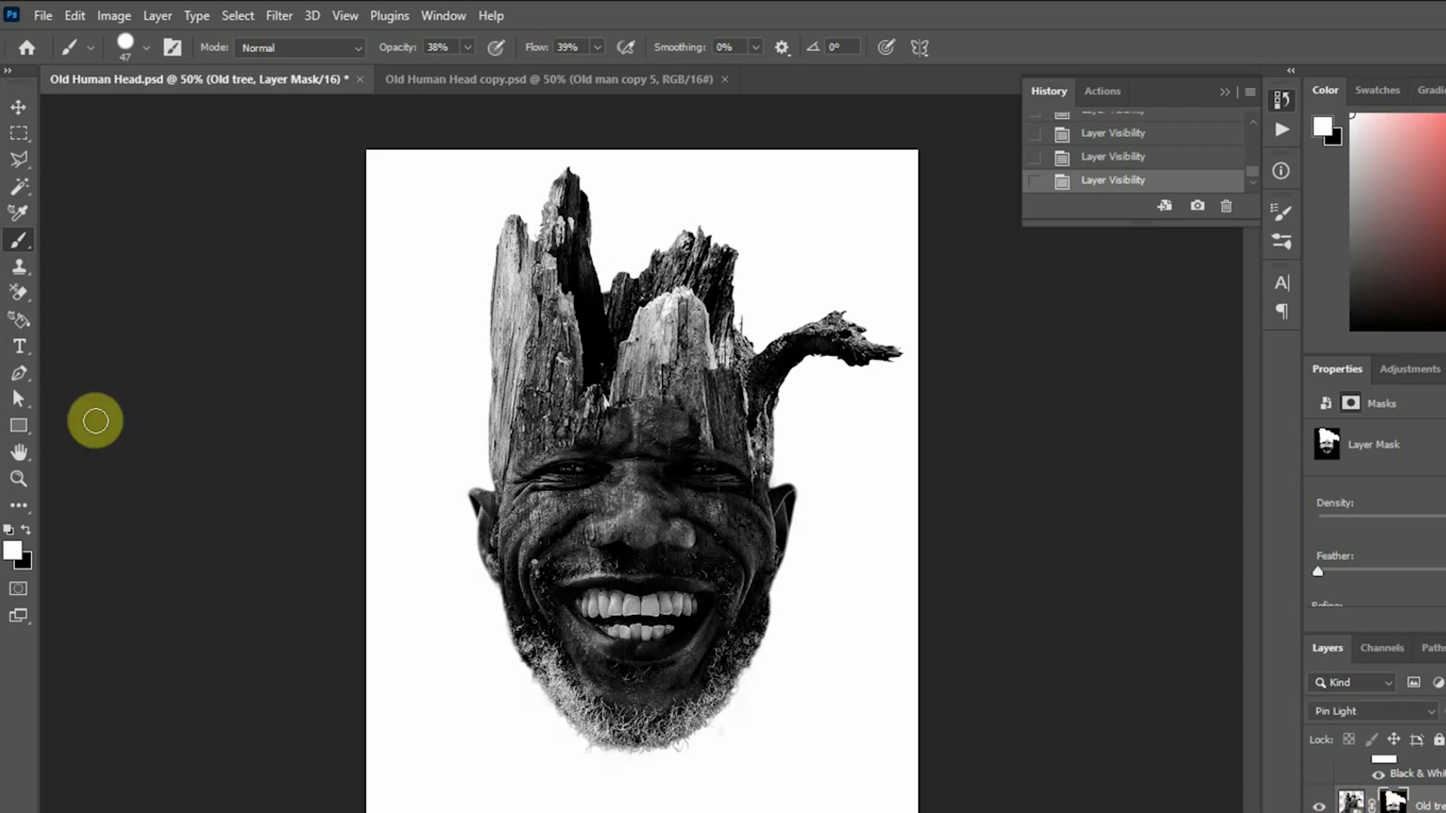
{"action": "key", "text": "x"}
{"action": "left_click", "coordinate": [653, 531]}
{"action": "left_click", "coordinate": [721, 492]}
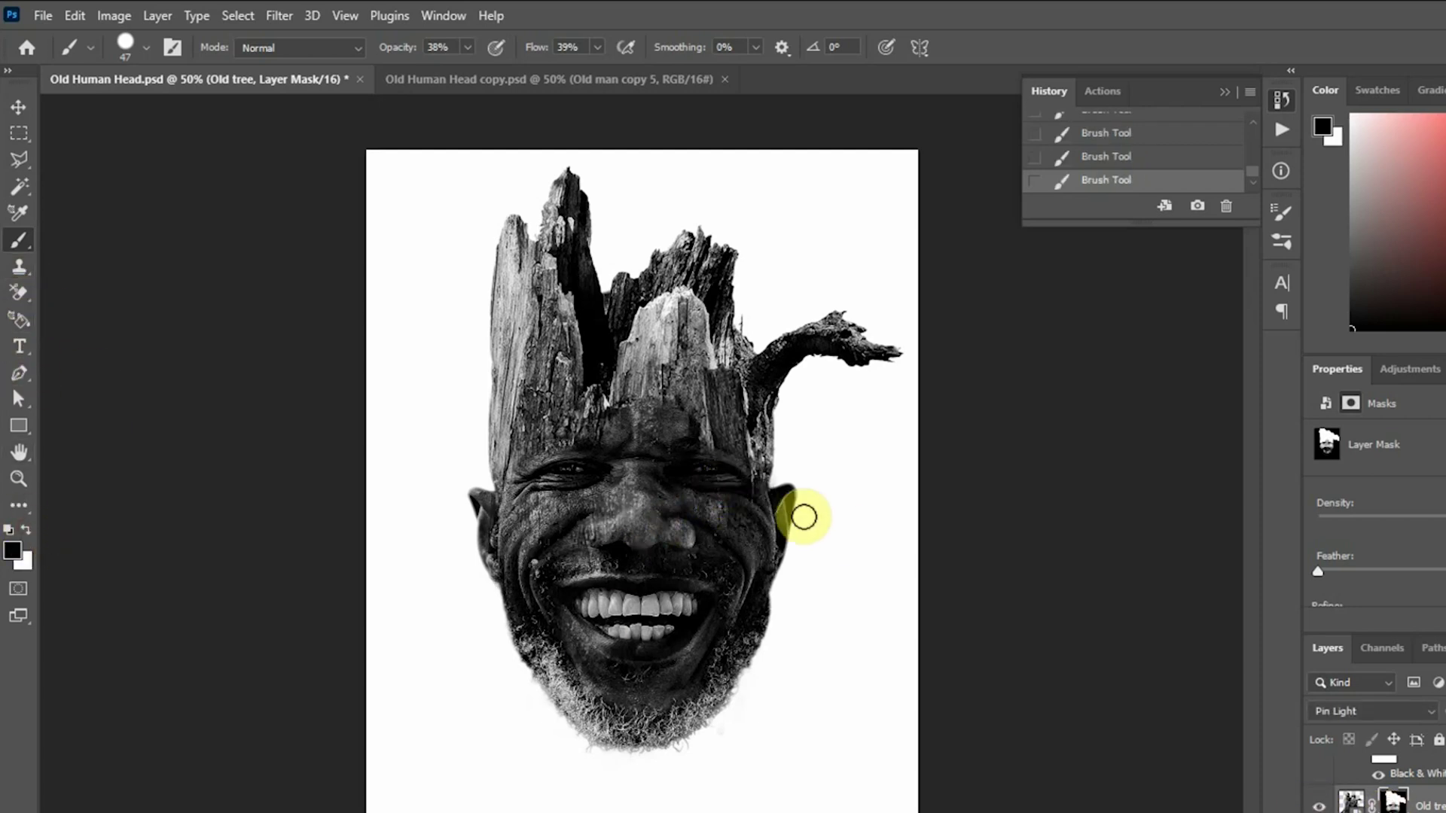
{"action": "left_click_drag", "start_coordinate": [722, 487], "coordinate": [698, 505]}
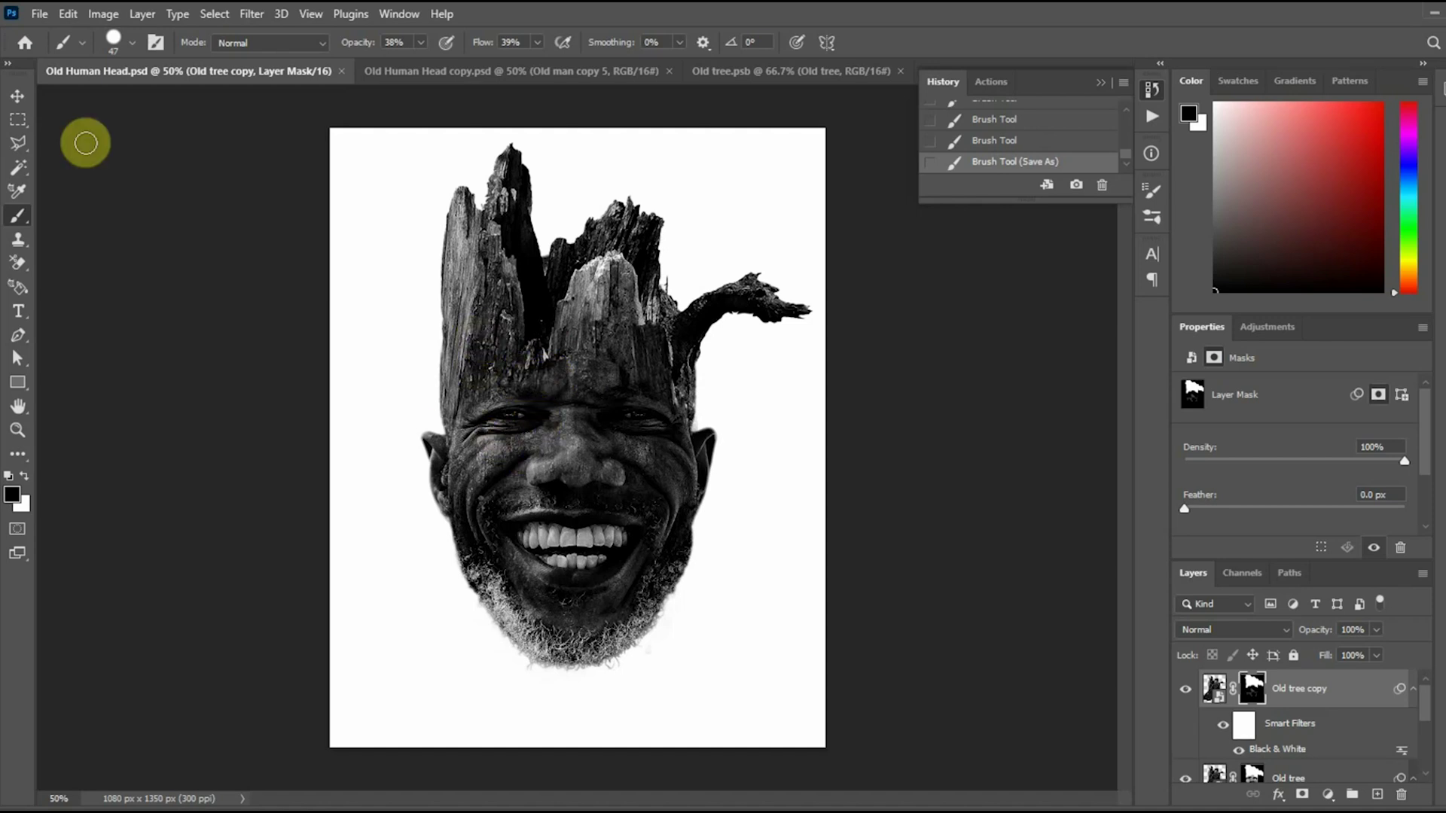
- Place the linked dead_tree_png_stock_by_roy3d_d6vz4wo image over the face
{"action": "left_click", "coordinate": [38, 13]}
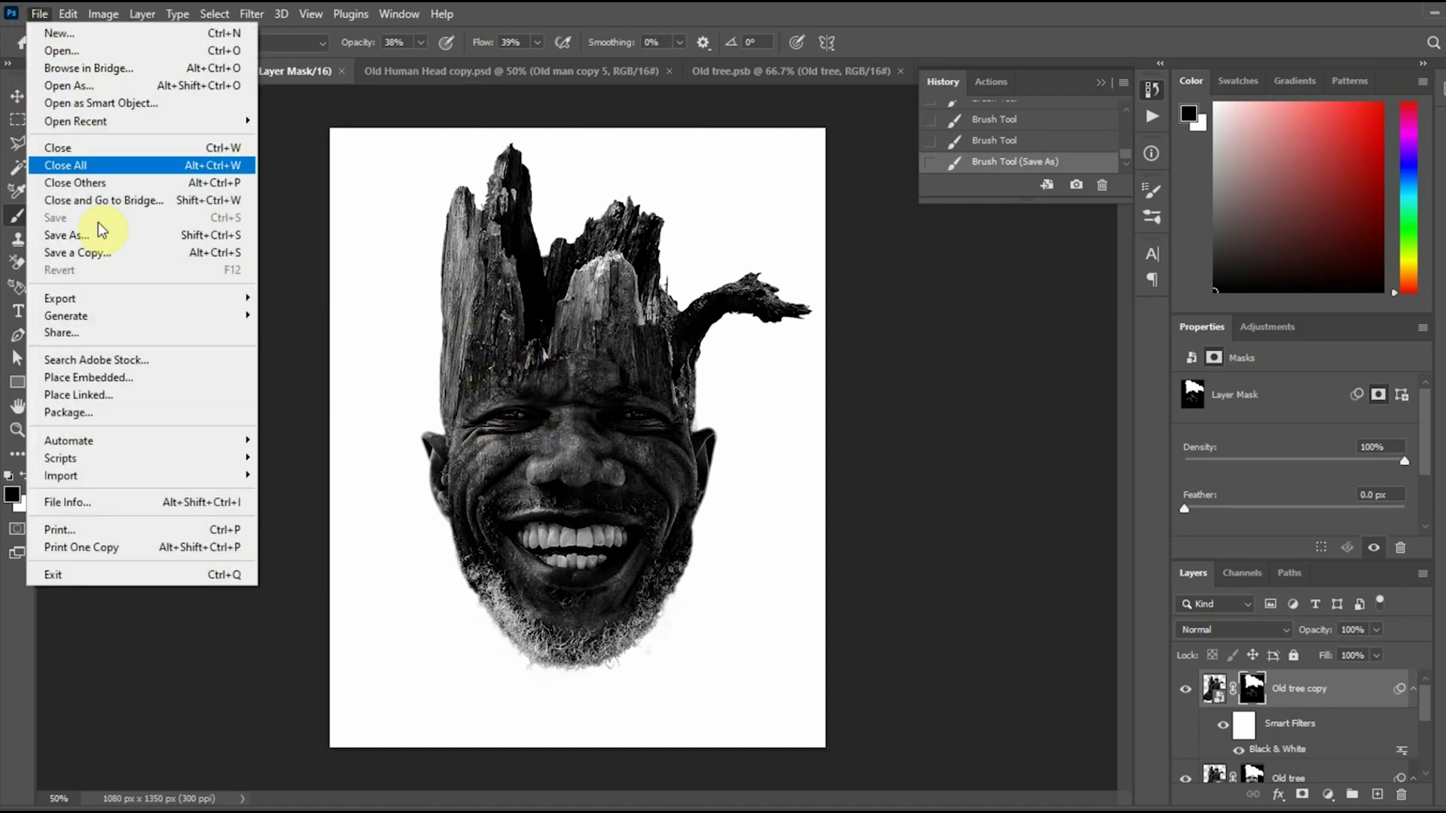
{"action": "left_click", "coordinate": [102, 394]}
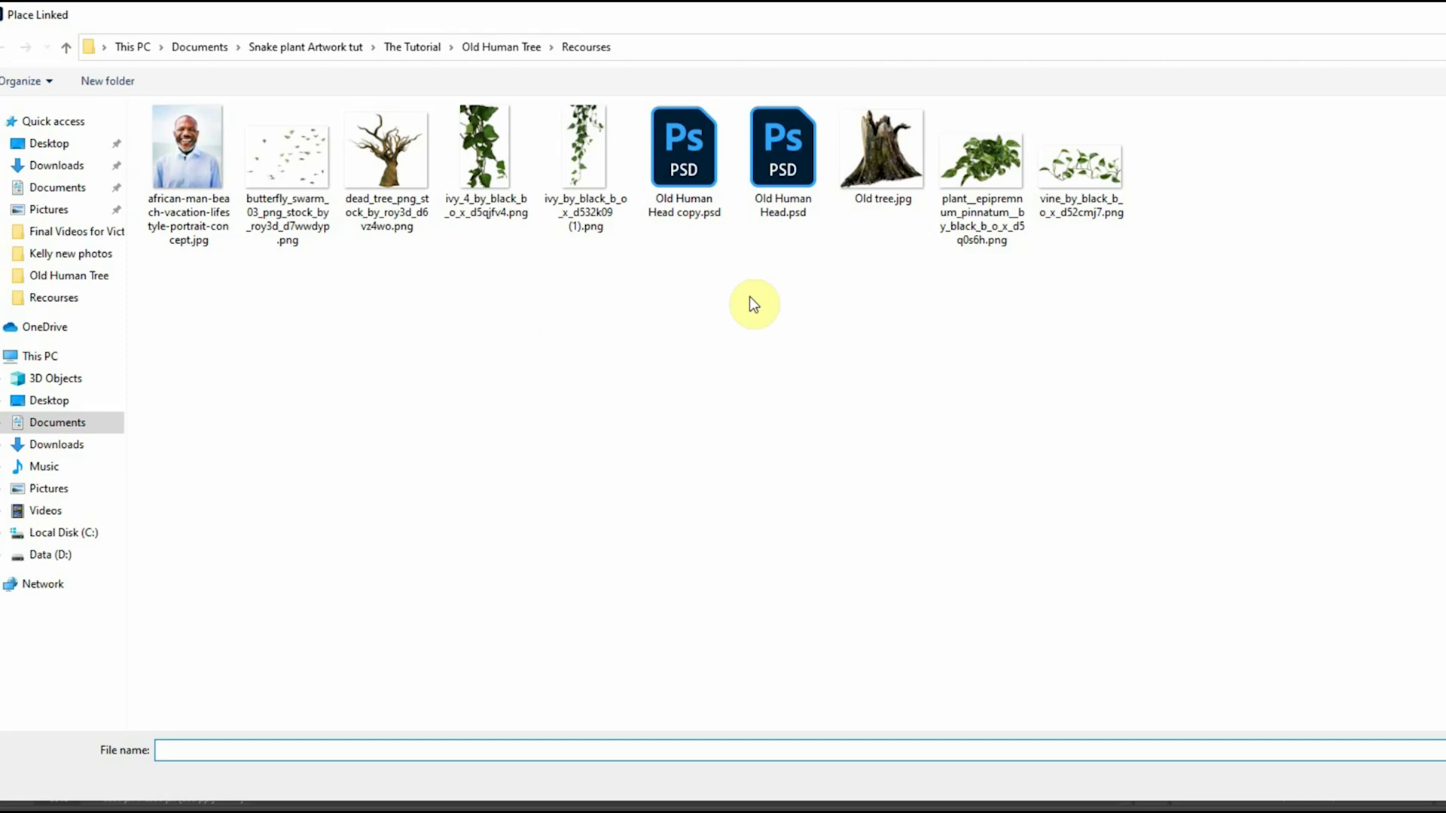
{"action": "double_click", "coordinate": [391, 157]}
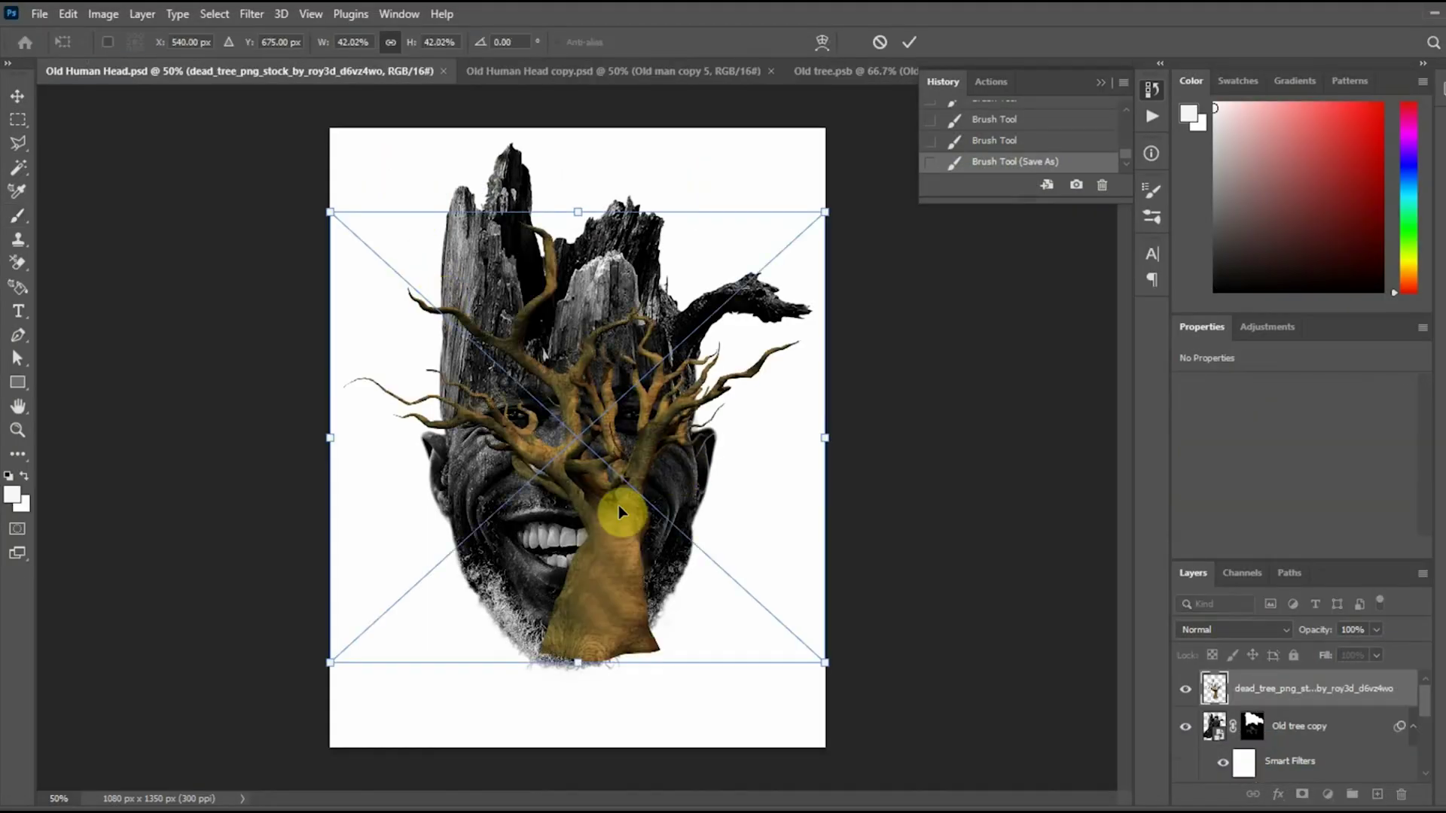
{"action": "mouse_move", "coordinate": [617, 510]}
{"action": "left_mouse_down"}
{"action": "mouse_move", "coordinate": [581, 503]}
{"action": "mouse_move", "coordinate": [601, 512]}
{"action": "left_mouse_up"}
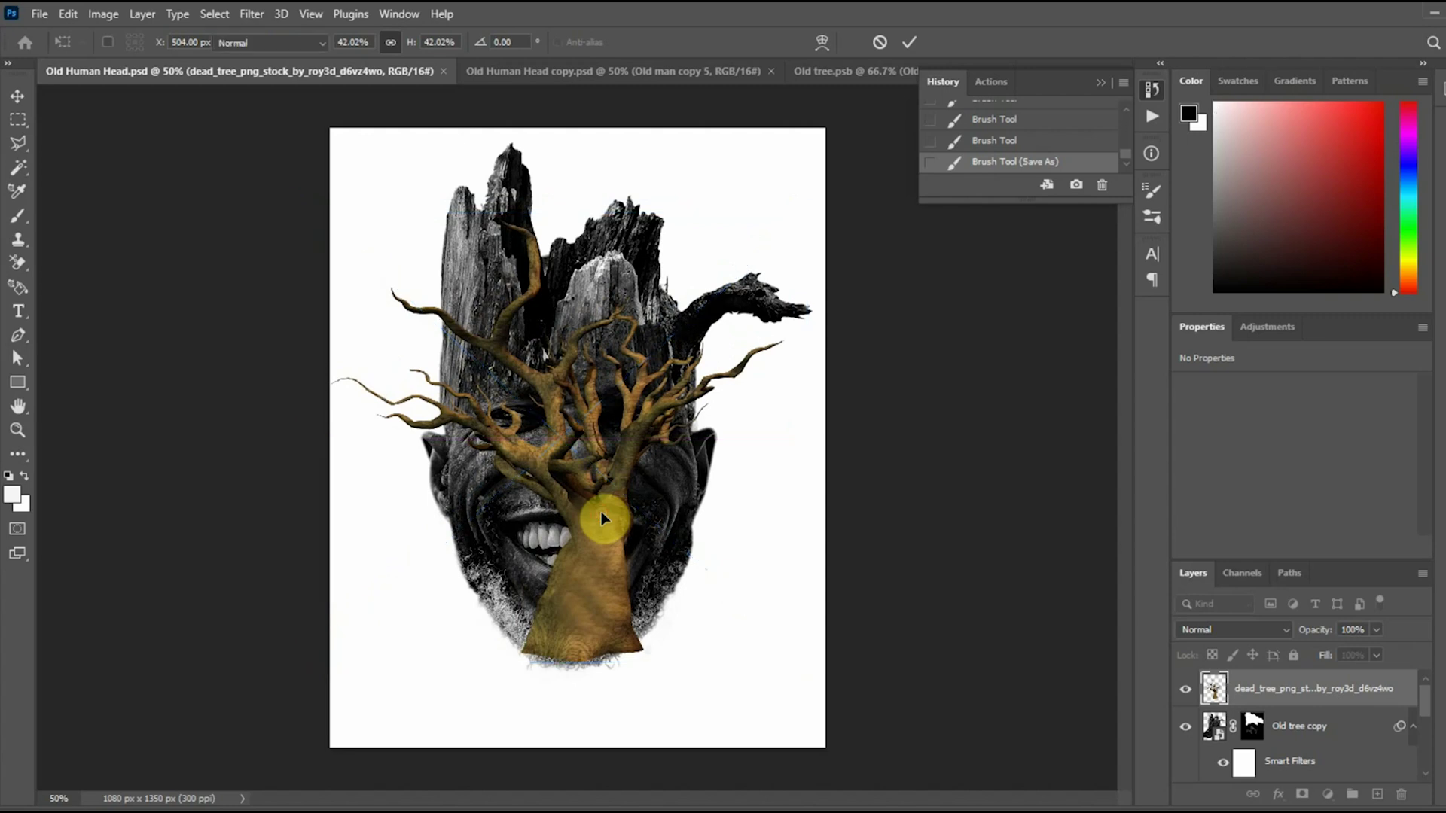
{"action": "key", "text": "Return"}
- Add a layer mask to the dead tree, try painting out its trunk base with a 155 px black brush, and undo the changes
{"action": "left_click", "coordinate": [1302, 795]}
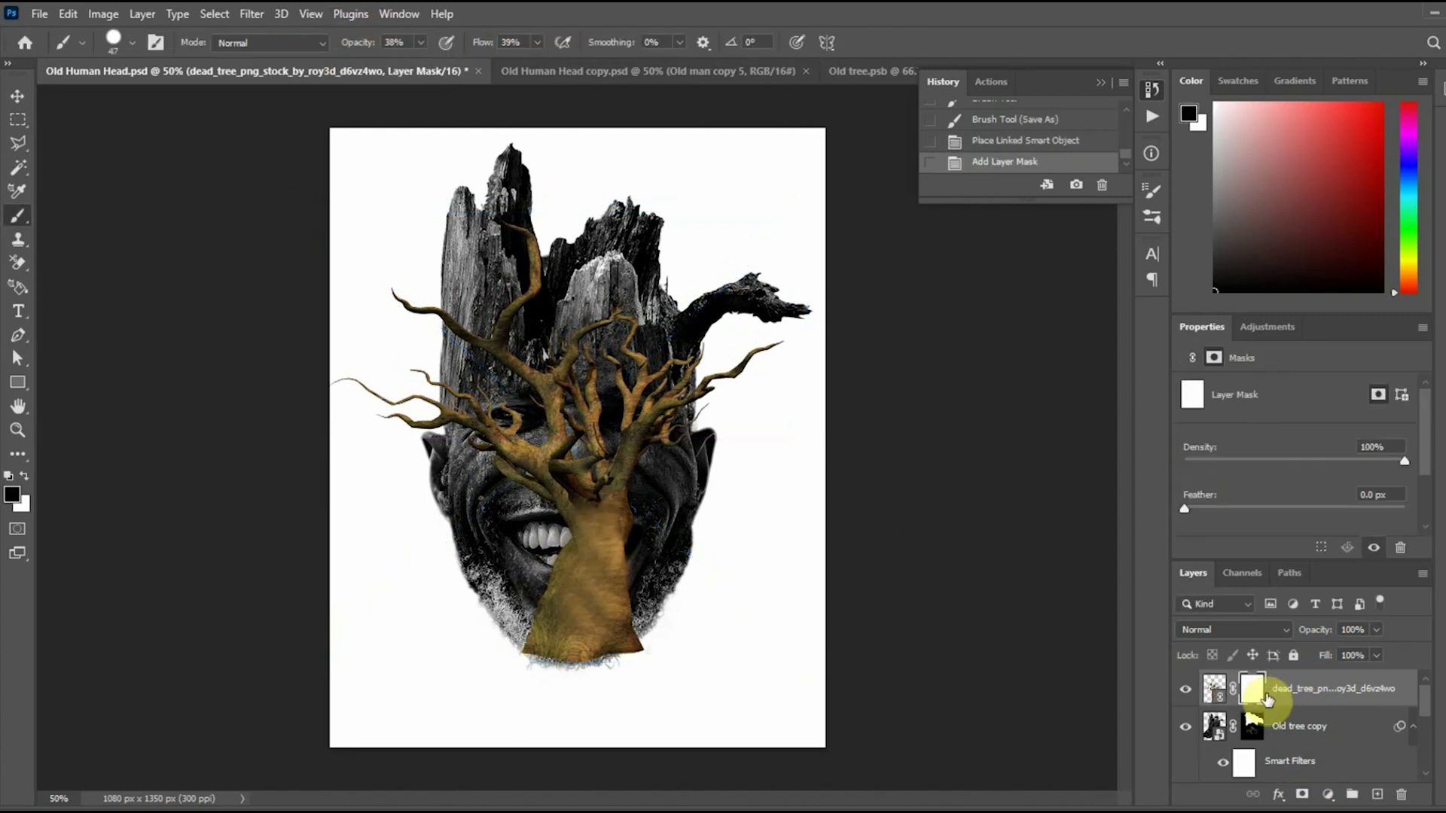
{"action": "right_click", "coordinate": [570, 584]}
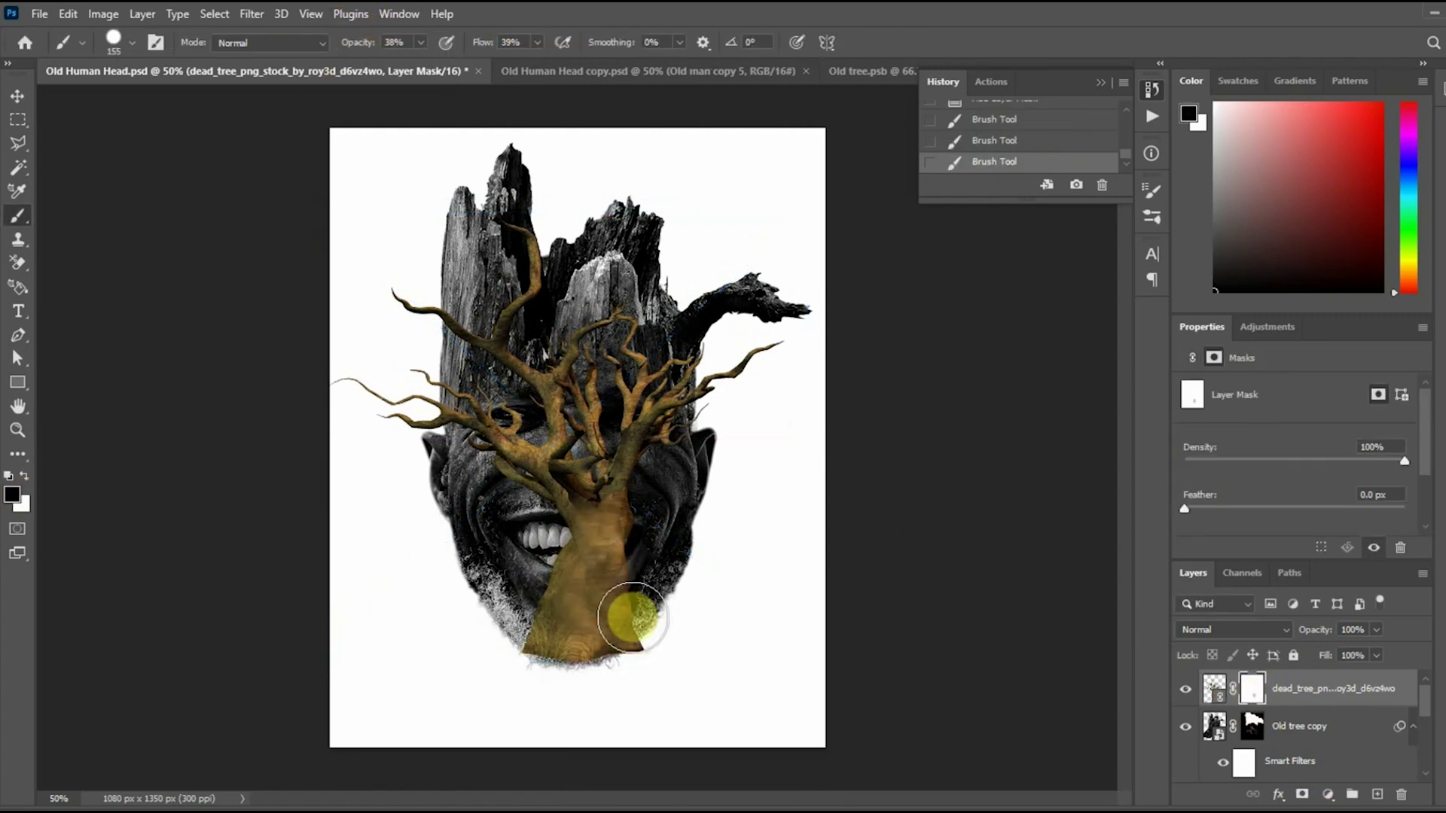
{"action": "left_click_drag", "start_coordinate": [635, 616], "coordinate": [625, 561]}
{"action": "left_click", "coordinate": [559, 655]}
{"action": "mouse_move", "coordinate": [559, 655]}
{"action": "left_mouse_down"}
{"action": "mouse_move", "coordinate": [656, 656]}
{"action": "mouse_move", "coordinate": [553, 659]}
{"action": "left_mouse_up"}
{"action": "left_click", "coordinate": [18, 96]}
{"action": "key", "text": "ctrl+z"}
{"action": "key", "text": "ctrl+z"}
{"action": "key", "text": "ctrl+z"}
{"action": "key", "text": "ctrl+z"}
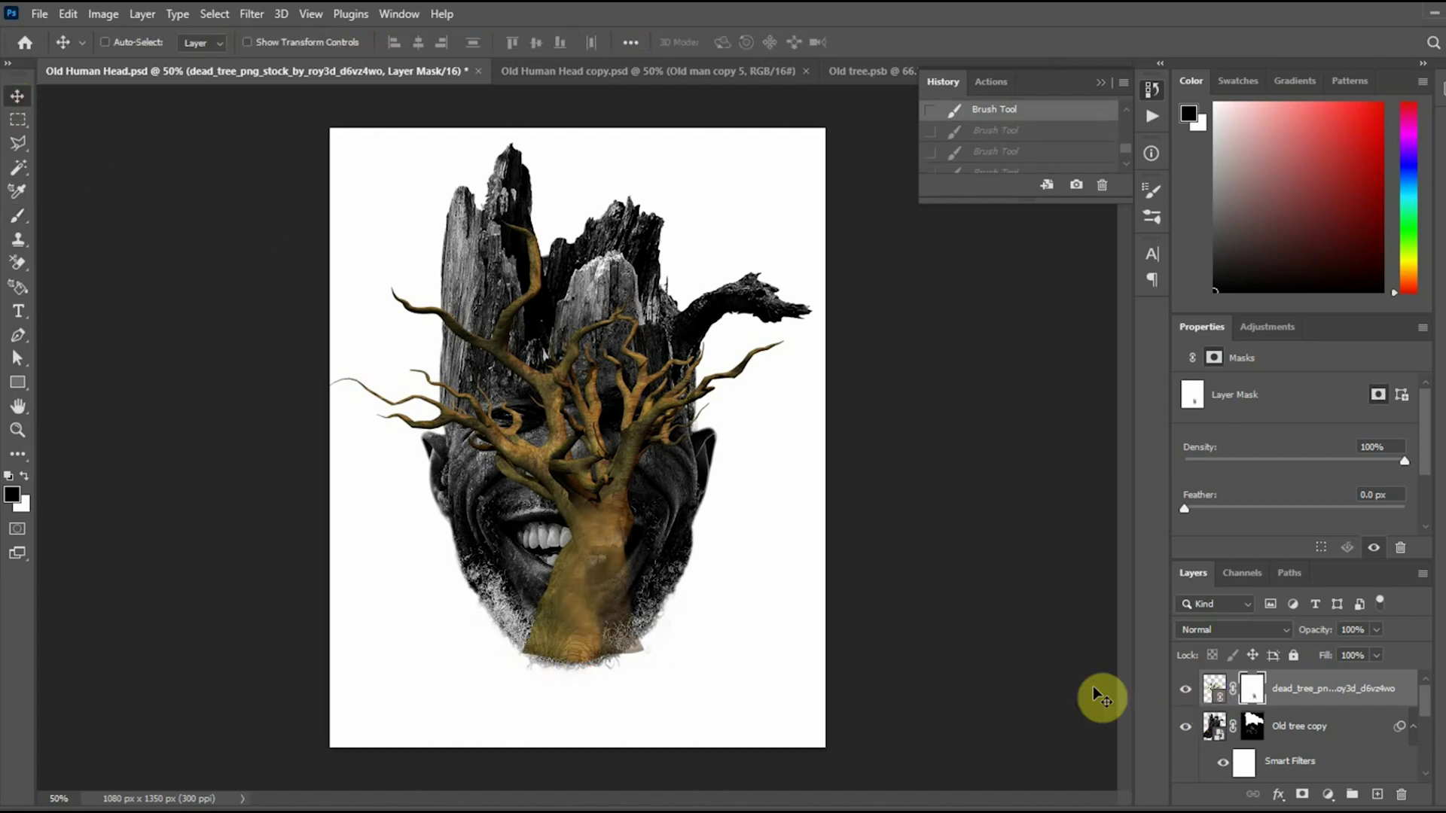
- Convert the dead tree layer to a smart object and apply a Black & White adjustment to it
{"action": "left_click", "coordinate": [38, 14]}
{"action": "left_click", "coordinate": [1229, 277]}
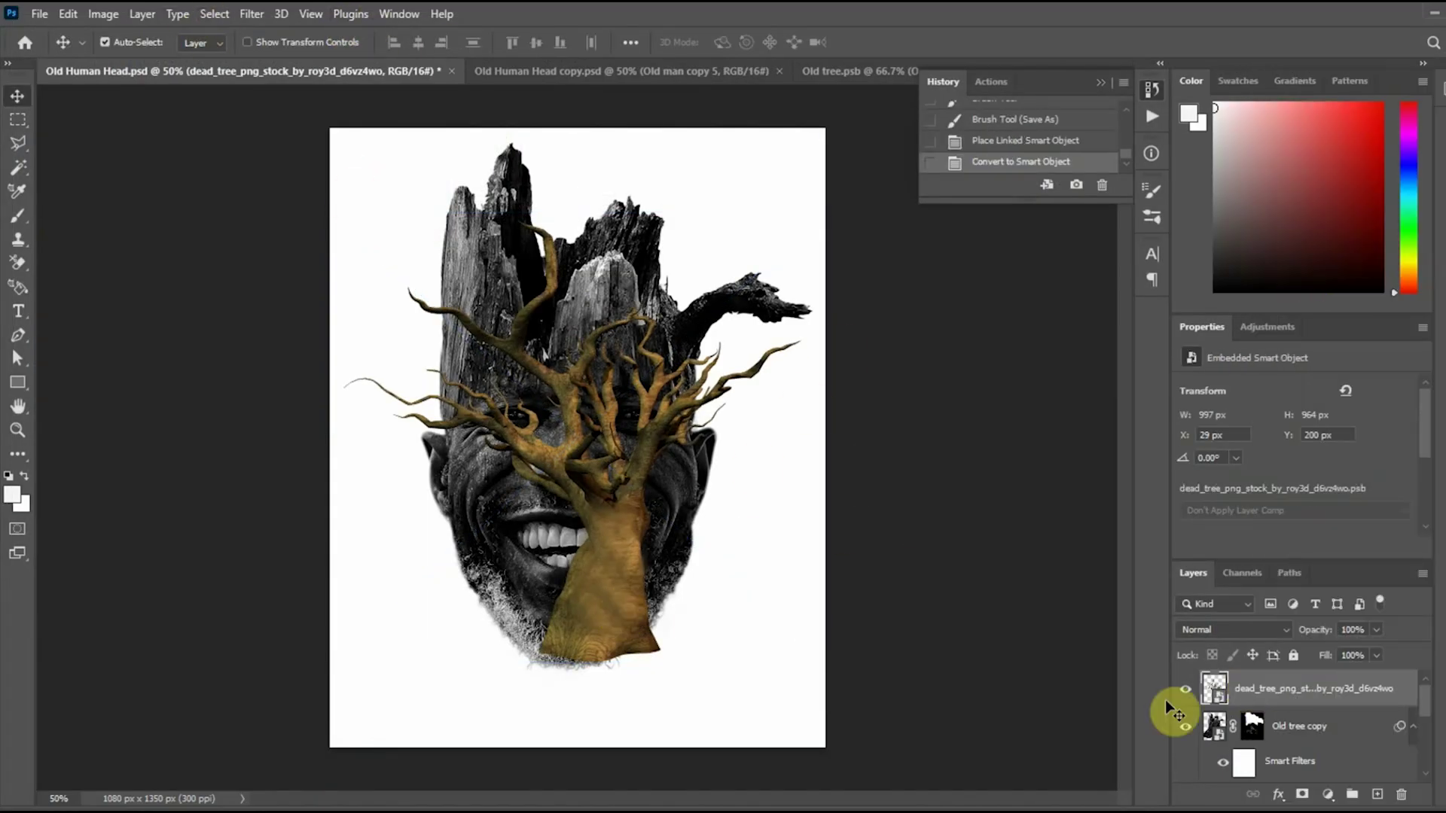
{"action": "left_click", "coordinate": [104, 13]}
{"action": "mouse_move", "coordinate": [141, 60]}
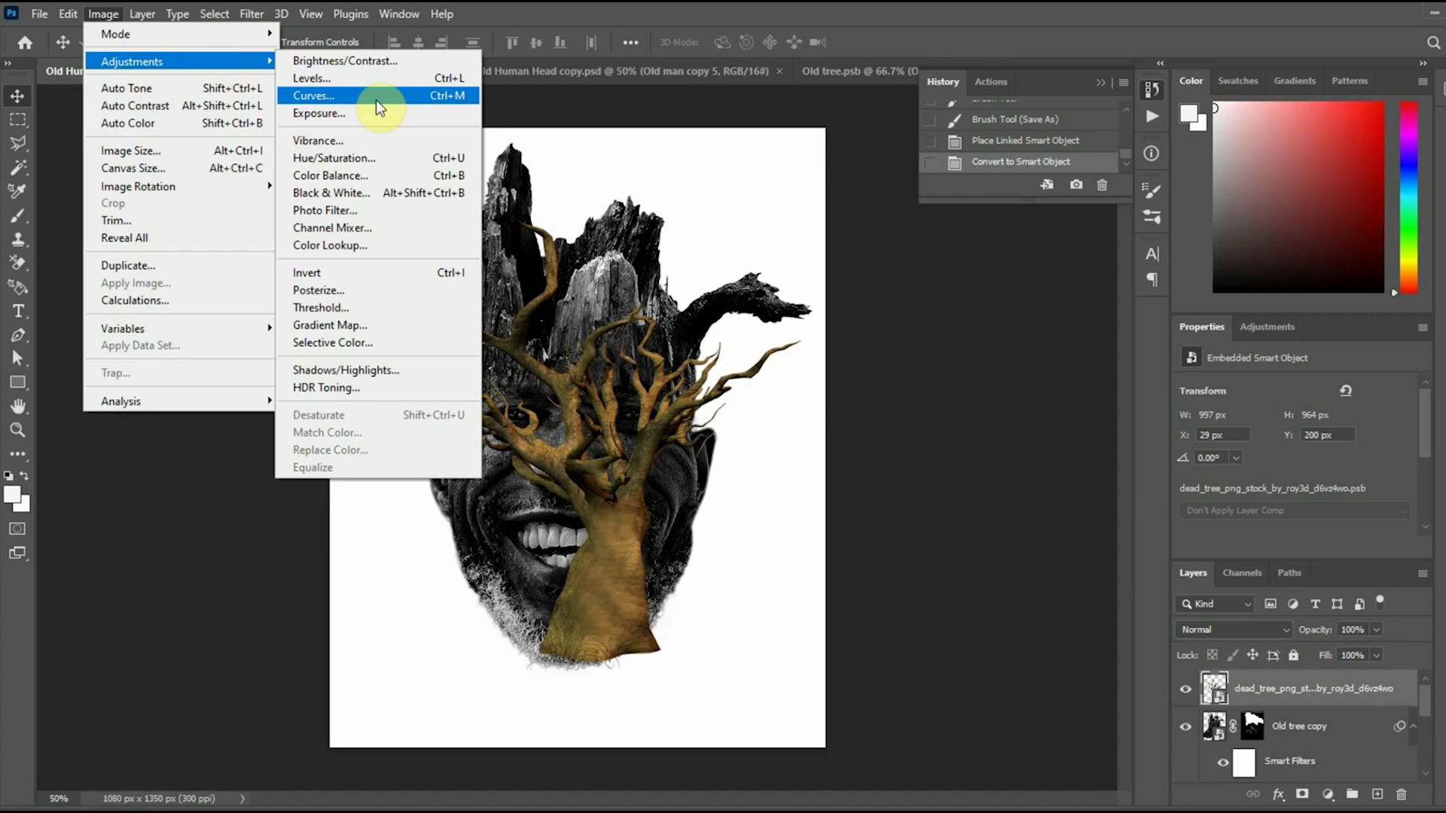
{"action": "left_click", "coordinate": [331, 192]}
{"action": "left_click_drag", "start_coordinate": [790, 196], "coordinate": [781, 196]}
{"action": "left_click", "coordinate": [988, 139]}
- Scale the dead tree to about 400 × 385 px, rotate it about -15.79°, and position it at the temple opposite the stump's branch
{"action": "key", "text": "ctrl+t"}
{"action": "left_click", "coordinate": [869, 337]}
{"action": "left_click_drag", "start_coordinate": [799, 662], "coordinate": [682, 581]}
{"action": "left_click_drag", "start_coordinate": [616, 471], "coordinate": [472, 391]}
{"action": "left_click_drag", "start_coordinate": [639, 543], "coordinate": [680, 481]}
{"action": "left_click_drag", "start_coordinate": [599, 454], "coordinate": [577, 437]}
{"action": "left_click_drag", "start_coordinate": [490, 441], "coordinate": [497, 490]}
{"action": "left_click_drag", "start_coordinate": [280, 322], "coordinate": [303, 339]}
{"action": "left_click_drag", "start_coordinate": [477, 468], "coordinate": [472, 449]}
{"action": "key", "text": "Return"}
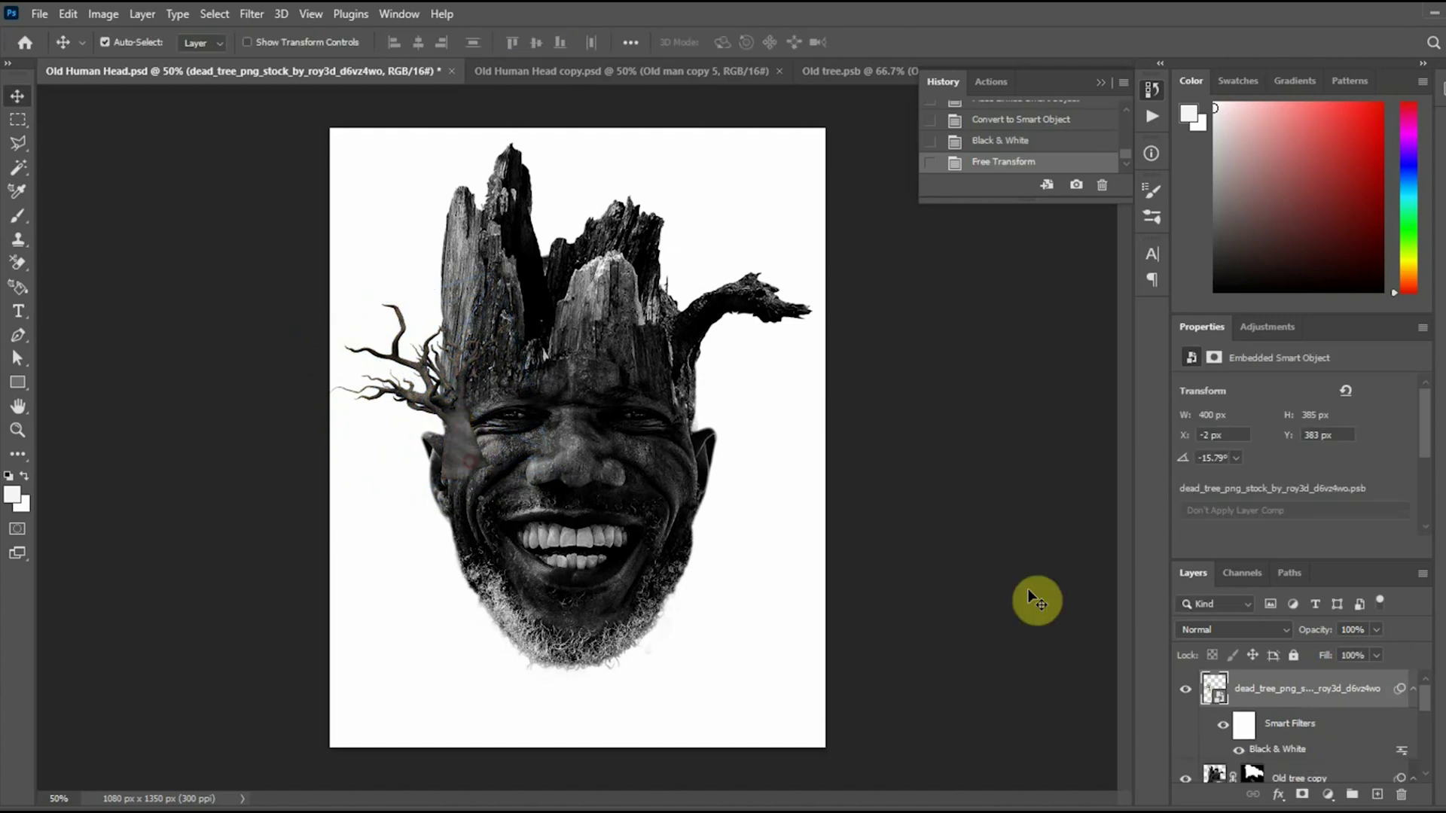
- Set both the foreground and background colors to black
{"action": "left_click", "coordinate": [12, 495]}
{"action": "left_click", "coordinate": [1229, 698]}
{"action": "key", "text": "Return"}
{"action": "left_click", "coordinate": [22, 506]}
{"action": "left_click_drag", "start_coordinate": [1243, 678], "coordinate": [1187, 710]}
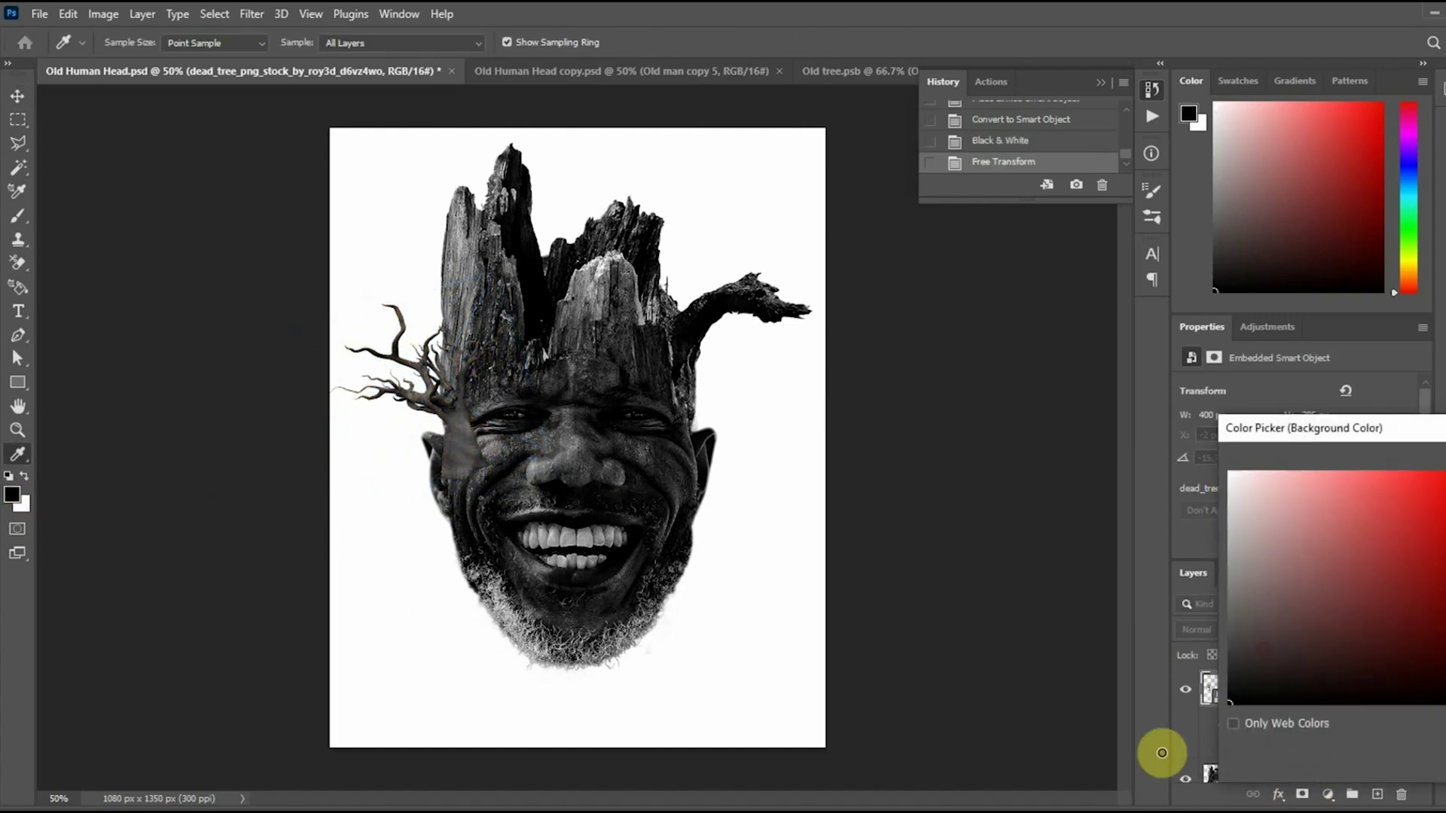
{"action": "key", "text": "Return"}
- Add a layer mask to the dead tree layer and paint black over the trunk where it overlaps the cheek
{"action": "left_click", "coordinate": [1303, 795]}
{"action": "left_click", "coordinate": [23, 219]}
{"action": "left_click", "coordinate": [471, 453]}
{"action": "left_click", "coordinate": [480, 451]}
{"action": "left_click", "coordinate": [490, 450]}
{"action": "left_click", "coordinate": [491, 447]}
{"action": "key", "text": "ctrl+plus"}
{"action": "key", "text": "ctrl+plus"}
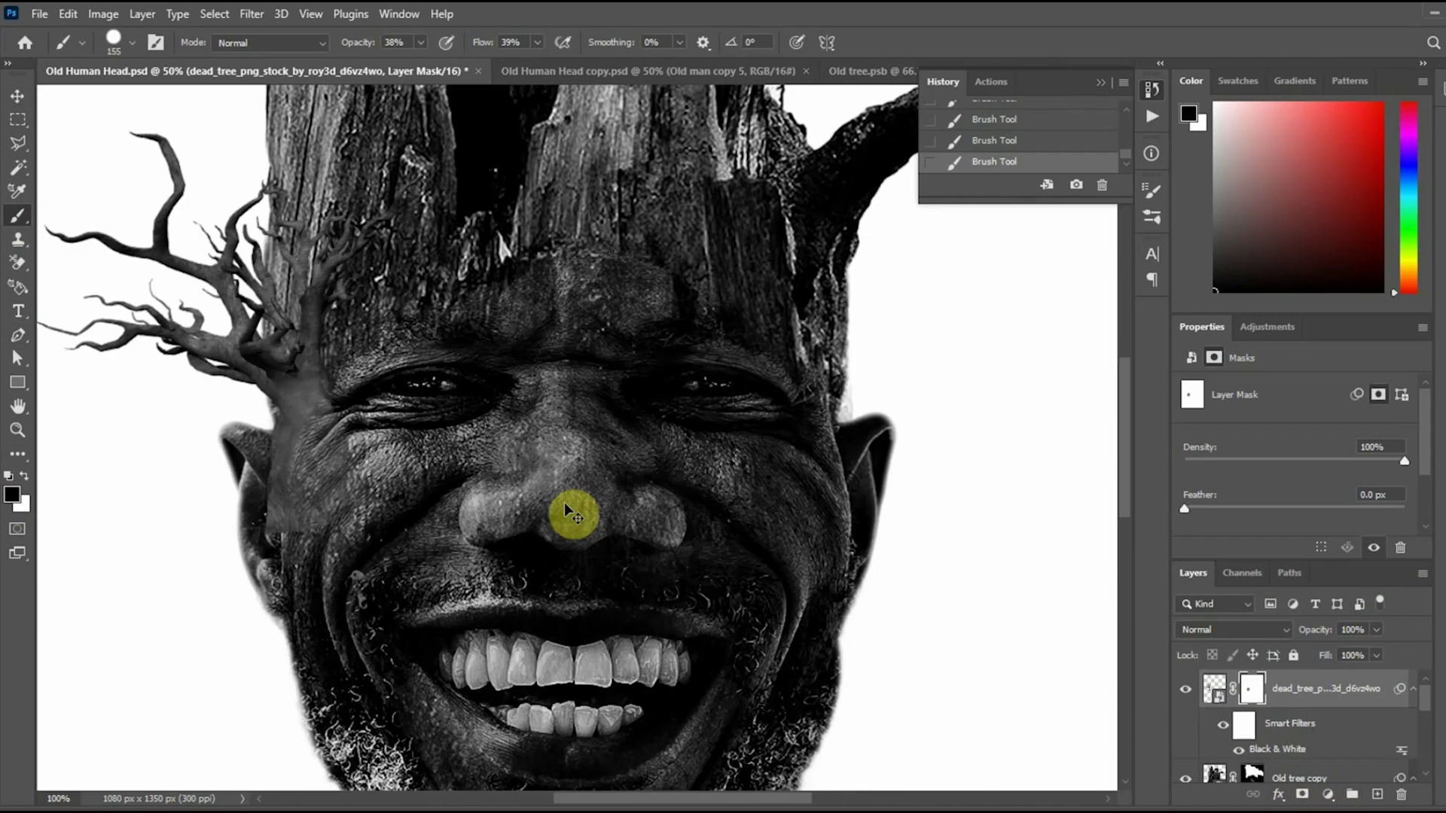
{"action": "left_click_drag", "start_coordinate": [121, 612], "coordinate": [527, 639]}
{"action": "left_click", "coordinate": [426, 620]}
{"action": "left_click", "coordinate": [377, 561]}
{"action": "right_click", "coordinate": [746, 400]}
{"action": "left_click_drag", "start_coordinate": [798, 435], "coordinate": [776, 436]}
{"action": "left_click", "coordinate": [616, 378]}
- Move the dead tree branches down toward the ear and paint black on the mask to blend the remaining trunk into the face
{"action": "left_click", "coordinate": [17, 97]}
{"action": "mouse_move", "coordinate": [377, 235]}
{"action": "left_mouse_down"}
{"action": "mouse_move", "coordinate": [371, 194]}
{"action": "mouse_move", "coordinate": [380, 334]}
{"action": "mouse_move", "coordinate": [391, 301]}
{"action": "left_mouse_up"}
{"action": "left_click", "coordinate": [18, 215]}
{"action": "left_click", "coordinate": [516, 534]}
{"action": "left_click", "coordinate": [529, 631]}
{"action": "left_click", "coordinate": [610, 542]}
{"action": "left_click", "coordinate": [616, 482]}
{"action": "mouse_move", "coordinate": [639, 427]}
{"action": "left_mouse_down"}
{"action": "mouse_move", "coordinate": [588, 475]}
{"action": "mouse_move", "coordinate": [512, 636]}
{"action": "mouse_move", "coordinate": [493, 570]}
{"action": "mouse_move", "coordinate": [524, 601]}
{"action": "mouse_move", "coordinate": [682, 312]}
{"action": "mouse_move", "coordinate": [836, 330]}
{"action": "left_mouse_up"}
{"action": "key", "text": "ctrl+0"}
{"action": "key", "text": "v"}
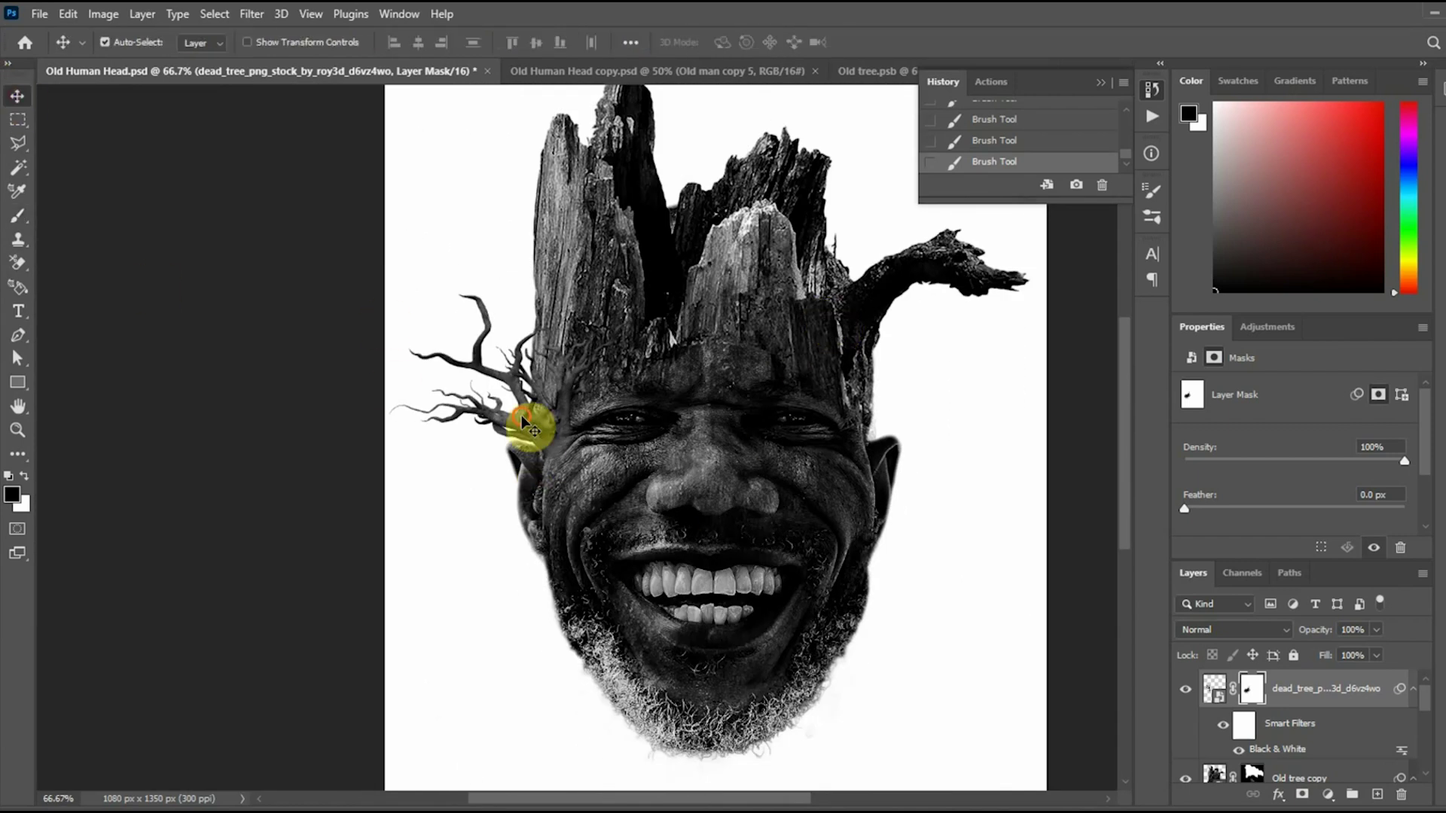
- Apply a Camera Raw Filter to the dead tree layer itself with increased Texture, Clarity and Dehaze
{"action": "left_click", "coordinate": [260, 23]}
{"action": "left_click", "coordinate": [278, 31]}
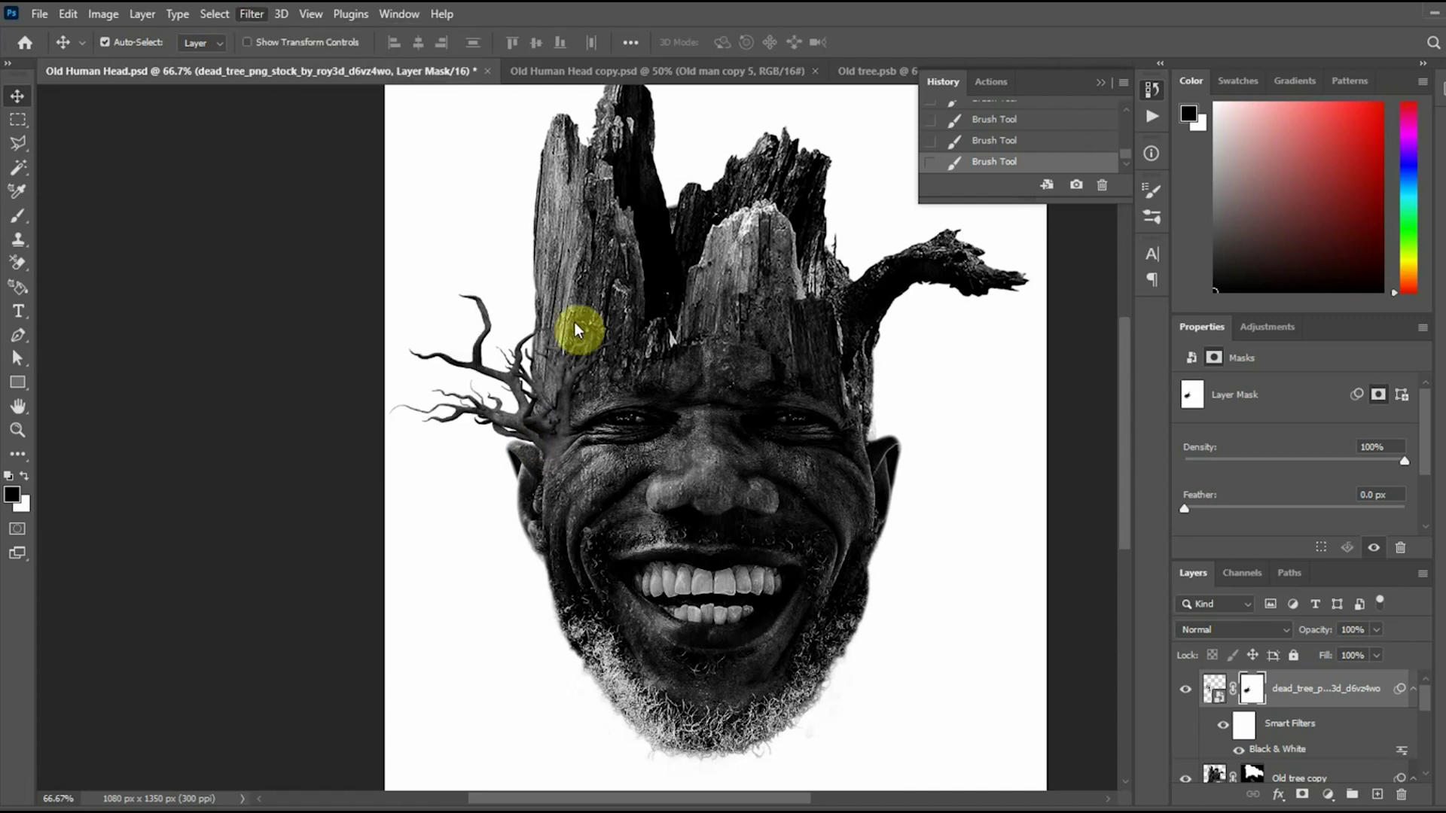
{"action": "left_click", "coordinate": [1212, 689]}
{"action": "left_click", "coordinate": [256, 15]}
{"action": "left_click", "coordinate": [271, 32]}
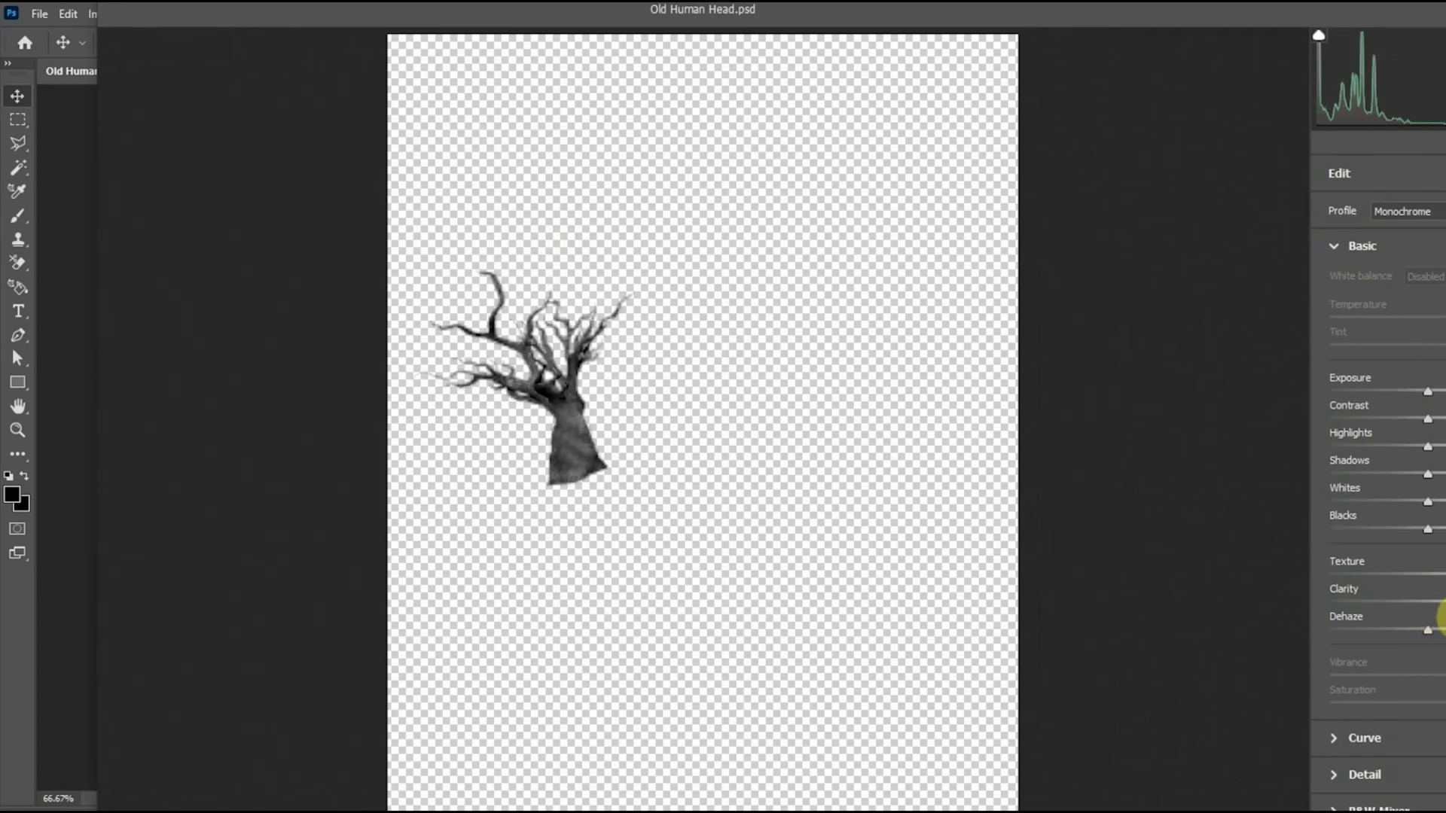
{"action": "left_click_drag", "start_coordinate": [1425, 638], "coordinate": [1444, 634]}
{"action": "key", "text": "Return"}
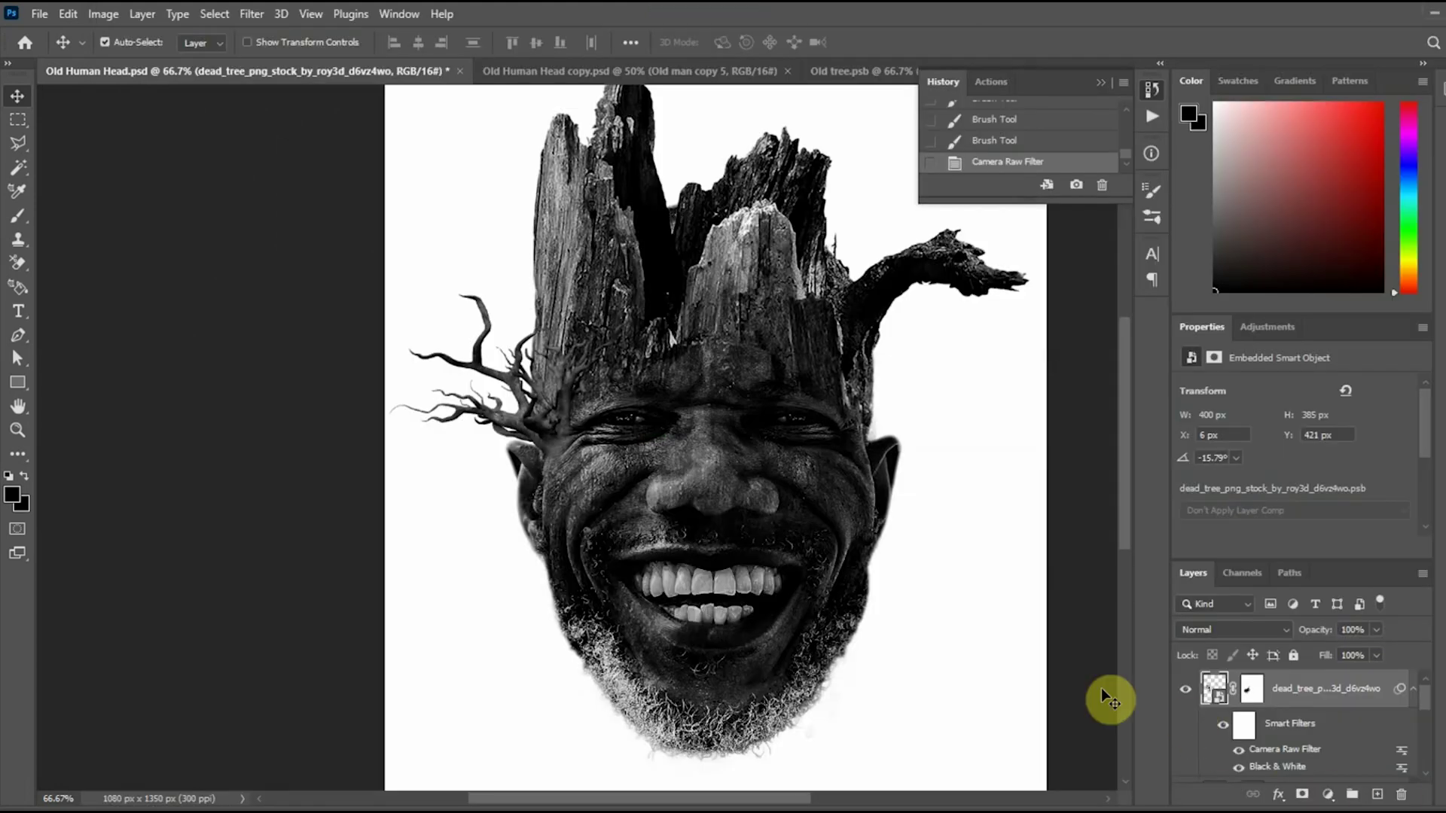
- Nudge the dead tree branches slightly upward and apply a second Camera Raw Filter with increased Texture and Clarity
{"action": "key", "text": "ctrl+plus"}
{"action": "key", "text": "ctrl+plus"}
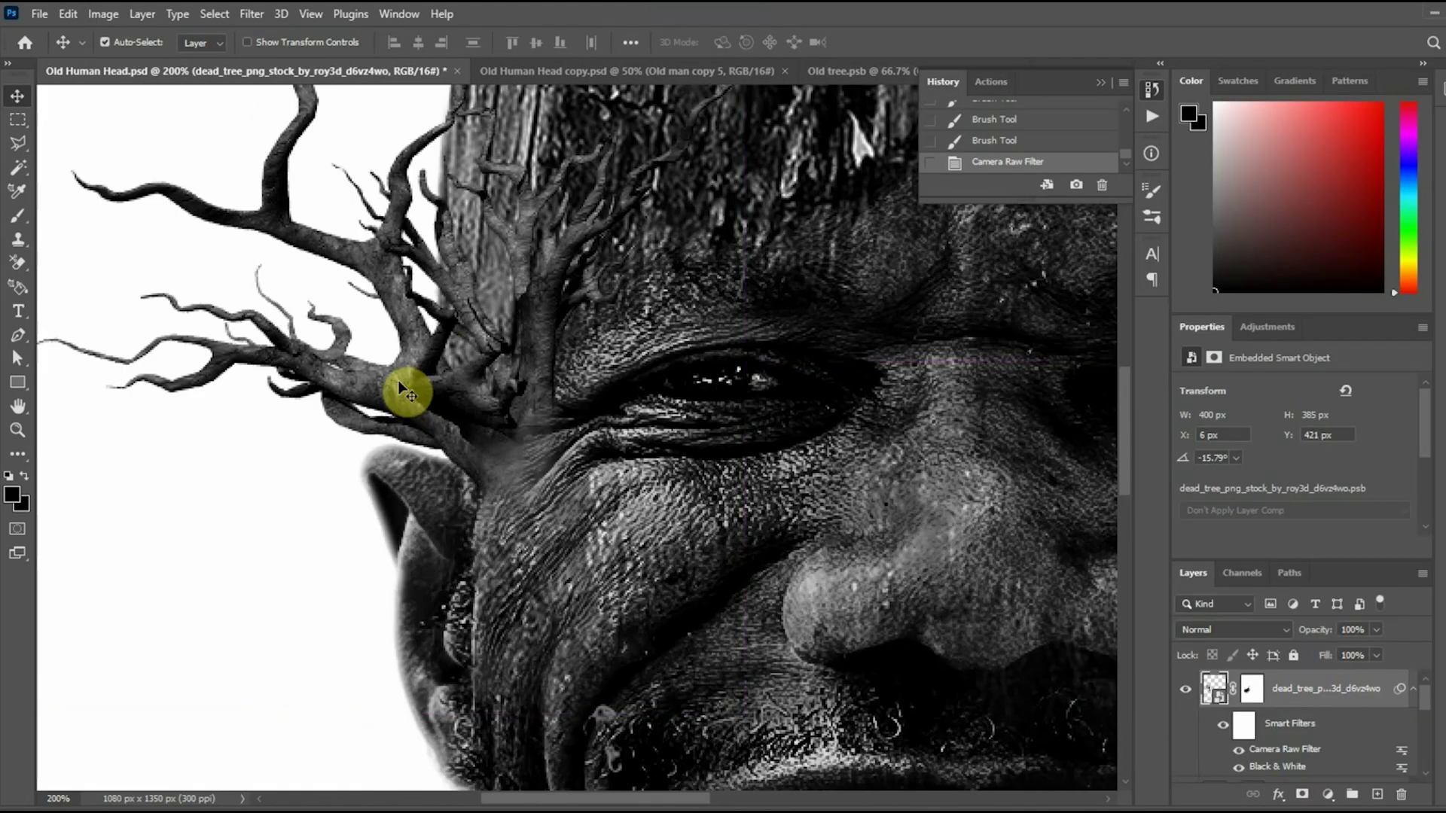
{"action": "left_click_drag", "start_coordinate": [408, 385], "coordinate": [408, 382]}
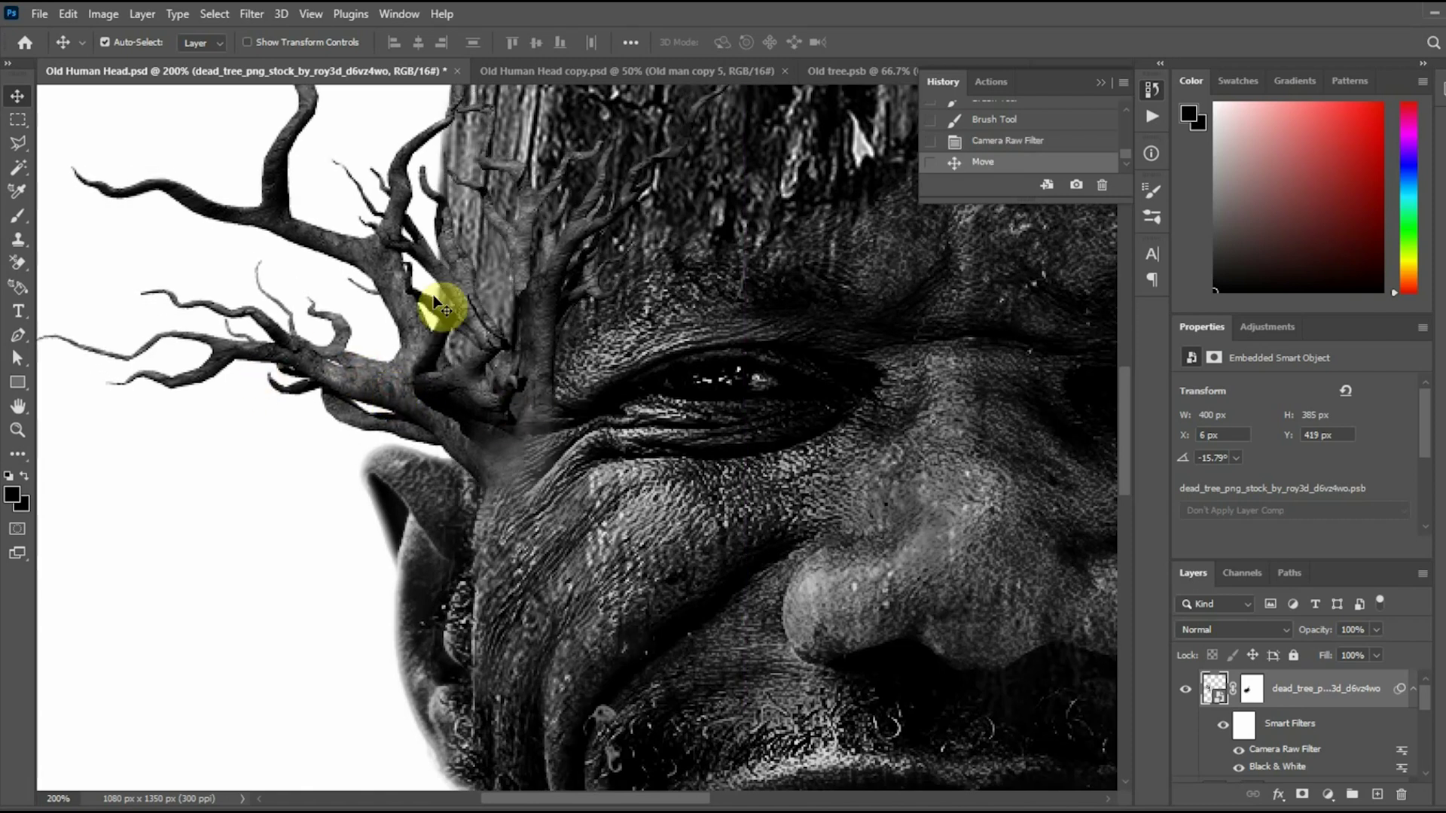
{"action": "left_click", "coordinate": [252, 14]}
{"action": "left_click", "coordinate": [299, 150]}
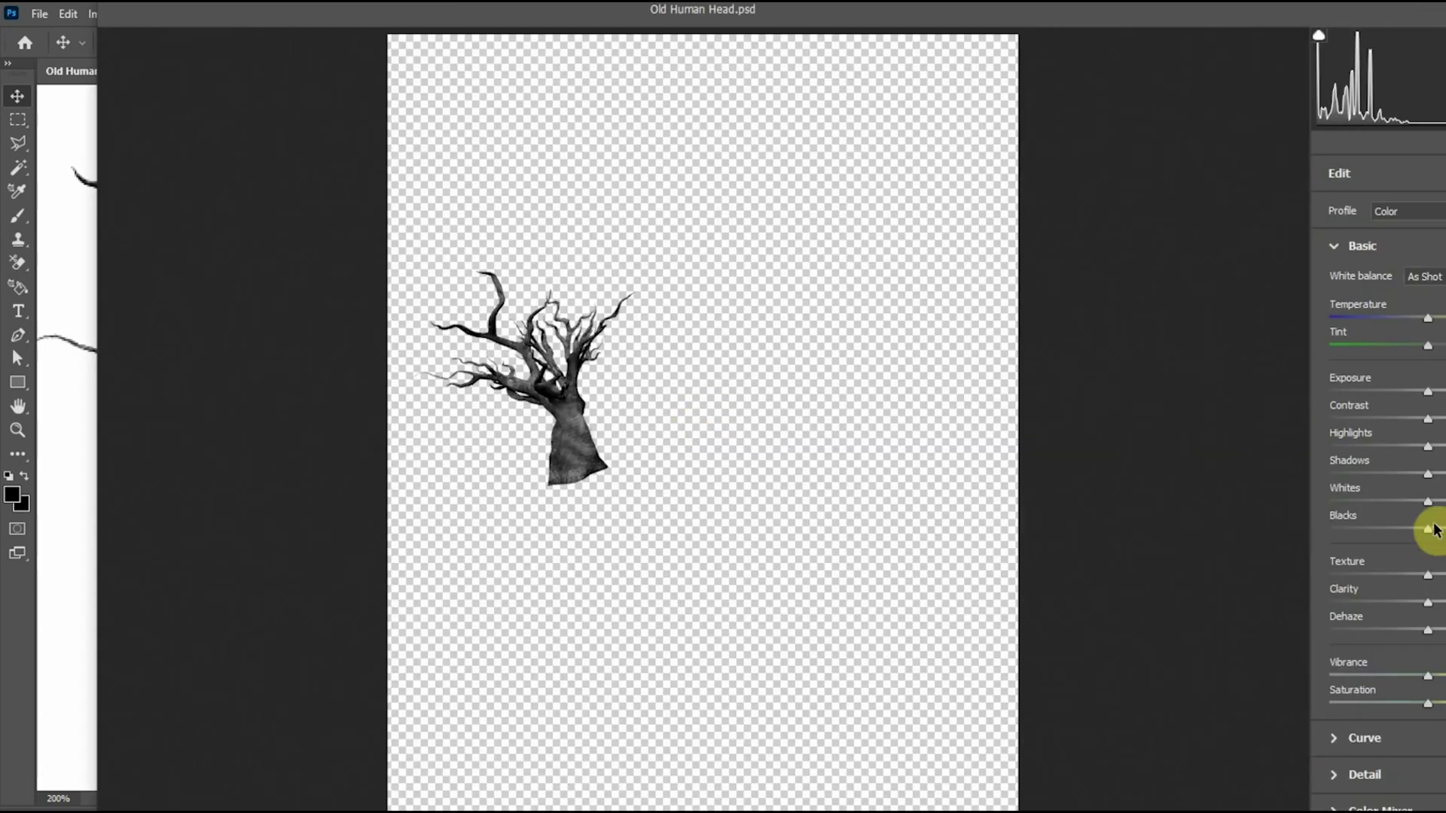
{"action": "scroll", "coordinate": [1378, 482], "scroll_direction": "down", "scroll_amount": 3}
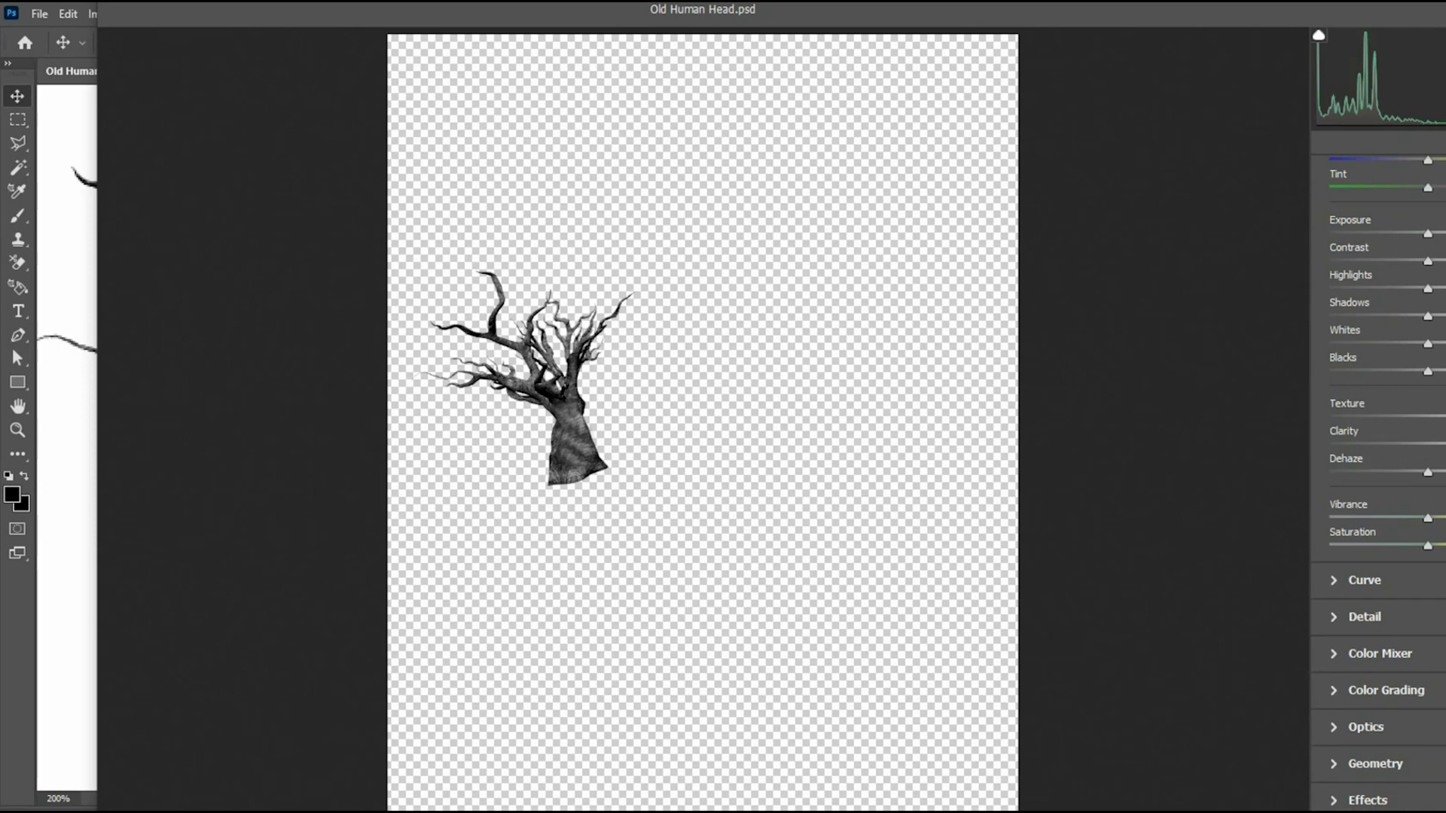
{"action": "left_click", "coordinate": [1338, 624]}
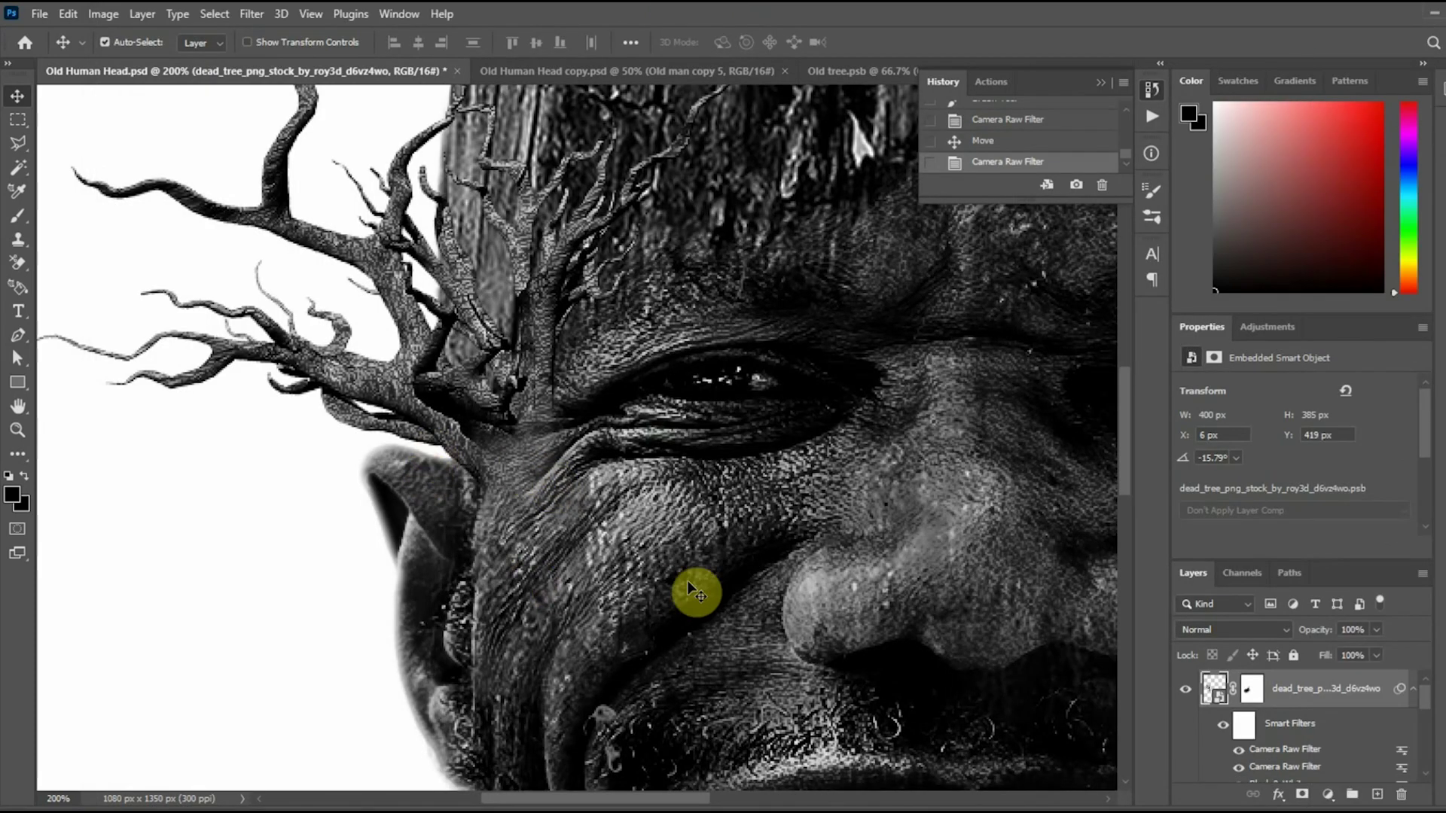
- Shift the dead tree branches slightly down onto the temple and select their layer mask to refine the blend with the brush
{"action": "key", "text": "ctrl+minus"}
{"action": "key", "text": "ctrl+minus"}
{"action": "key", "text": "ctrl+plus"}
{"action": "key", "text": "ctrl+plus"}
{"action": "left_click_drag", "start_coordinate": [399, 388], "coordinate": [404, 399]}
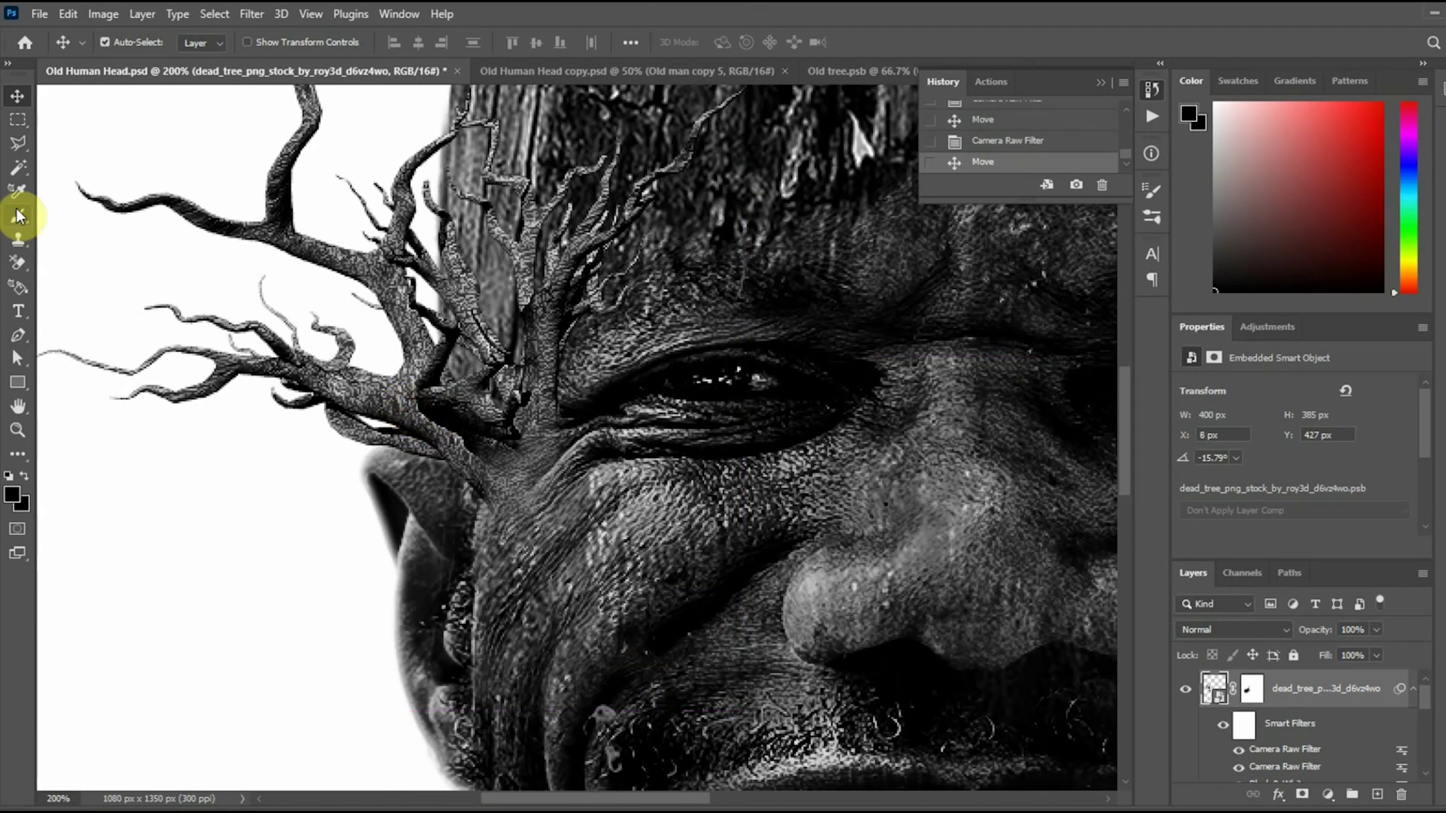
{"action": "left_click", "coordinate": [17, 215]}
{"action": "left_click", "coordinate": [1252, 687]}
{"action": "mouse_move", "coordinate": [1069, 724]}
{"action": "left_mouse_down"}
{"action": "mouse_move", "coordinate": [597, 597]}
{"action": "mouse_move", "coordinate": [527, 669]}
{"action": "mouse_move", "coordinate": [678, 694]}
{"action": "left_mouse_up"}
{"action": "key", "text": "ctrl+0"}
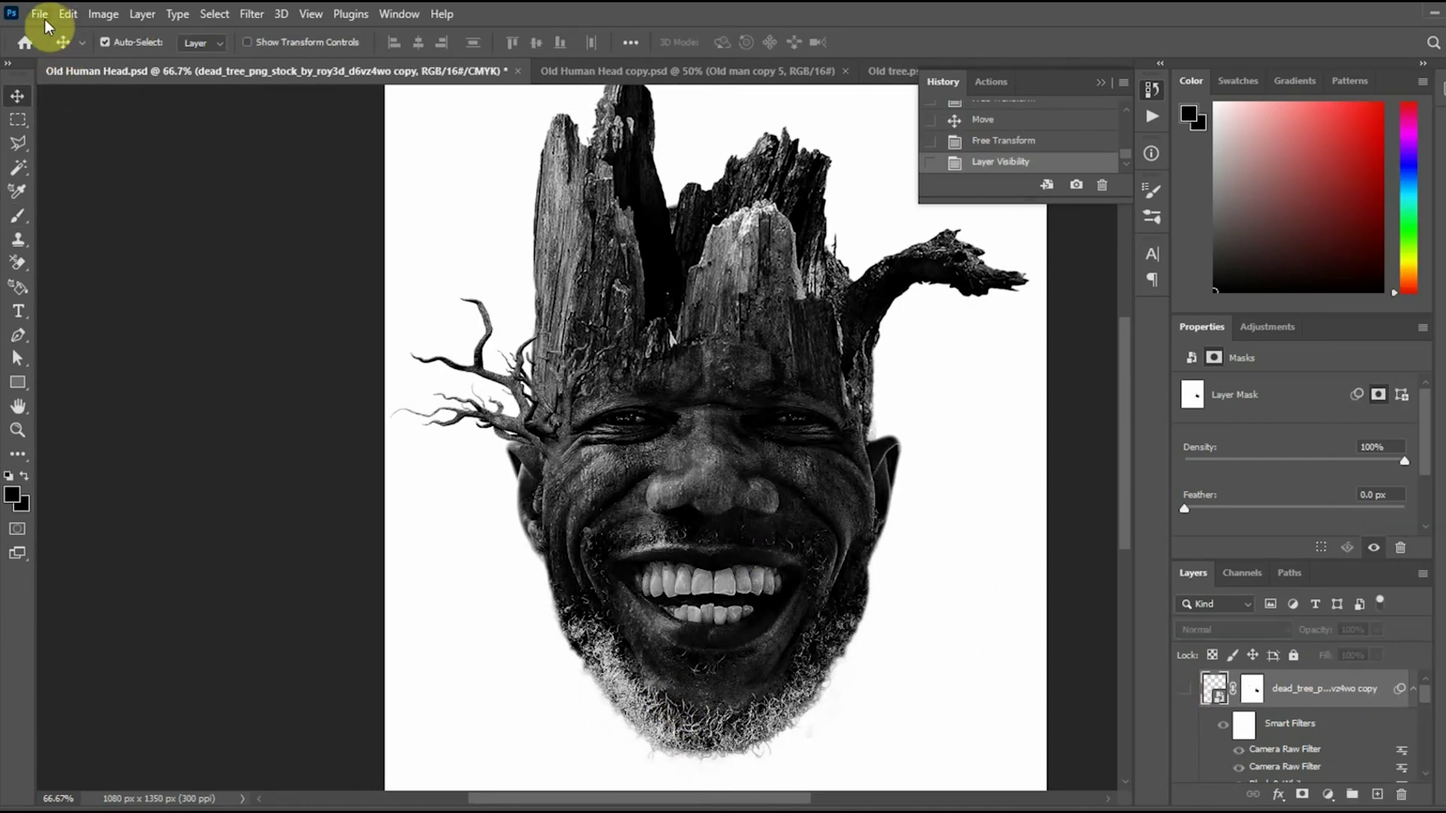
- Place the linked ivy_4_by_black_b_o_x_d5qjfv4 image and scale it to about 231 × 352 px over the tall stump spike above the forehead
{"action": "left_click", "coordinate": [41, 15]}
{"action": "left_click", "coordinate": [89, 395]}
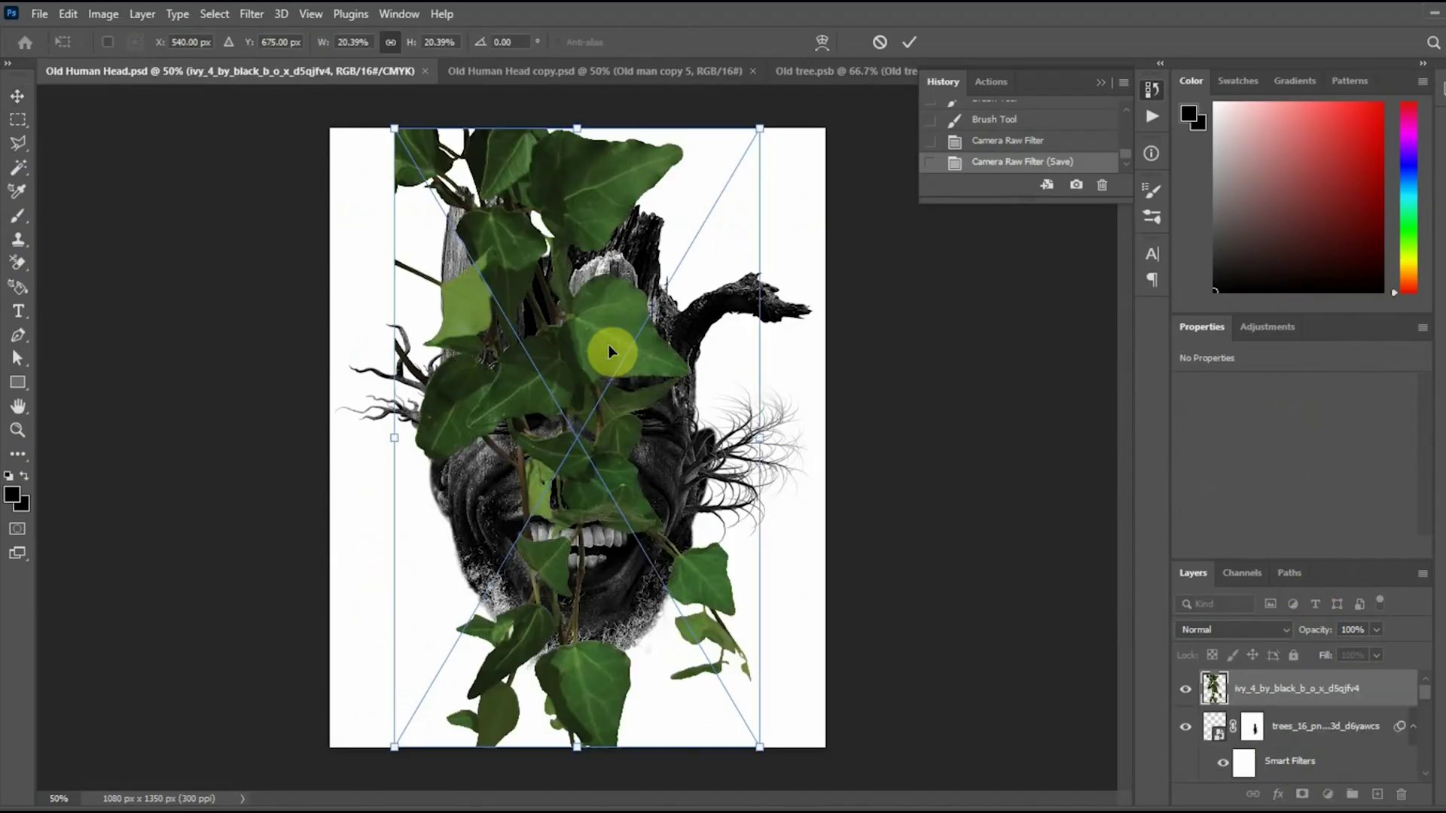
{"action": "left_click_drag", "start_coordinate": [459, 588], "coordinate": [489, 606]}
{"action": "left_click_drag", "start_coordinate": [729, 116], "coordinate": [645, 289]}
{"action": "left_click_drag", "start_coordinate": [553, 299], "coordinate": [509, 124]}
{"action": "left_click_drag", "start_coordinate": [633, 390], "coordinate": [585, 335]}
{"action": "mouse_move", "coordinate": [532, 285]}
{"action": "left_mouse_down"}
{"action": "mouse_move", "coordinate": [500, 273]}
{"action": "mouse_move", "coordinate": [517, 298]}
{"action": "left_mouse_up"}
{"action": "key", "text": "Return"}
- Convert the ivy layer to a smart object and add a layer mask to it
{"action": "right_click", "coordinate": [1242, 702]}
{"action": "left_click", "coordinate": [1280, 301]}
{"action": "left_click", "coordinate": [1301, 793]}
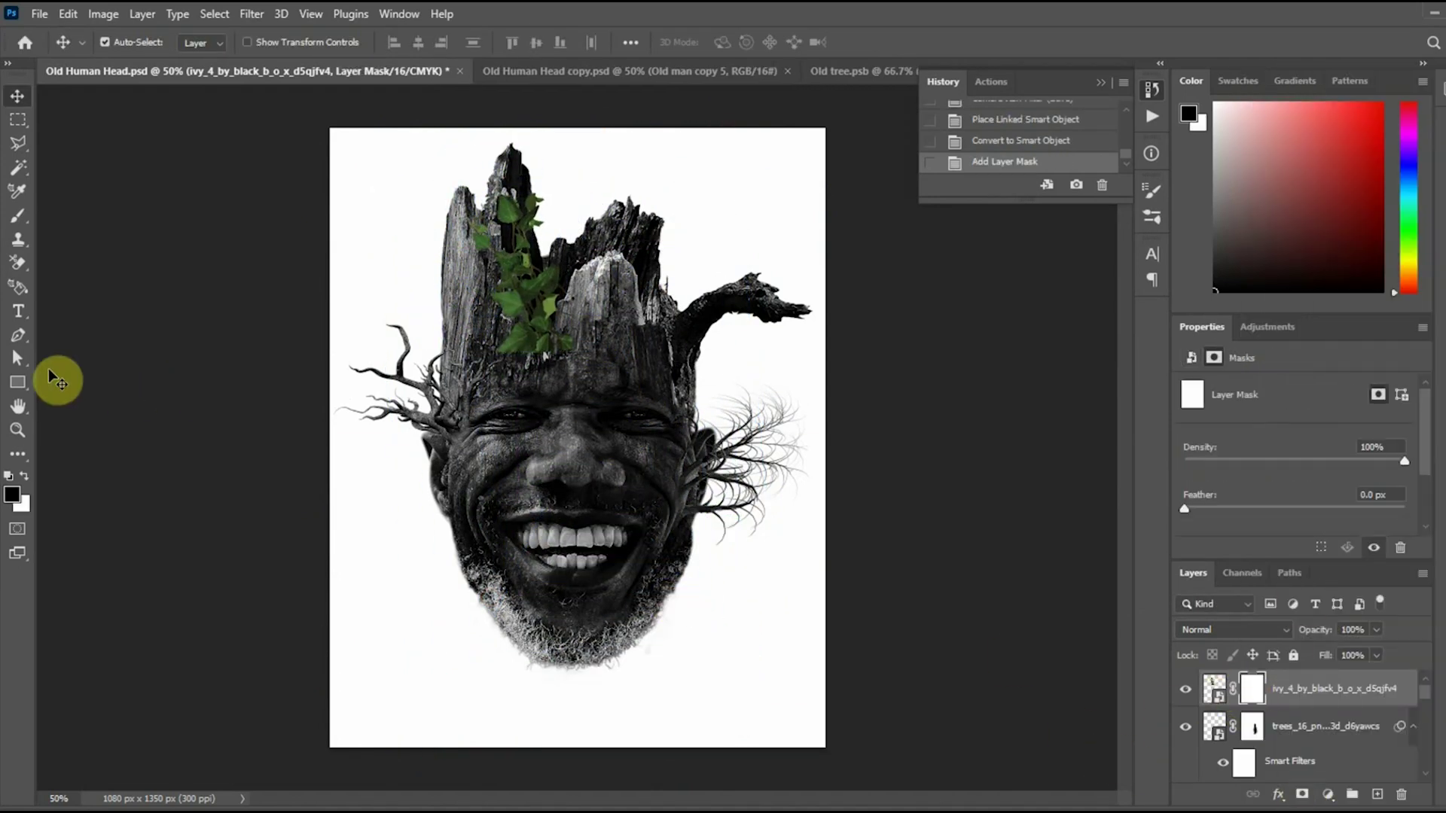
- Paint black on the ivy mask with a soft 139 px brush to fade the outer stem and leaf, and undo the last stroke
{"action": "left_click", "coordinate": [17, 218]}
{"action": "scroll", "coordinate": [677, 413], "scroll_direction": "up", "scroll_amount": 4}
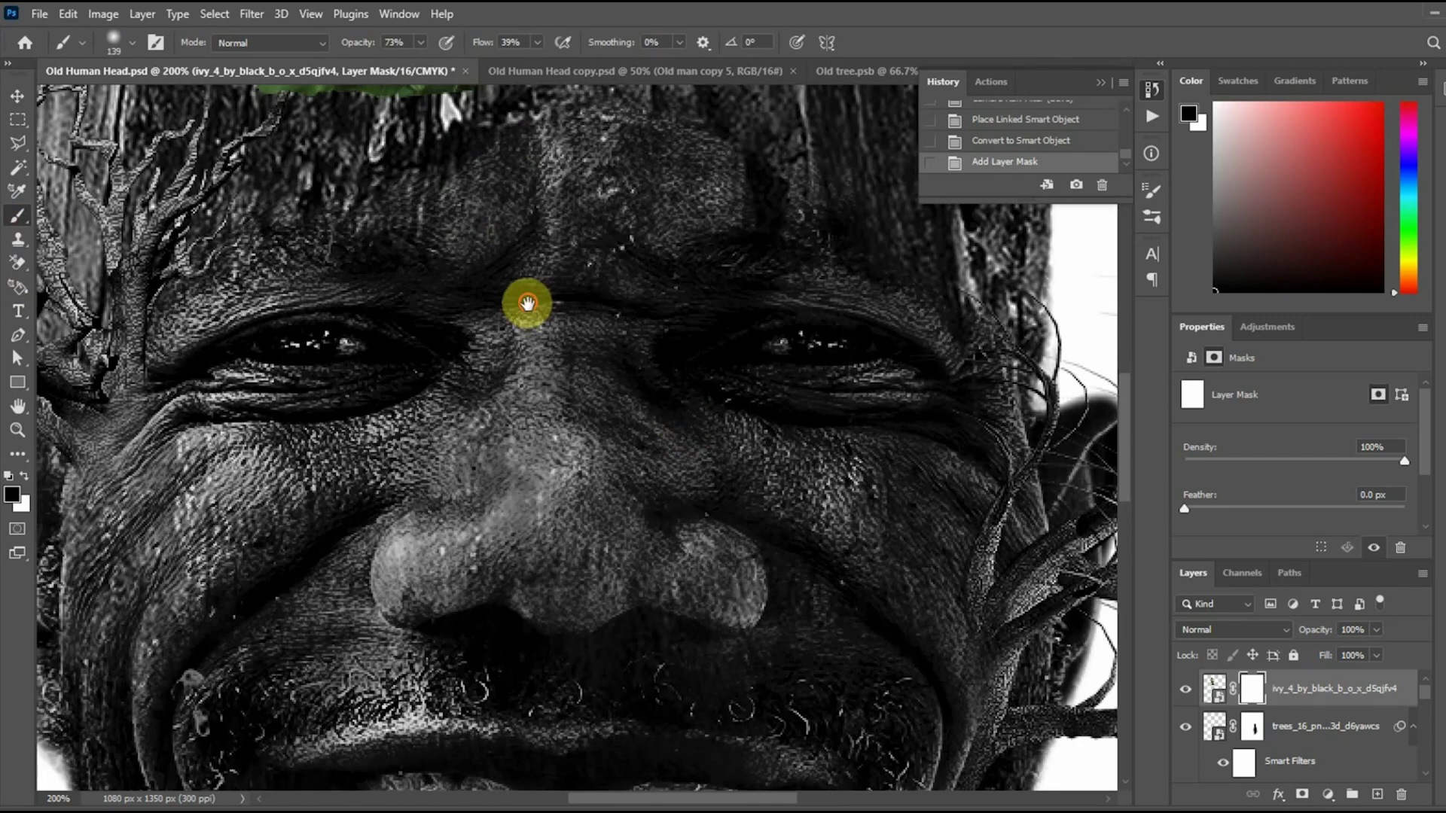
{"action": "left_click_drag", "start_coordinate": [527, 303], "coordinate": [595, 702]}
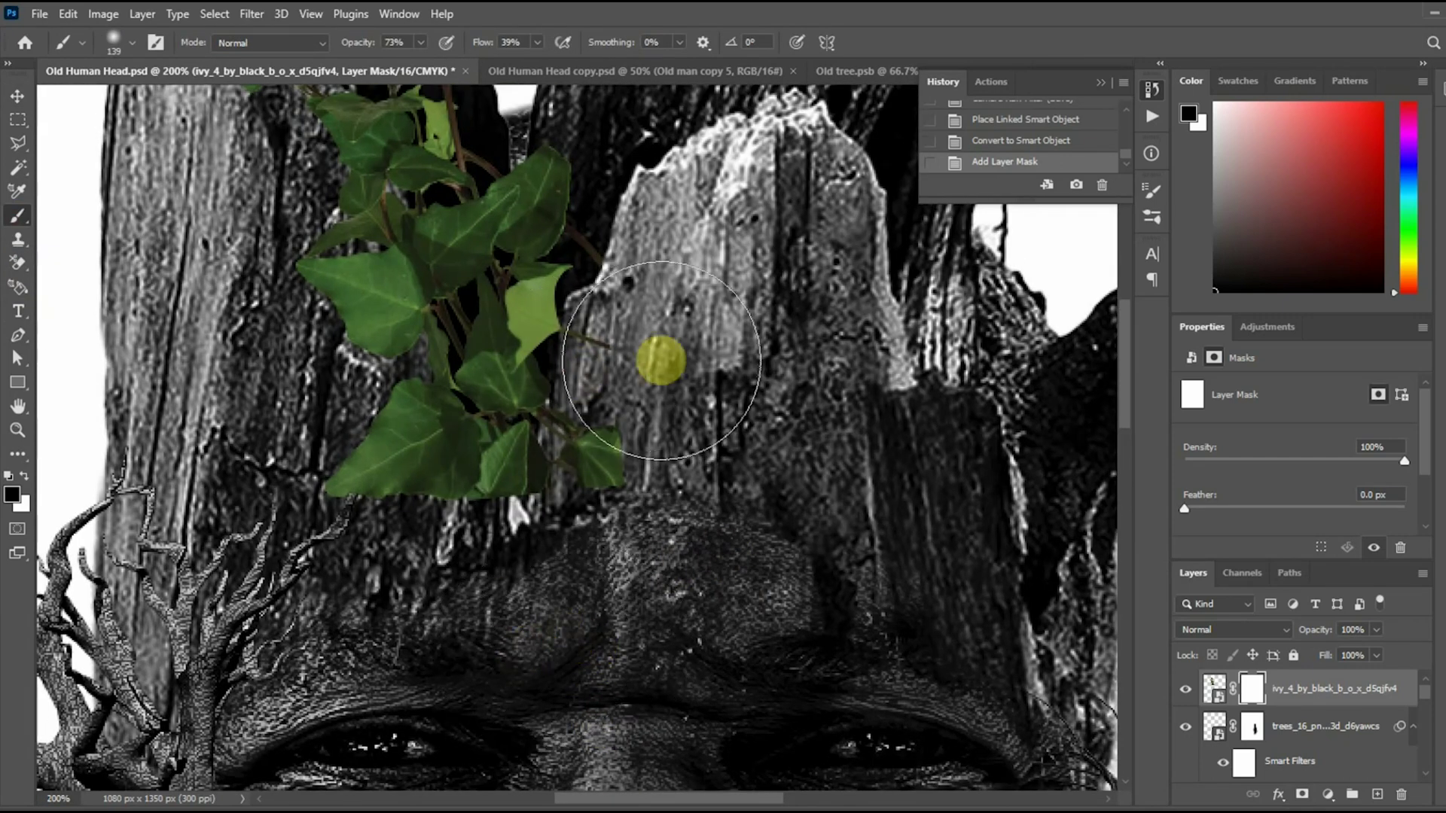
{"action": "left_click_drag", "start_coordinate": [661, 361], "coordinate": [669, 333]}
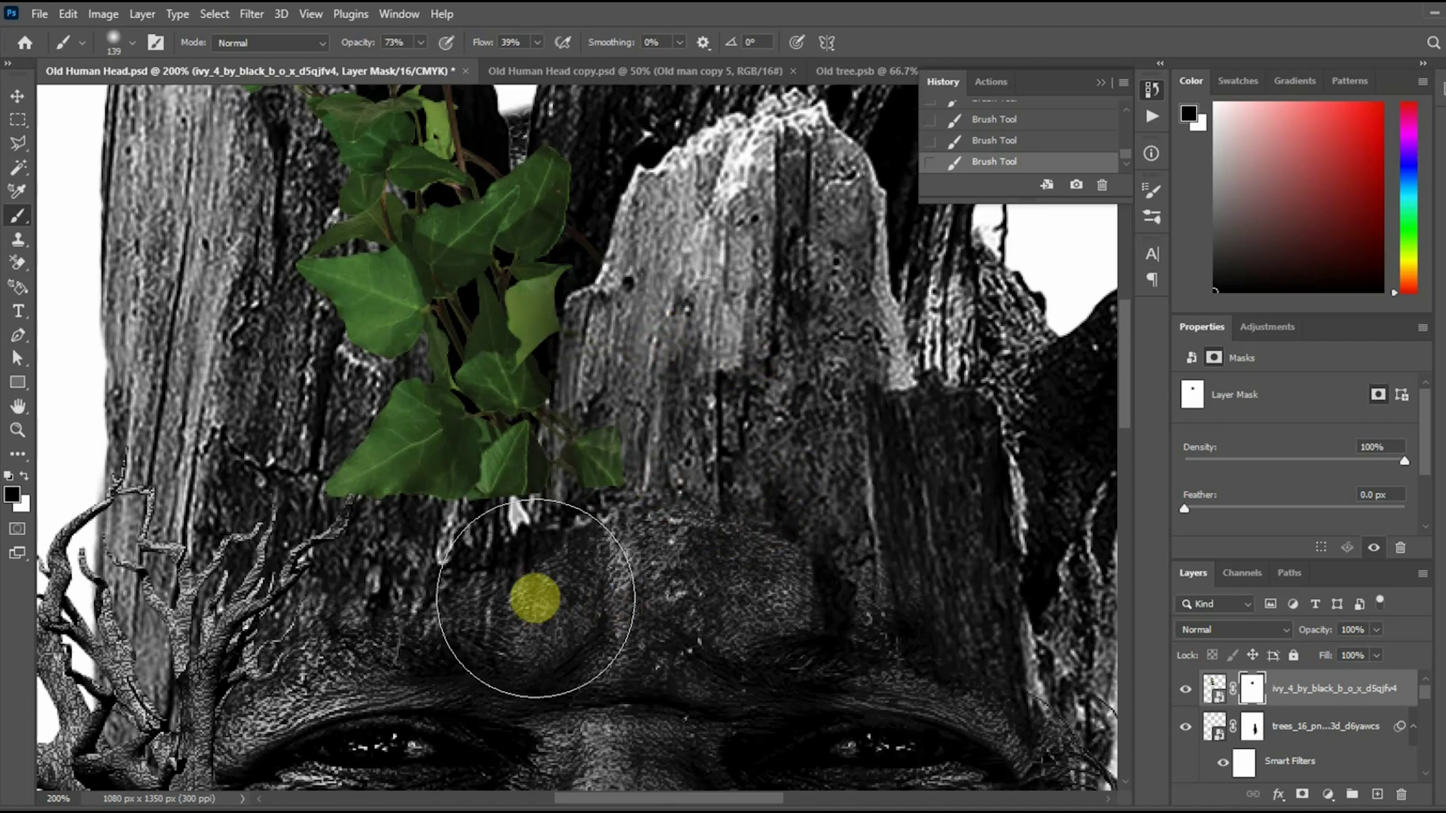
{"action": "key", "text": "ctrl+z"}
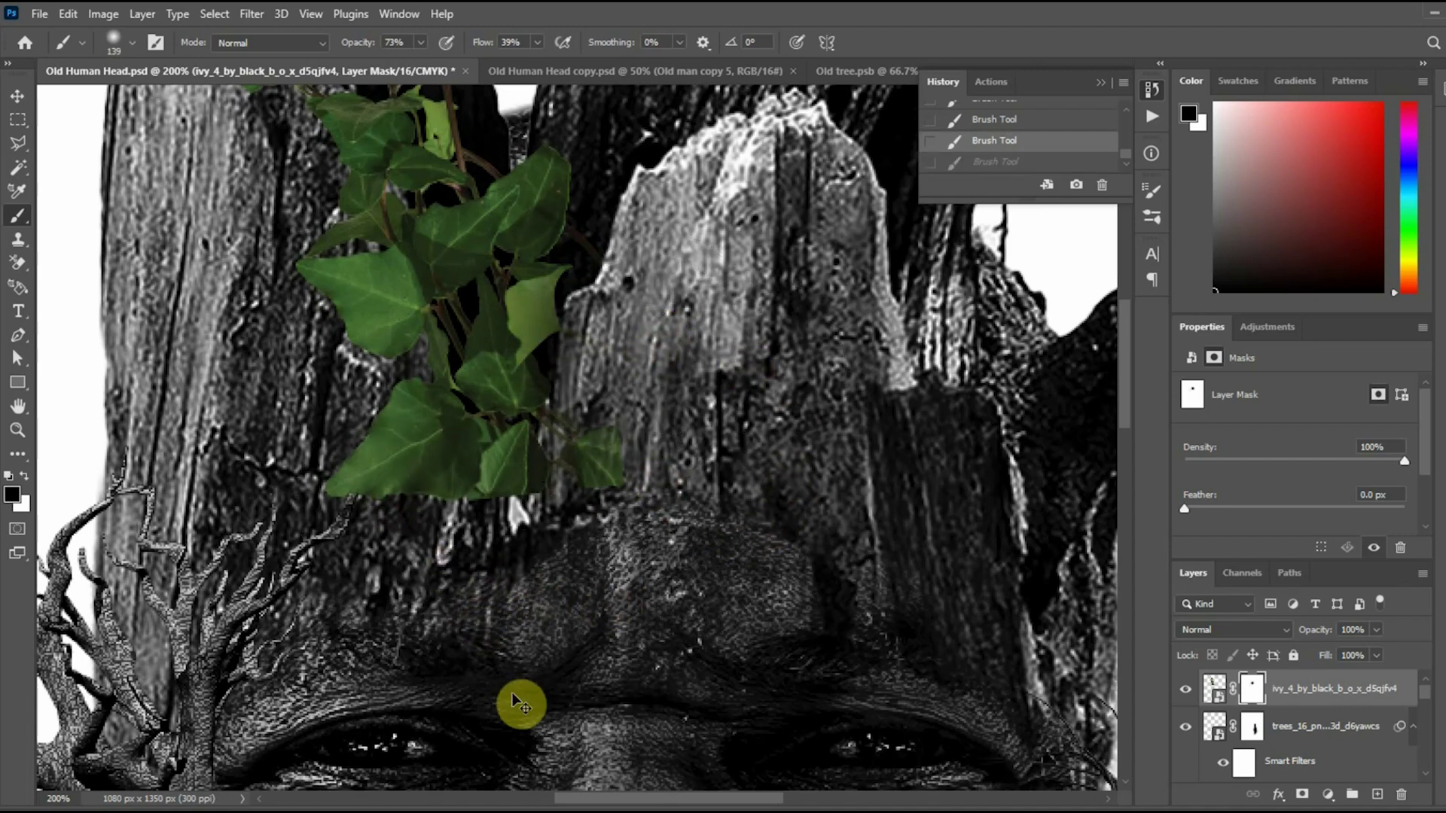
{"action": "key", "text": "ctrl+minus"}
{"action": "key", "text": "ctrl+minus"}
{"action": "left_click", "coordinate": [16, 96]}
{"action": "left_click", "coordinate": [103, 14]}
{"action": "mouse_move", "coordinate": [143, 66]}
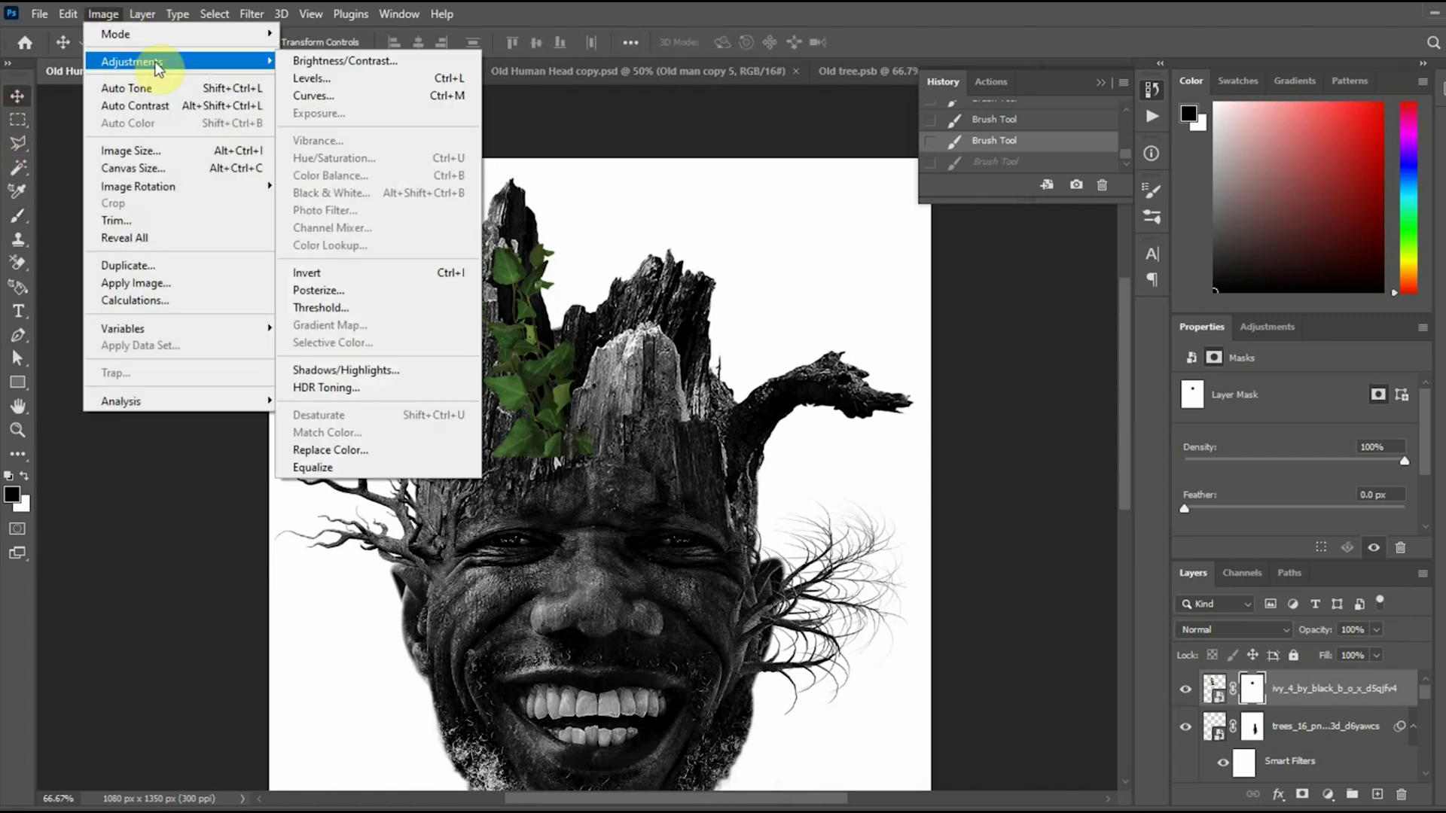
{"action": "left_click", "coordinate": [311, 79]}
{"action": "left_click_drag", "start_coordinate": [883, 355], "coordinate": [889, 355]}
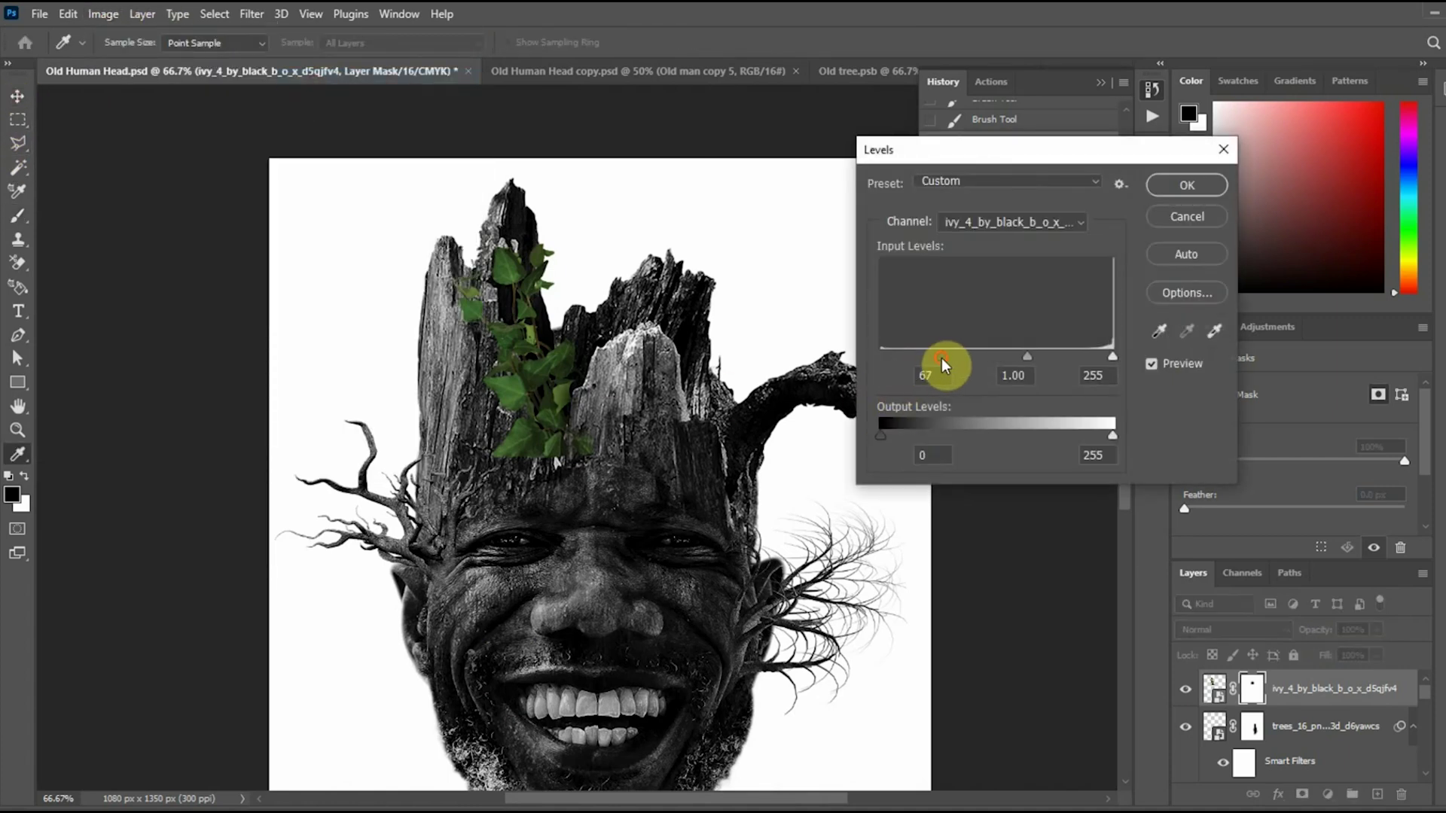
{"action": "key", "text": "Escape"}
- Apply a Levels adjustment to the ivy layer itself with input levels of 8, 1.08 and 255
{"action": "left_click", "coordinate": [1212, 688]}
{"action": "left_click", "coordinate": [104, 13]}
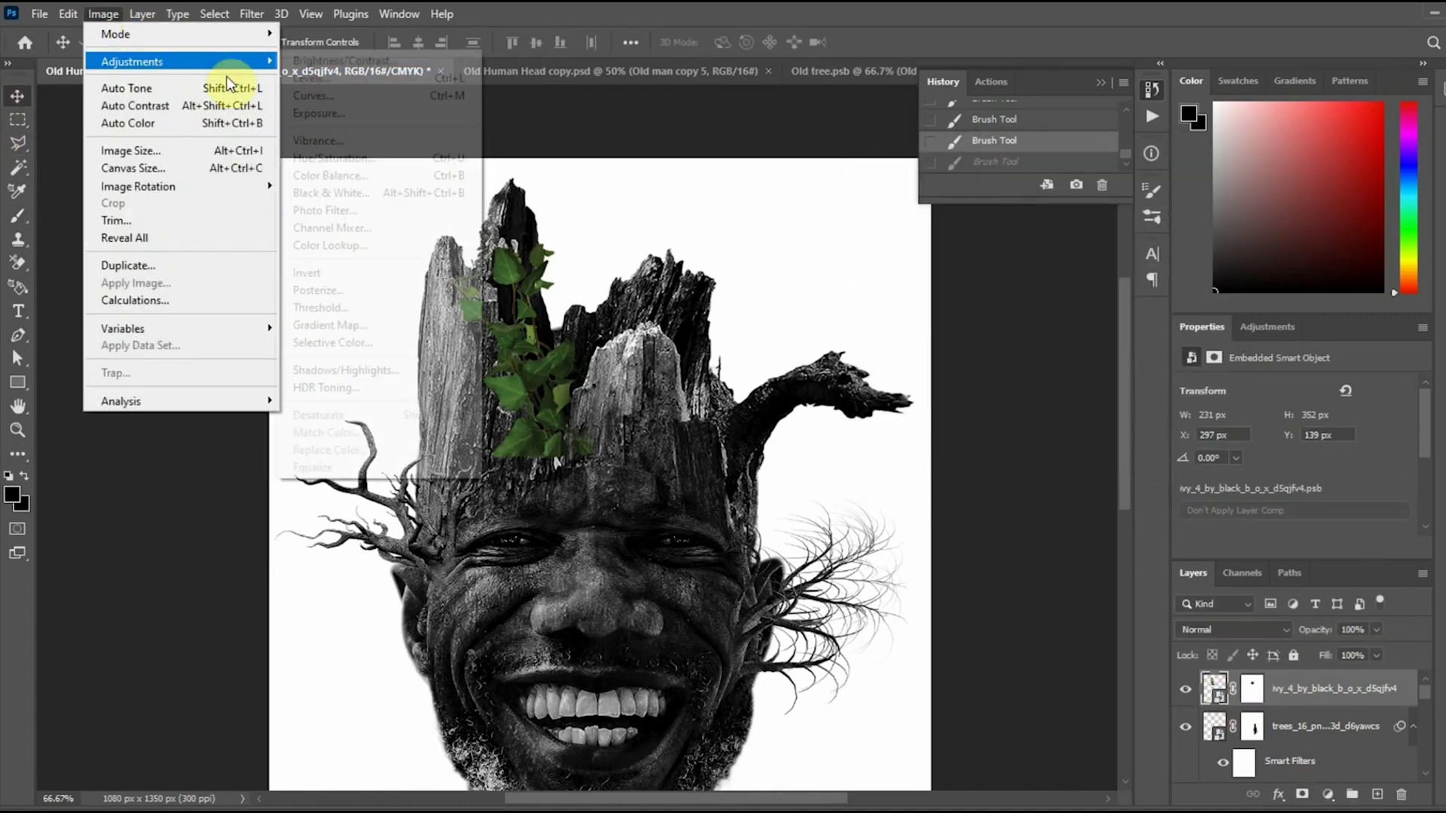
{"action": "left_click", "coordinate": [311, 78]}
{"action": "left_click_drag", "start_coordinate": [681, 355], "coordinate": [707, 360]}
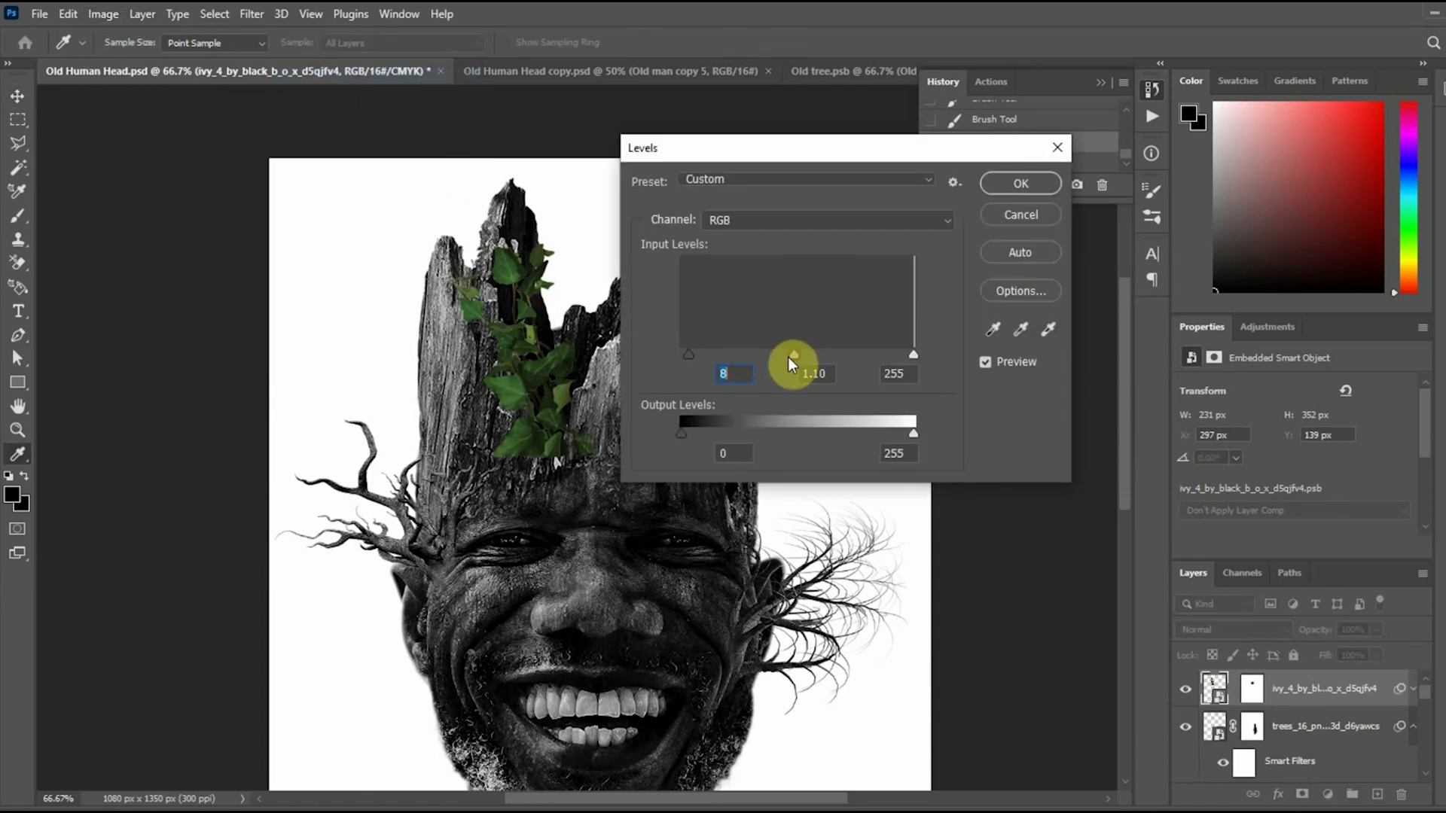
{"action": "left_click_drag", "start_coordinate": [789, 360], "coordinate": [790, 360]}
{"action": "left_click", "coordinate": [1020, 183]}
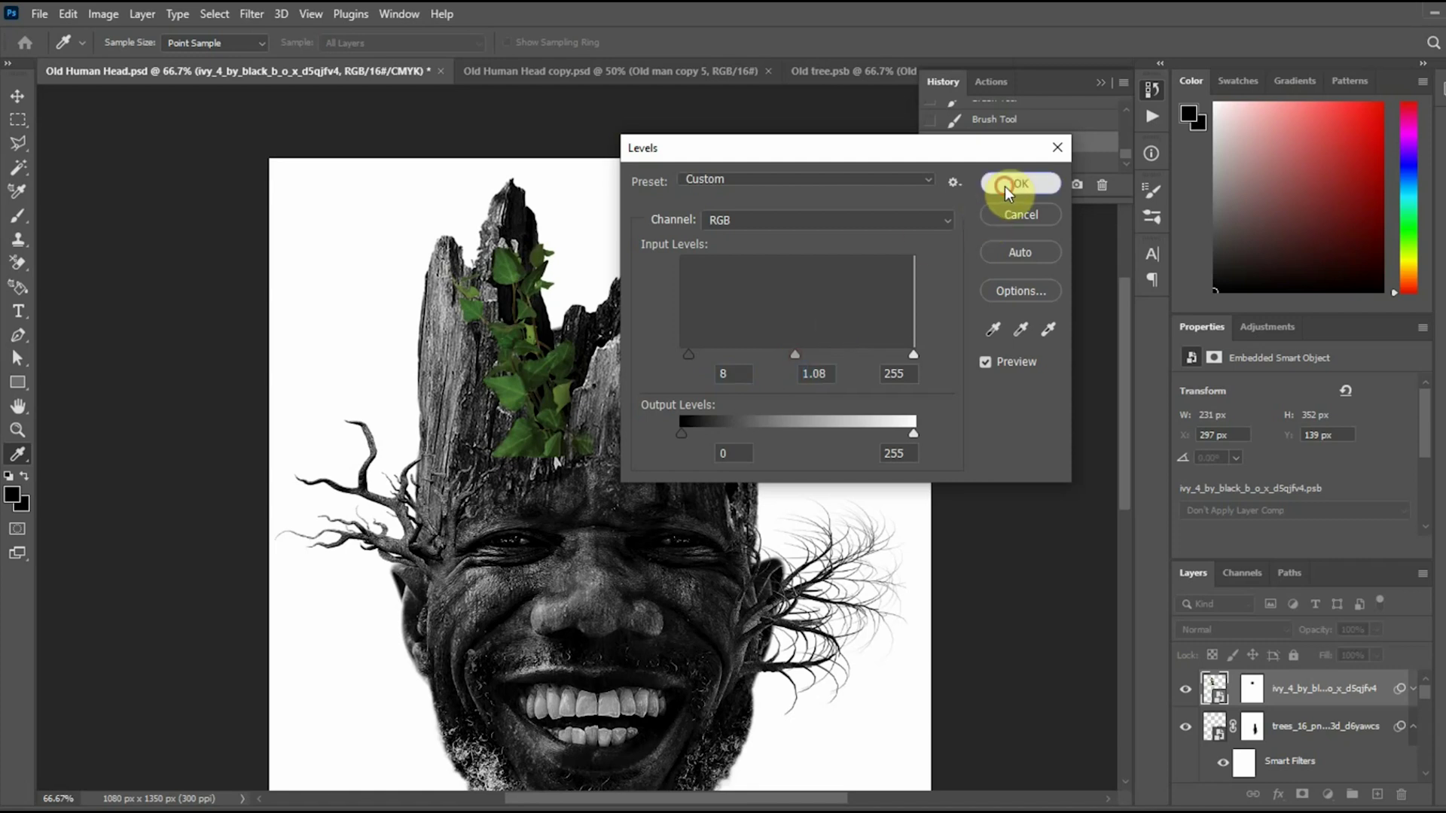
{"action": "key", "text": "v"}
{"action": "left_click", "coordinate": [550, 443]}
- Start placing a linked image and open the Recourses folder to choose the file
{"action": "left_click", "coordinate": [42, 15]}
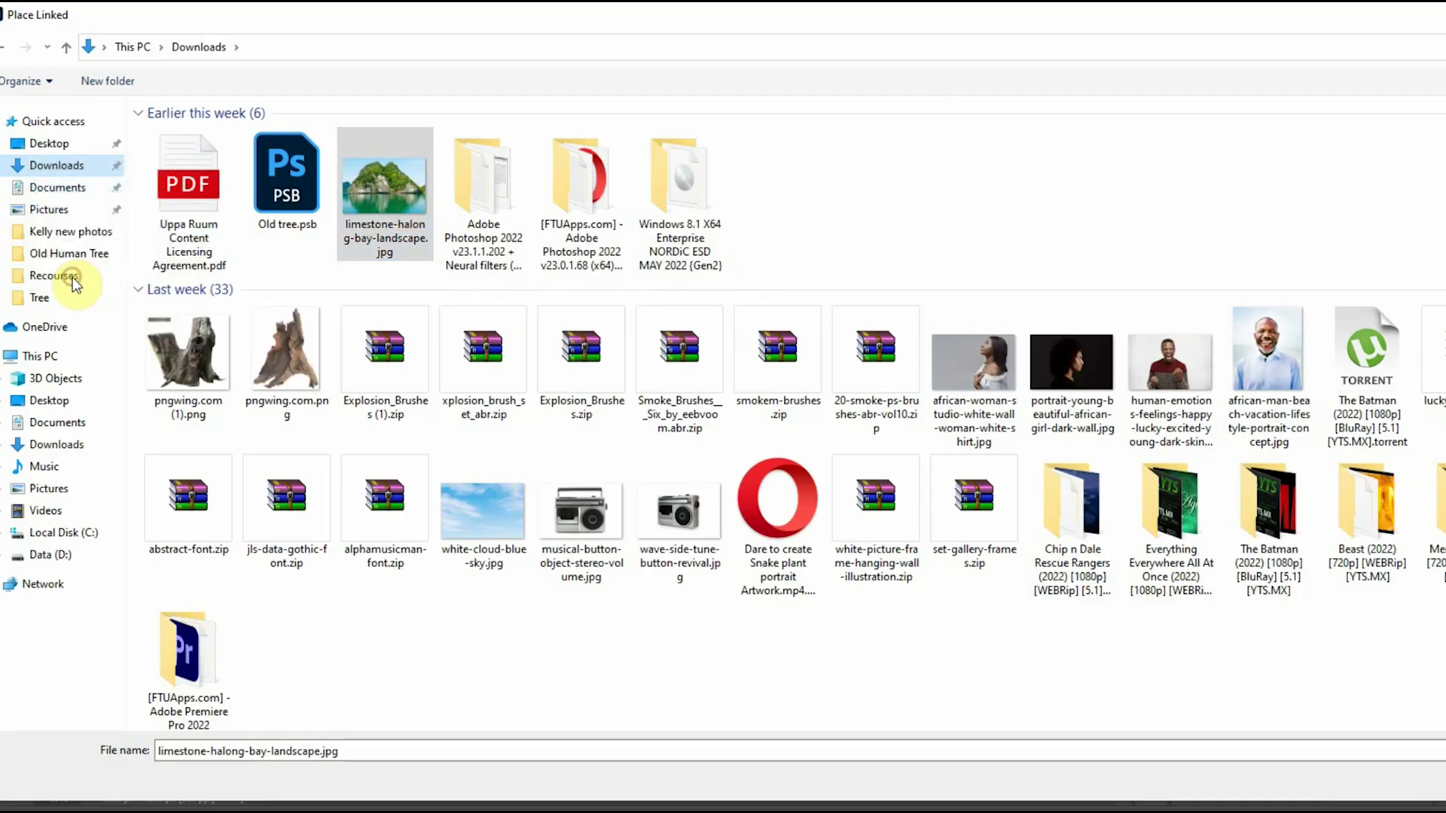
{"action": "left_click", "coordinate": [66, 275]}
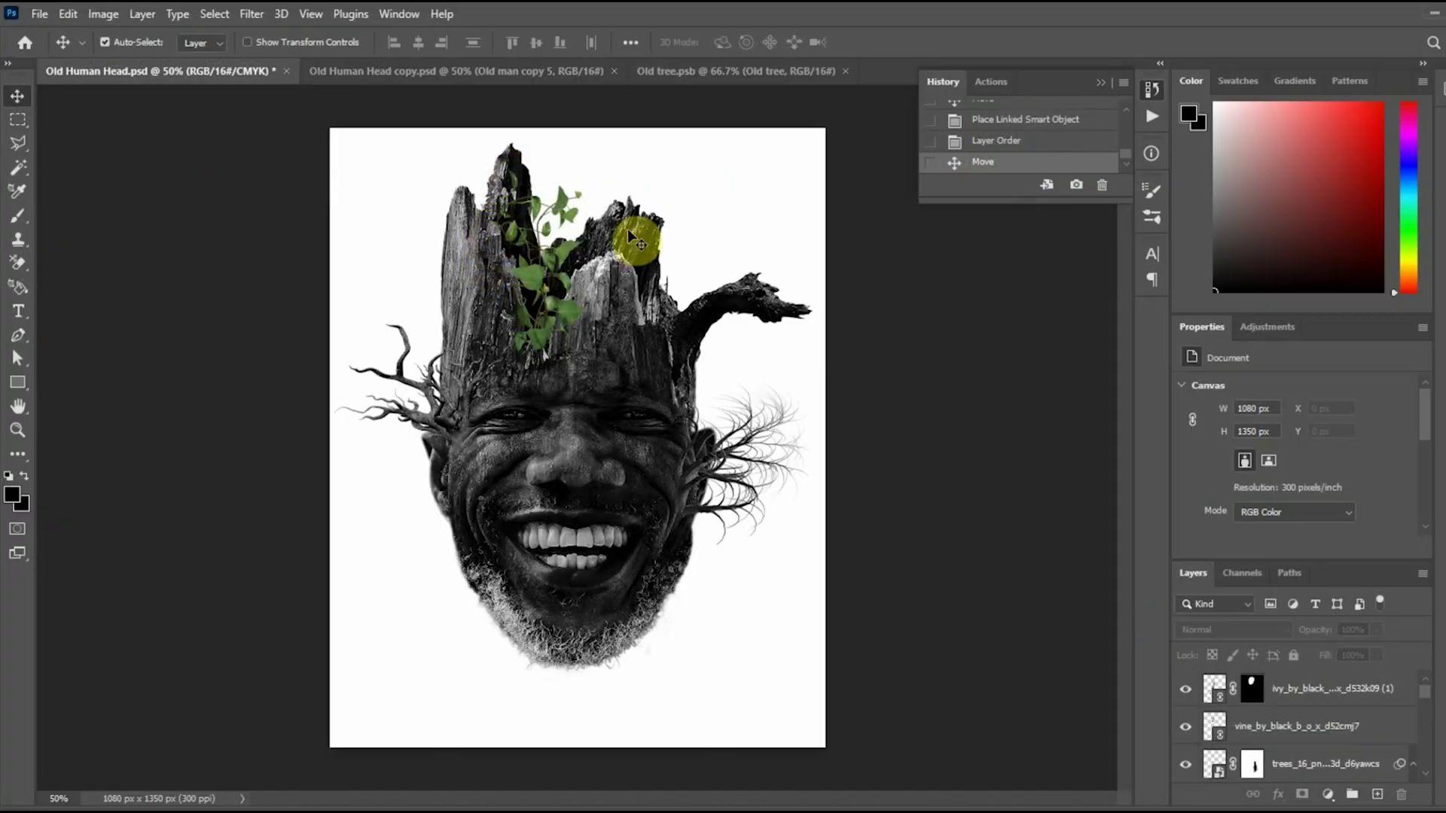
- Place the linked limestone-halong-bay-landscape image at its fitted size and move it up so the island covers the stump
{"action": "left_click", "coordinate": [55, 15]}
{"action": "left_click", "coordinate": [129, 387]}
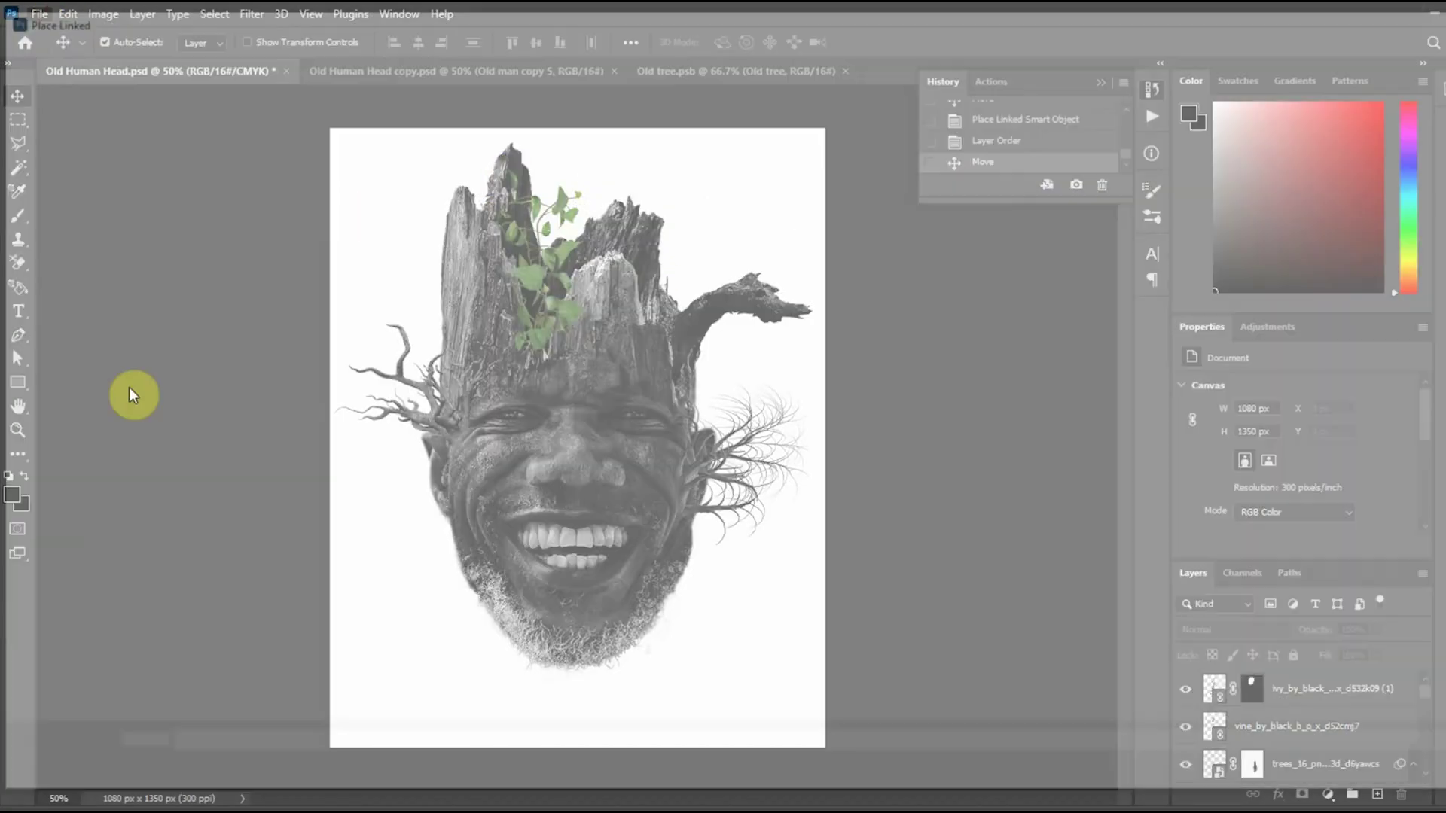
{"action": "left_click", "coordinate": [690, 152]}
{"action": "double_click", "coordinate": [689, 152]}
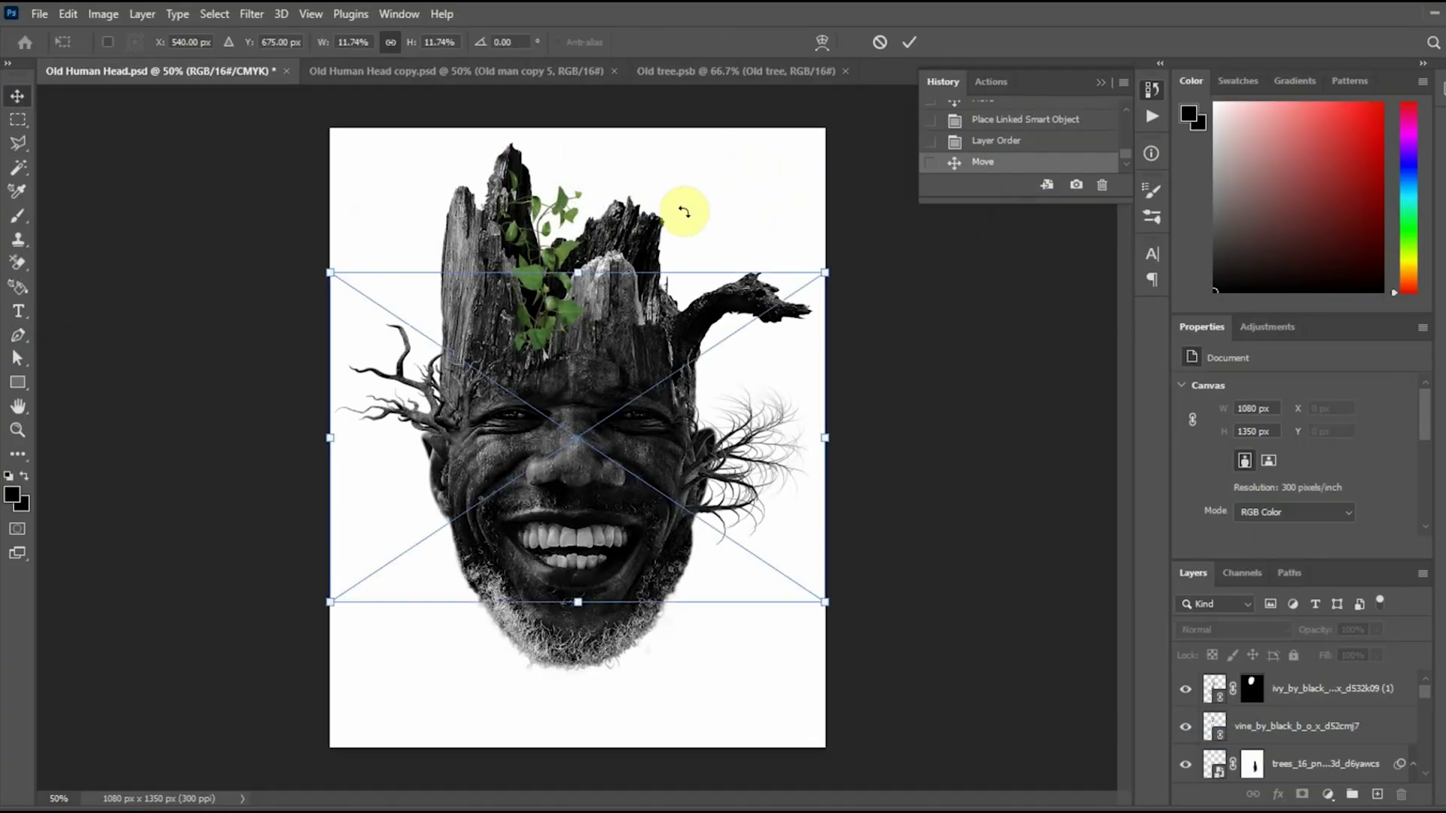
{"action": "left_click_drag", "start_coordinate": [624, 336], "coordinate": [631, 247]}
{"action": "key", "text": "Return"}
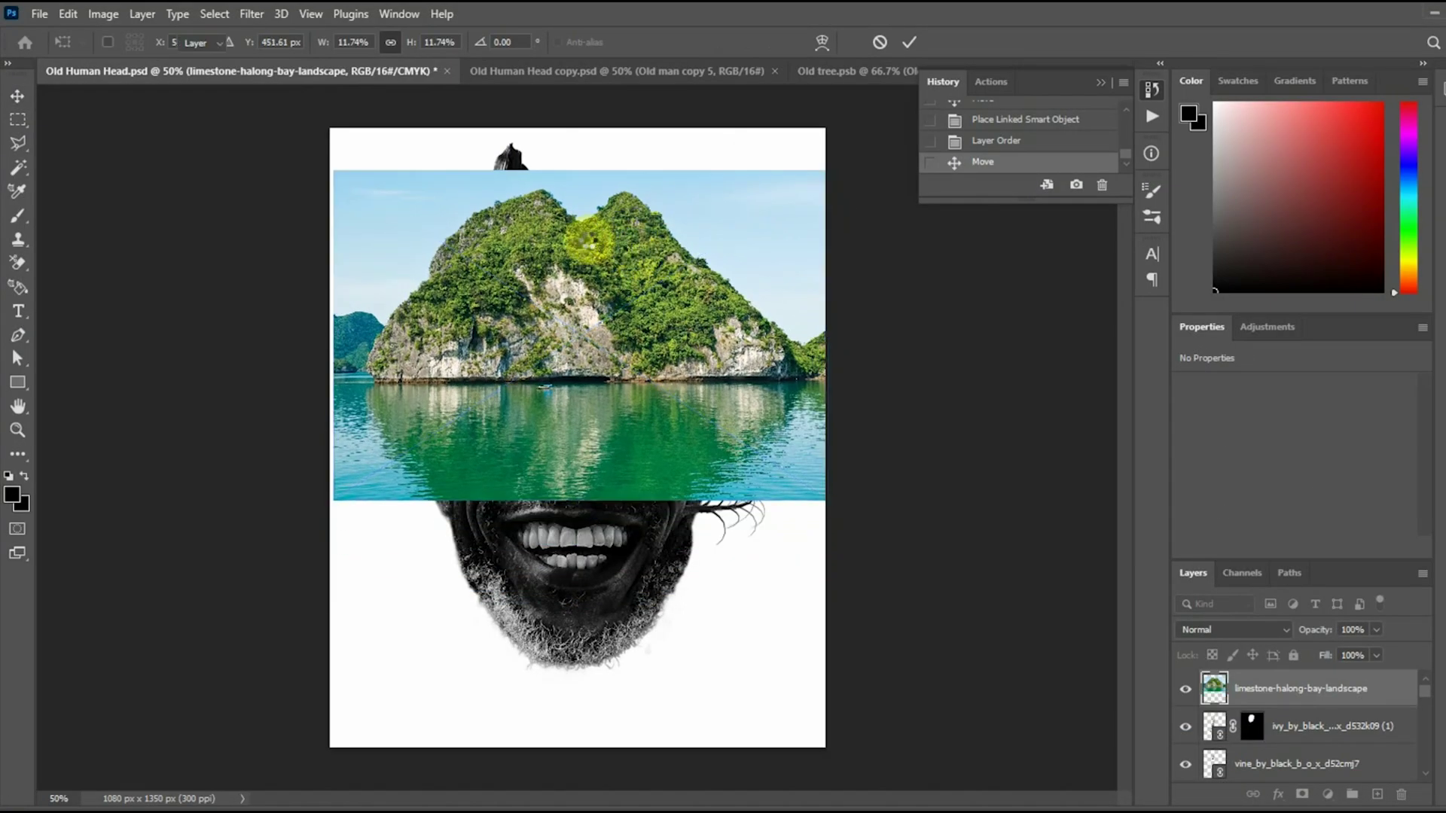
- Select the island as the subject of the landscape layer and add a layer mask from that selection
{"action": "left_click", "coordinate": [215, 13]}
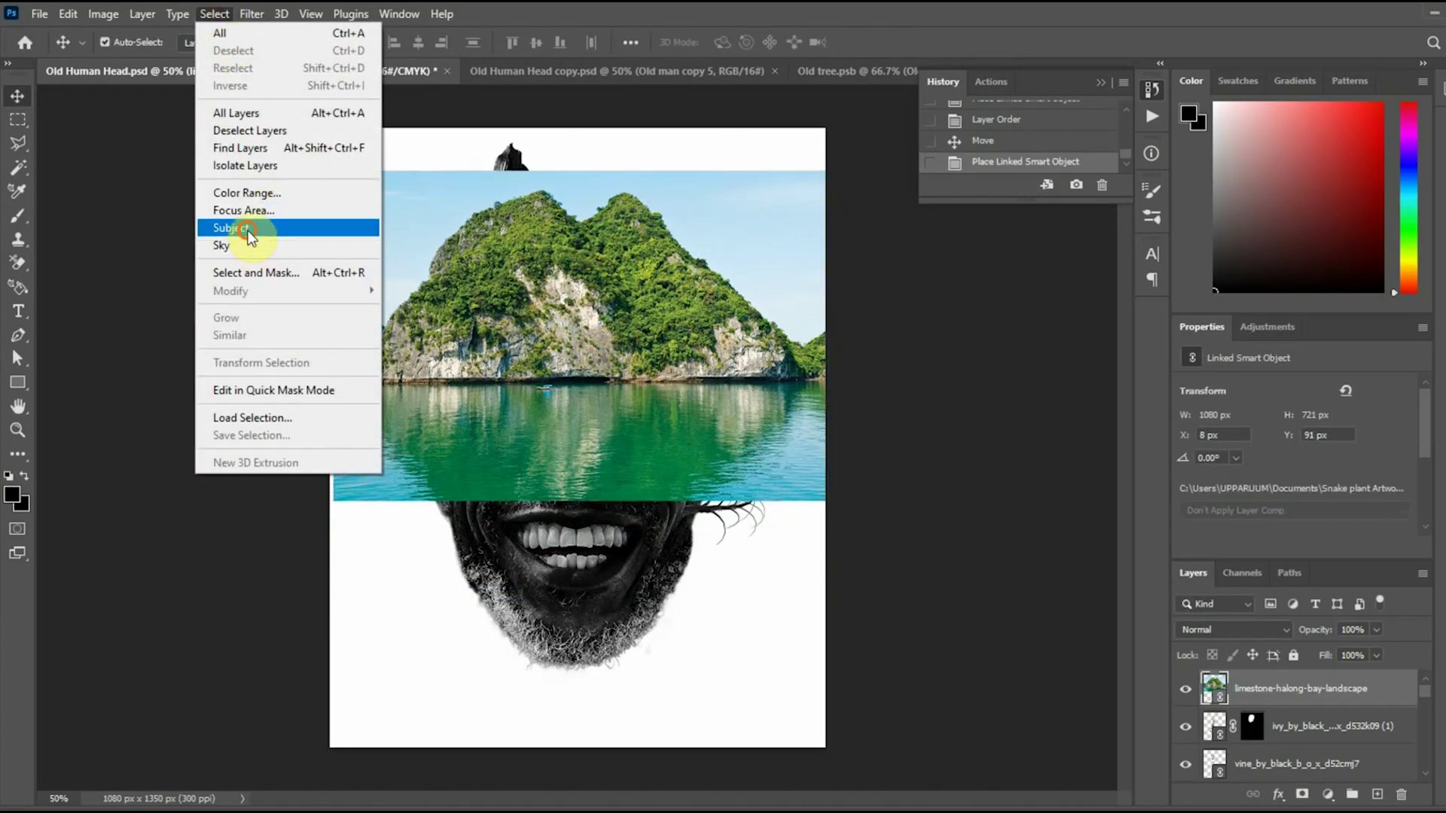
{"action": "left_click", "coordinate": [252, 226]}
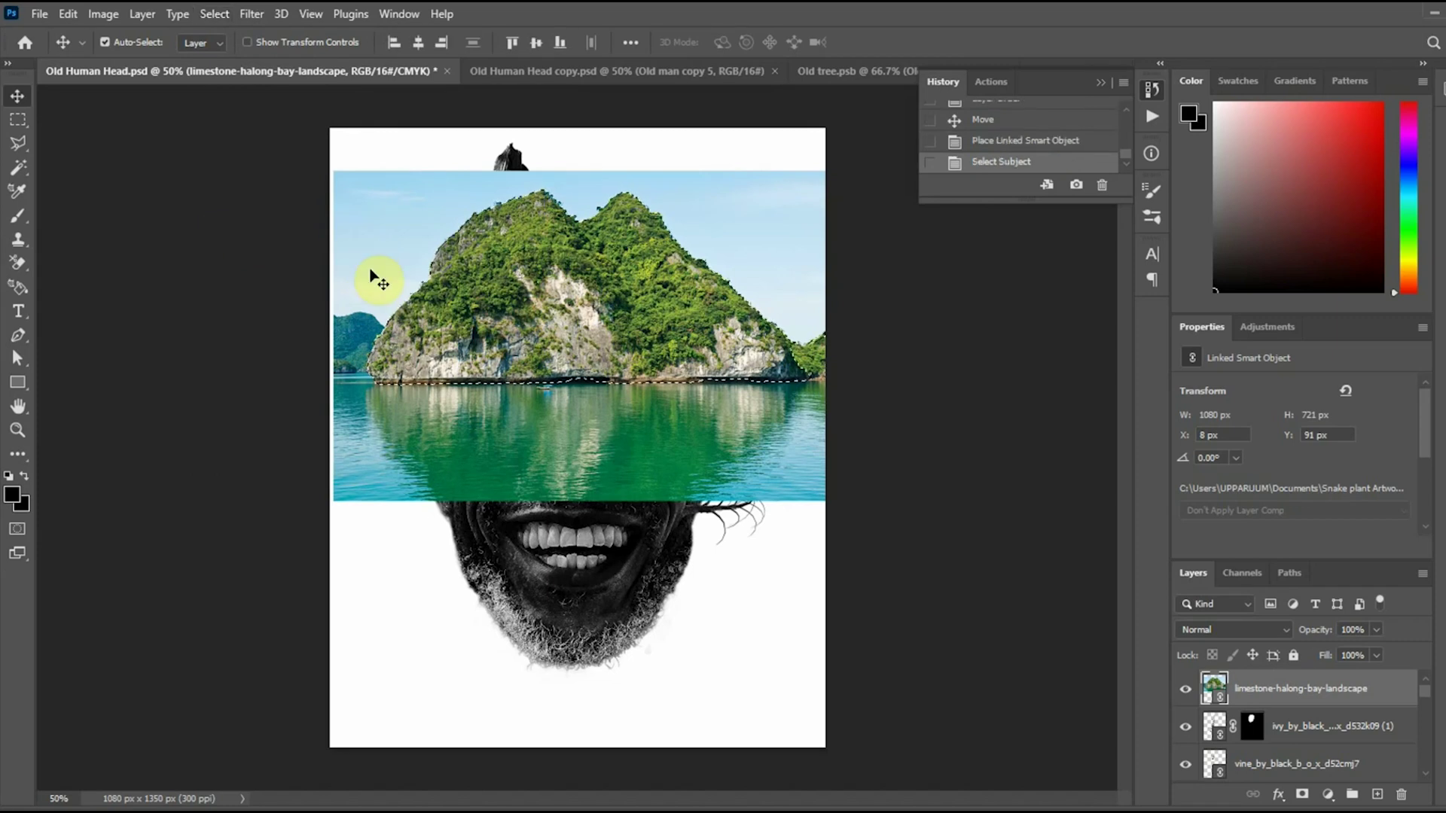
{"action": "left_click", "coordinate": [1302, 794]}
- Convert the masked landscape layer to a smart object
{"action": "right_click", "coordinate": [1313, 694]}
{"action": "right_click", "coordinate": [1215, 698]}
{"action": "right_click", "coordinate": [1275, 703]}
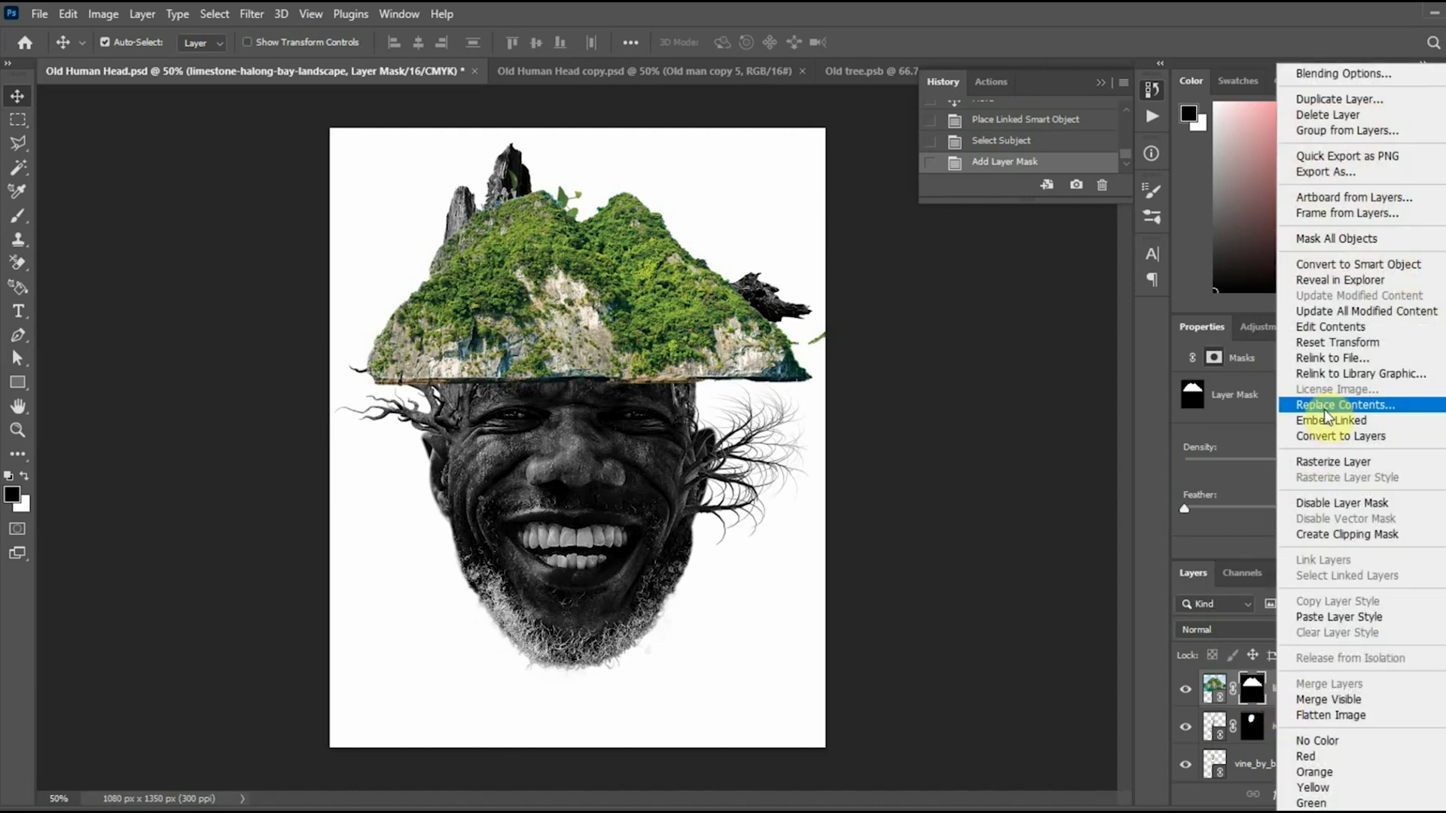
{"action": "left_click", "coordinate": [1141, 691]}
{"action": "right_click", "coordinate": [1296, 698]}
{"action": "left_click", "coordinate": [1355, 264]}
- Set the landscape layer's blend mode to Soft Light and add a new white layer mask to it
{"action": "left_click", "coordinate": [1217, 631]}
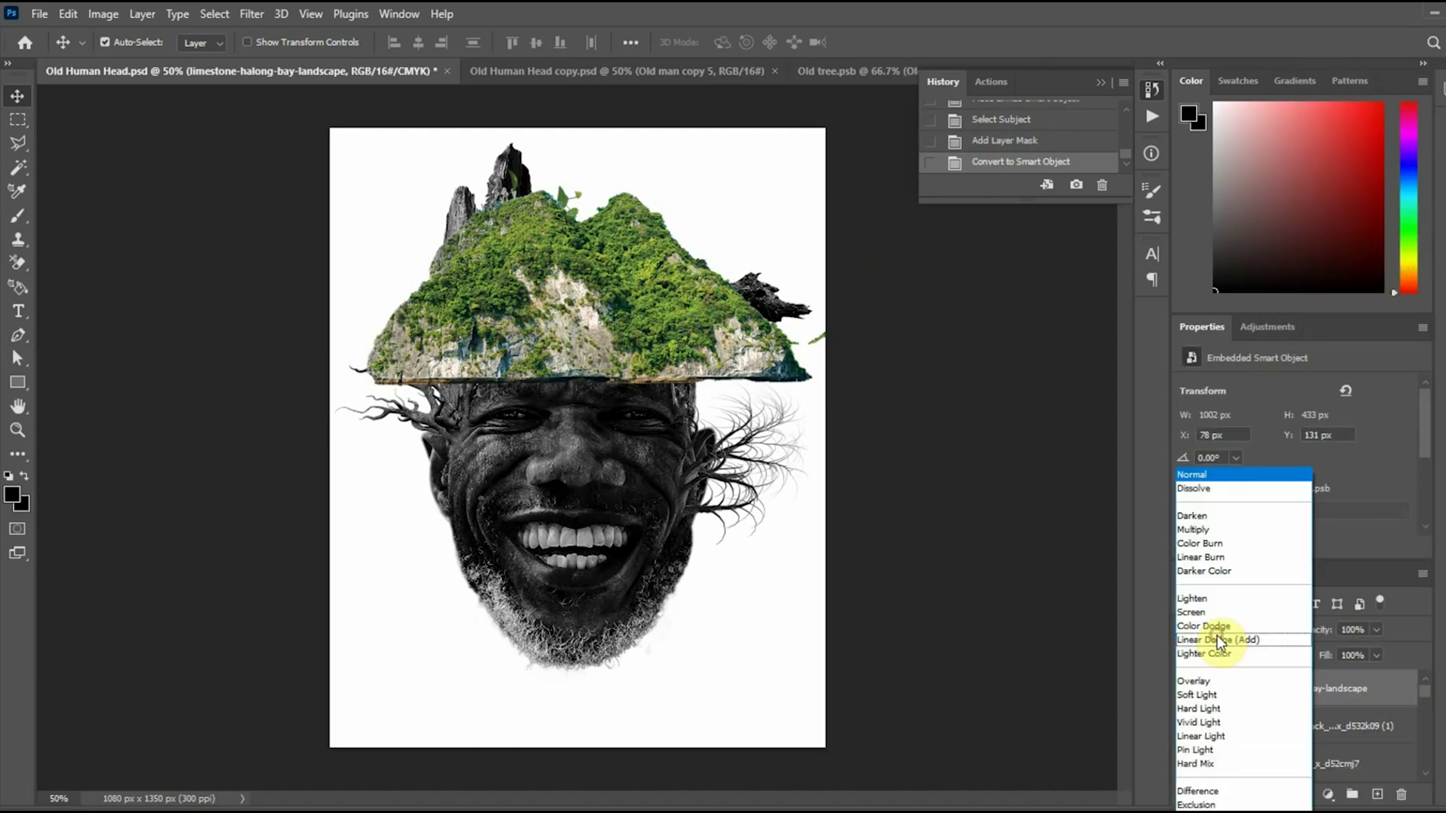
{"action": "left_click", "coordinate": [1214, 692]}
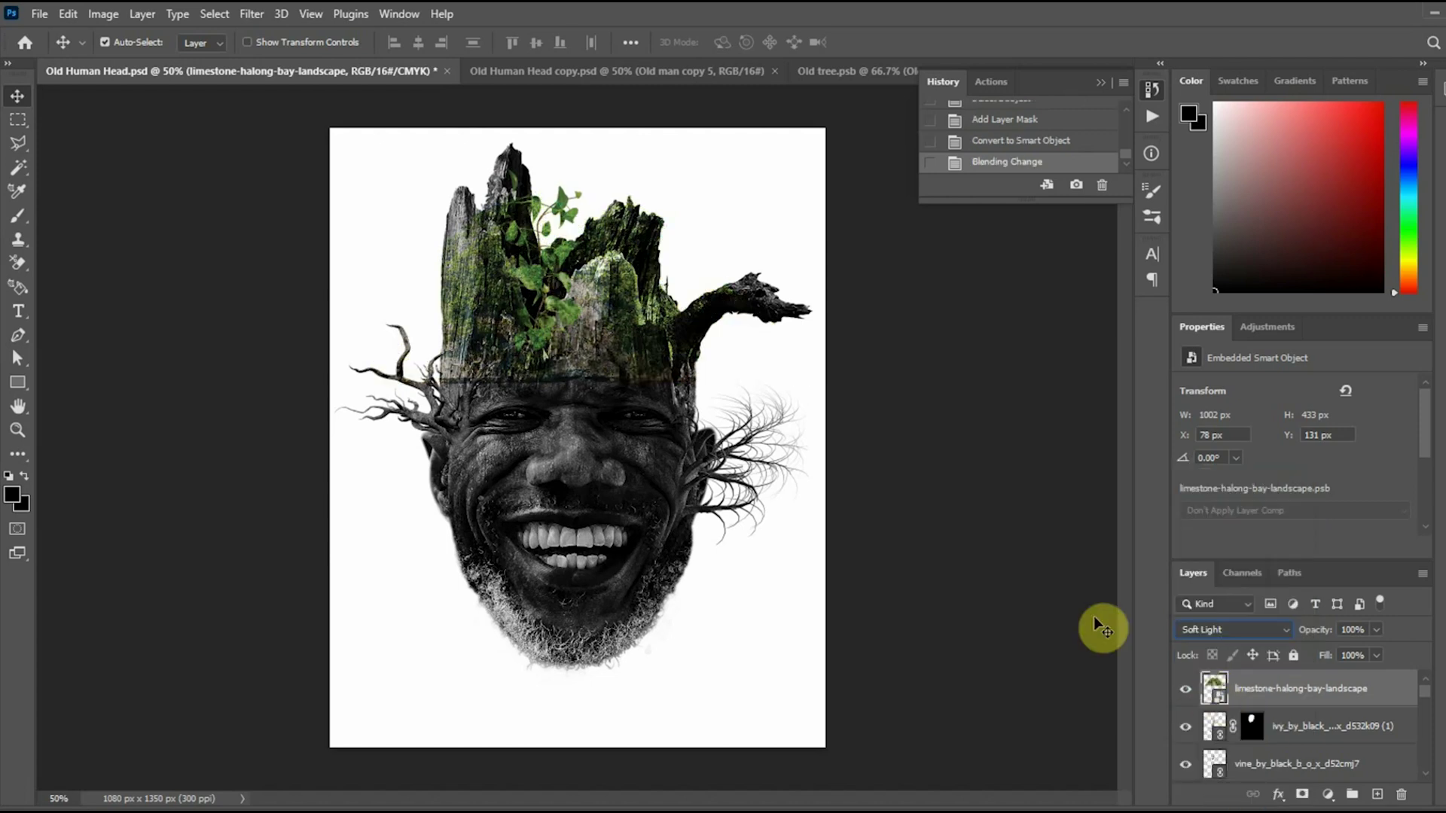
{"action": "left_click", "coordinate": [1300, 795]}
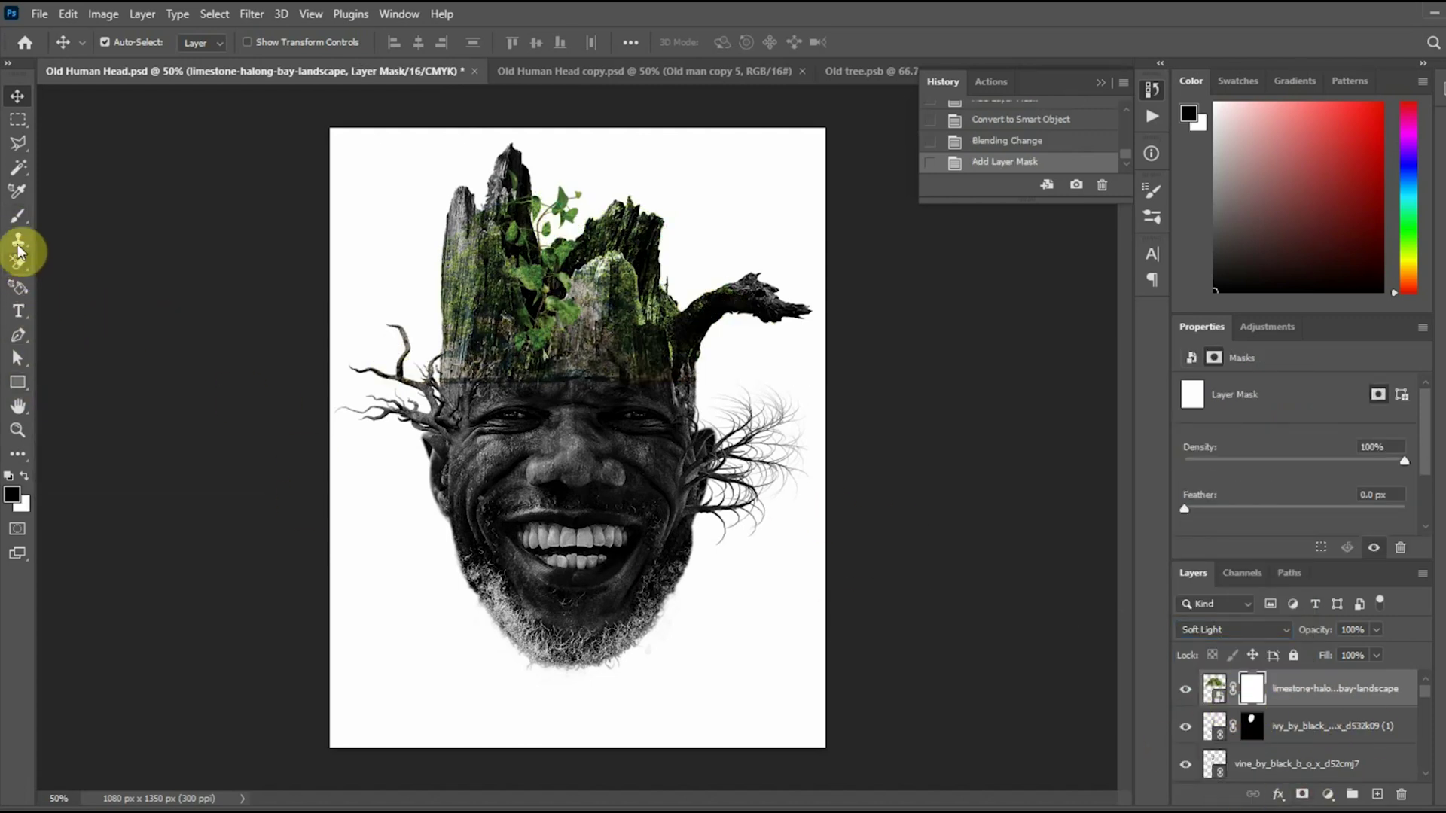
- Paint black on the landscape mask with a soft 102 px brush over the upper forehead where the green overlay ends
{"action": "key", "text": "b"}
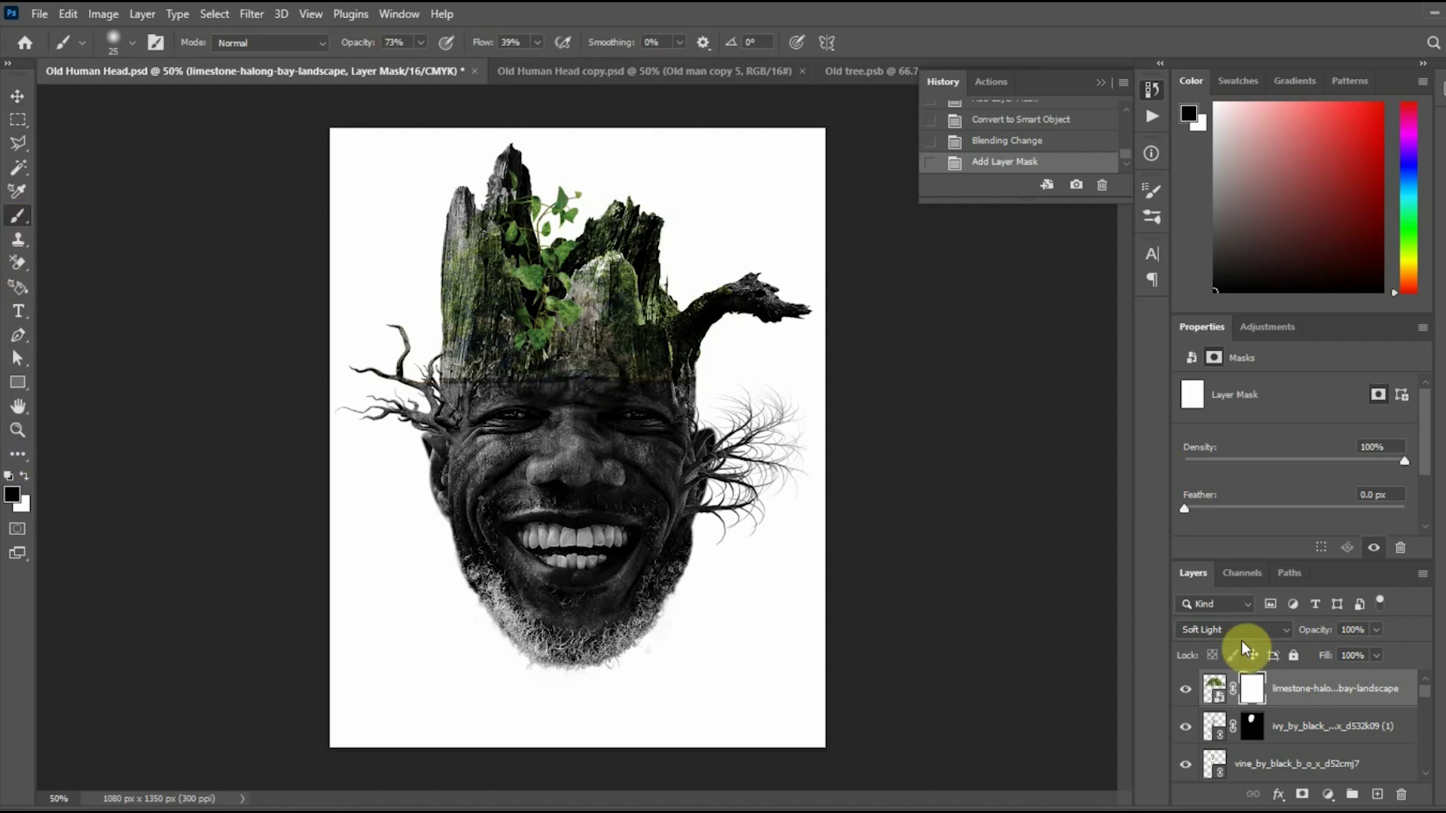
{"action": "right_click", "coordinate": [547, 399]}
{"action": "left_click", "coordinate": [704, 445]}
{"action": "mouse_move", "coordinate": [648, 367]}
{"action": "left_mouse_down"}
{"action": "mouse_move", "coordinate": [620, 374]}
{"action": "mouse_move", "coordinate": [632, 372]}
{"action": "left_mouse_up"}
{"action": "mouse_move", "coordinate": [646, 367]}
{"action": "left_mouse_down"}
{"action": "mouse_move", "coordinate": [618, 294]}
{"action": "mouse_move", "coordinate": [617, 355]}
{"action": "left_mouse_up"}
- Mask the landscape off the stump's lower left side and the front wood spike, and reduce the brush size to 44 px
{"action": "key", "text": "ctrl+plus"}
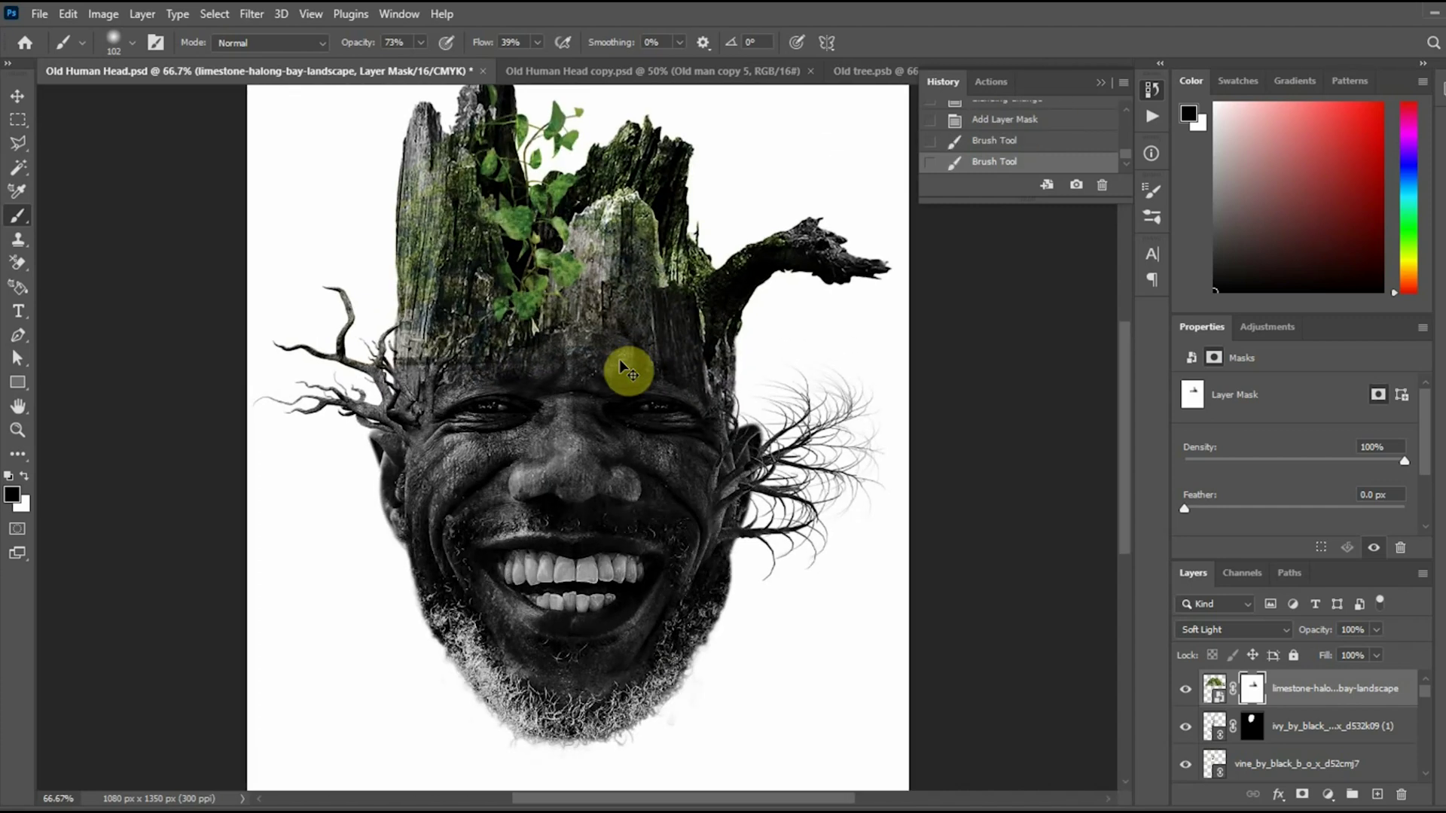
{"action": "mouse_move", "coordinate": [596, 310]}
{"action": "left_mouse_down"}
{"action": "mouse_move", "coordinate": [539, 355]}
{"action": "mouse_move", "coordinate": [459, 368]}
{"action": "left_mouse_up"}
{"action": "left_click_drag", "start_coordinate": [468, 280], "coordinate": [408, 317]}
{"action": "mouse_move", "coordinate": [638, 262]}
{"action": "left_mouse_down"}
{"action": "mouse_move", "coordinate": [649, 277]}
{"action": "mouse_move", "coordinate": [630, 223]}
{"action": "left_mouse_up"}
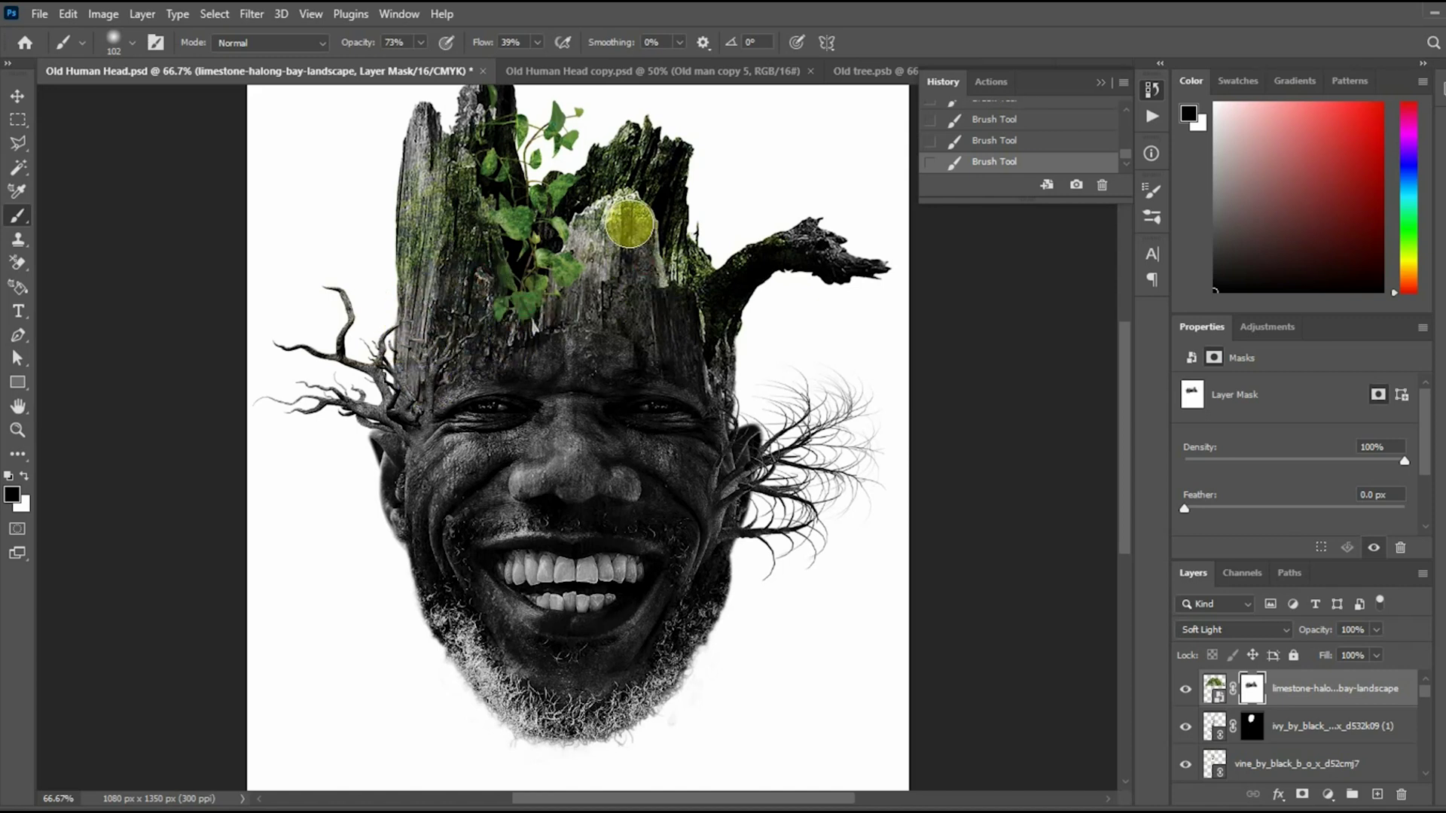
{"action": "mouse_move", "coordinate": [633, 250]}
{"action": "left_mouse_down"}
{"action": "mouse_move", "coordinate": [724, 317]}
{"action": "mouse_move", "coordinate": [729, 292]}
{"action": "mouse_move", "coordinate": [789, 252]}
{"action": "mouse_move", "coordinate": [744, 285]}
{"action": "mouse_move", "coordinate": [753, 258]}
{"action": "mouse_move", "coordinate": [766, 261]}
{"action": "mouse_move", "coordinate": [704, 302]}
{"action": "mouse_move", "coordinate": [728, 284]}
{"action": "left_mouse_up"}
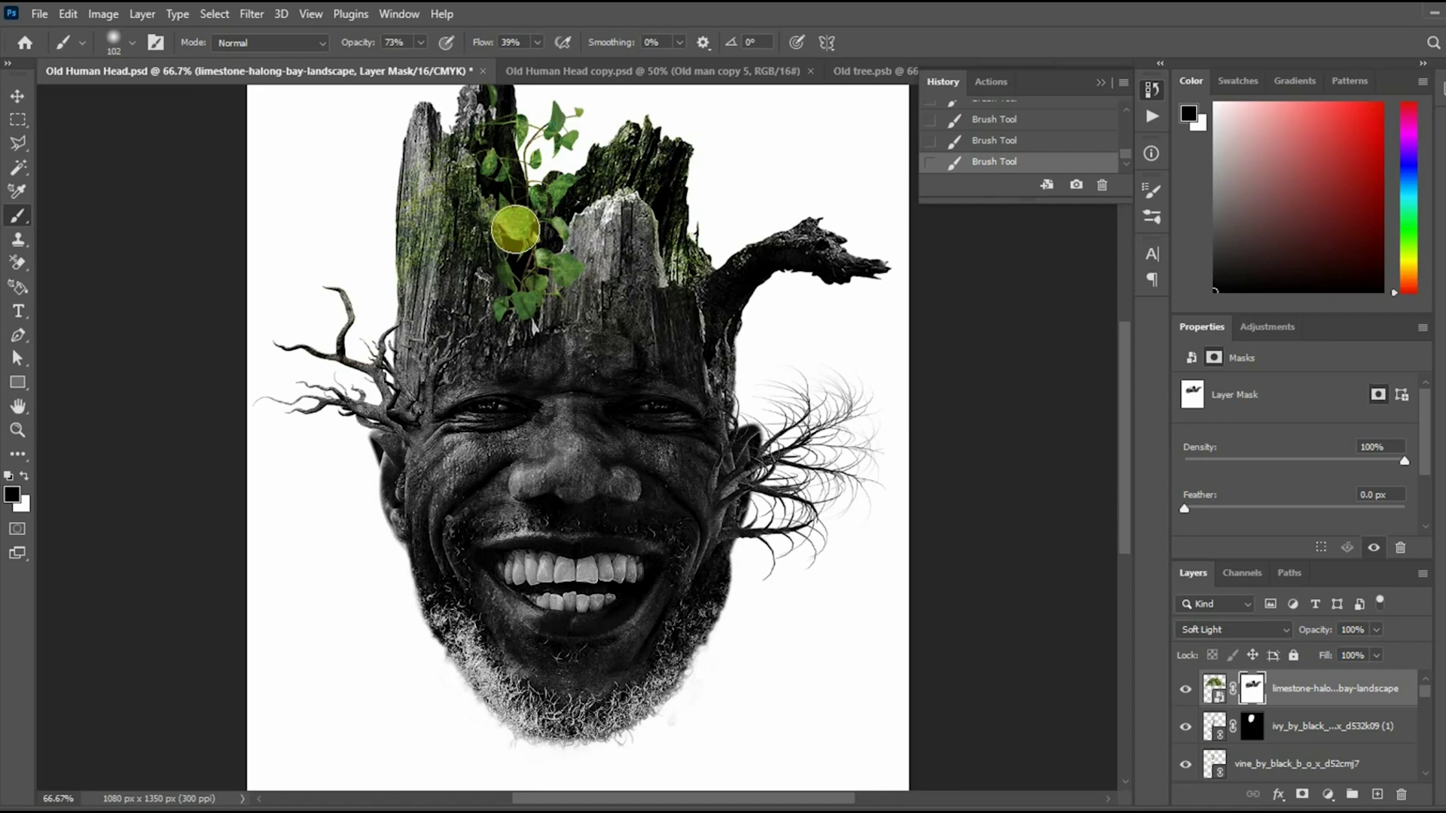
{"action": "right_click", "coordinate": [672, 241]}
{"action": "key", "text": "Return"}
{"action": "key", "text": "ctrl+plus"}
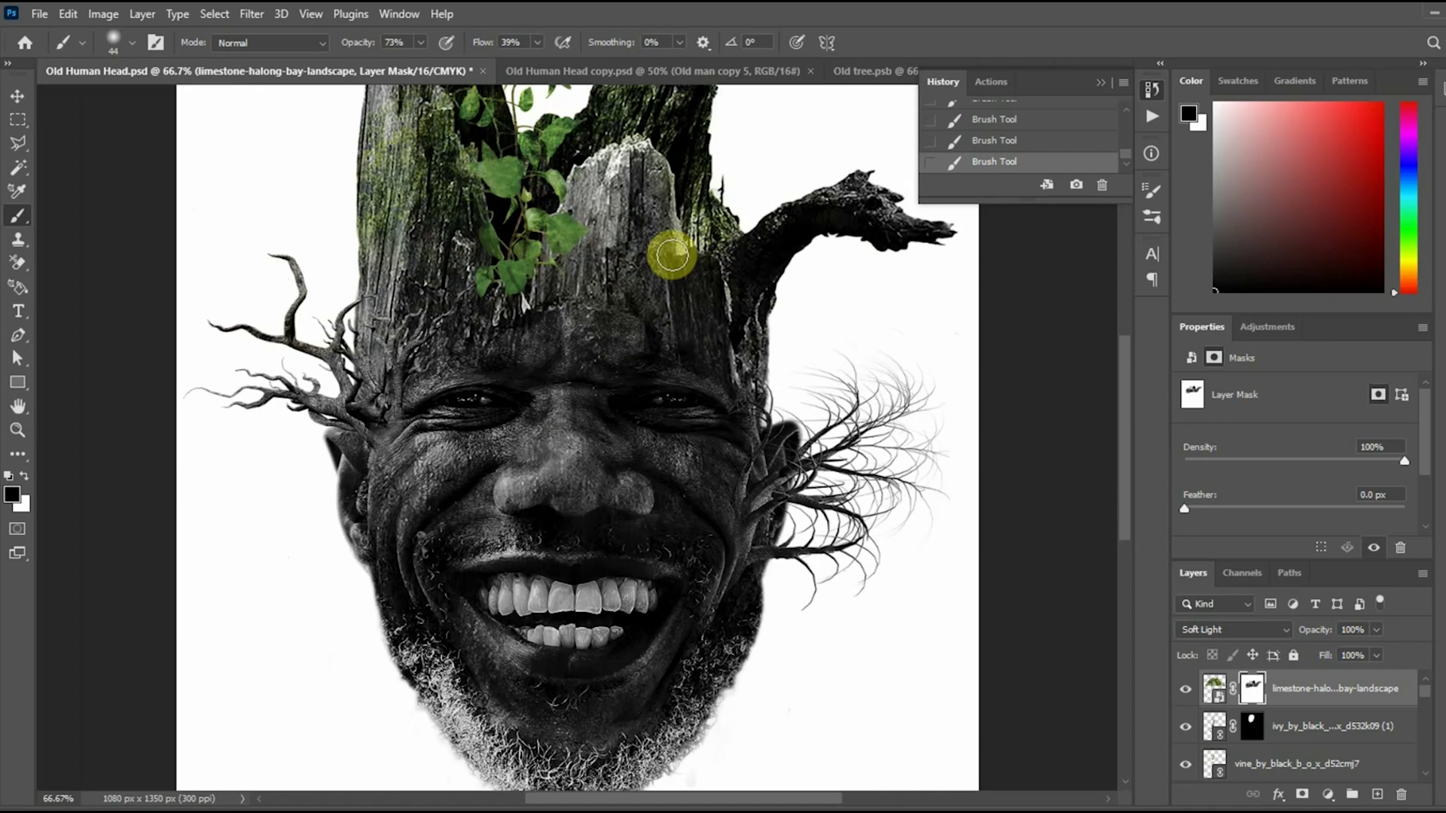
- Try moving the landscape layer much lower in the layer stack, and undo the reordering
{"action": "mouse_move", "coordinate": [1332, 691]}
{"action": "left_mouse_down"}
{"action": "mouse_move", "coordinate": [1316, 757]}
{"action": "mouse_move", "coordinate": [1316, 681]}
{"action": "mouse_move", "coordinate": [1319, 726]}
{"action": "left_mouse_up"}
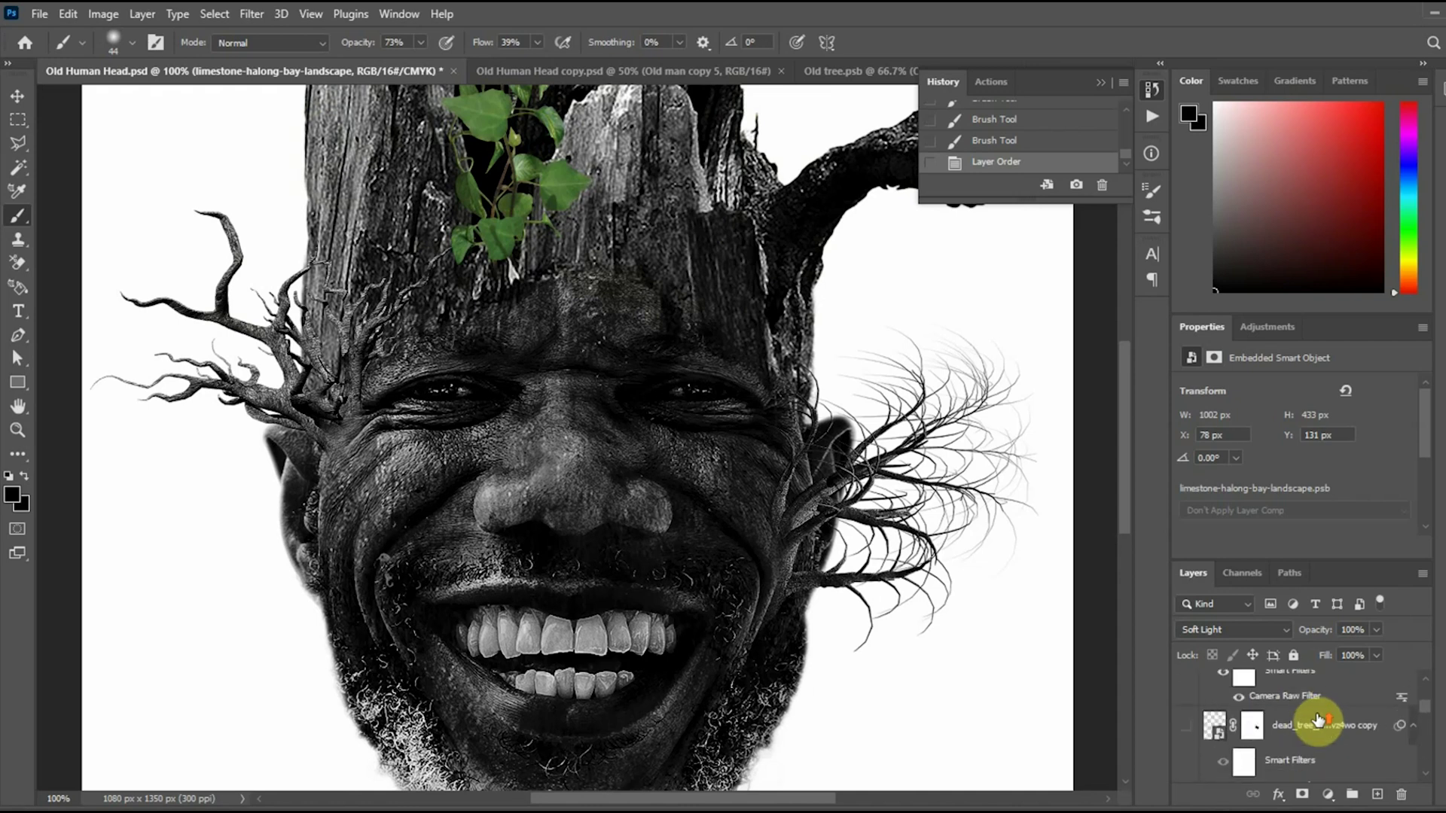
{"action": "key", "text": "ctrl+minus"}
{"action": "left_click_drag", "start_coordinate": [552, 245], "coordinate": [560, 272]}
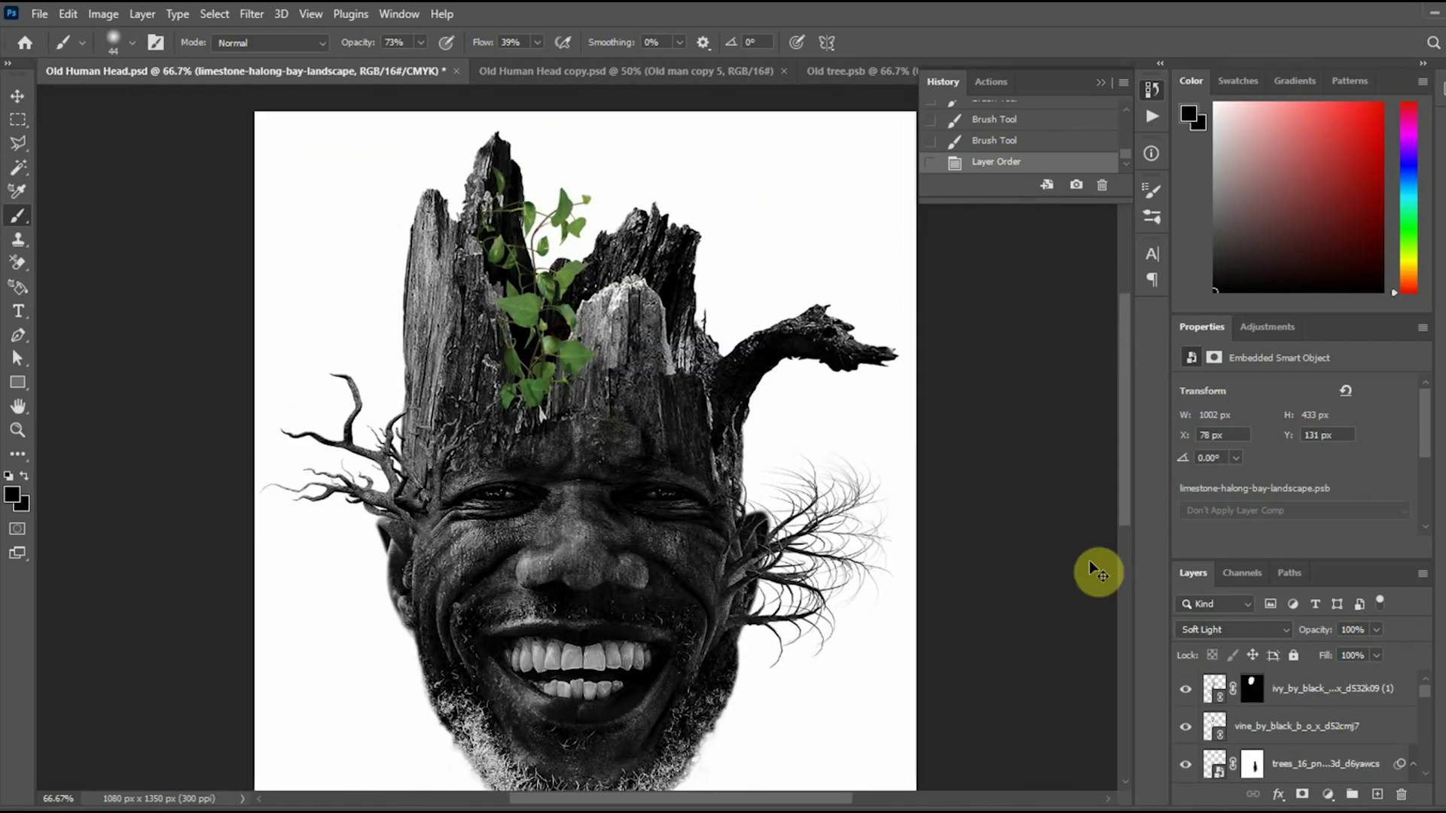
{"action": "key", "text": "ctrl+z"}
- Rename the ivy_by_black layer as Floral Plant and the vine_by_black layer as Floral Plant 2
{"action": "left_click", "coordinate": [1273, 729]}
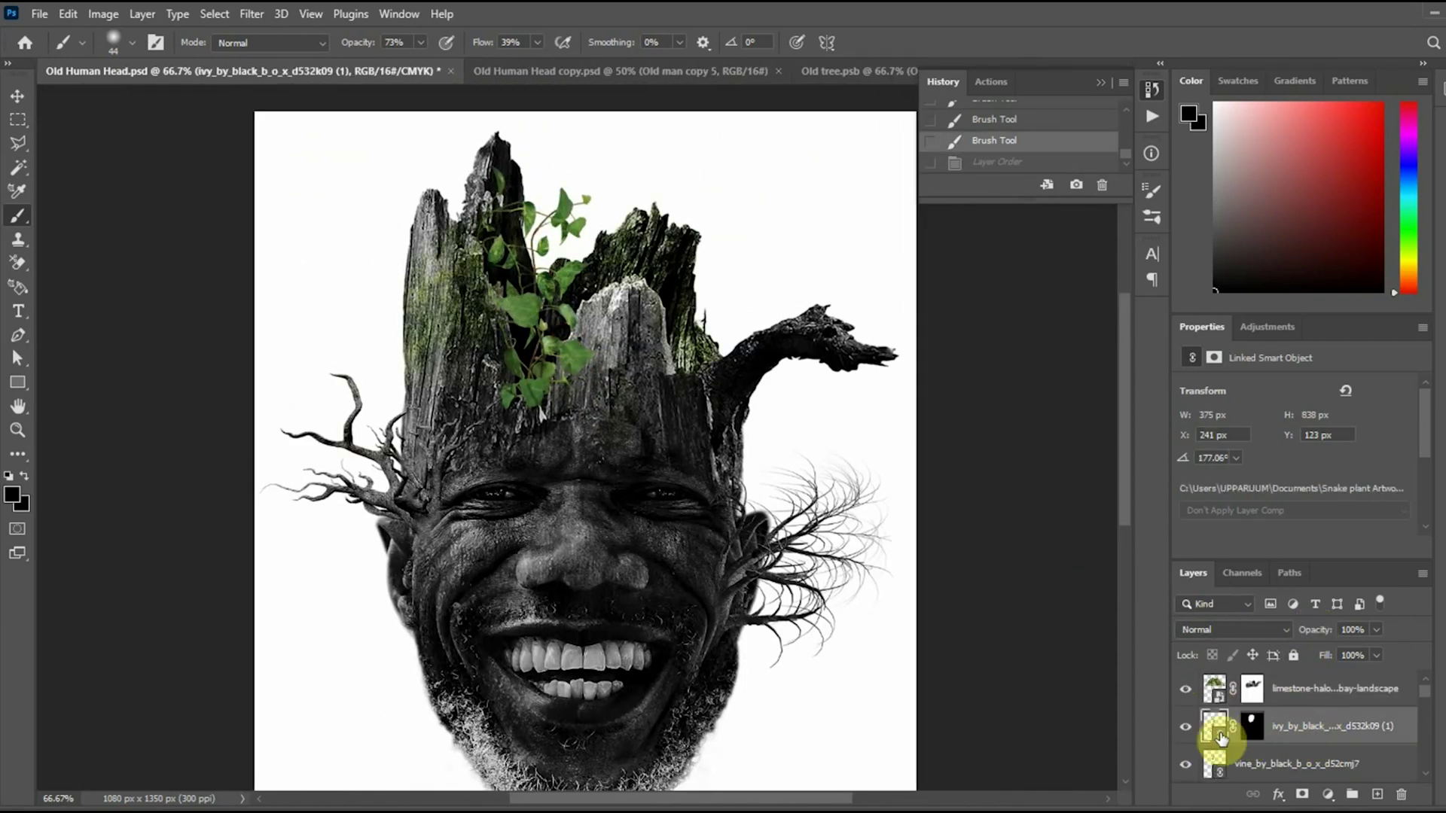
{"action": "left_click", "coordinate": [1186, 727]}
{"action": "left_click", "coordinate": [1186, 727]}
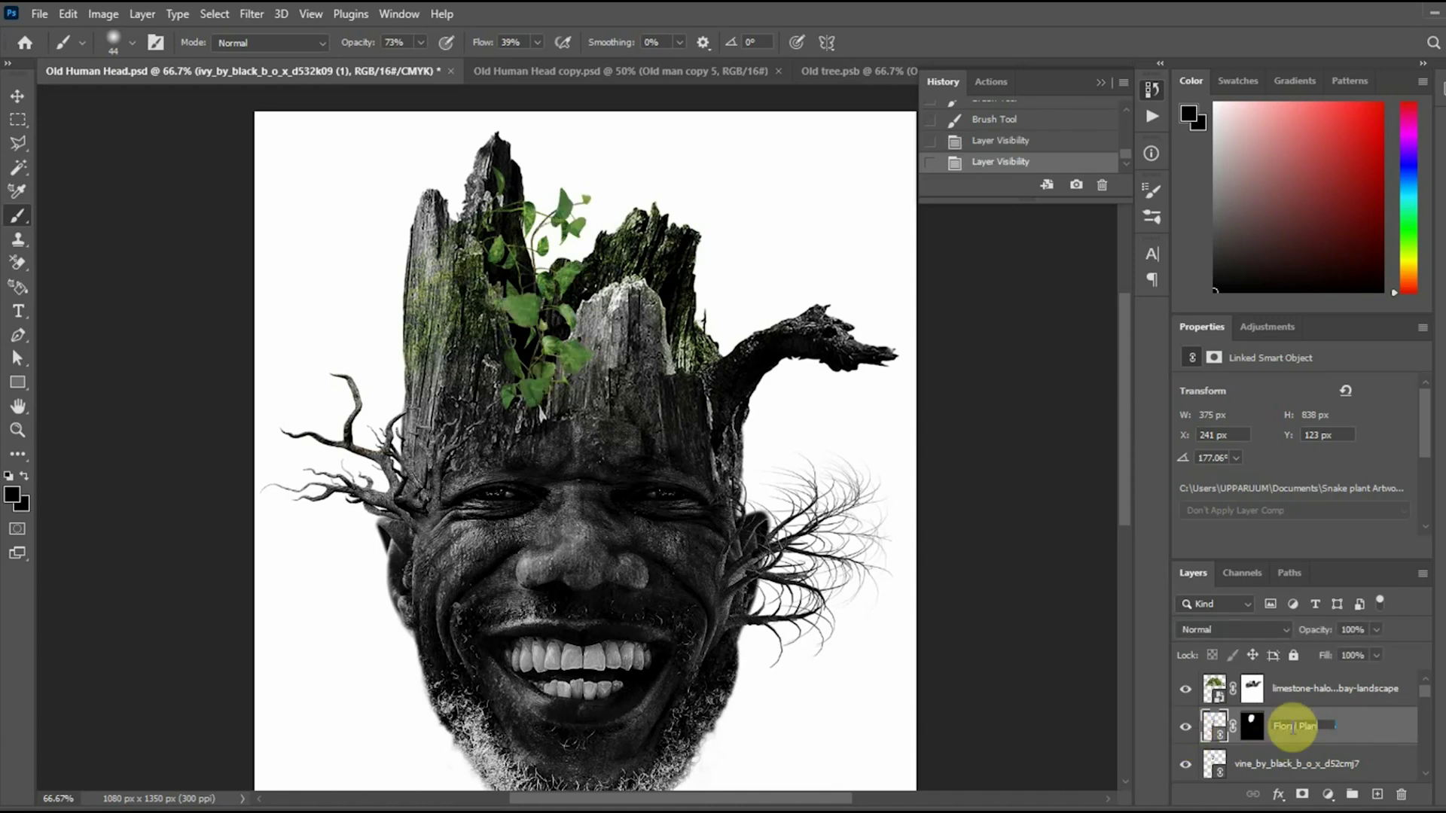
{"action": "key", "text": "Return"}
{"action": "left_click", "coordinate": [1310, 768]}
{"action": "double_click", "coordinate": [1271, 772]}
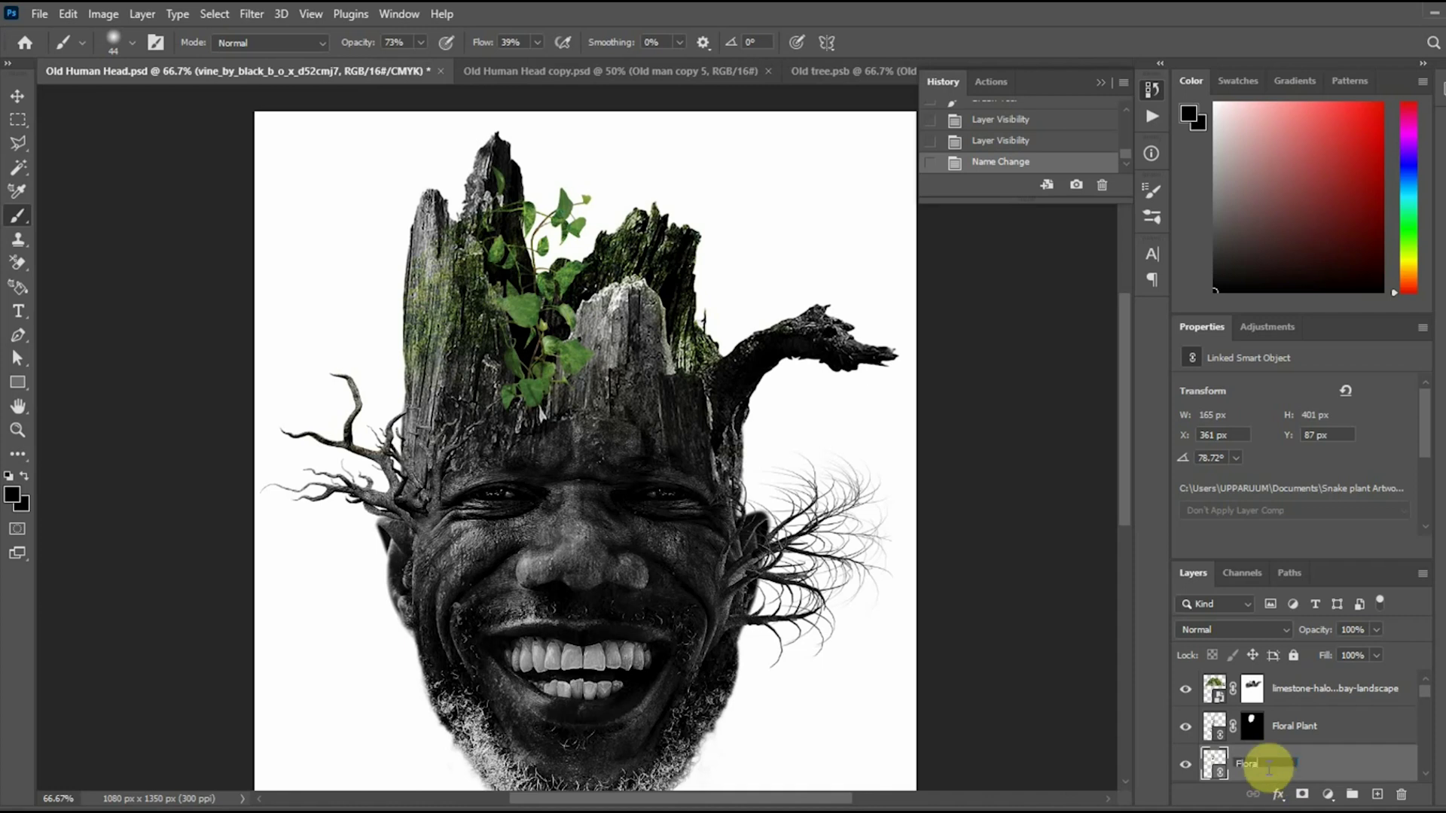
{"action": "type", "text": "Floral Plant 2"}
{"action": "key", "text": "Return"}
- Move the landscape layer directly above the dead_tree copy layer and set its blend mode to Overlay
{"action": "left_click_drag", "start_coordinate": [1291, 686], "coordinate": [1307, 736]}
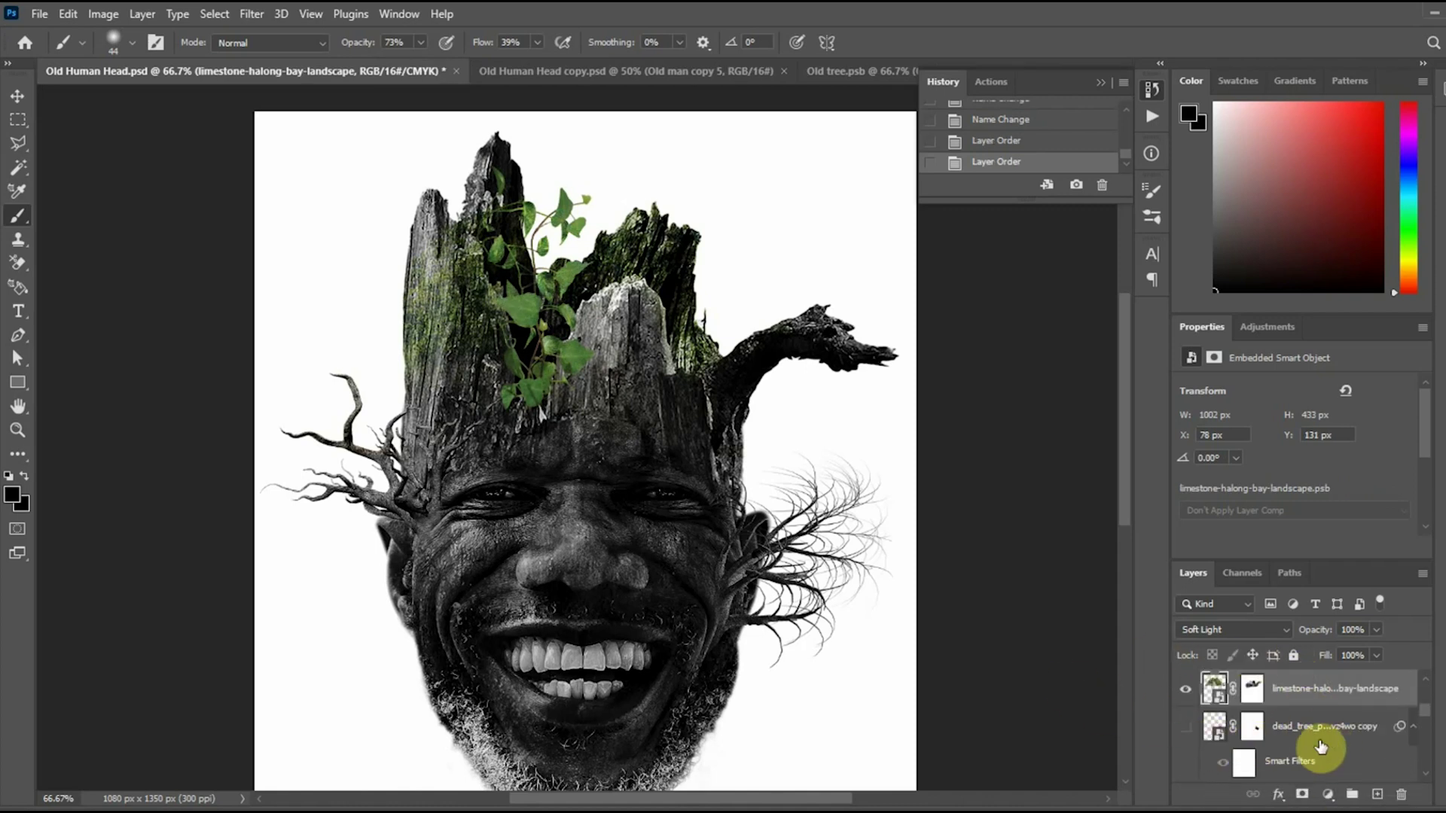
{"action": "left_click", "coordinate": [1273, 629]}
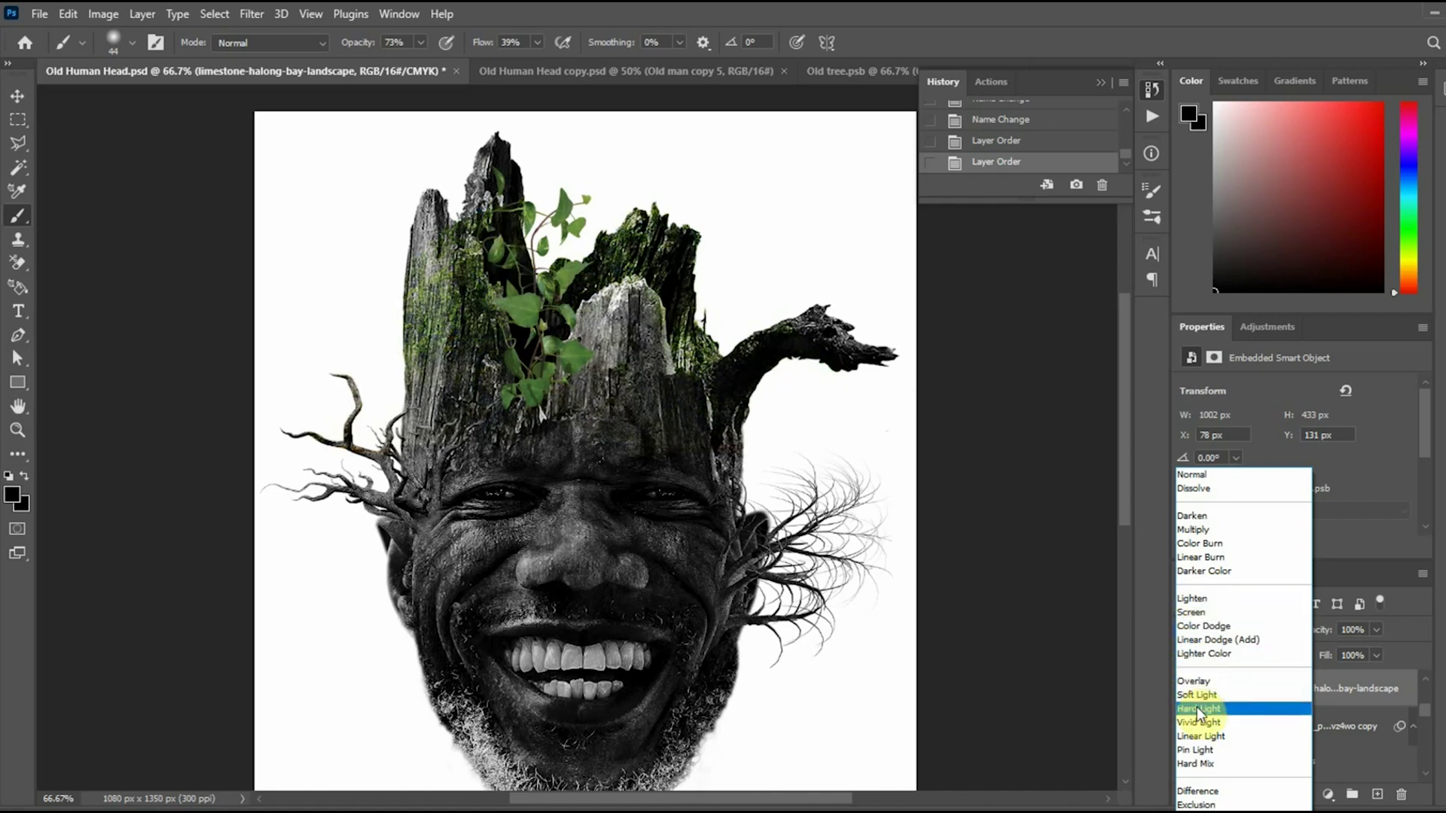
{"action": "left_click", "coordinate": [1189, 681]}
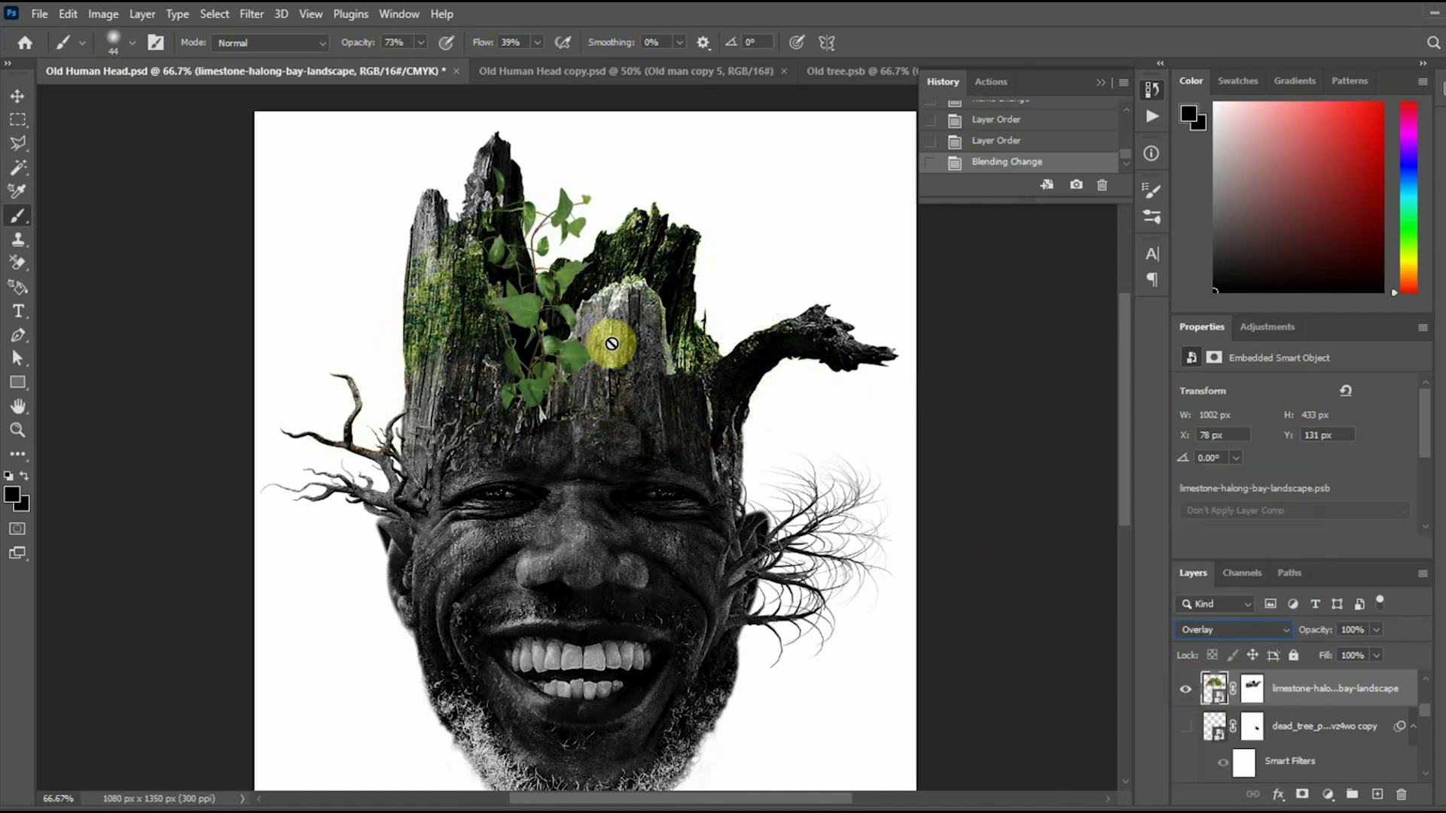
{"action": "key", "text": "v"}
{"action": "left_click", "coordinate": [1220, 629]}
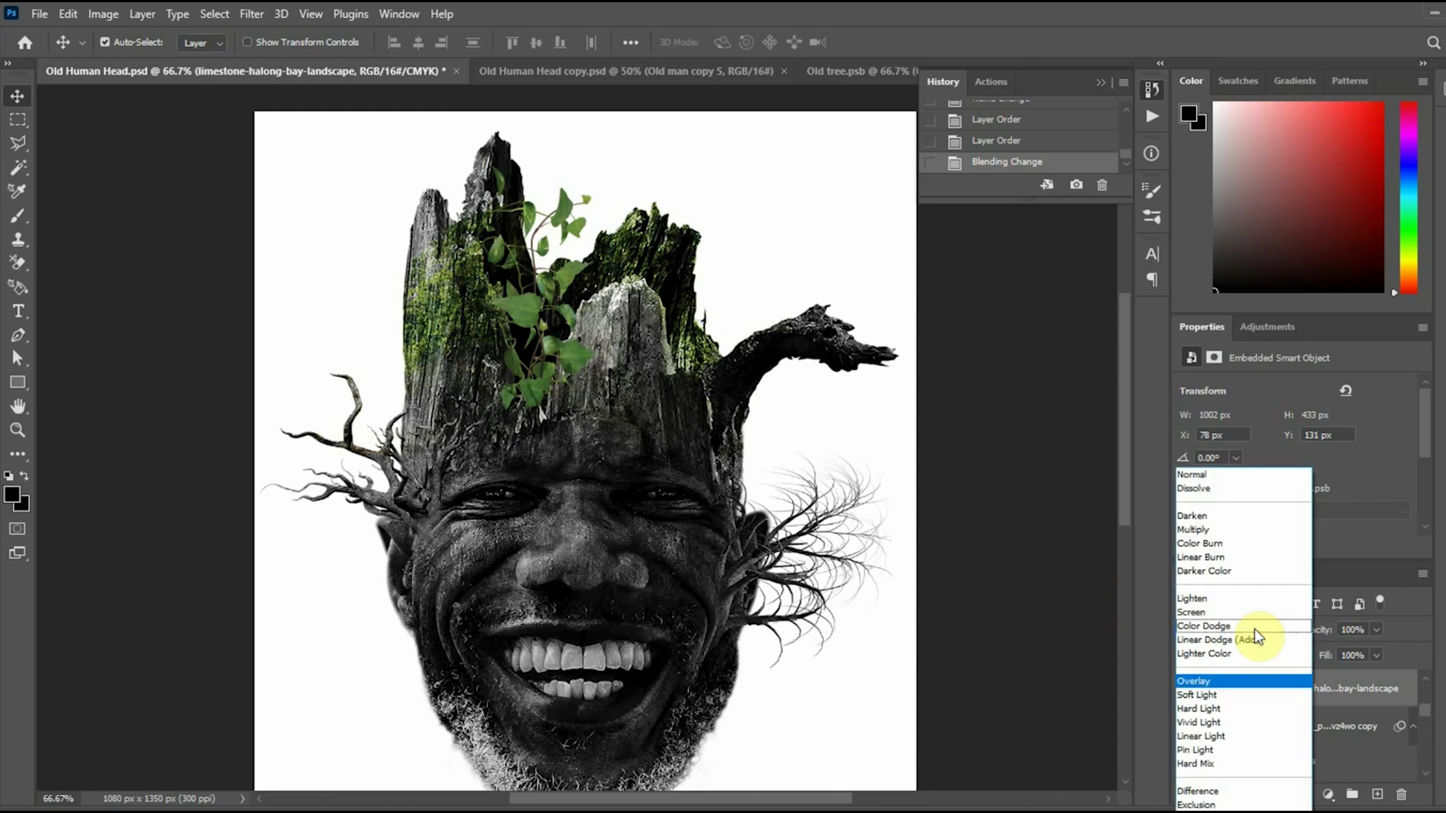
{"action": "left_click", "coordinate": [1246, 682]}
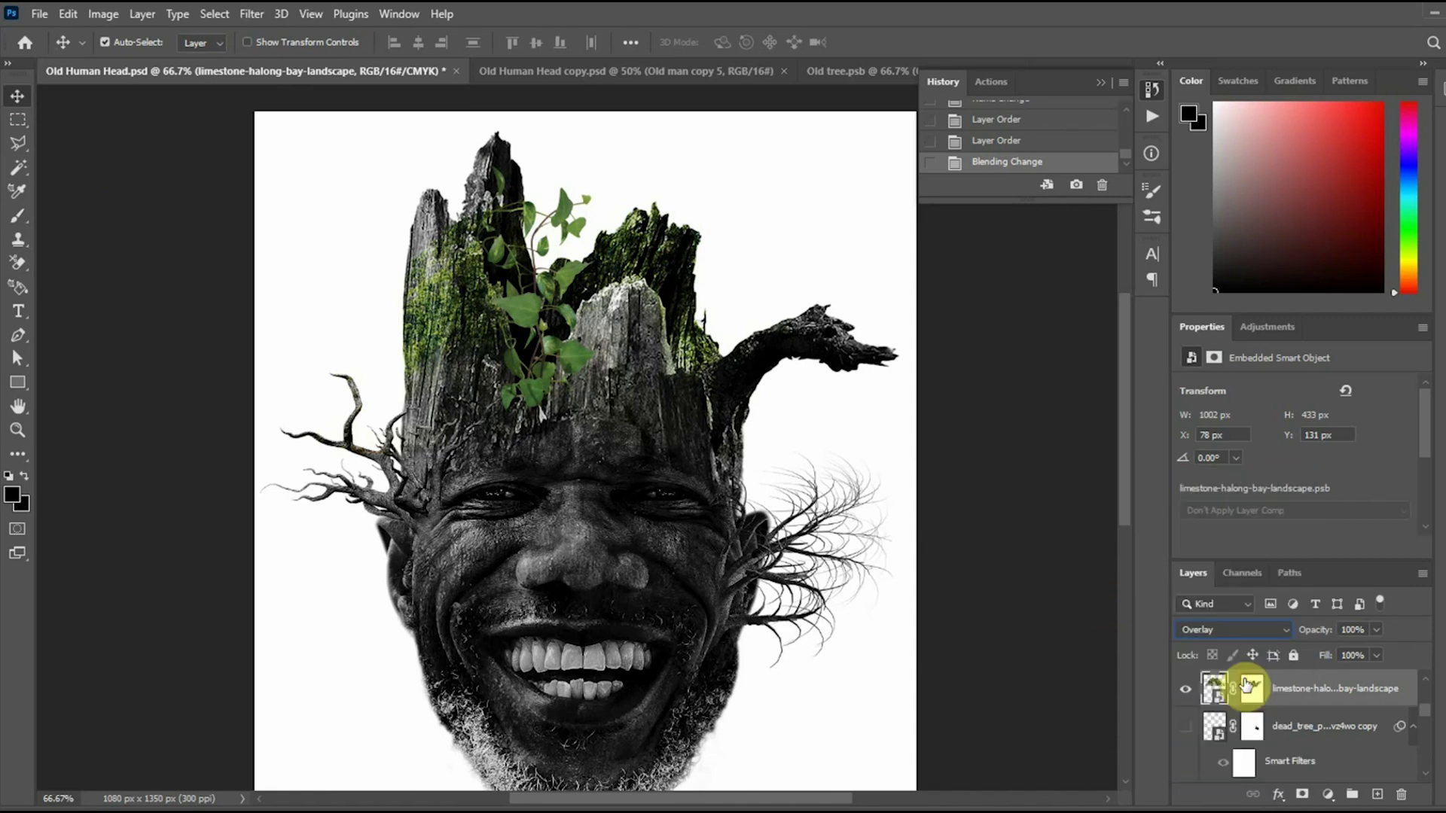
- Set the landscape layer's gray Blend If range for This Layer to 18/99 and 229/236, keeping the Overlay blend mode
{"action": "left_click", "coordinate": [1278, 794]}
{"action": "left_click", "coordinate": [1273, 607]}
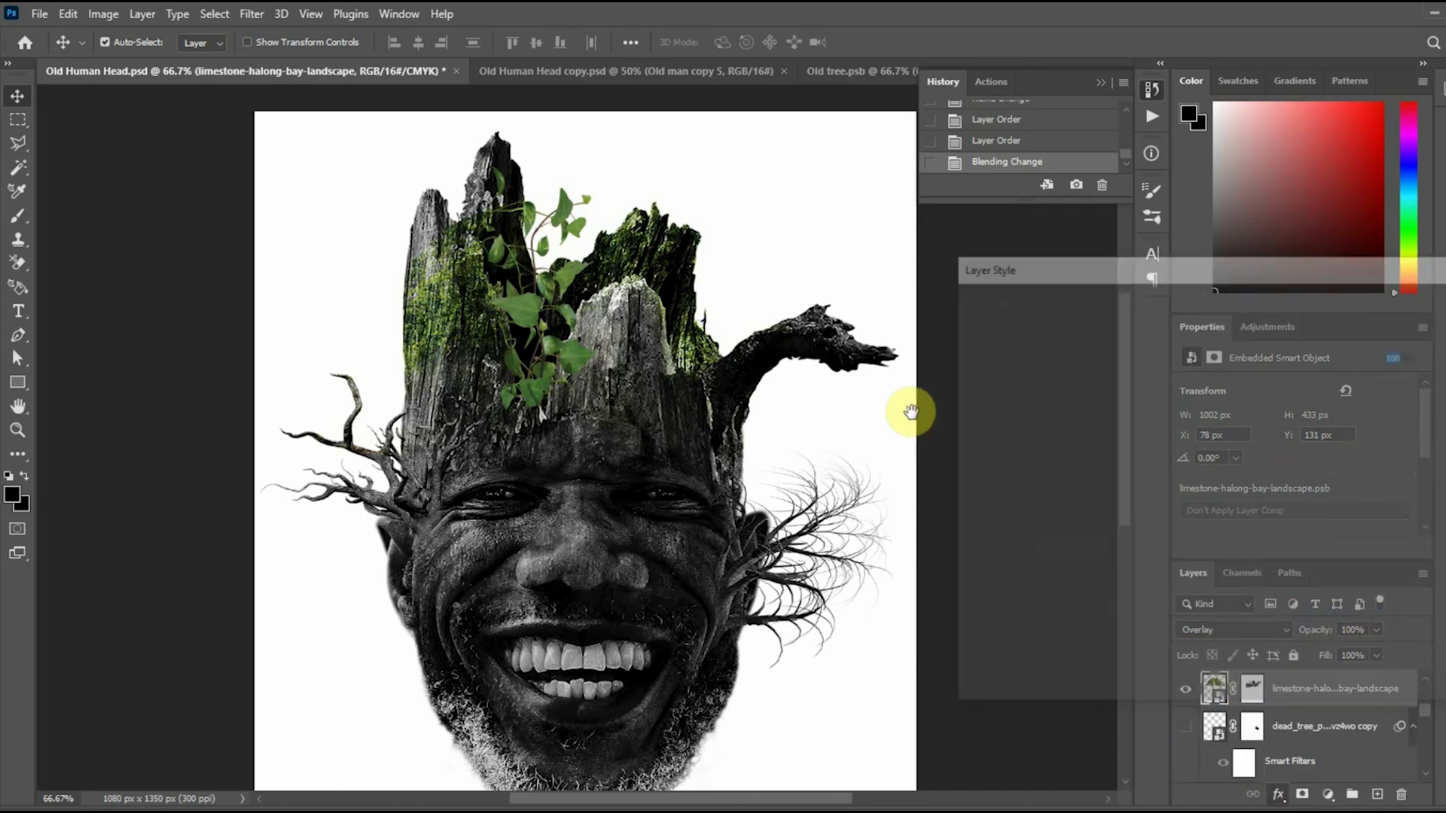
{"action": "mouse_move", "coordinate": [1241, 597]}
{"action": "left_mouse_down"}
{"action": "mouse_move", "coordinate": [1290, 597]}
{"action": "mouse_move", "coordinate": [1264, 600]}
{"action": "left_mouse_up"}
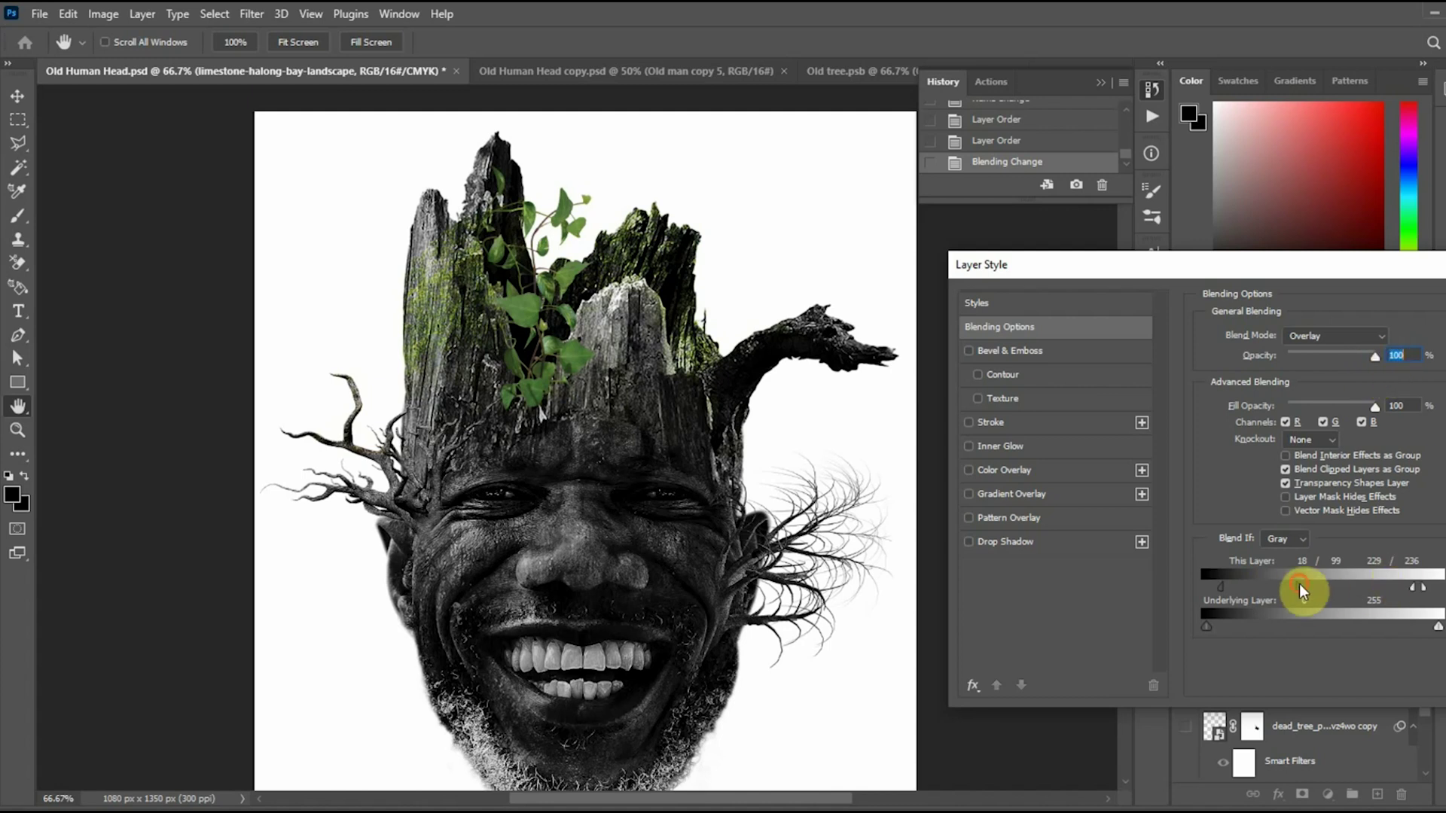
{"action": "key", "text": "Return"}
{"action": "left_click", "coordinate": [1238, 629]}
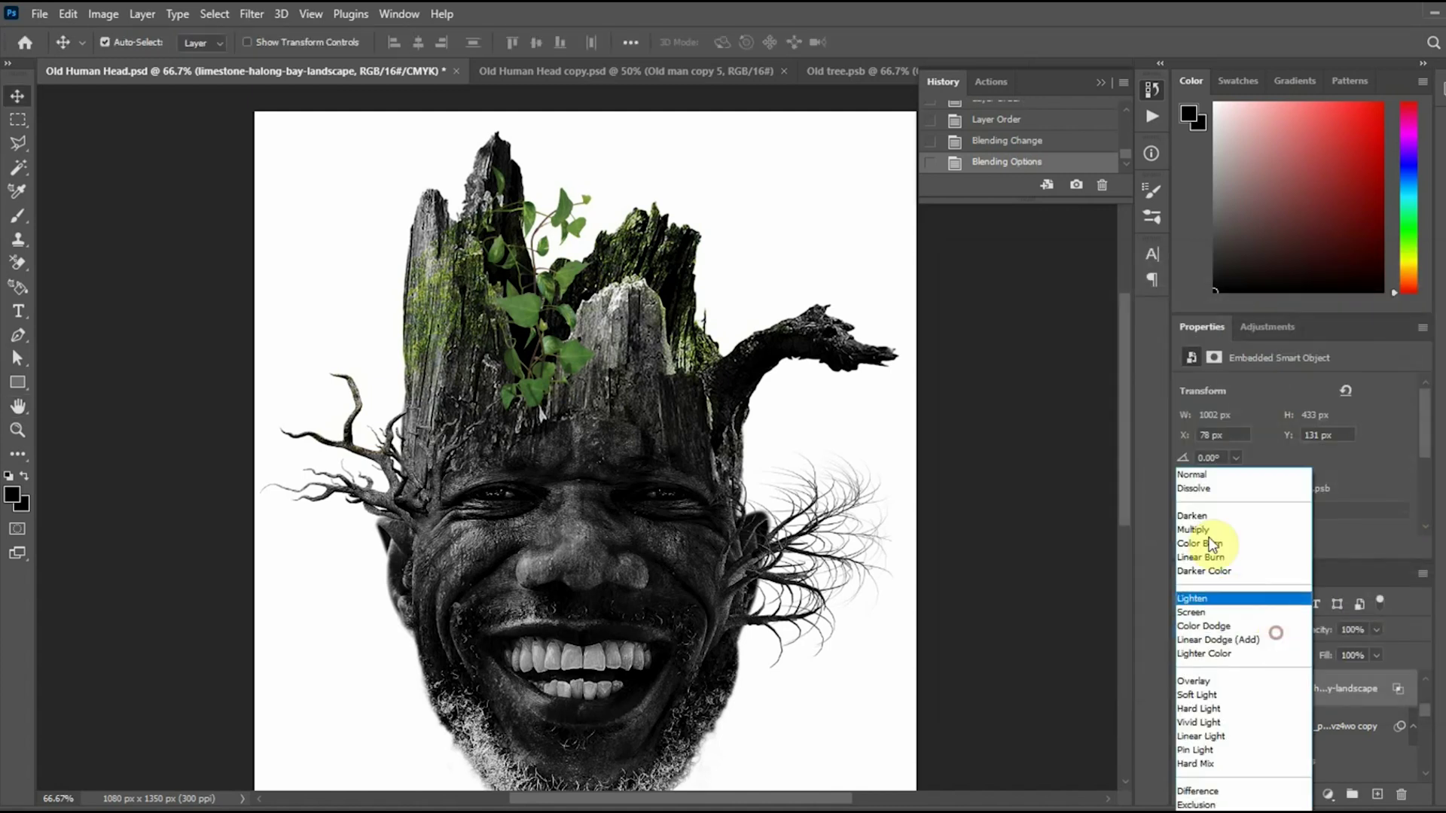
{"action": "left_click", "coordinate": [1197, 681]}
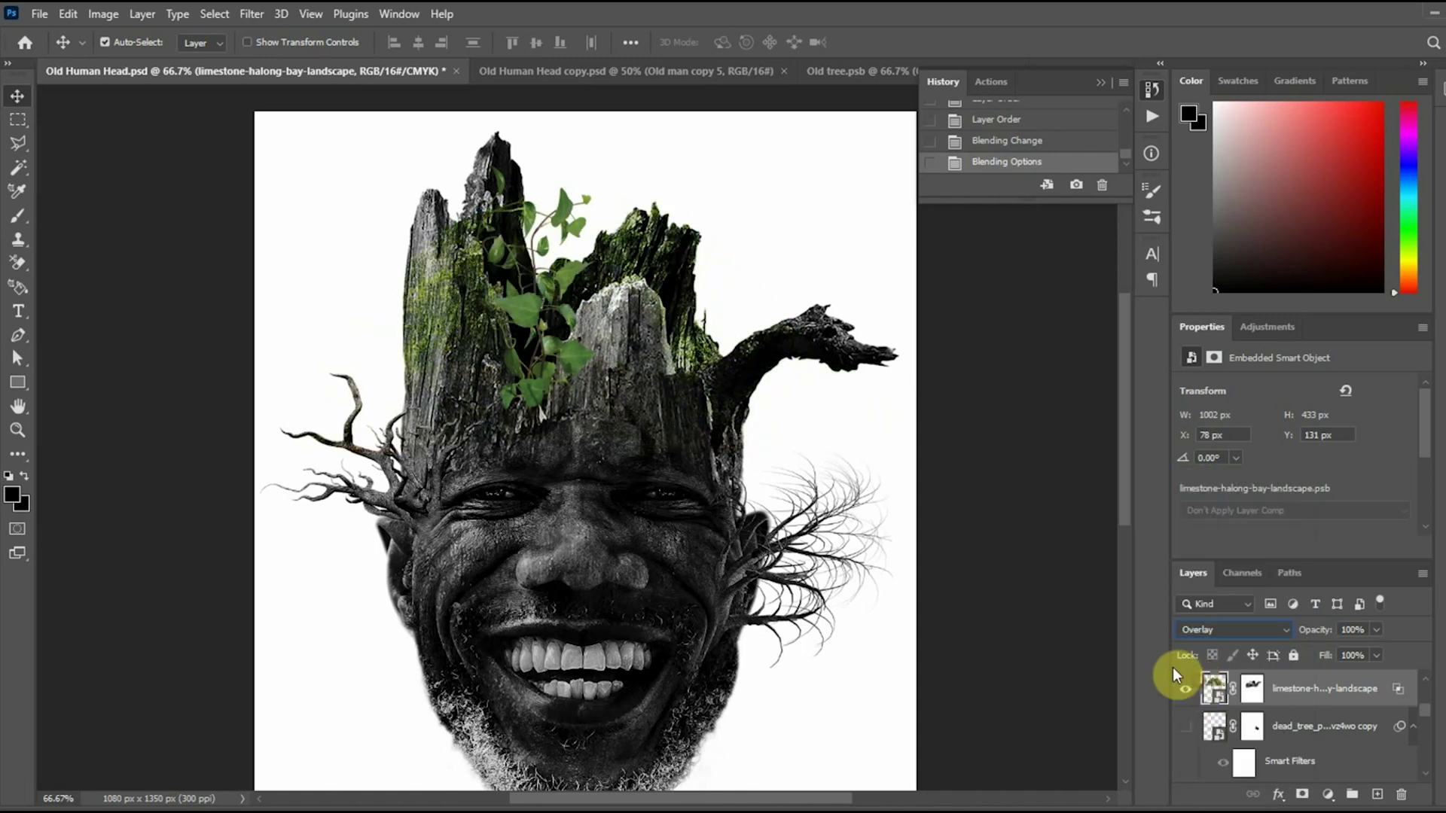
- Paint black dabs on the landscape mask with the 44 px brush over the front wood spike and the area below it
{"action": "left_click", "coordinate": [1252, 687]}
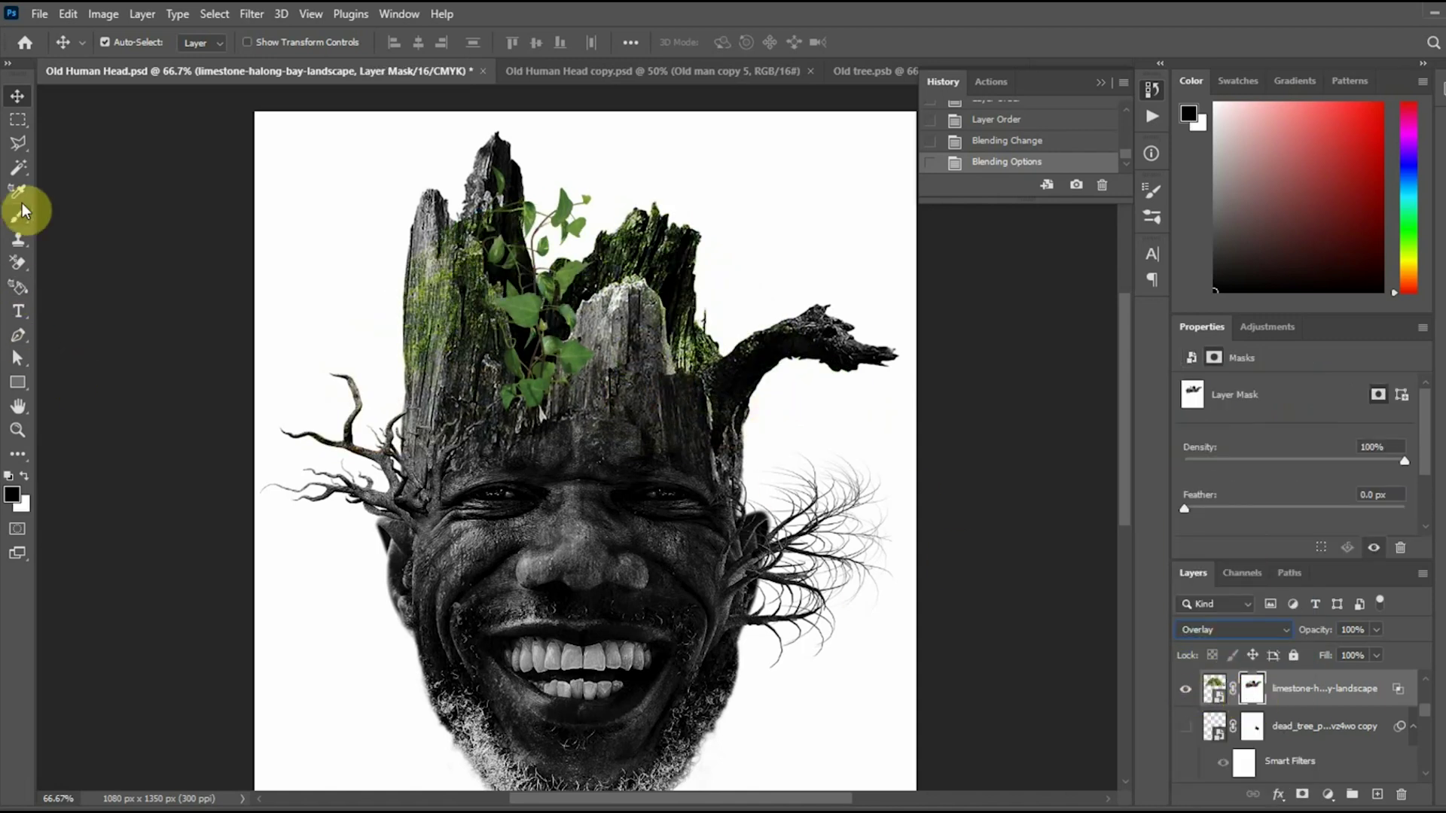
{"action": "left_click", "coordinate": [18, 216]}
{"action": "left_click", "coordinate": [659, 310]}
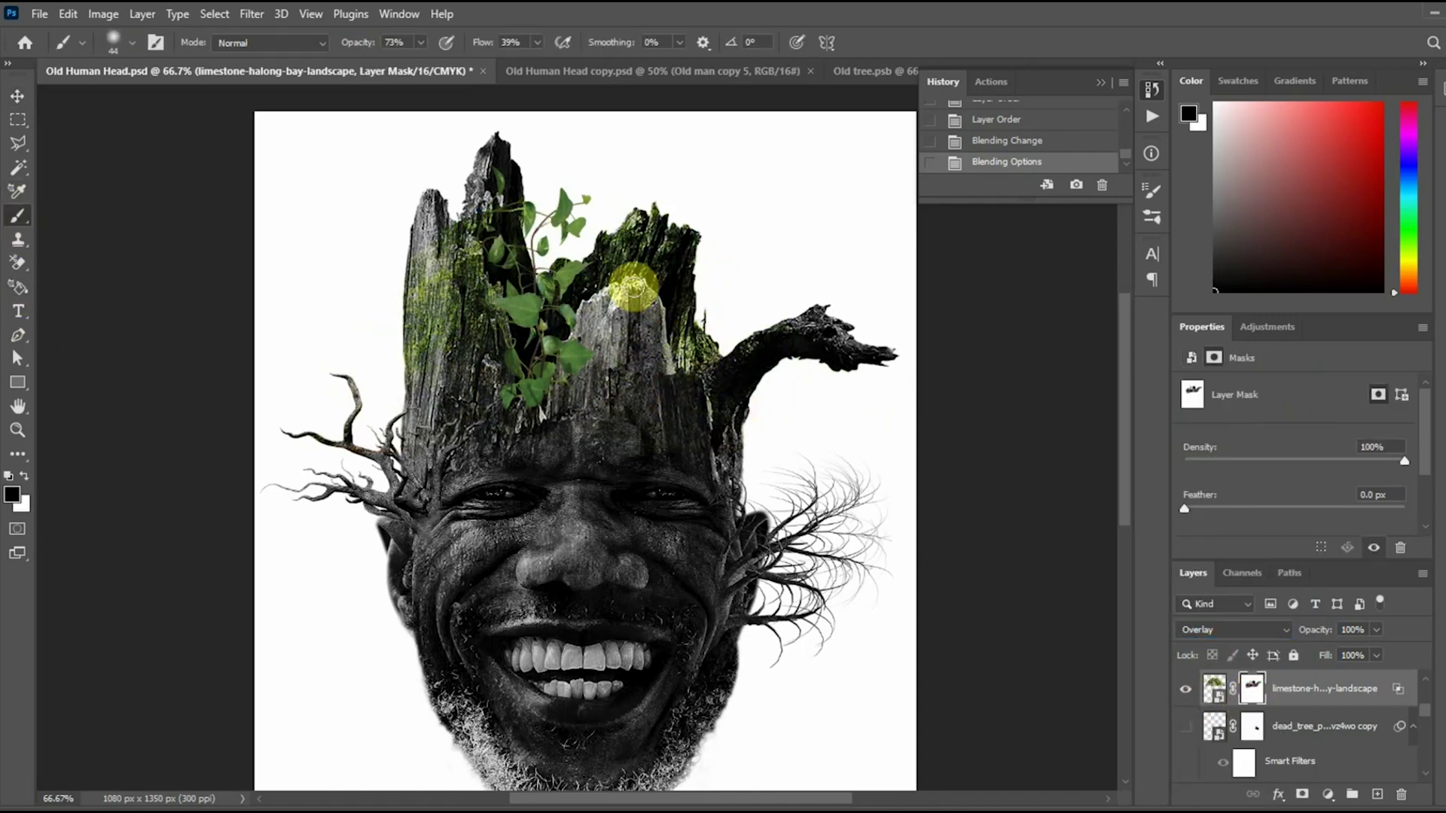
{"action": "left_click", "coordinate": [633, 286]}
{"action": "left_click", "coordinate": [648, 332]}
{"action": "left_click", "coordinate": [690, 423]}
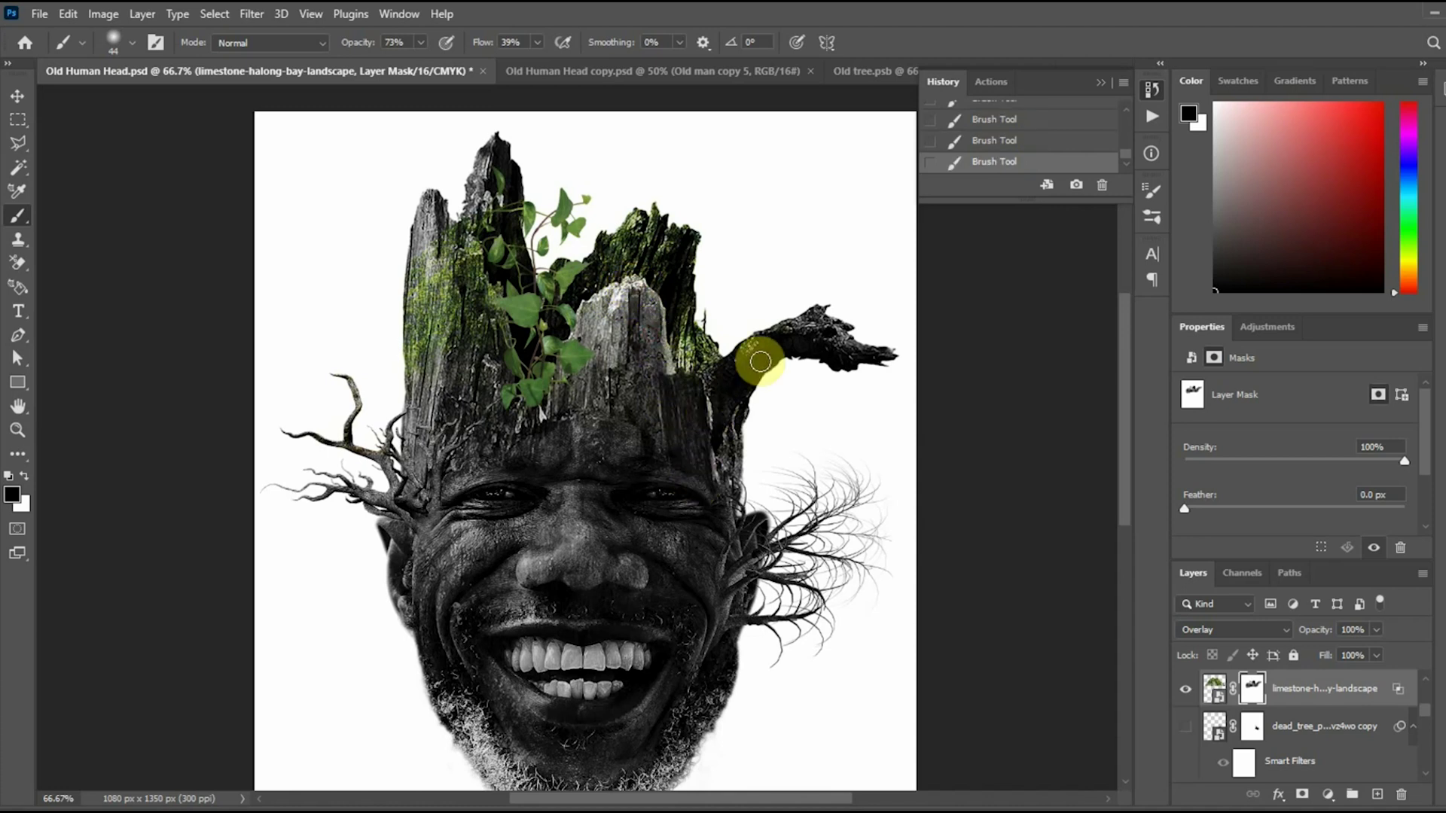
- Enlarge the soft brush to 78 px and mask some green off the stump's left edge
{"action": "right_click", "coordinate": [725, 383]}
{"action": "left_click_drag", "start_coordinate": [786, 458], "coordinate": [833, 457]}
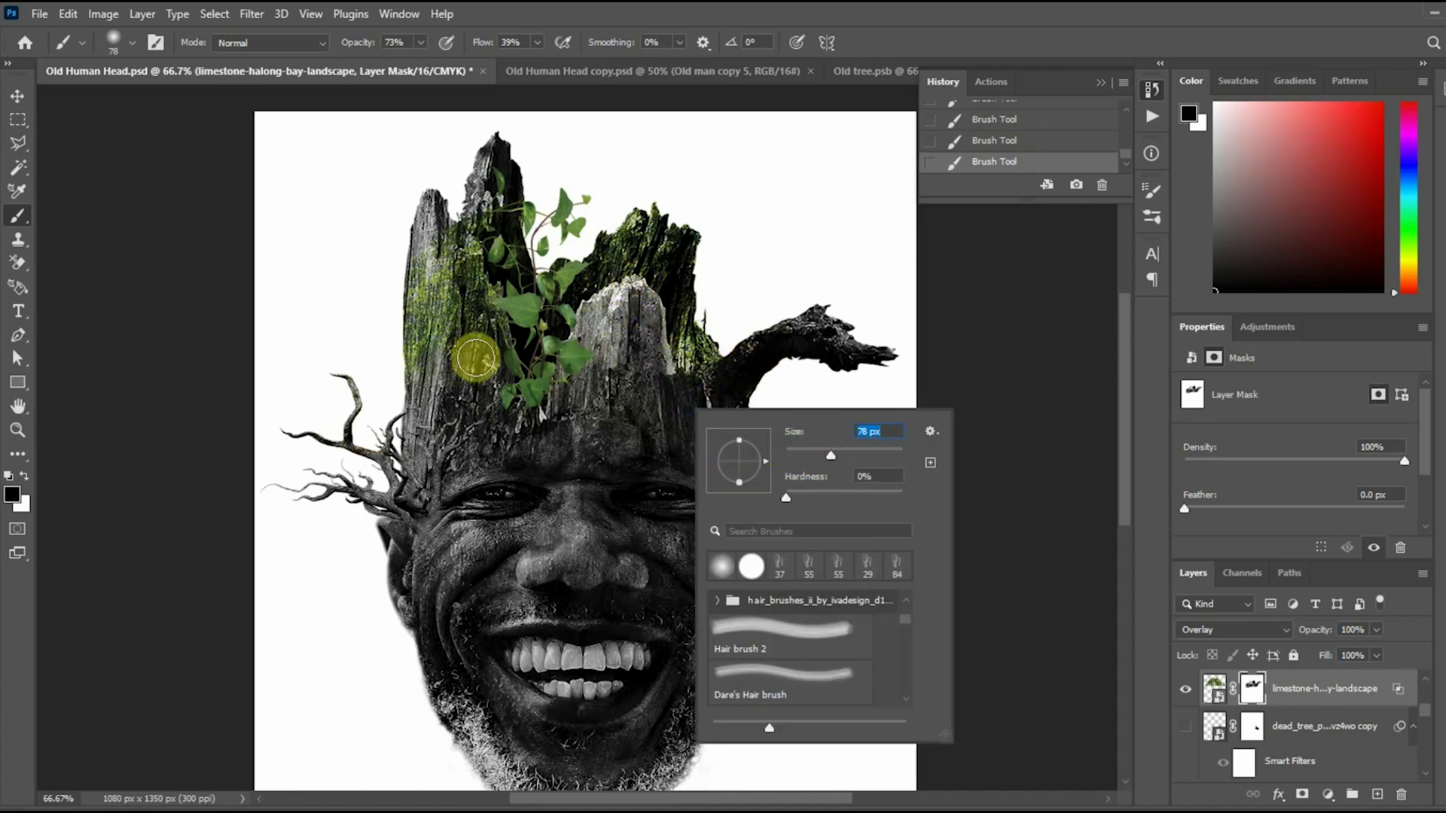
{"action": "key", "text": "Return"}
{"action": "mouse_move", "coordinate": [431, 398]}
{"action": "left_mouse_down"}
{"action": "mouse_move", "coordinate": [404, 310]}
{"action": "mouse_move", "coordinate": [433, 335]}
{"action": "left_mouse_up"}
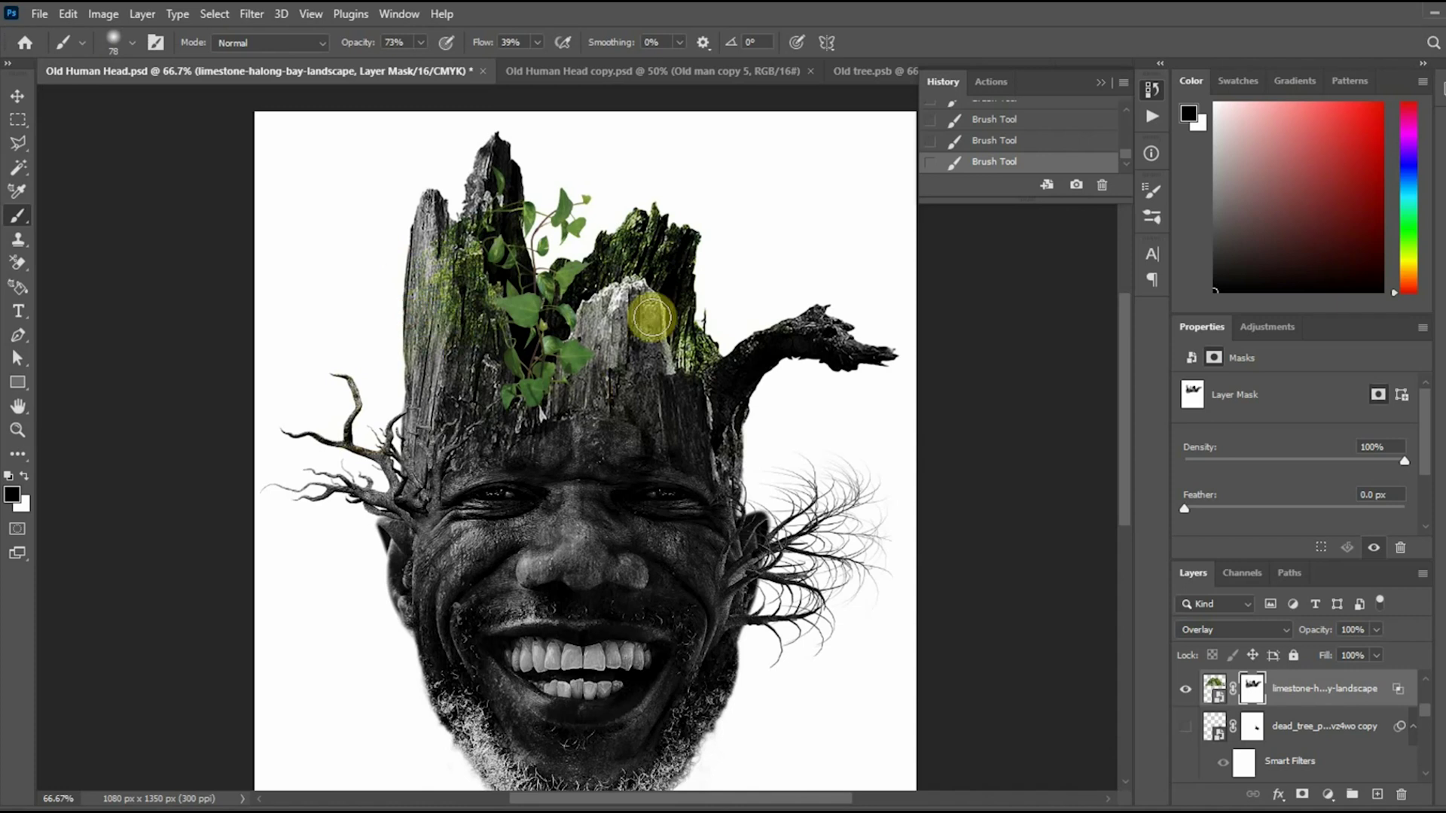
{"action": "left_click", "coordinate": [1212, 699]}
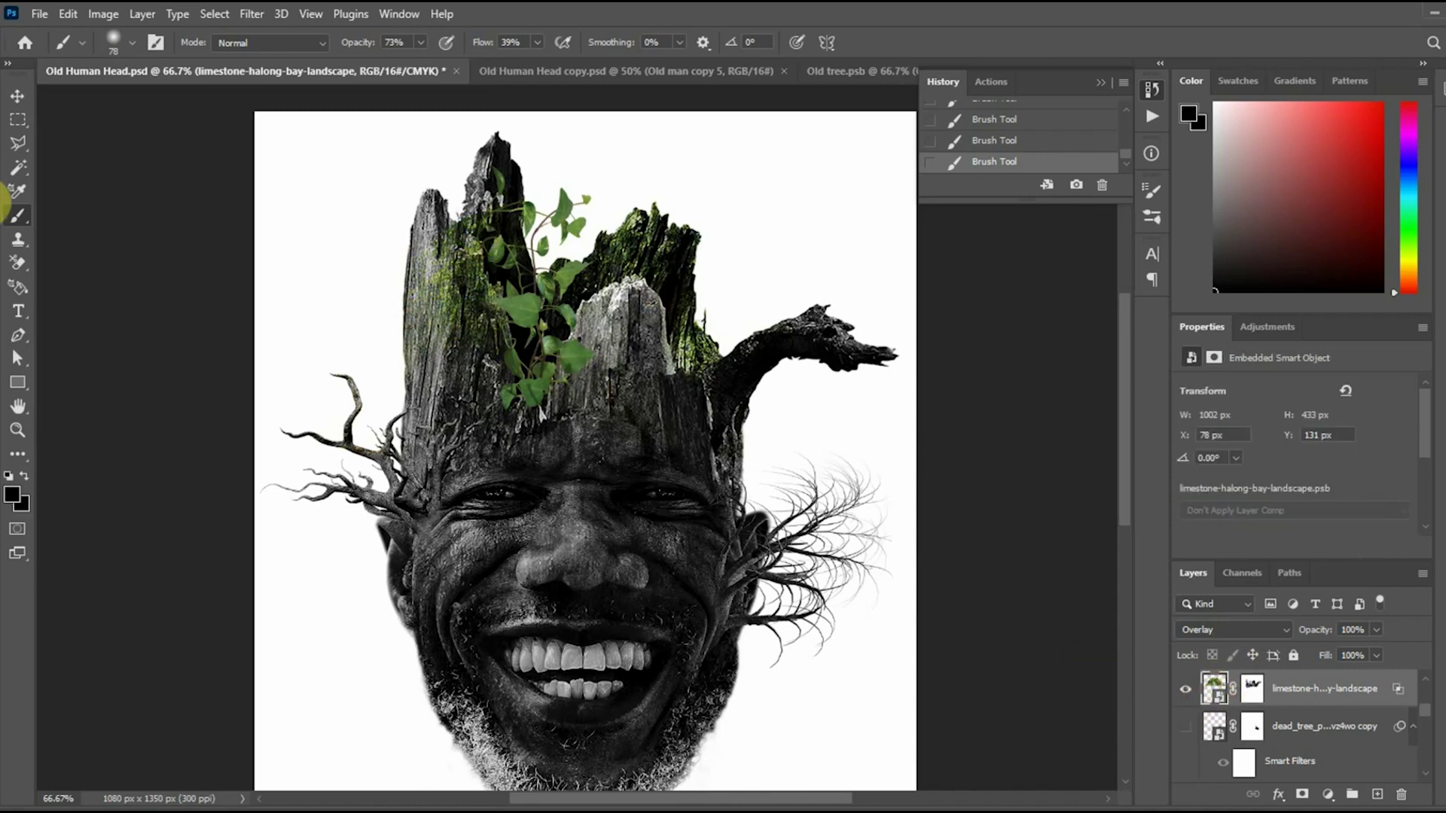
{"action": "left_click", "coordinate": [18, 240]}
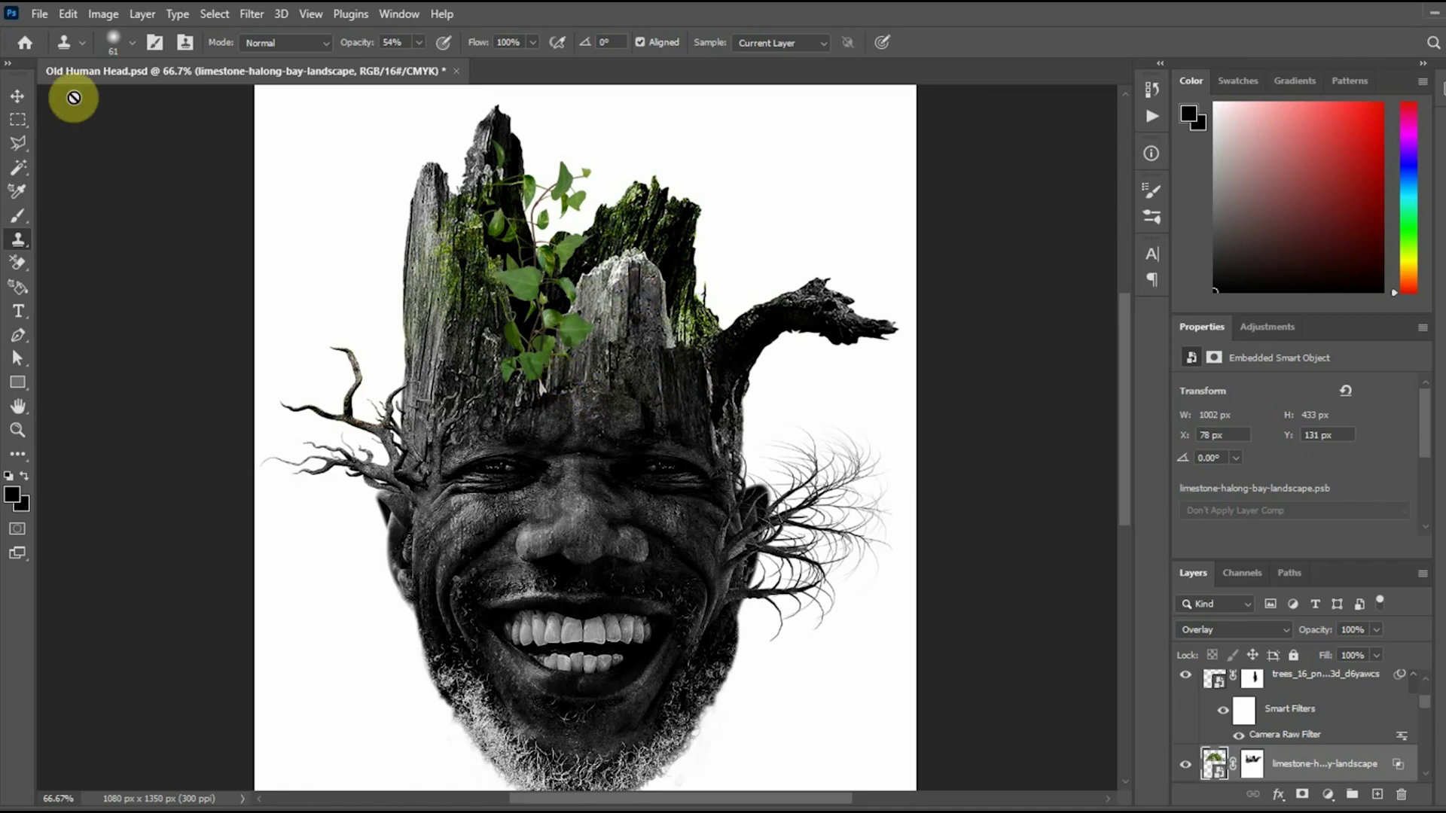
{"action": "key", "text": "v"}
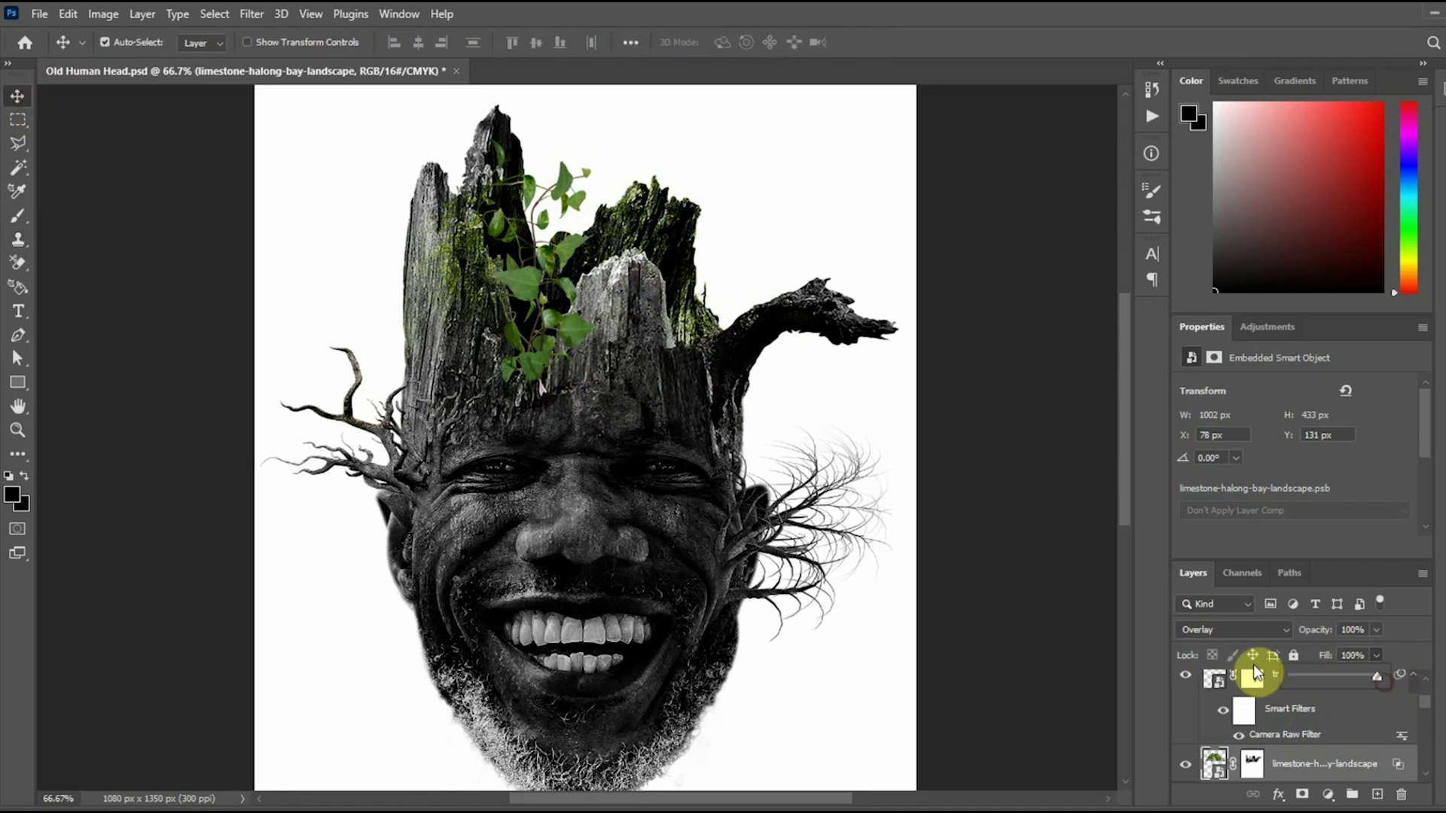
- Switch the landscape layer's blend mode to Normal and delete its layer mask
{"action": "left_click", "coordinate": [1276, 630]}
{"action": "left_click", "coordinate": [1220, 471]}
{"action": "right_click", "coordinate": [1294, 762]}
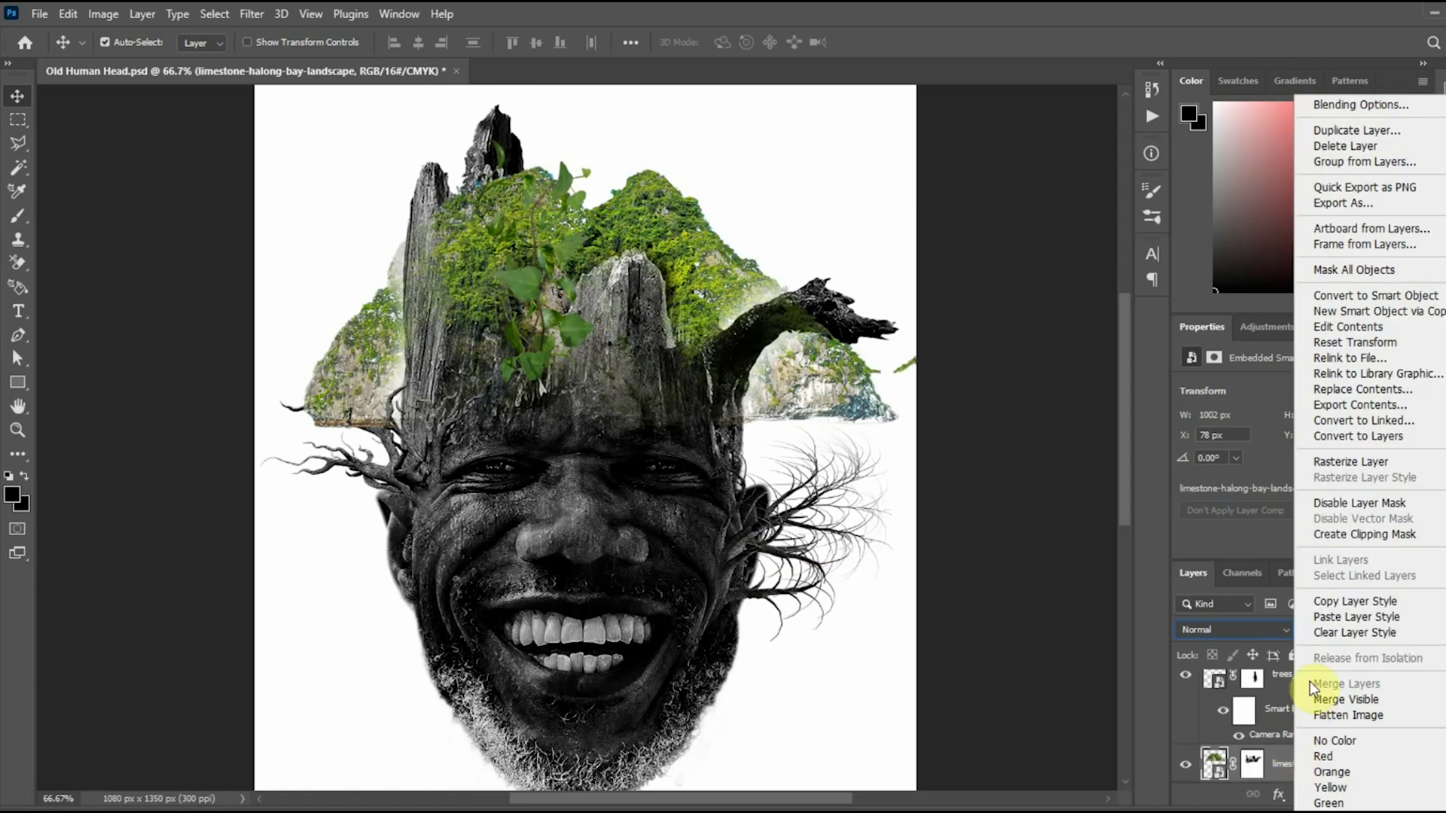
{"action": "left_click", "coordinate": [715, 243]}
{"action": "mouse_move", "coordinate": [649, 228]}
{"action": "left_mouse_down"}
{"action": "mouse_move", "coordinate": [631, 211]}
{"action": "mouse_move", "coordinate": [653, 193]}
{"action": "mouse_move", "coordinate": [662, 204]}
{"action": "left_mouse_up"}
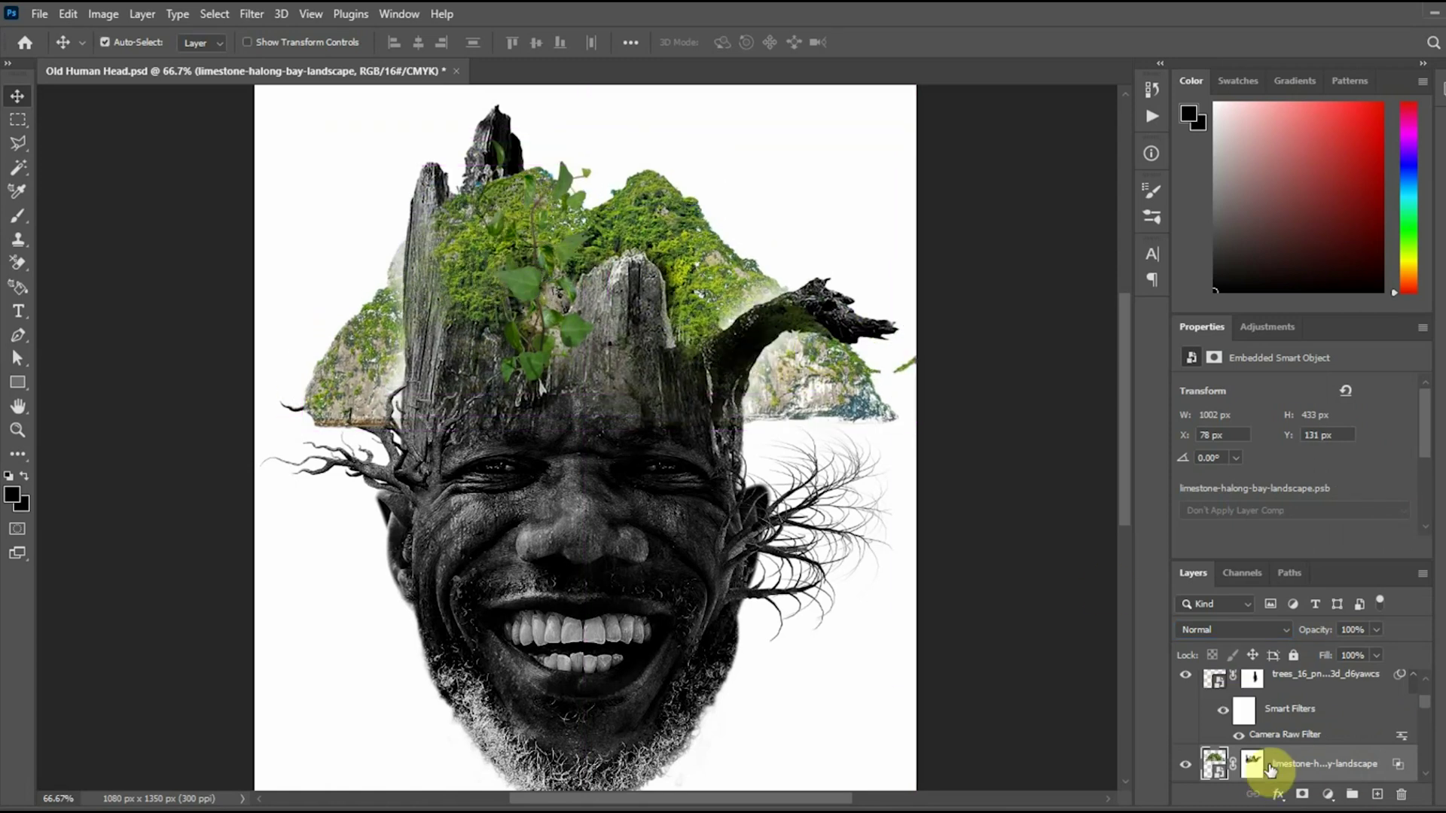
{"action": "right_click", "coordinate": [1292, 764]}
{"action": "key", "text": "Escape"}
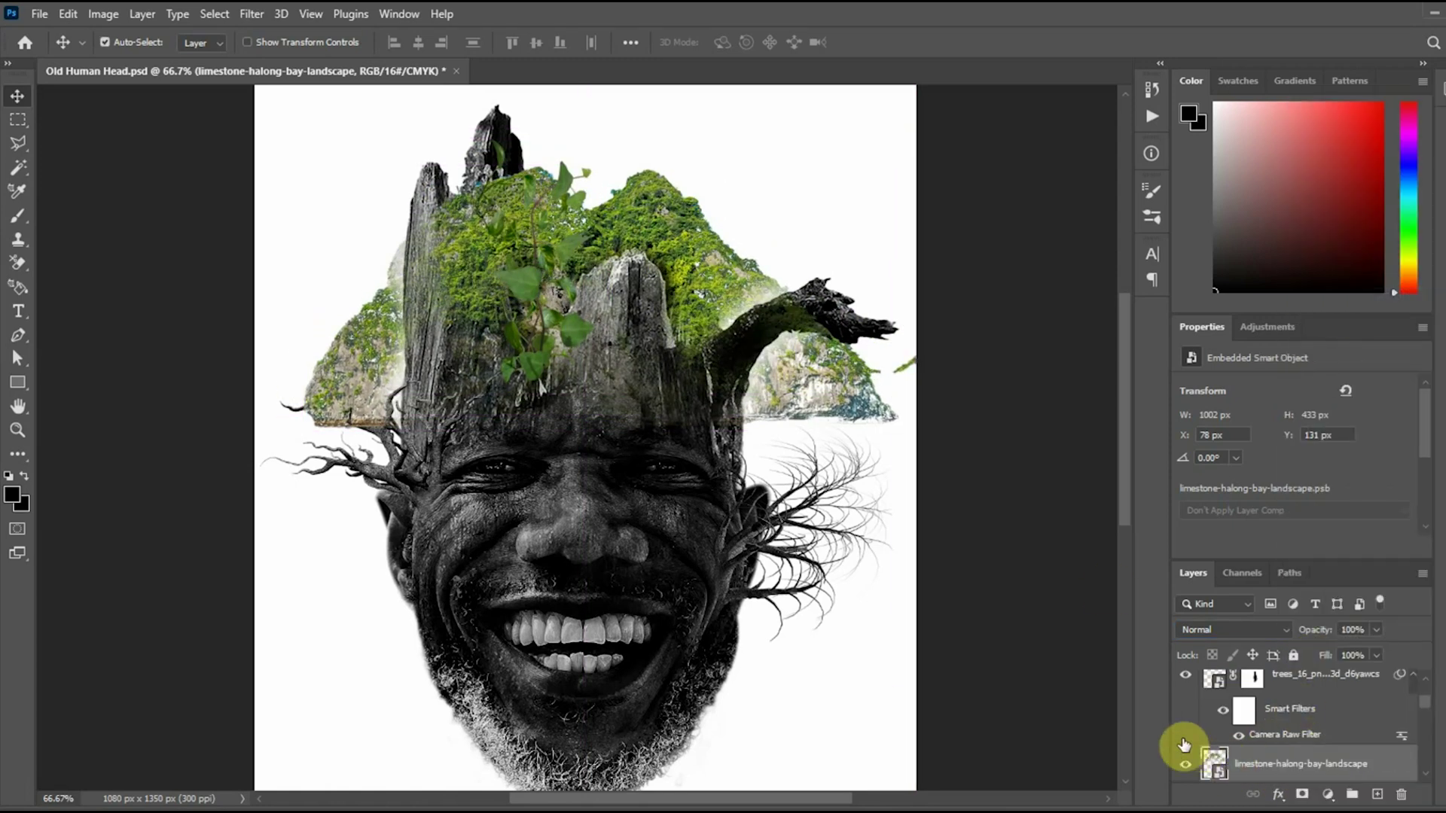
- Set the landscape layer's blend mode to Overlay and mask it with the outline of the Old tree copy layer
{"action": "left_click", "coordinate": [1227, 629]}
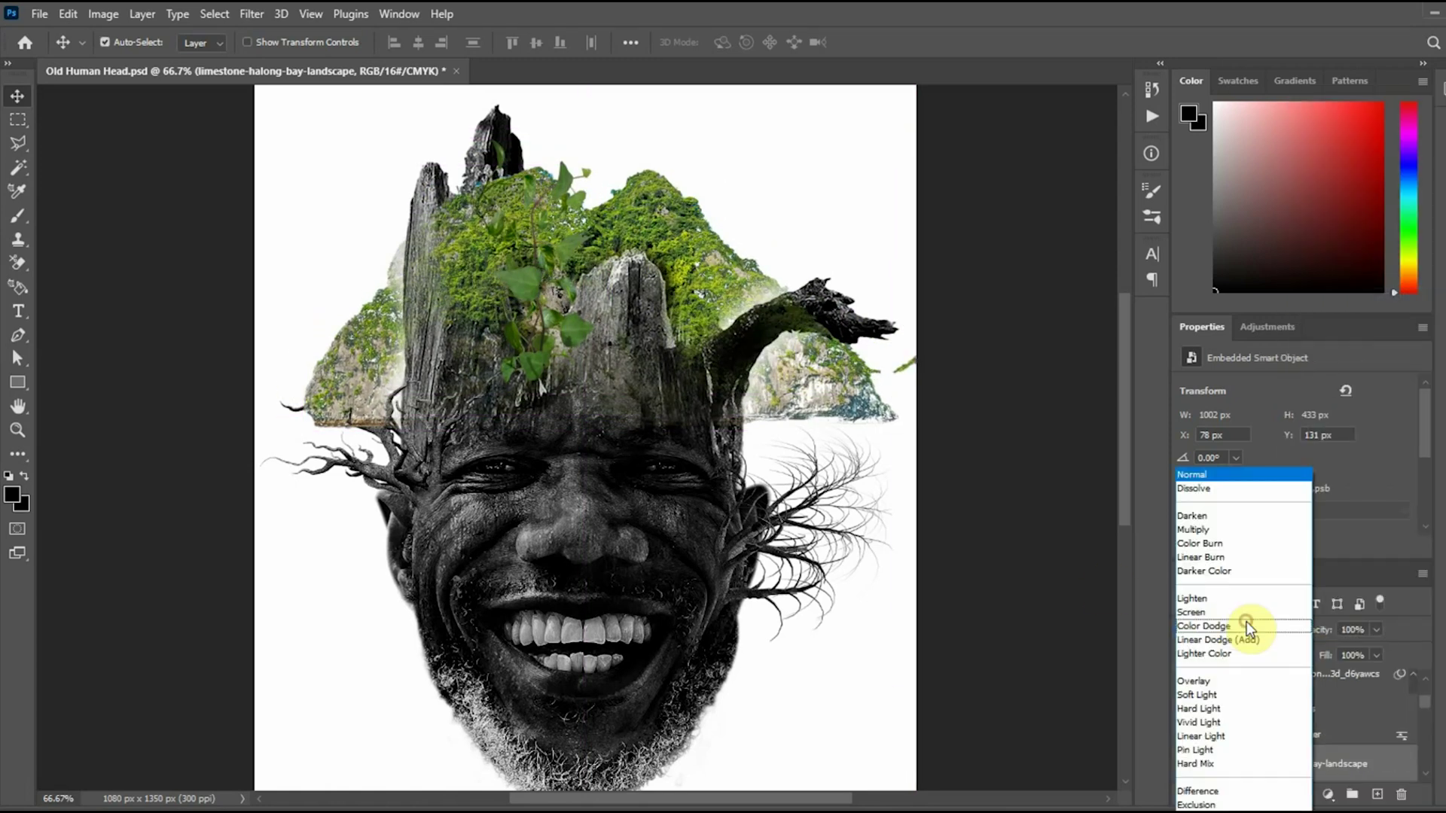
{"action": "left_click", "coordinate": [1194, 679]}
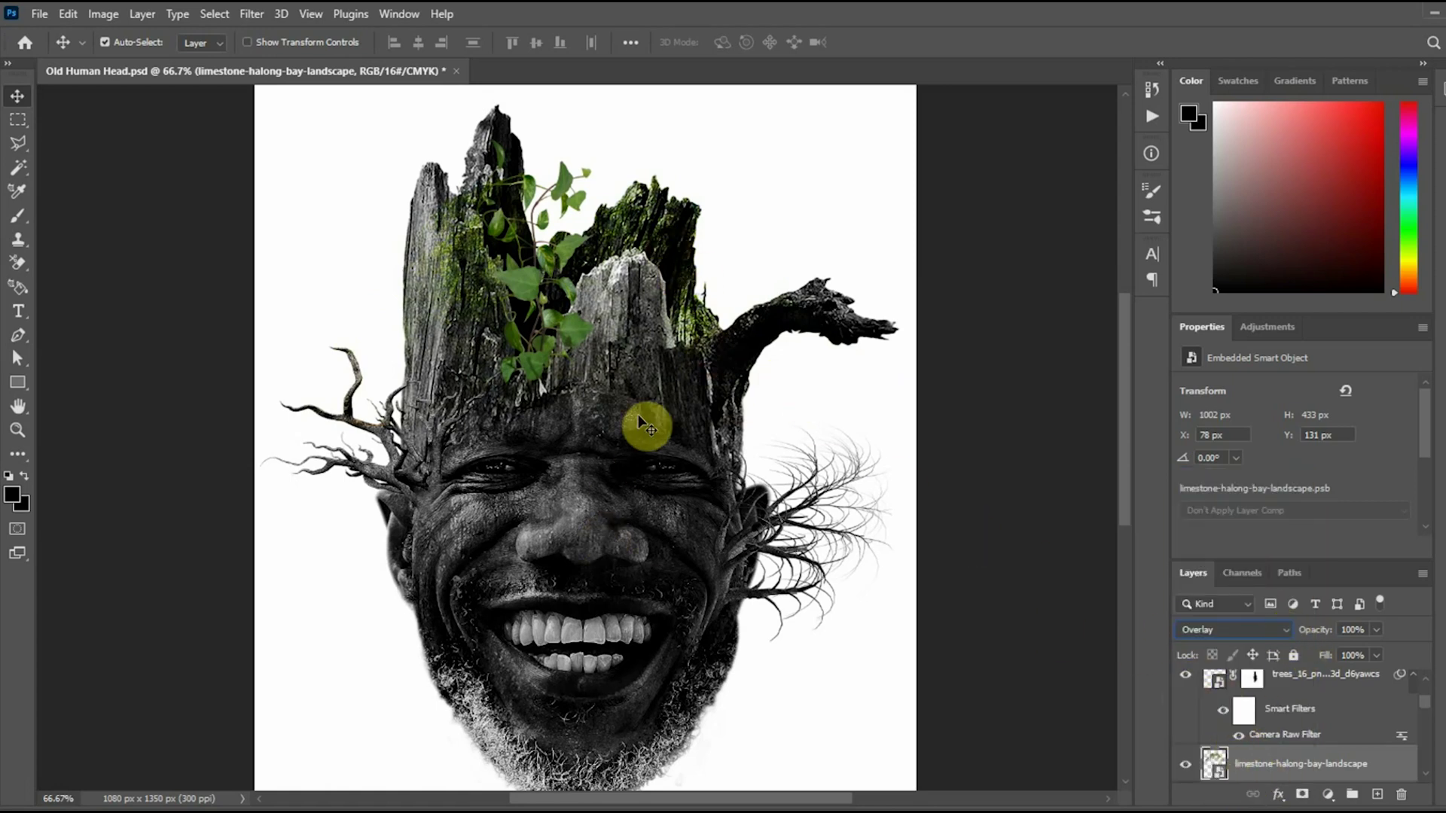
{"action": "scroll", "coordinate": [1273, 753], "scroll_direction": "down", "scroll_amount": 3}
{"action": "left_click", "coordinate": [1216, 713], "text": "ctrl"}
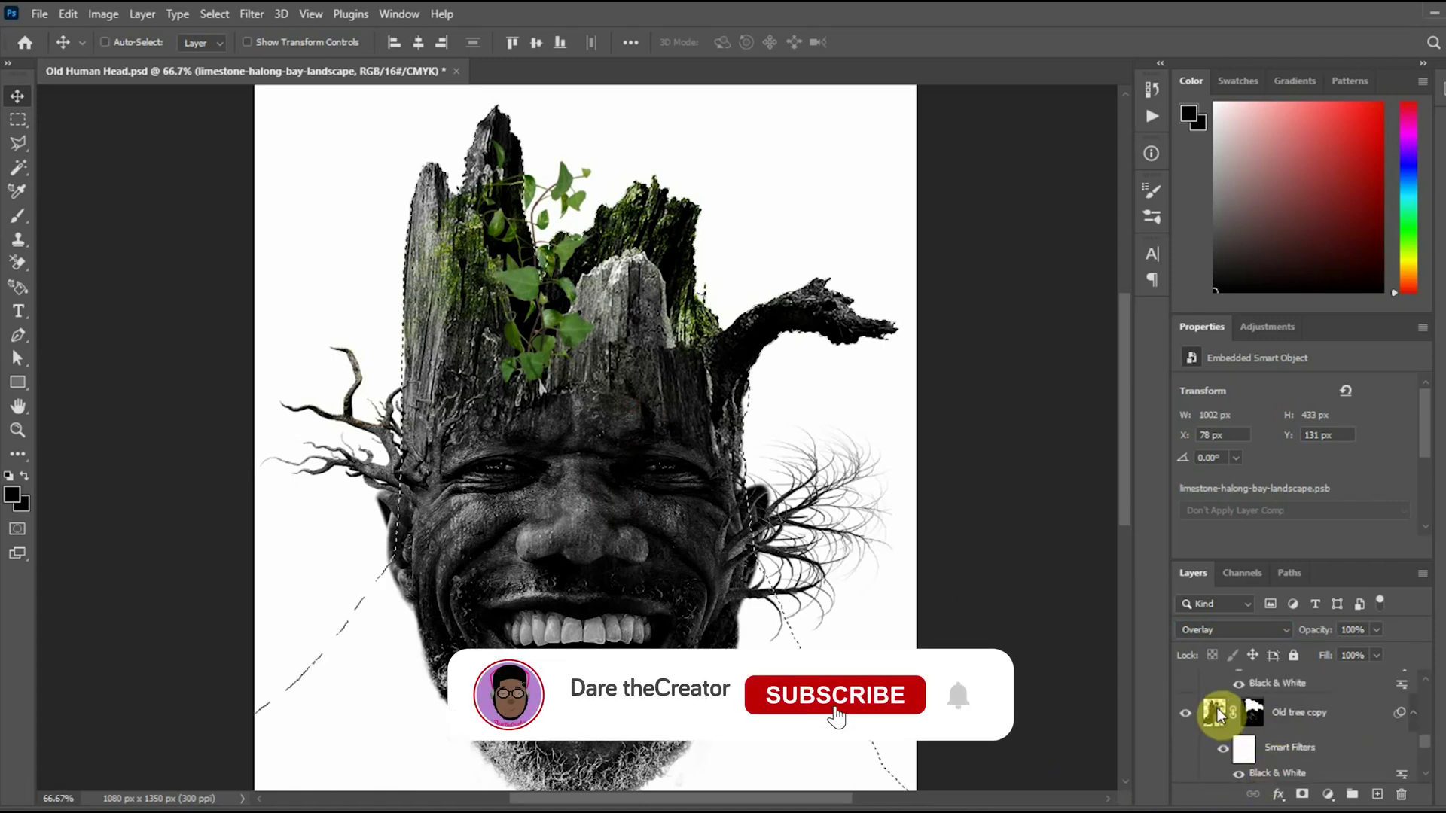
{"action": "scroll", "coordinate": [1275, 736], "scroll_direction": "up", "scroll_amount": 3}
{"action": "left_click", "coordinate": [1301, 795]}
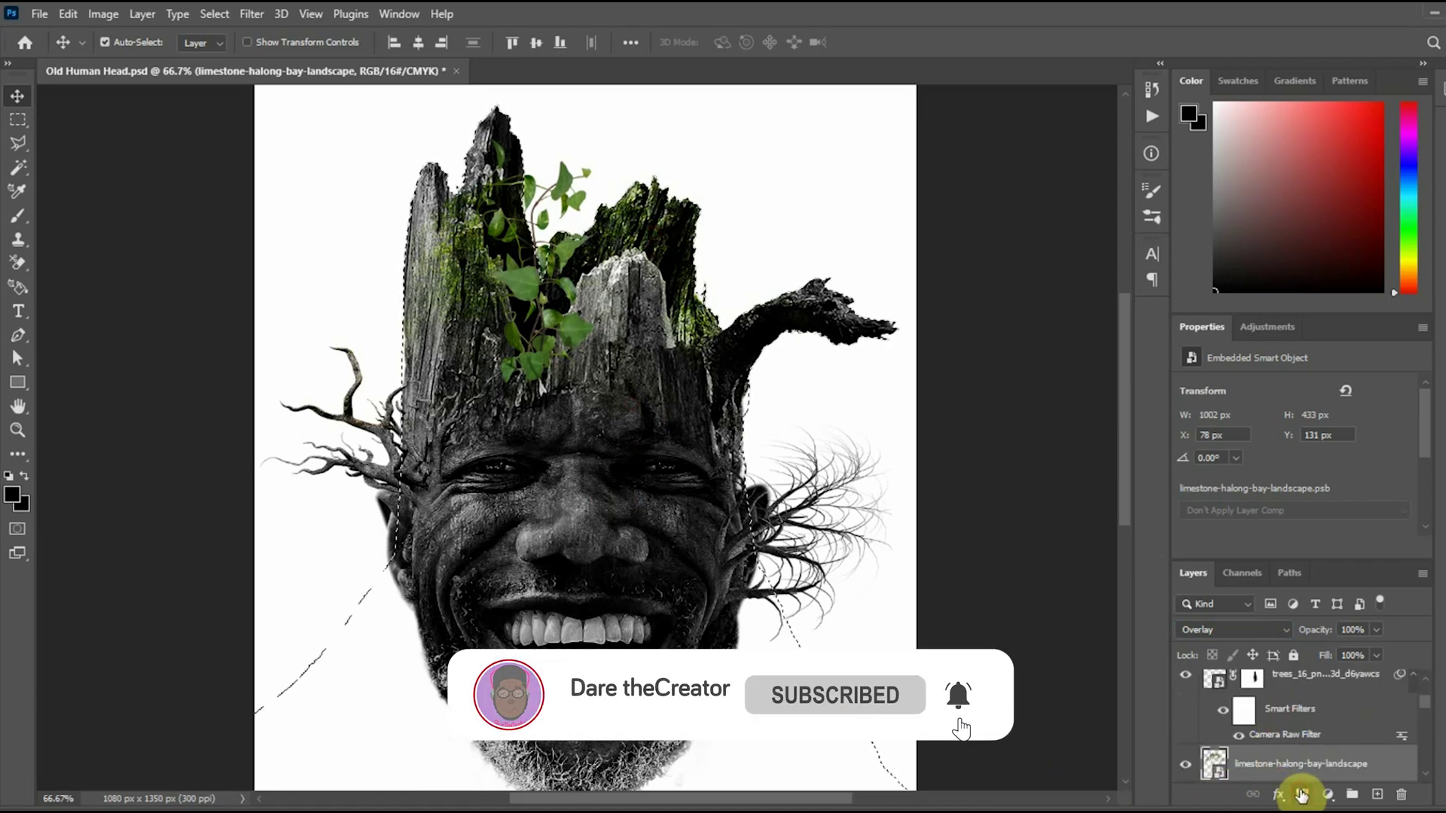
- Duplicate the landscape layer as an unmasked copy in Normal blend mode and shift it to X 0 px, Y 12 px
{"action": "right_click", "coordinate": [1273, 763]}
{"action": "left_click", "coordinate": [661, 230]}
{"action": "right_click", "coordinate": [1250, 763]}
{"action": "left_click", "coordinate": [1262, 628]}
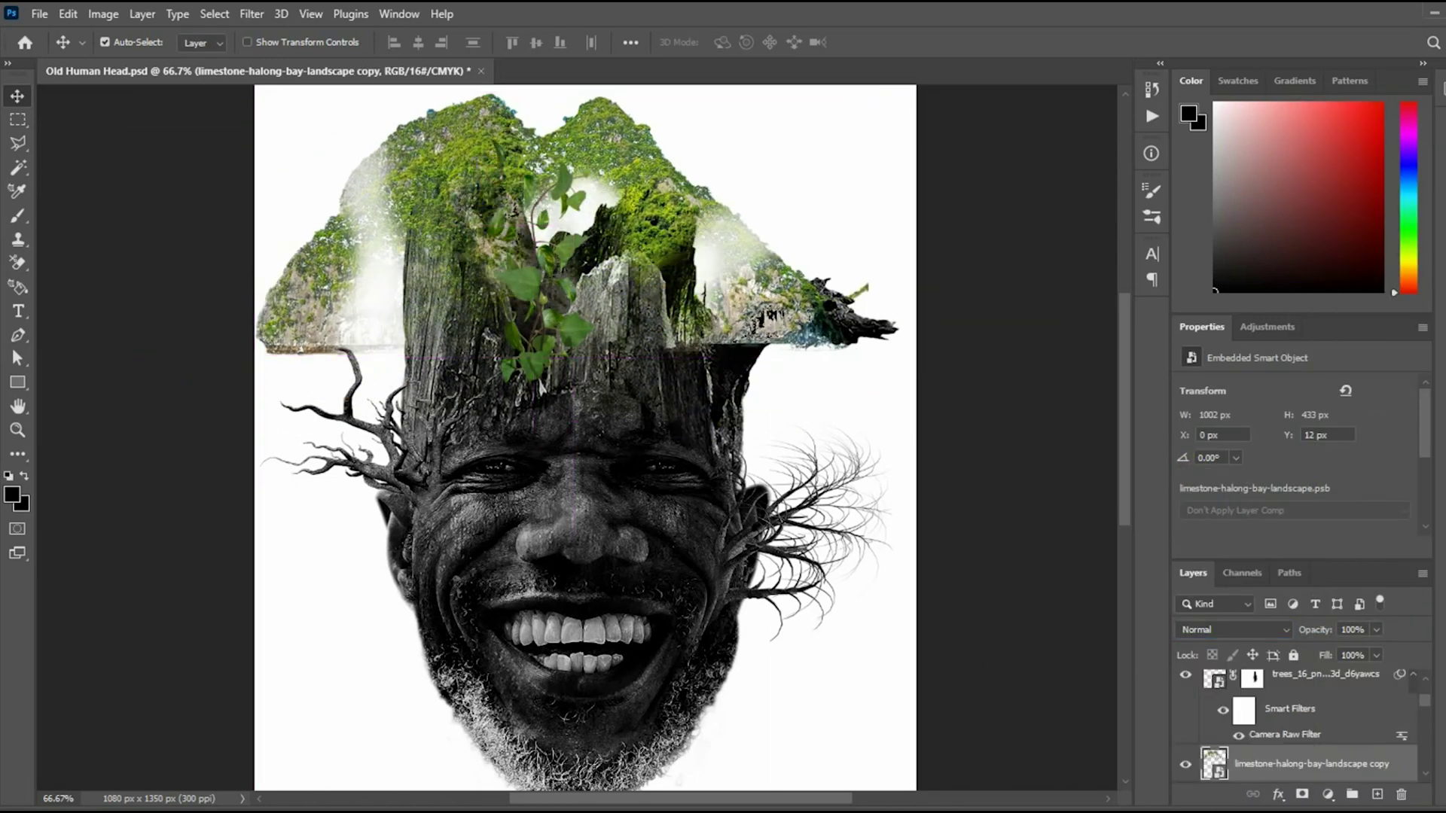
- Mask the landscape copy with the selection loaded from the original landscape layer's mask
{"action": "scroll", "coordinate": [1235, 768], "scroll_direction": "down", "scroll_amount": 2}
{"action": "left_click", "coordinate": [1252, 728], "text": "ctrl"}
{"action": "left_click", "coordinate": [1302, 794]}
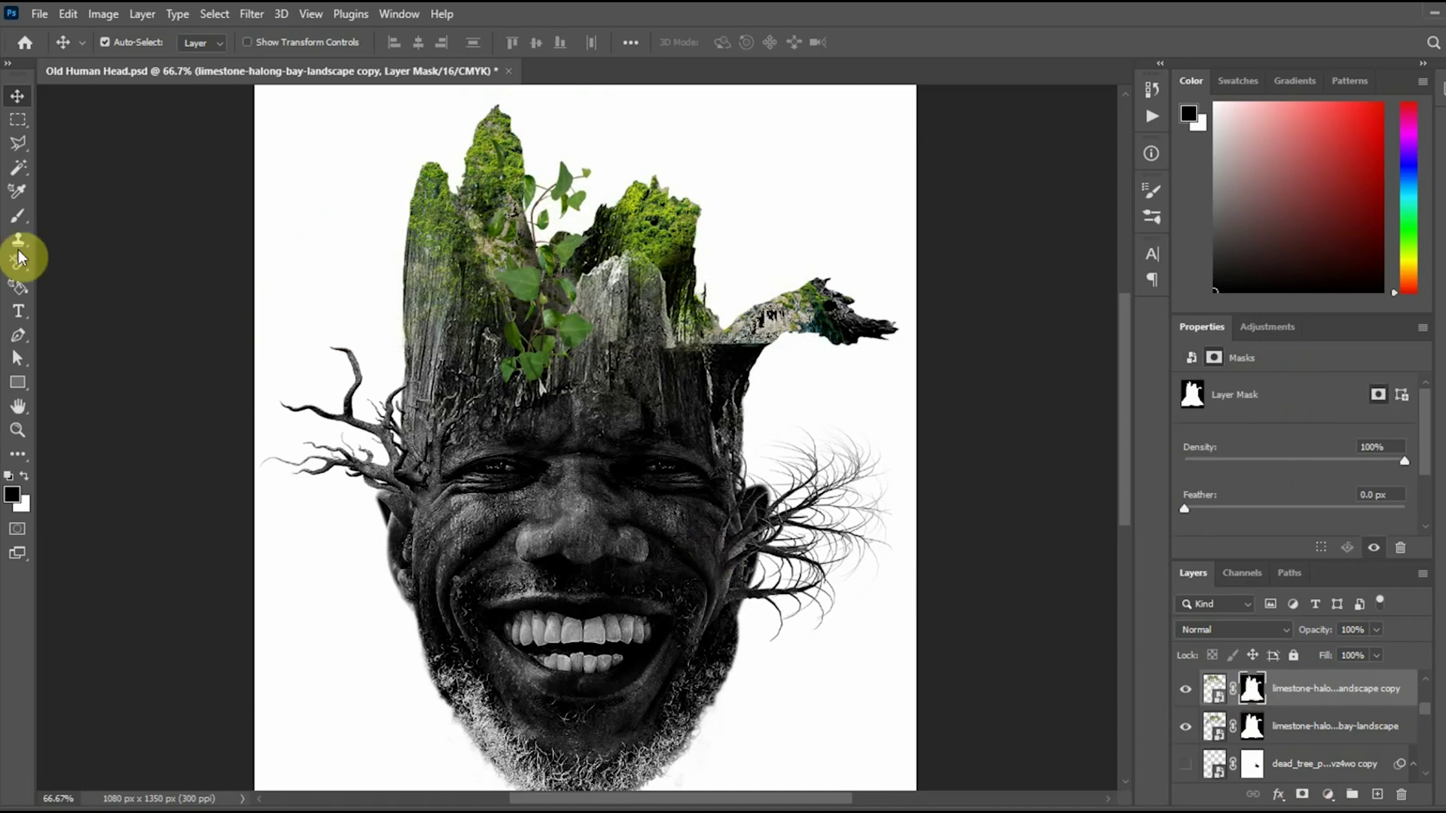
- Paint black on the landscape copy's mask with a 143 px brush over the thick branch and ivy area, and set its fill to 75%
{"action": "left_click", "coordinate": [18, 215]}
{"action": "right_click", "coordinate": [797, 284]}
{"action": "left_click", "coordinate": [1004, 326]}
{"action": "mouse_move", "coordinate": [813, 301]}
{"action": "left_mouse_down"}
{"action": "mouse_move", "coordinate": [733, 350]}
{"action": "mouse_move", "coordinate": [834, 323]}
{"action": "mouse_move", "coordinate": [690, 336]}
{"action": "left_mouse_up"}
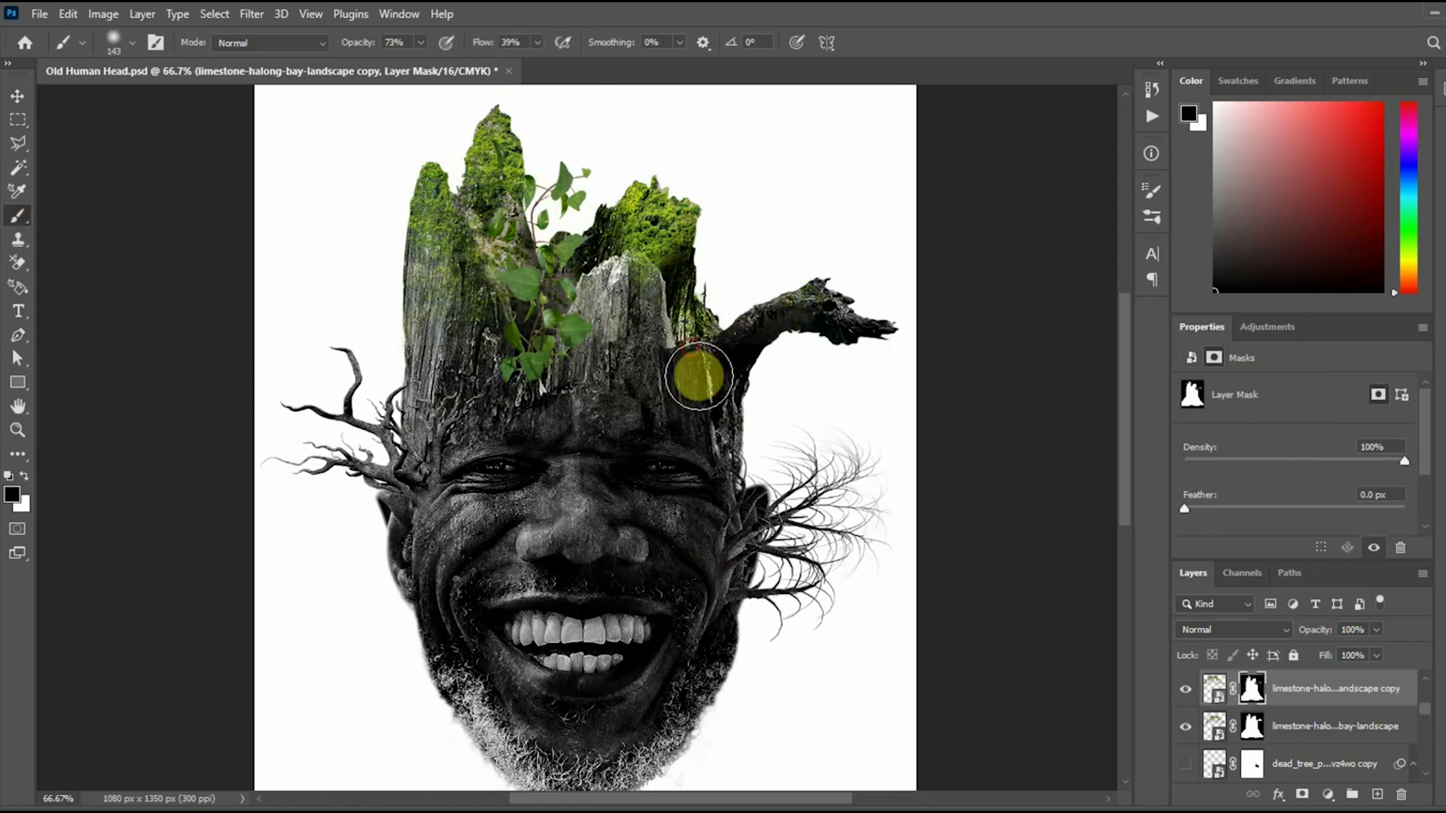
{"action": "left_click", "coordinate": [419, 339]}
{"action": "left_click_drag", "start_coordinate": [527, 257], "coordinate": [533, 293]}
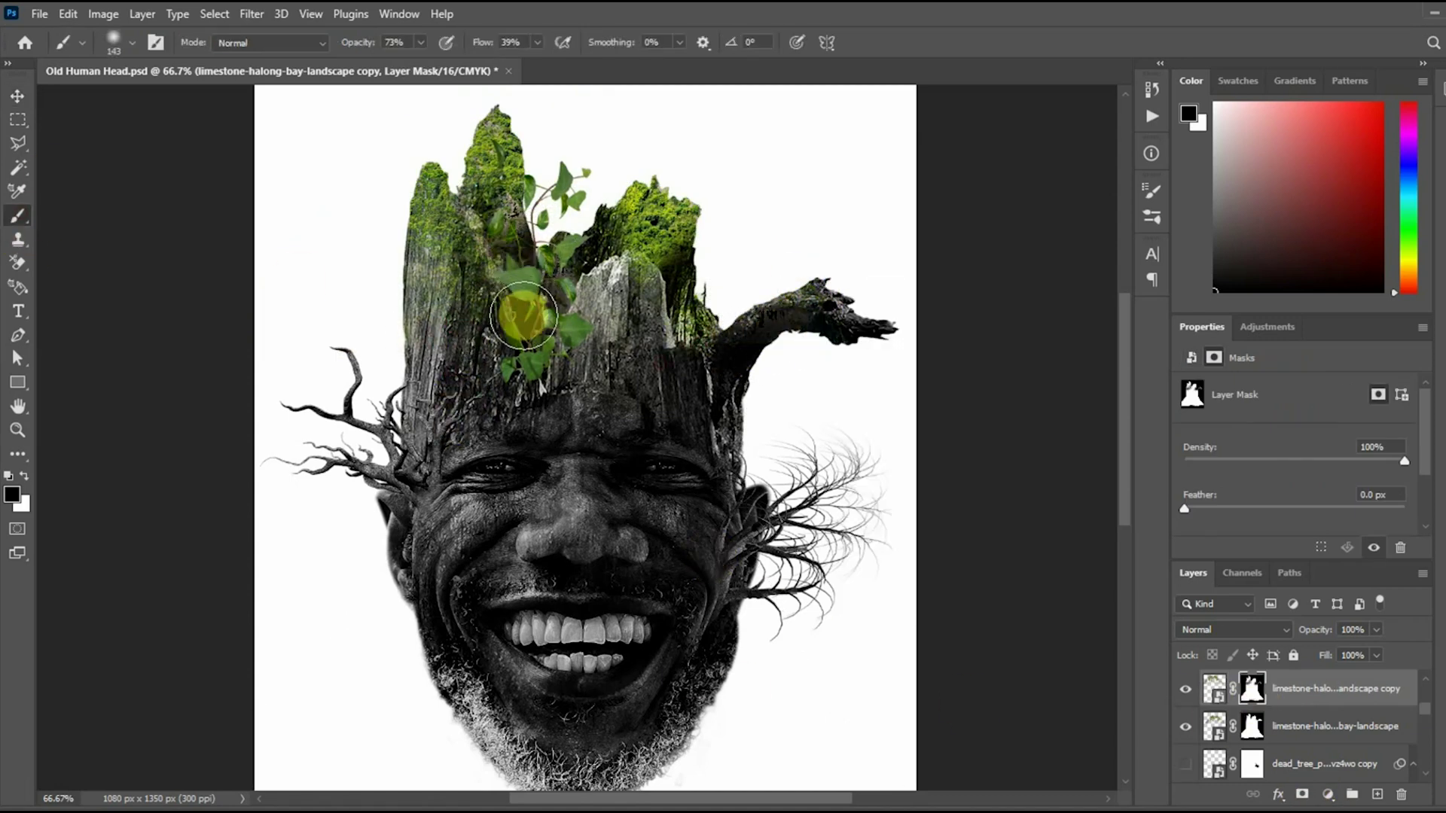
{"action": "left_click_drag", "start_coordinate": [1363, 679], "coordinate": [1355, 679]}
{"action": "mouse_move", "coordinate": [534, 225]}
{"action": "left_mouse_down"}
{"action": "mouse_move", "coordinate": [526, 113]}
{"action": "mouse_move", "coordinate": [553, 172]}
{"action": "mouse_move", "coordinate": [571, 142]}
{"action": "mouse_move", "coordinate": [613, 161]}
{"action": "mouse_move", "coordinate": [641, 284]}
{"action": "mouse_move", "coordinate": [684, 326]}
{"action": "mouse_move", "coordinate": [629, 323]}
{"action": "mouse_move", "coordinate": [430, 213]}
{"action": "mouse_move", "coordinate": [422, 488]}
{"action": "left_mouse_up"}
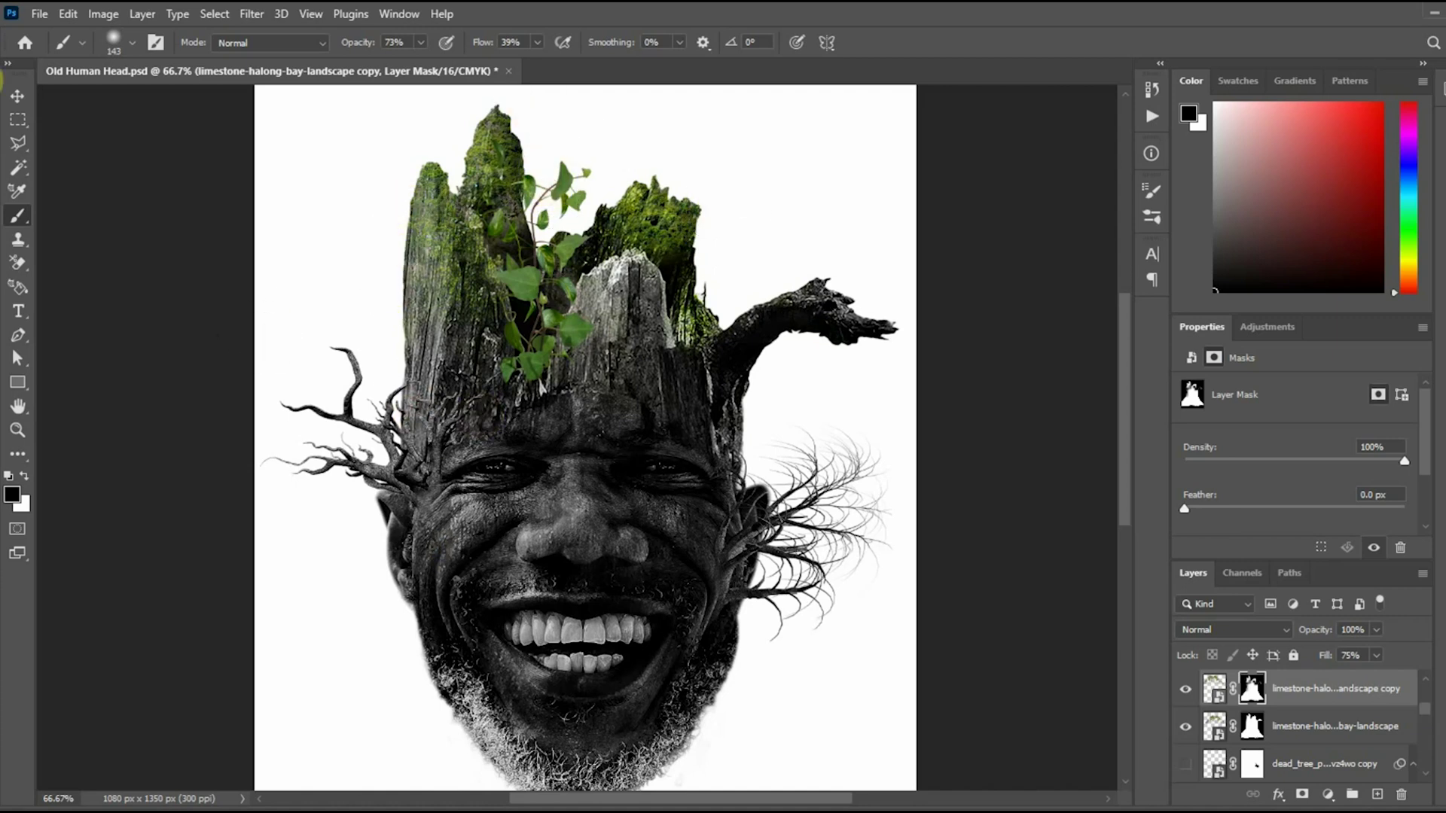
- Add a new layer named Shadow between the Floral Plant and Floral Plant 2 layers
{"action": "key", "text": "v"}
{"action": "left_click", "coordinate": [589, 337]}
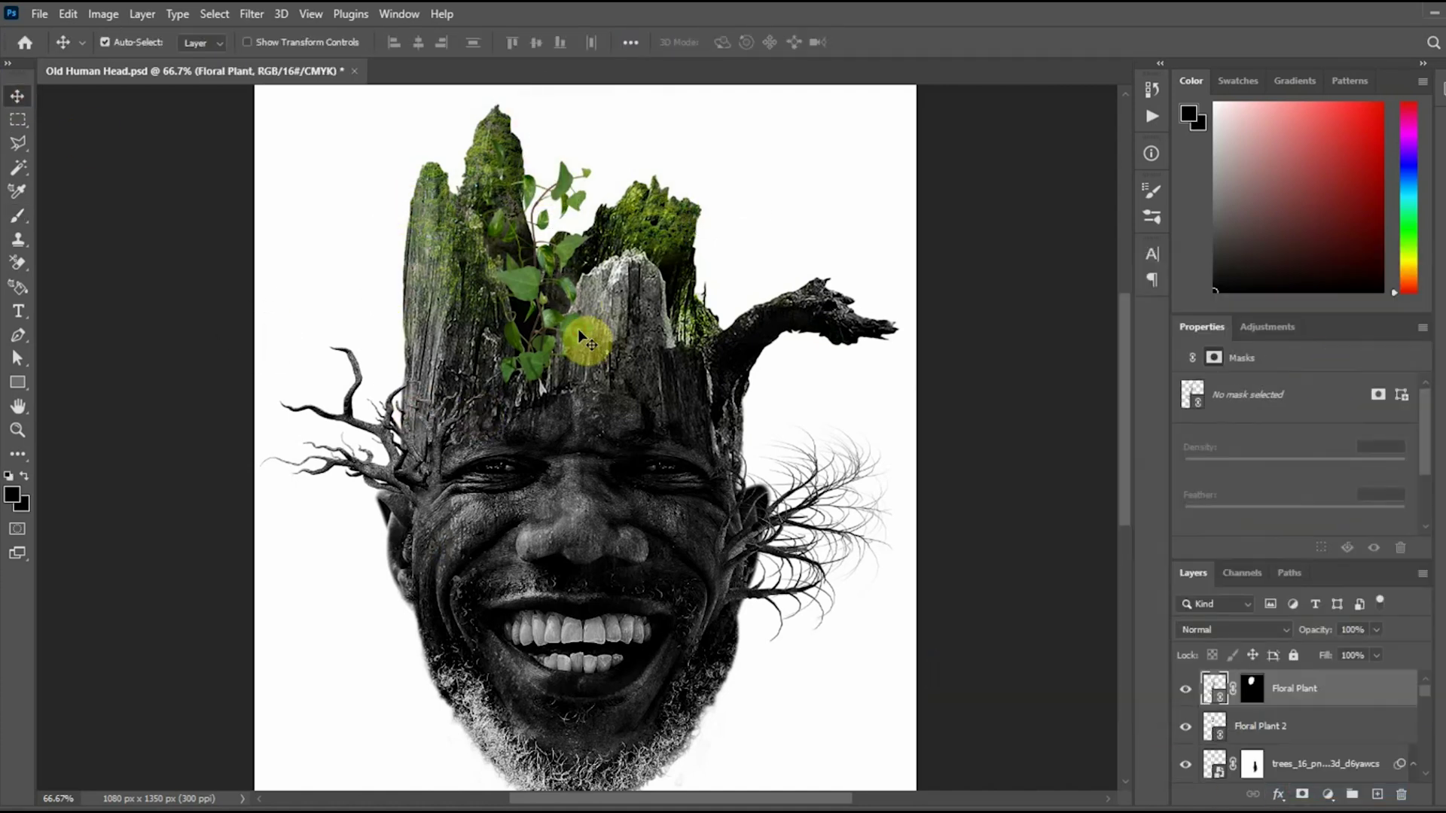
{"action": "left_click", "coordinate": [1302, 729]}
{"action": "left_click", "coordinate": [1380, 797]}
{"action": "key", "text": "b"}
{"action": "right_click", "coordinate": [574, 439]}
{"action": "double_click", "coordinate": [1247, 726]}
{"action": "type", "text": "Shadow"}
{"action": "key", "text": "Return"}
- Paint soft black shading behind the ivy leaves on the Shadow layer with a 77 px brush
{"action": "key", "text": "ctrl+plus"}
{"action": "left_click", "coordinate": [561, 274]}
{"action": "left_click", "coordinate": [562, 274]}
{"action": "mouse_move", "coordinate": [521, 307]}
{"action": "left_mouse_down"}
{"action": "mouse_move", "coordinate": [476, 340]}
{"action": "mouse_move", "coordinate": [511, 352]}
{"action": "mouse_move", "coordinate": [485, 277]}
{"action": "mouse_move", "coordinate": [486, 193]}
{"action": "mouse_move", "coordinate": [521, 192]}
{"action": "left_mouse_up"}
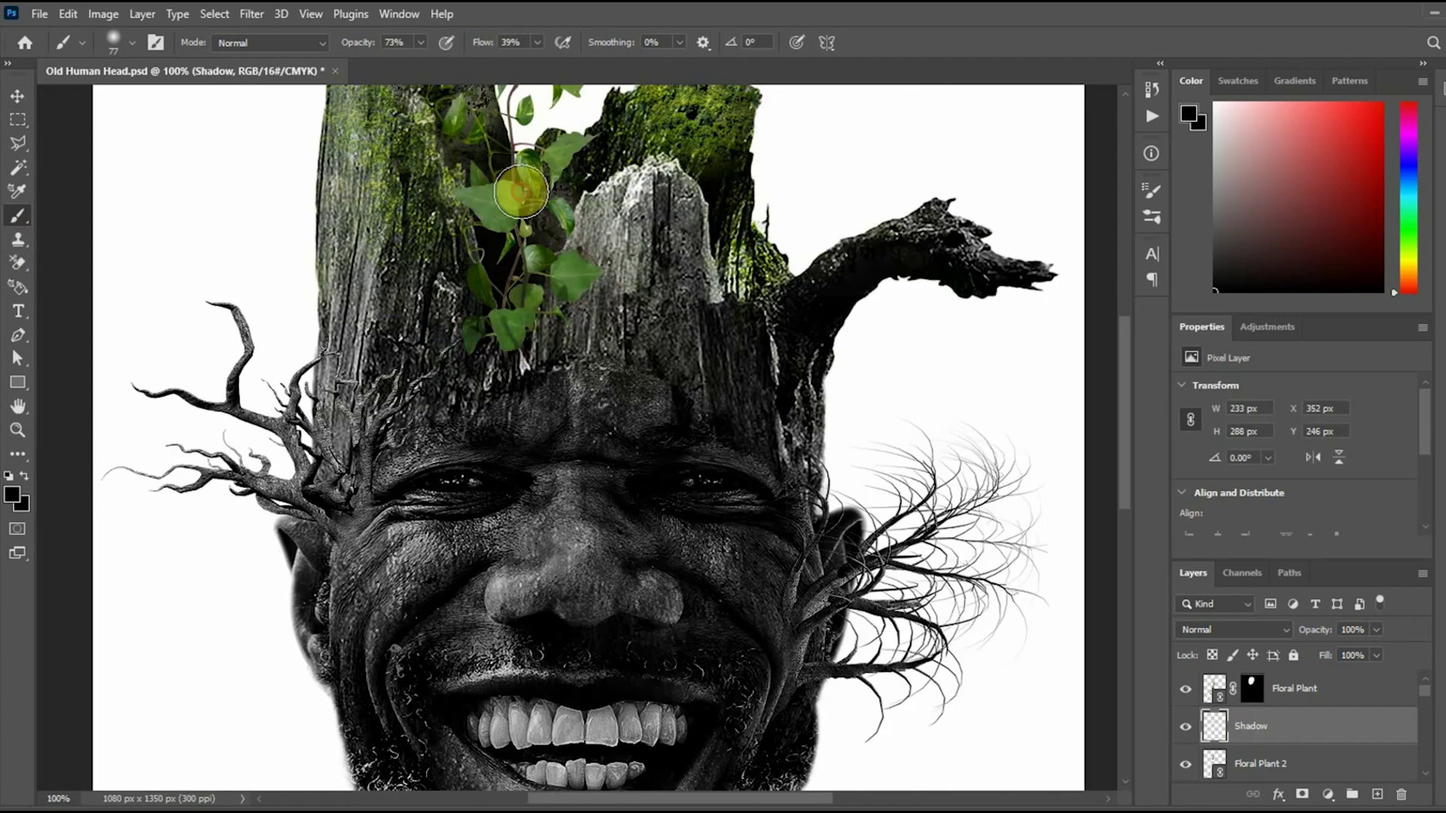
{"action": "left_click_drag", "start_coordinate": [488, 388], "coordinate": [457, 311]}
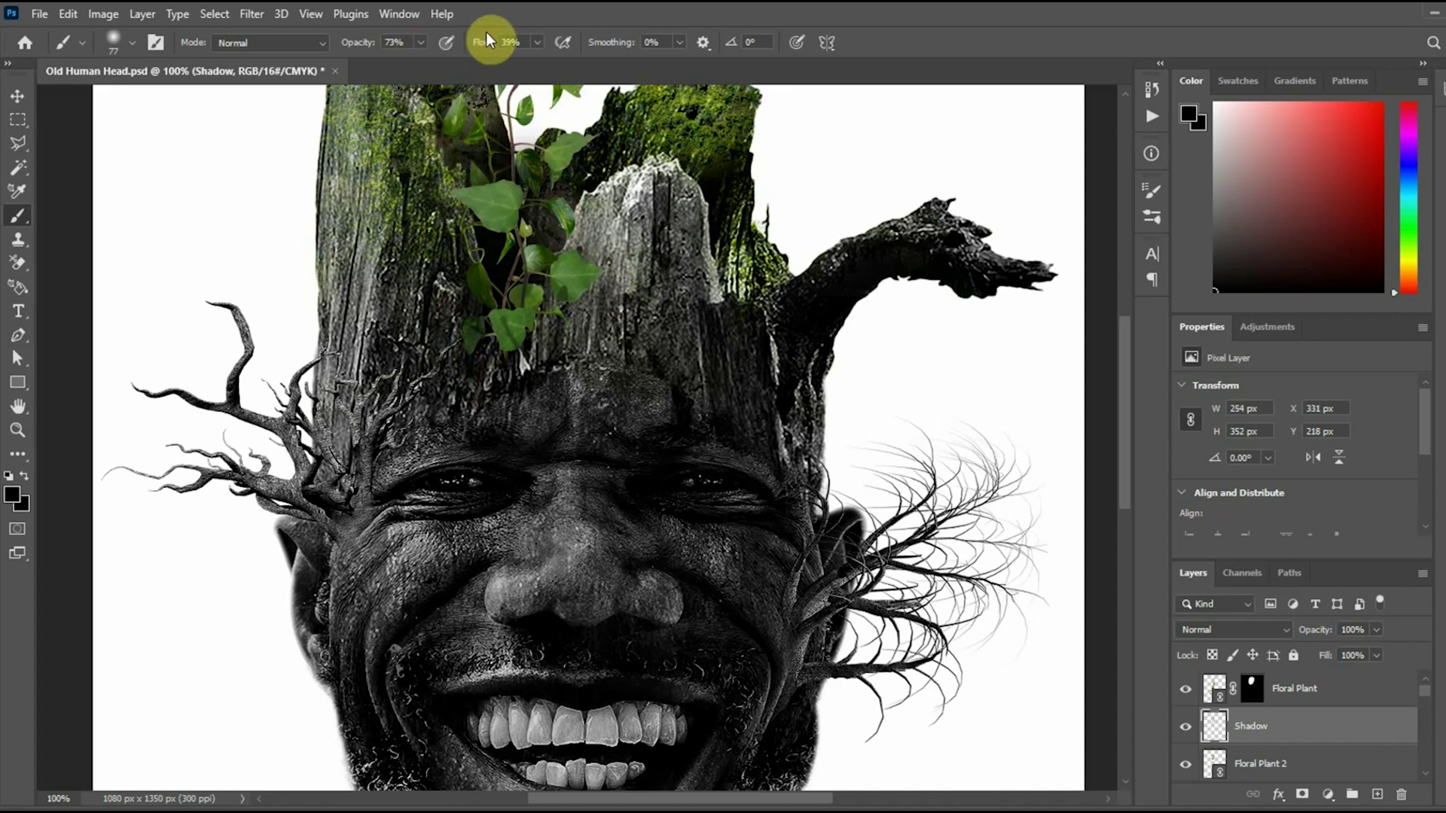
- Duplicate the Shadow layer and place the copy directly below Floral Plant 2
{"action": "left_click", "coordinate": [18, 96]}
{"action": "right_click", "coordinate": [1255, 738]}
{"action": "left_click", "coordinate": [1296, 199]}
{"action": "key", "text": "Return"}
{"action": "mouse_move", "coordinate": [1269, 693]}
{"action": "left_mouse_down"}
{"action": "mouse_move", "coordinate": [1269, 666]}
{"action": "mouse_move", "coordinate": [1269, 712]}
{"action": "left_mouse_up"}
{"action": "key", "text": "ctrl+minus"}
{"action": "key", "text": "ctrl+minus"}
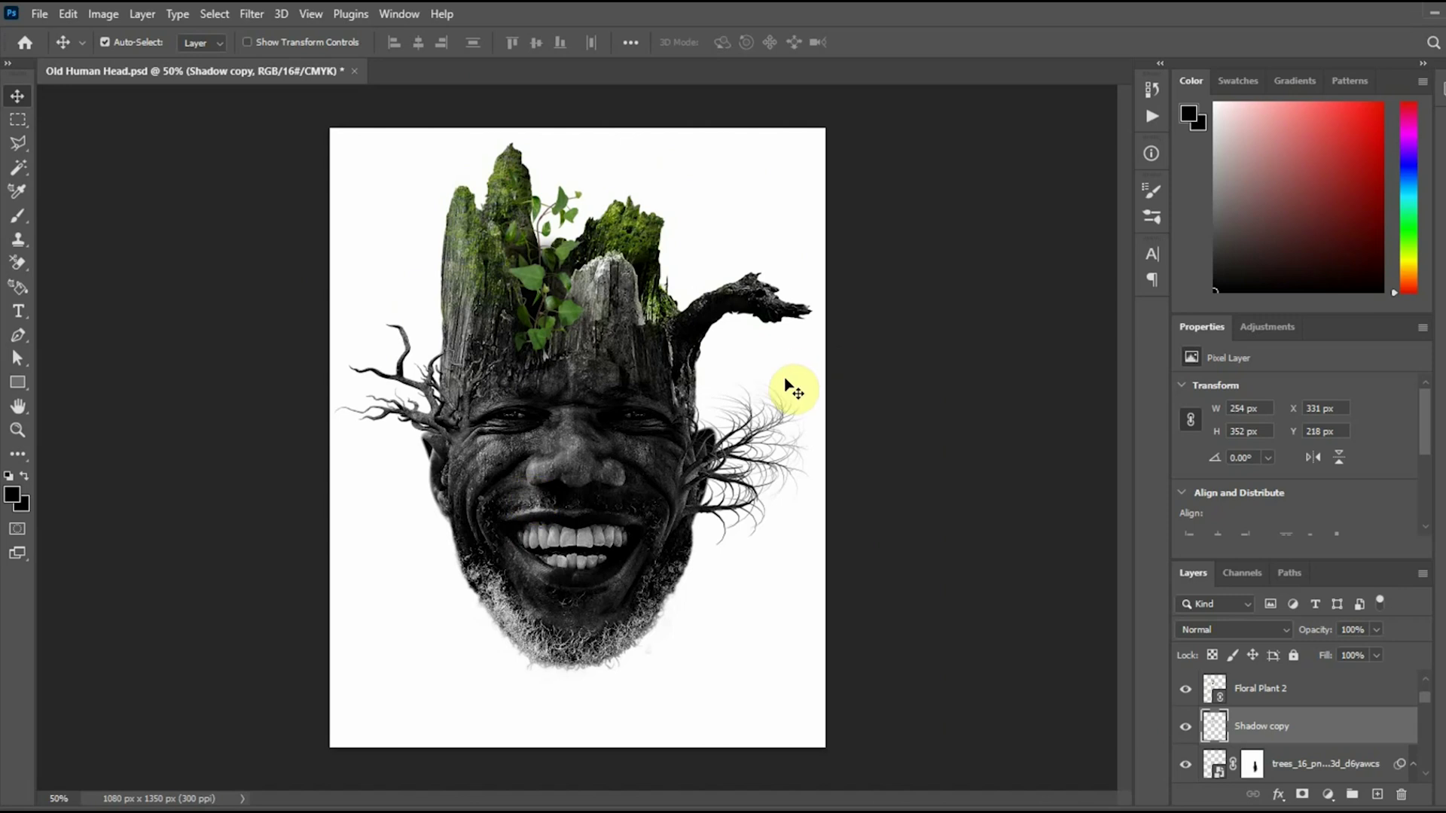
- Try placing the butterfly_swarm_03 image over the man's face and branches
{"action": "left_click", "coordinate": [40, 13]}
{"action": "left_click", "coordinate": [76, 326]}
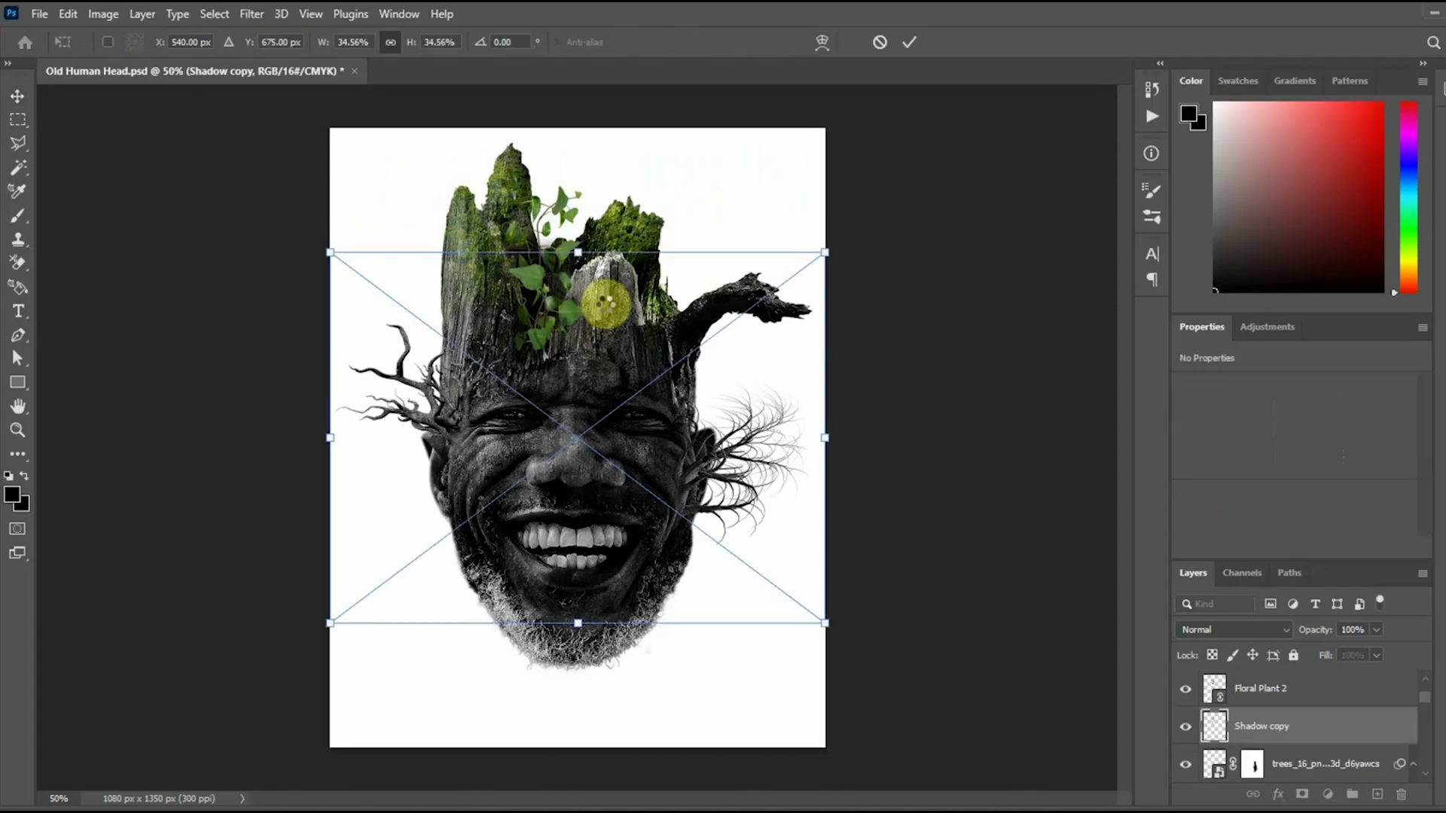
{"action": "left_click_drag", "start_coordinate": [597, 296], "coordinate": [804, 454]}
{"action": "key", "text": "ctrl+plus"}
{"action": "key", "text": "ctrl+plus"}
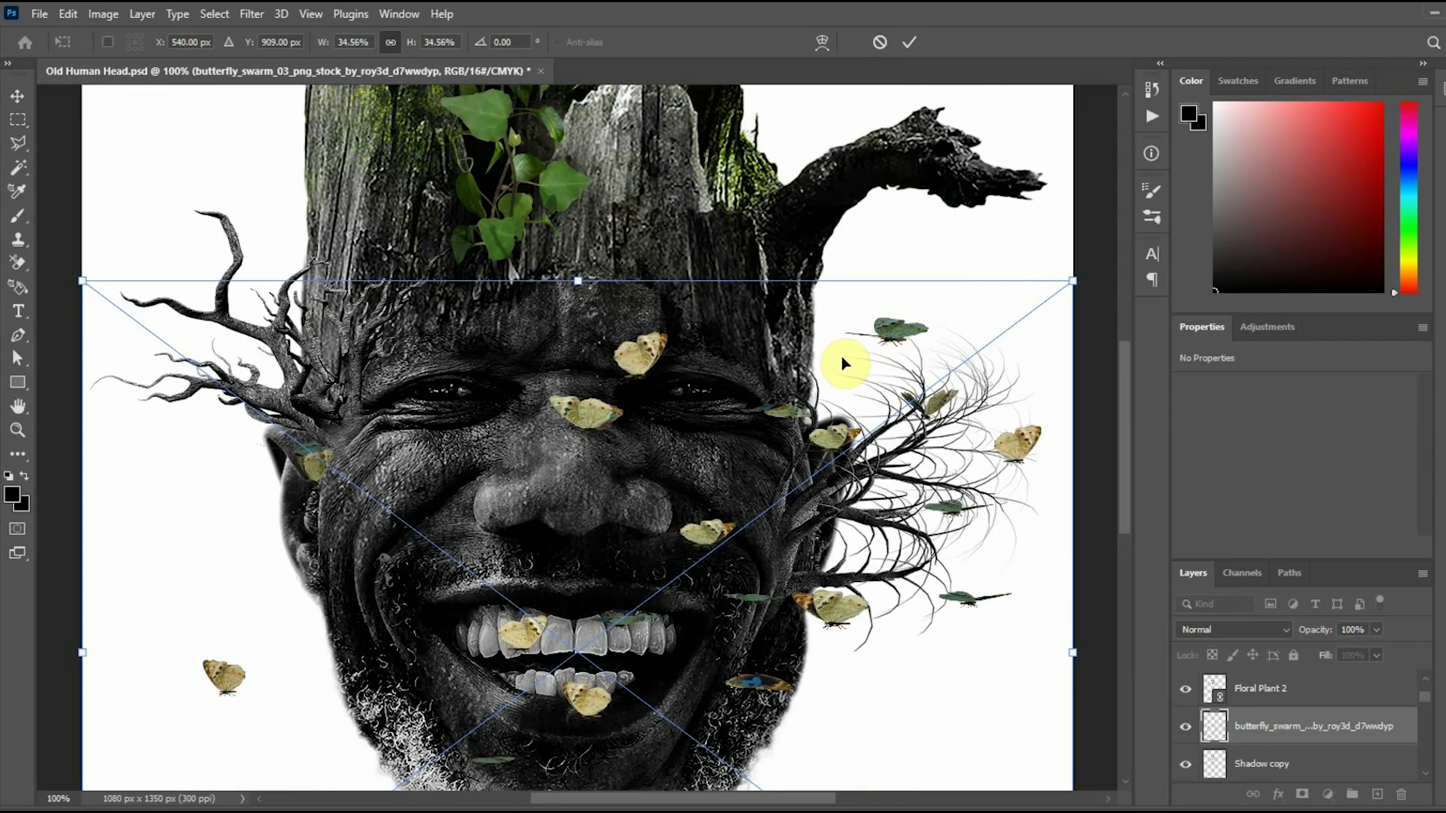
{"action": "key", "text": "Return"}
{"action": "left_click_drag", "start_coordinate": [590, 413], "coordinate": [266, 391]}
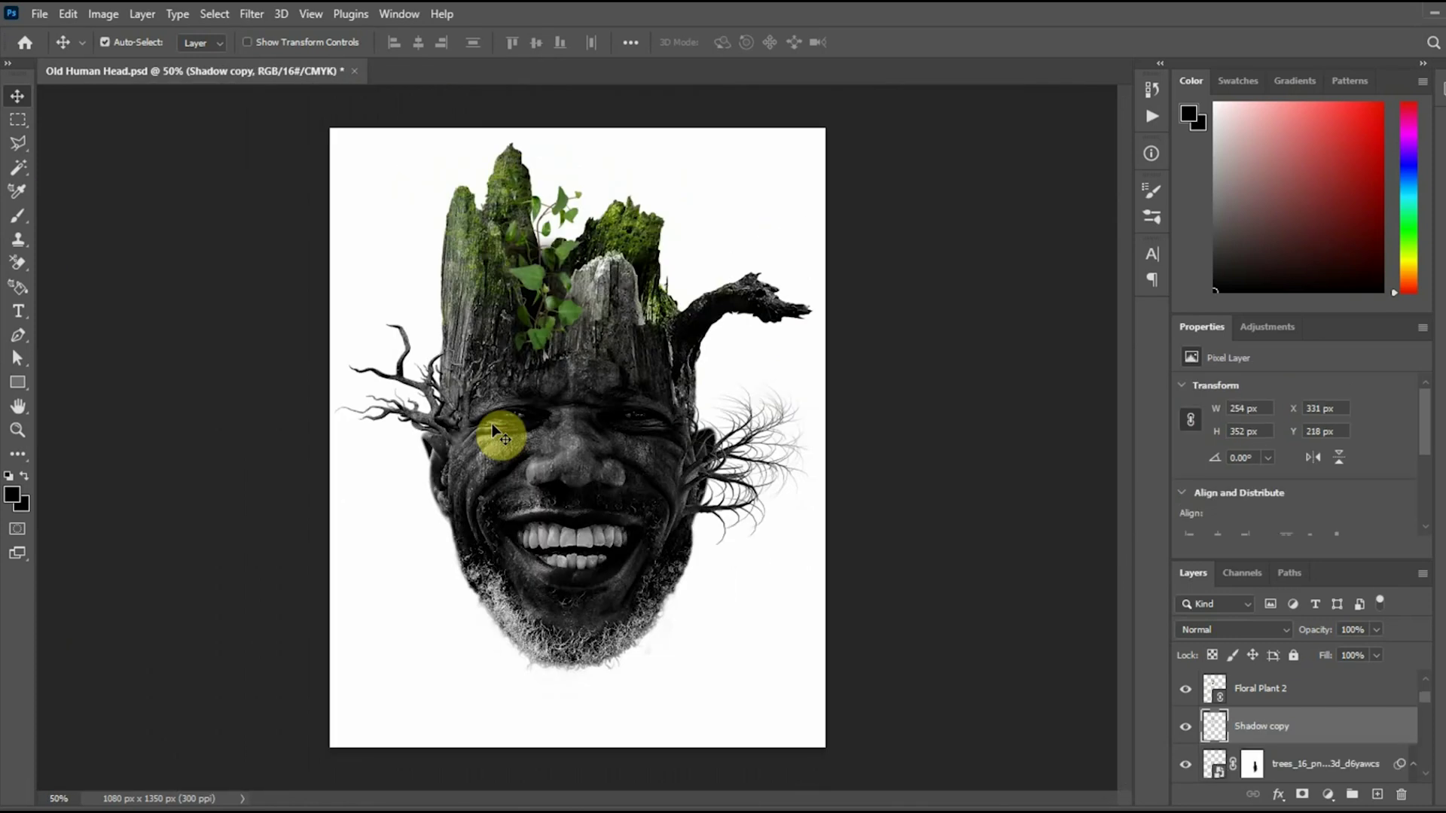
- Rename the white bottom layer as Background
{"action": "scroll", "coordinate": [1310, 745], "scroll_direction": "down", "scroll_amount": 10}
{"action": "left_click", "coordinate": [1310, 762]}
{"action": "double_click", "coordinate": [1244, 763]}
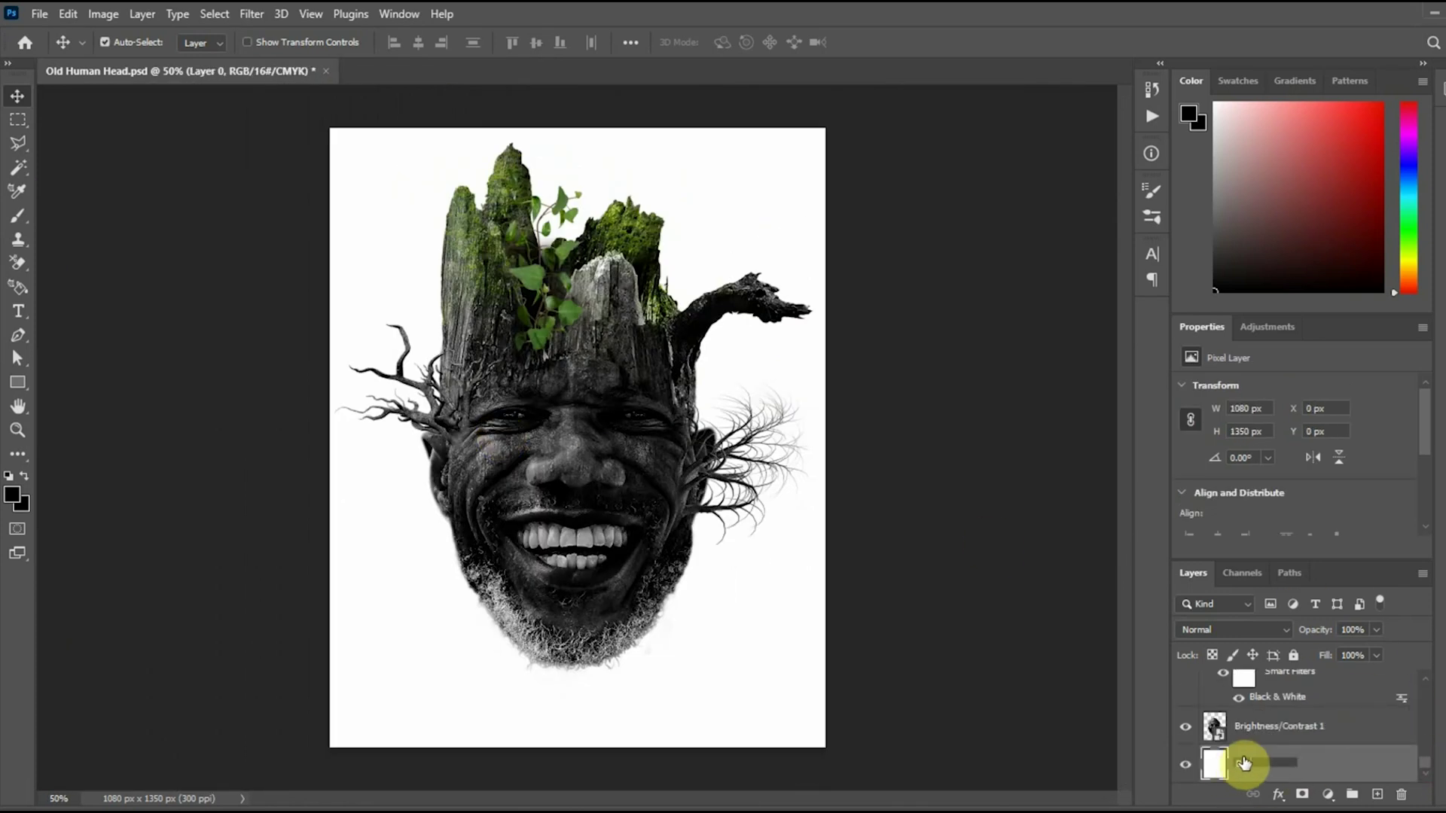
- Add a Gradient Overlay to the Background layer with a very pale cyan first stop and a gray intermediate stop
{"action": "left_click", "coordinate": [1279, 794]}
{"action": "left_click", "coordinate": [1303, 740]}
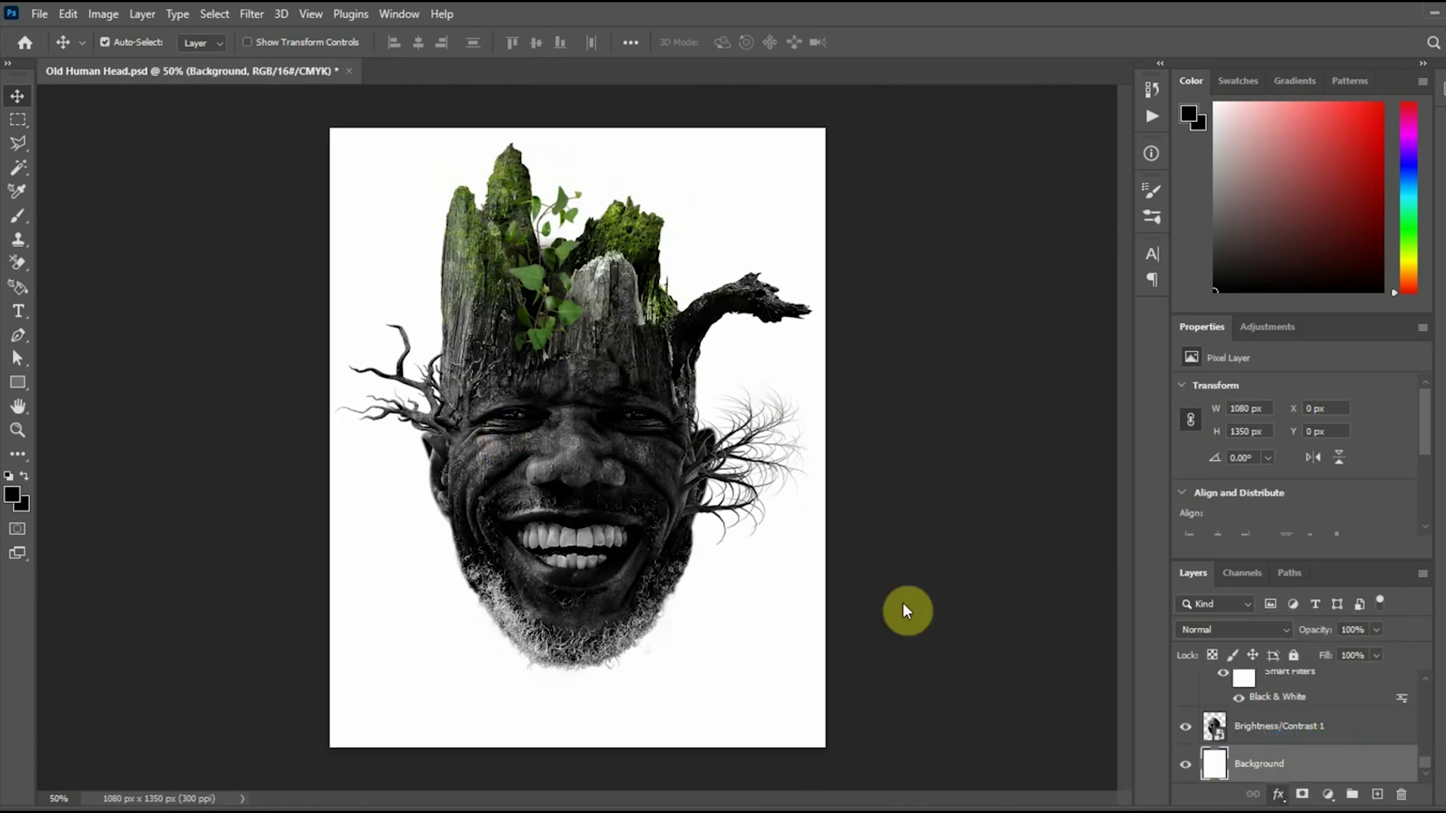
{"action": "left_click", "coordinate": [1322, 381]}
{"action": "double_click", "coordinate": [894, 443]}
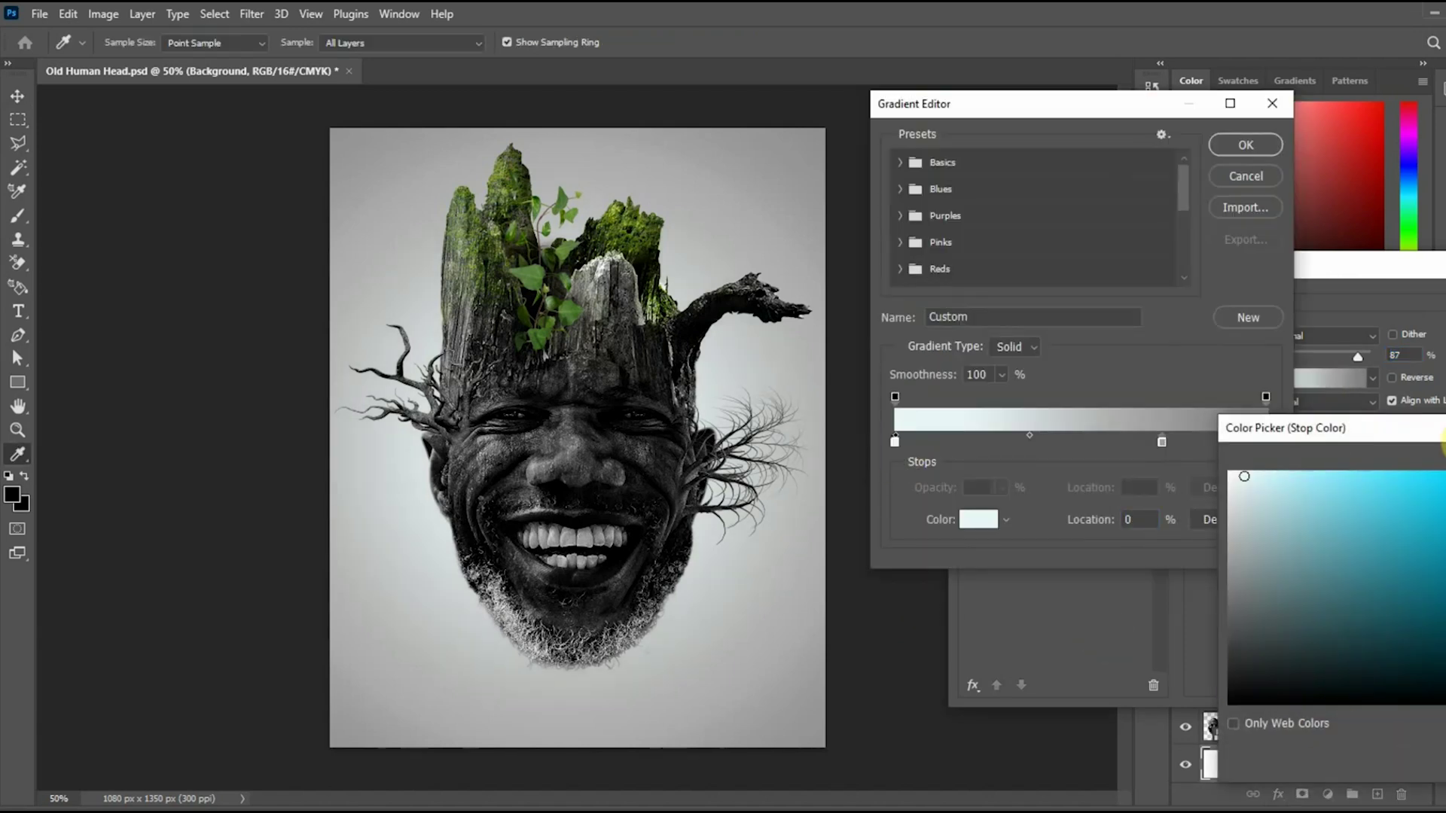
{"action": "left_click", "coordinate": [1336, 762]}
{"action": "left_click", "coordinate": [1025, 443]}
{"action": "double_click", "coordinate": [1164, 443]}
{"action": "key", "text": "Return"}
- Set the gradient's final stop at 100% to medium gray and apply the overlay
{"action": "double_click", "coordinate": [1265, 441]}
{"action": "double_click", "coordinate": [1317, 756]}
{"action": "left_click", "coordinate": [1434, 457]}
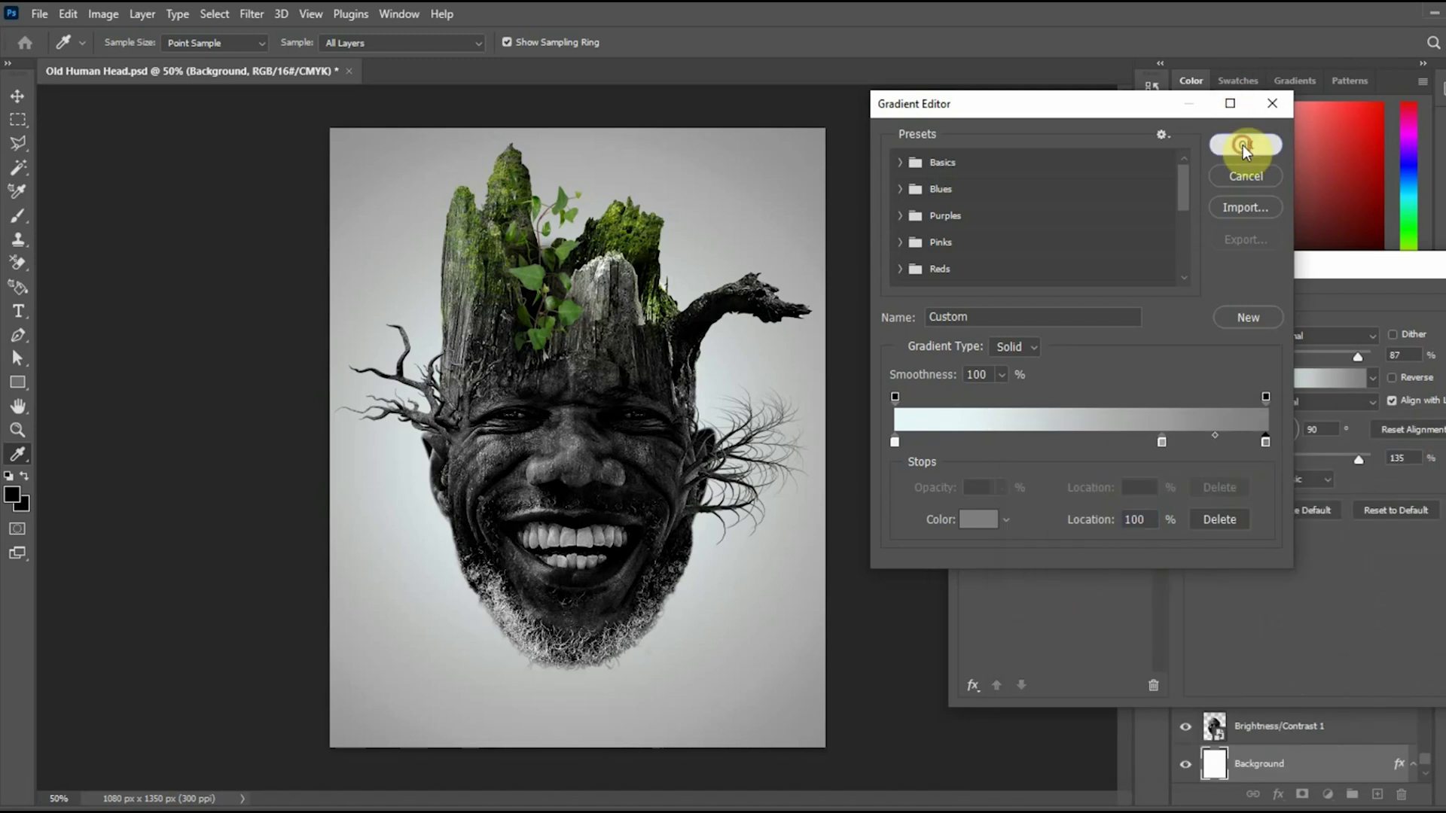
{"action": "left_click", "coordinate": [1245, 145]}
{"action": "key", "text": "Return"}
- Add a new layer named Shadow Base directly above the Background layer
{"action": "left_click", "coordinate": [1376, 793]}
{"action": "double_click", "coordinate": [1253, 769]}
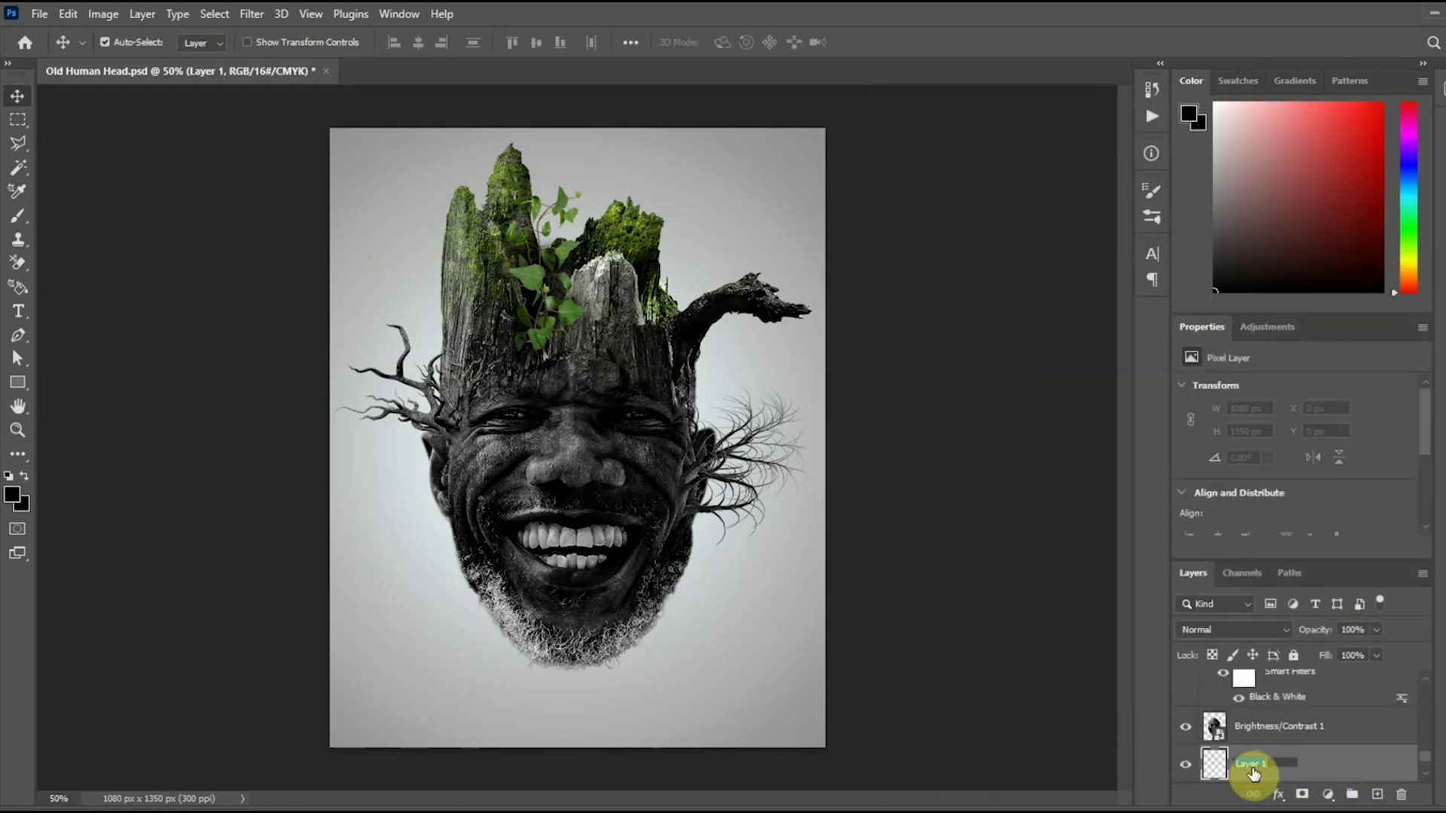
{"action": "type", "text": "Shadow Base"}
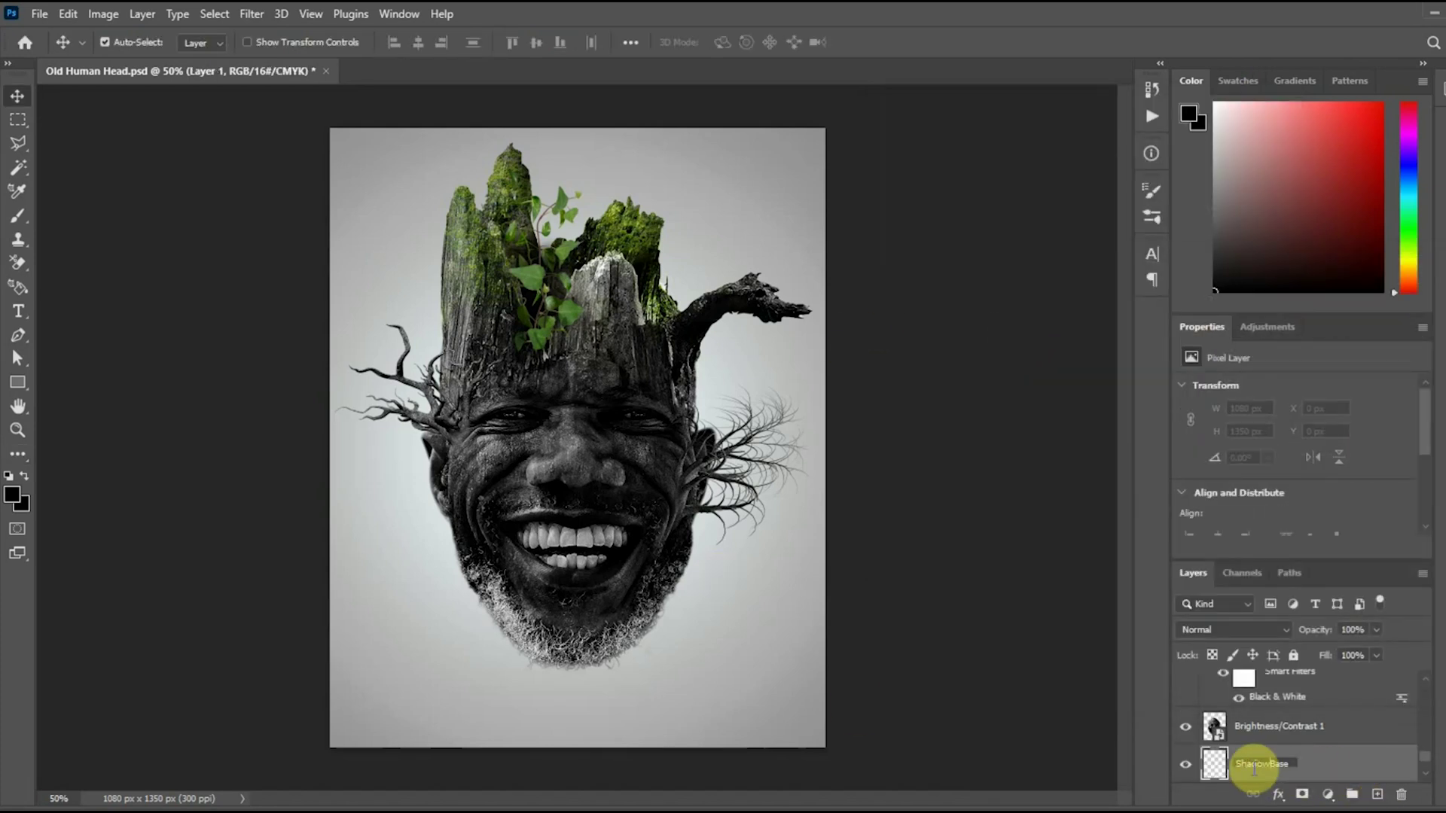
{"action": "key", "text": "Return"}
- Dab a flat black shadow under the beard with a soft flattened 385 px brush at 100% opacity and 100% flow
{"action": "key", "text": "b"}
{"action": "right_click", "coordinate": [555, 662]}
{"action": "left_click_drag", "start_coordinate": [704, 630], "coordinate": [758, 630]}
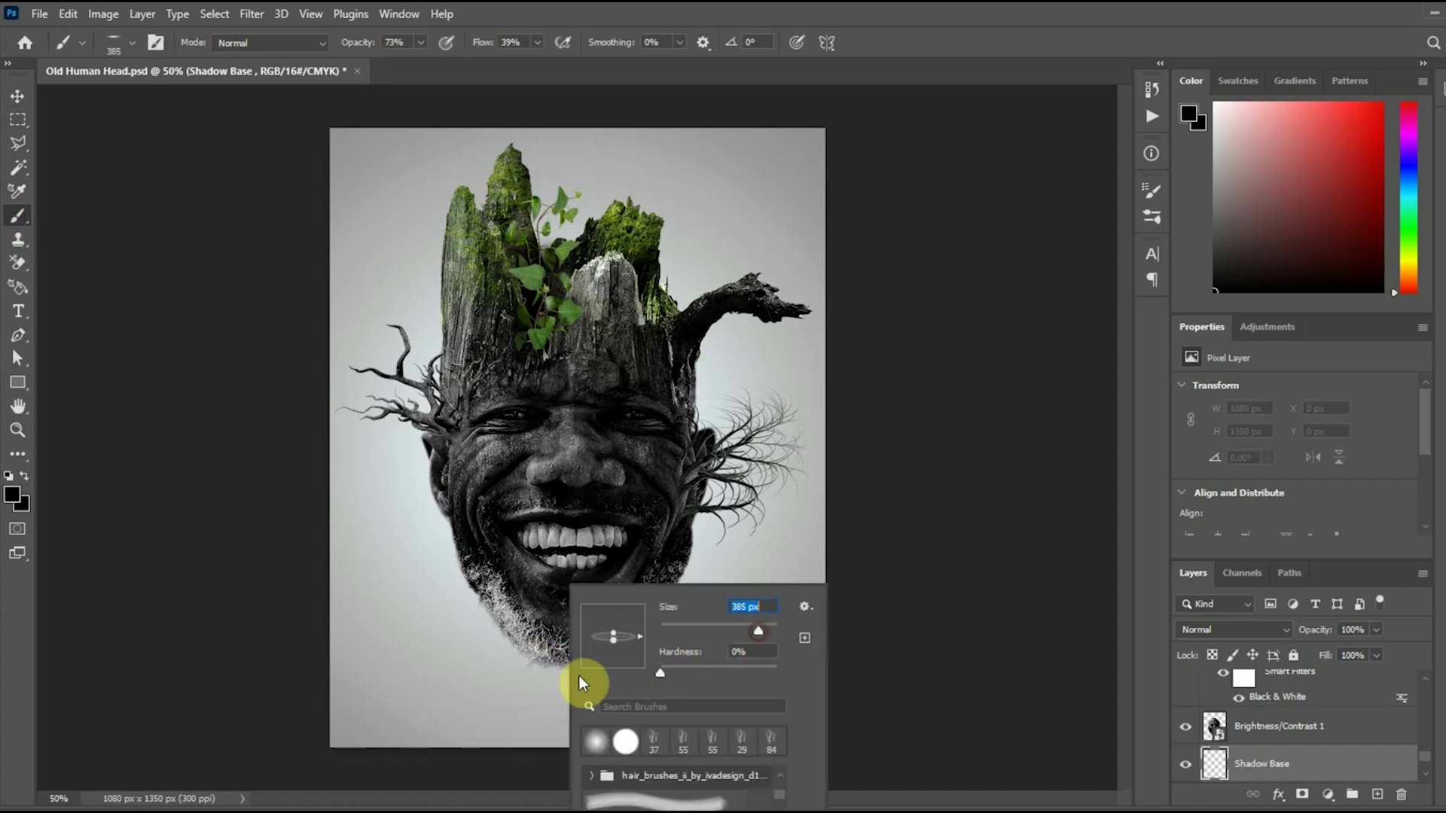
{"action": "left_click", "coordinate": [561, 676]}
{"action": "key", "text": "ctrl+z"}
{"action": "left_click_drag", "start_coordinate": [420, 43], "coordinate": [445, 64]}
{"action": "left_click_drag", "start_coordinate": [537, 43], "coordinate": [588, 64]}
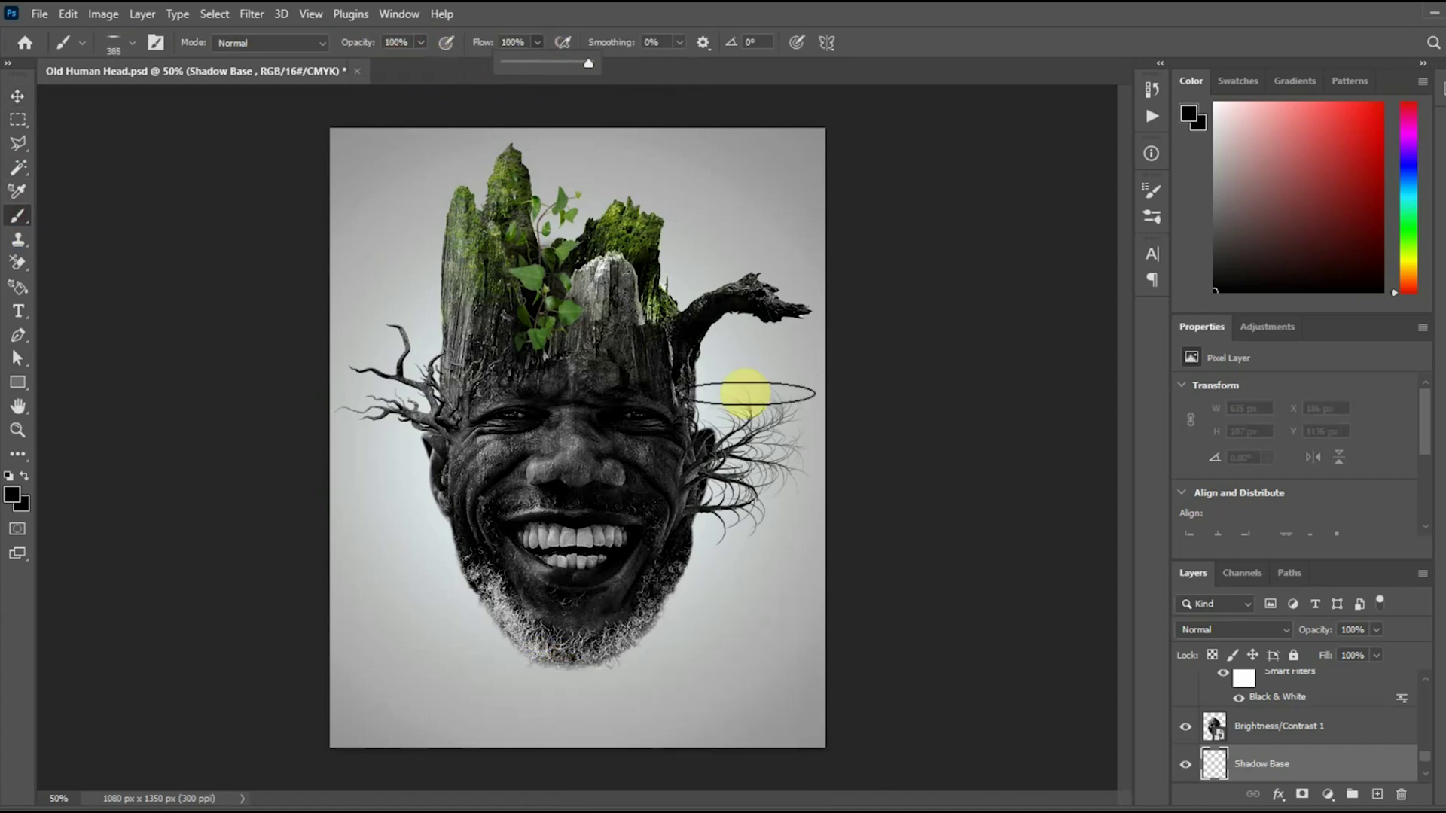
{"action": "left_click", "coordinate": [561, 683]}
- Set the shadow layer's fill to 63% and rename it dark Shadow Base
{"action": "left_click", "coordinate": [1375, 655]}
{"action": "left_click_drag", "start_coordinate": [1383, 676], "coordinate": [1346, 676]}
{"action": "double_click", "coordinate": [1291, 763]}
{"action": "type", "text": "dark"}
{"action": "key", "text": "Return"}
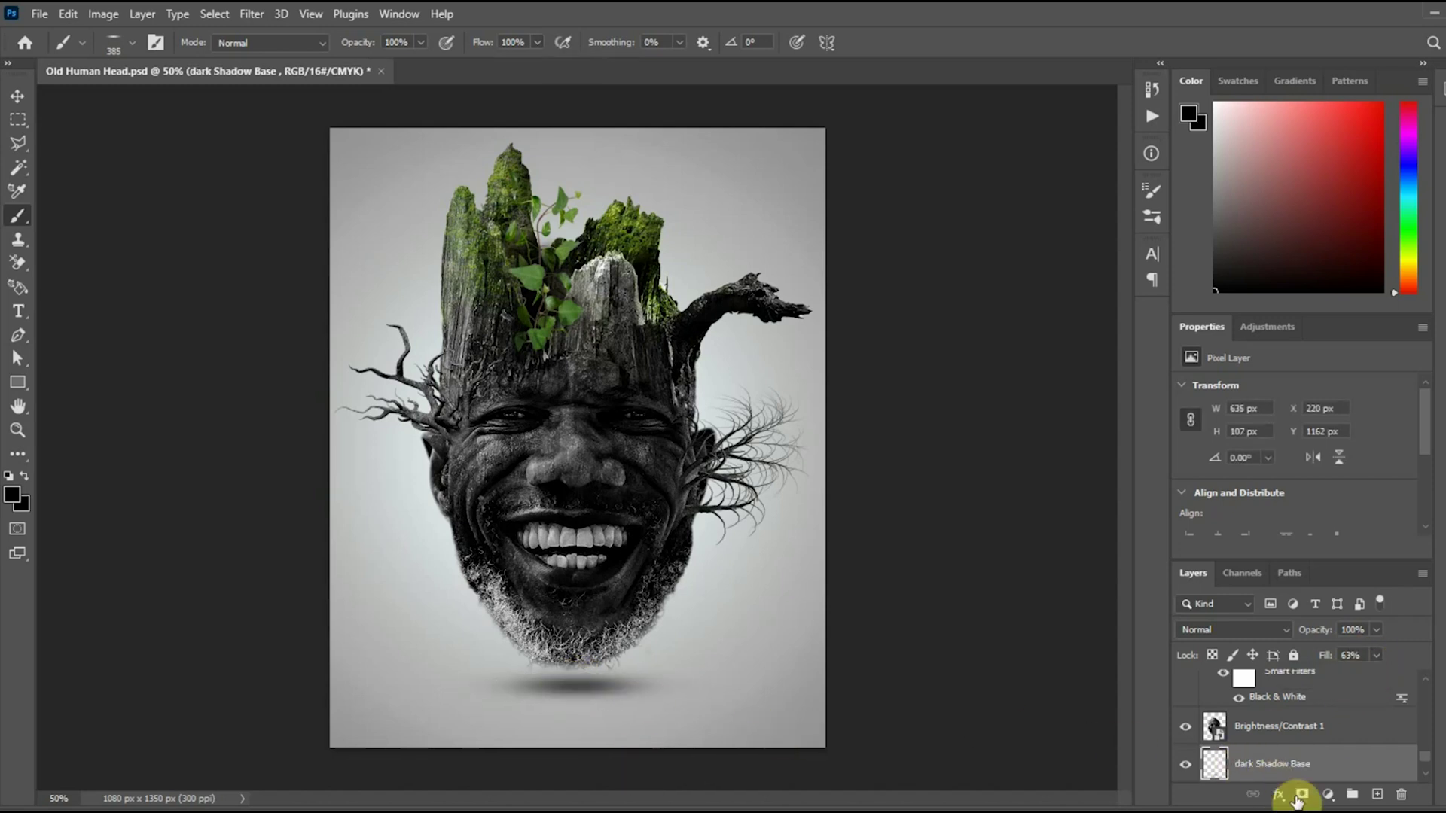
- Add a new layer named Light base shadow and place it directly below dark Shadow Base
{"action": "key", "text": "ctrl+shift+alt+n"}
{"action": "scroll", "coordinate": [1291, 763], "scroll_direction": "down", "scroll_amount": 1}
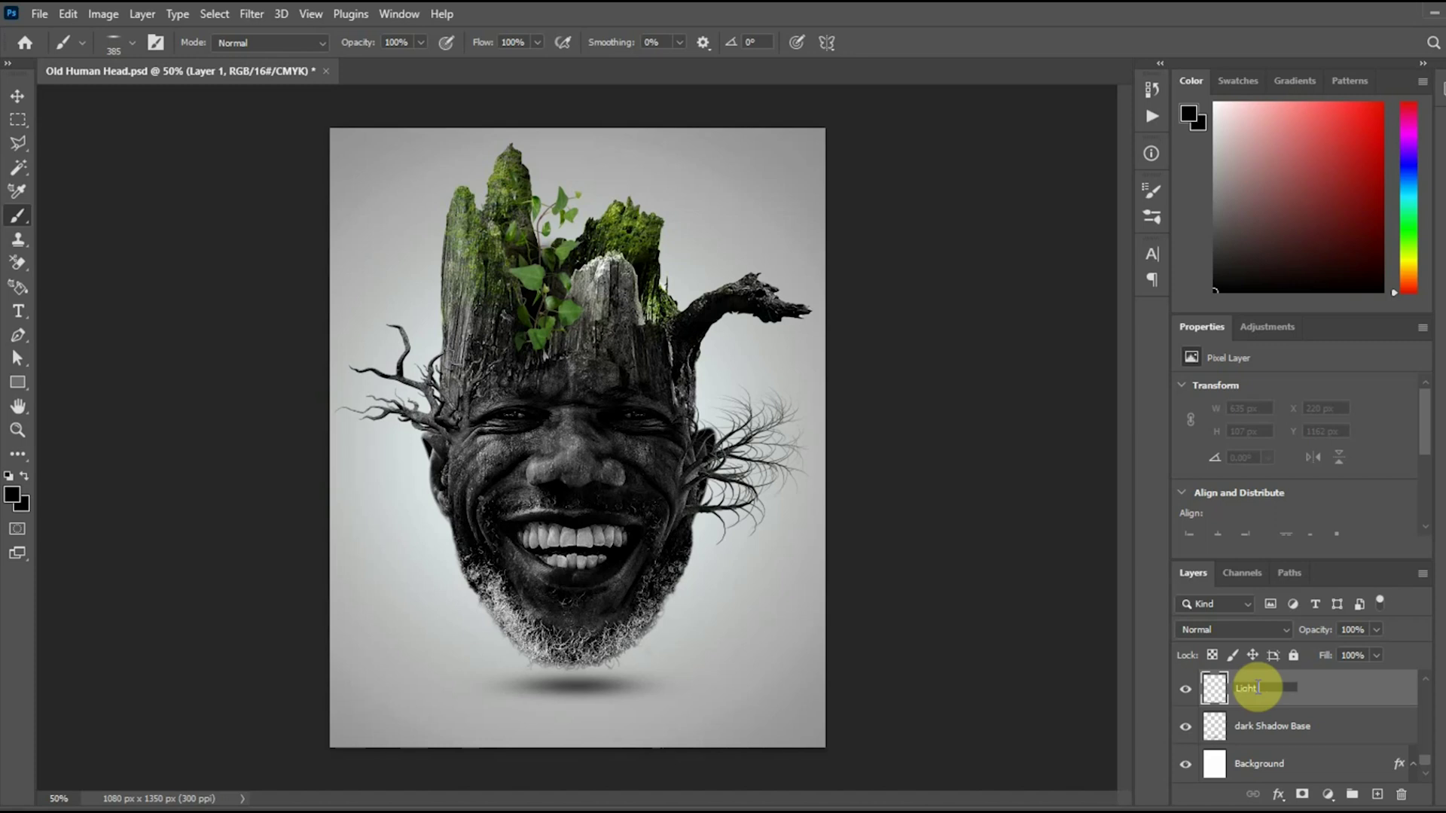
{"action": "type", "text": "w"}
{"action": "key", "text": "Return"}
{"action": "left_click_drag", "start_coordinate": [1265, 688], "coordinate": [1290, 742]}
- Adjust the flattened brush size and set the foreground color to near-white
{"action": "right_click", "coordinate": [569, 689]}
{"action": "mouse_move", "coordinate": [741, 631]}
{"action": "left_mouse_down"}
{"action": "mouse_move", "coordinate": [773, 631]}
{"action": "mouse_move", "coordinate": [684, 632]}
{"action": "left_mouse_up"}
{"action": "left_click", "coordinate": [13, 495]}
{"action": "left_click", "coordinate": [1007, 474]}
{"action": "left_click", "coordinate": [1415, 453]}
- Dab a wide near-white glow around the dark shadow with the flattened brush at 2165 px and set the layer's fill to 77%
{"action": "right_click", "coordinate": [483, 656]}
{"action": "left_click", "coordinate": [450, 663]}
{"action": "key", "text": "ctrl+z"}
{"action": "left_click", "coordinate": [572, 686]}
{"action": "right_click", "coordinate": [597, 691]}
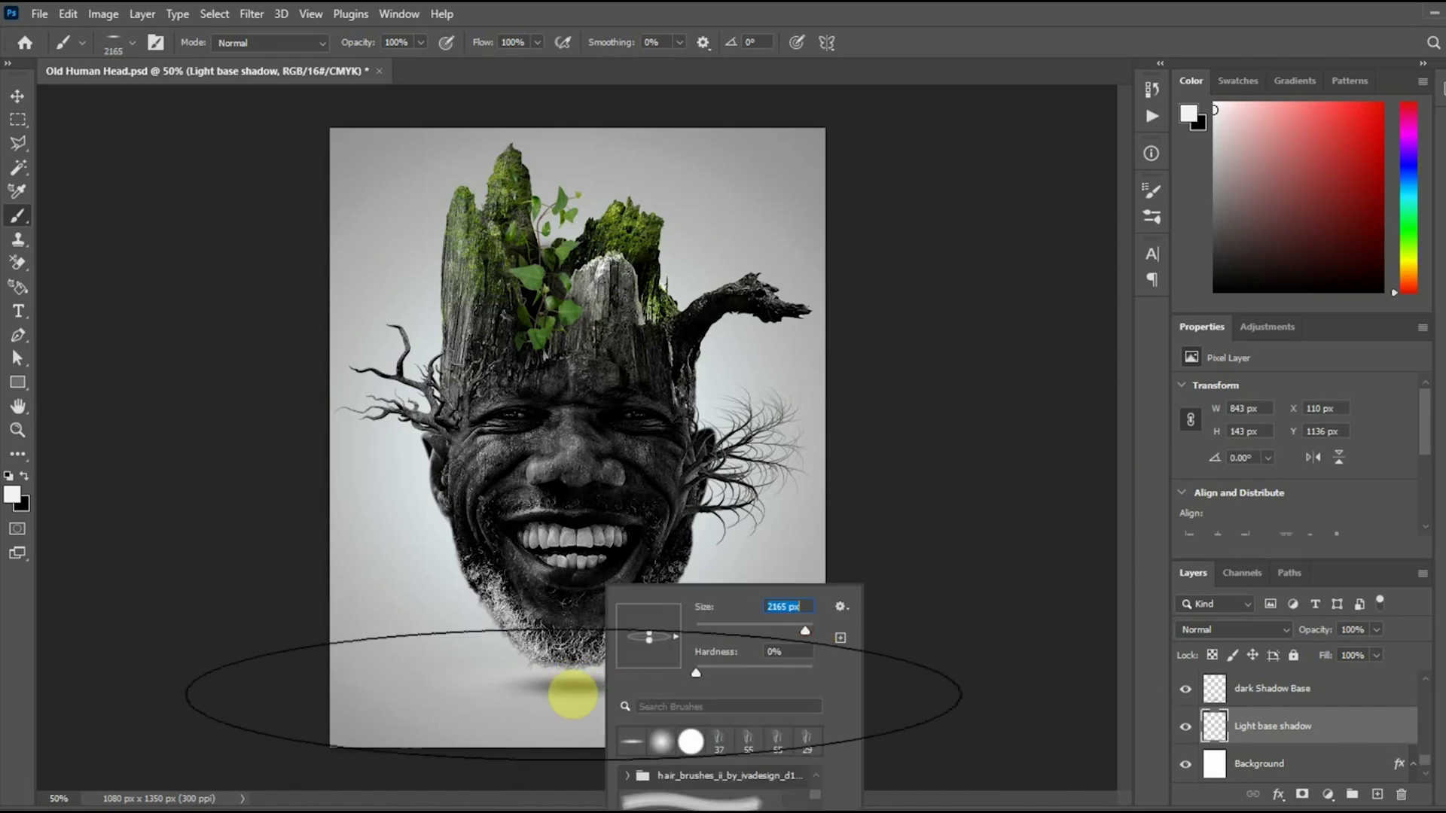
{"action": "left_click", "coordinate": [565, 687]}
{"action": "left_click", "coordinate": [17, 96]}
{"action": "left_click_drag", "start_coordinate": [1375, 655], "coordinate": [1361, 684]}
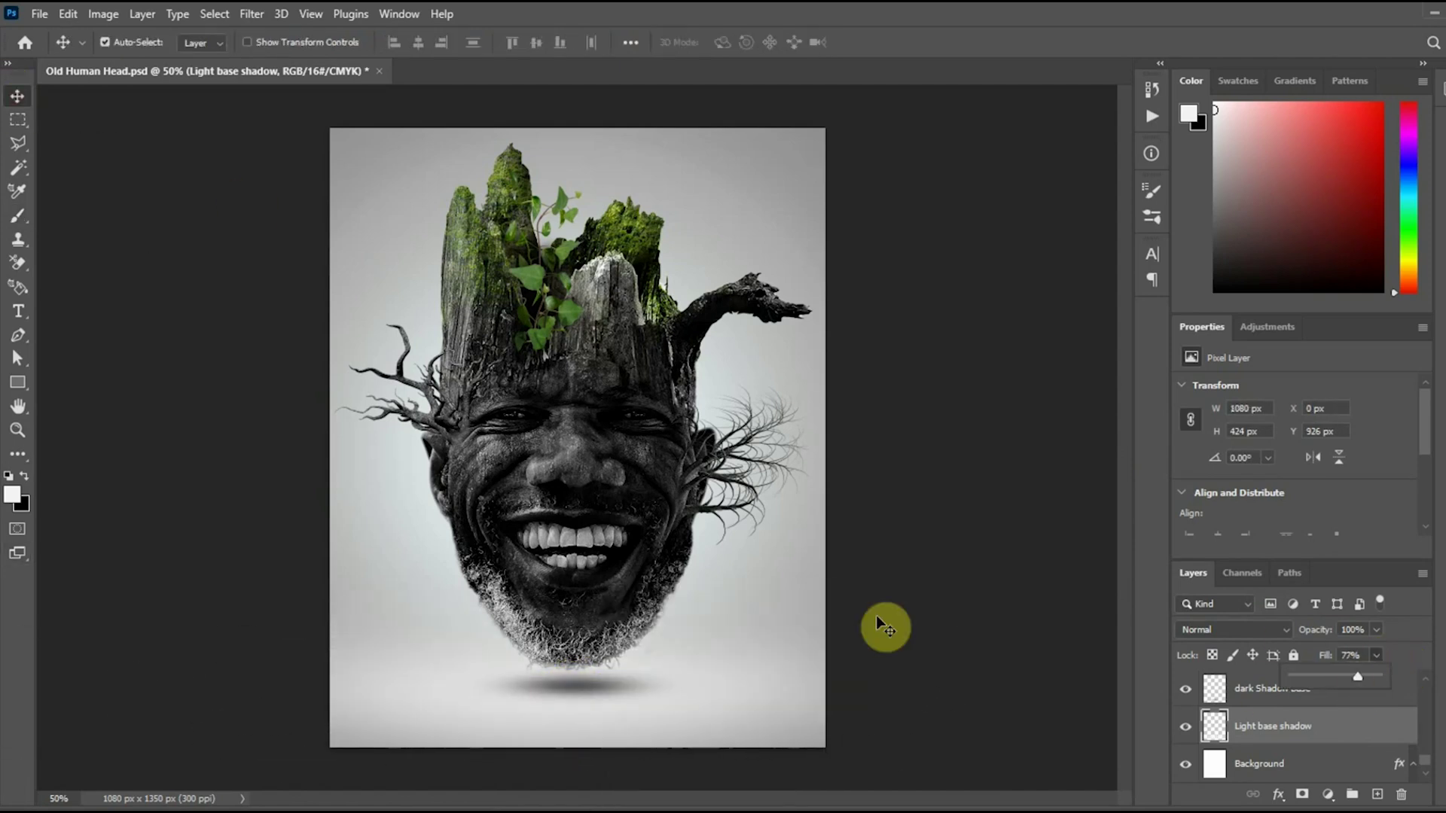
- Add a new layer directly above Background and select the Cloud 1 brush at an enlarged size
{"action": "left_click", "coordinate": [1316, 746]}
{"action": "key", "text": "ctrl+shift+alt+n"}
{"action": "left_click", "coordinate": [23, 224]}
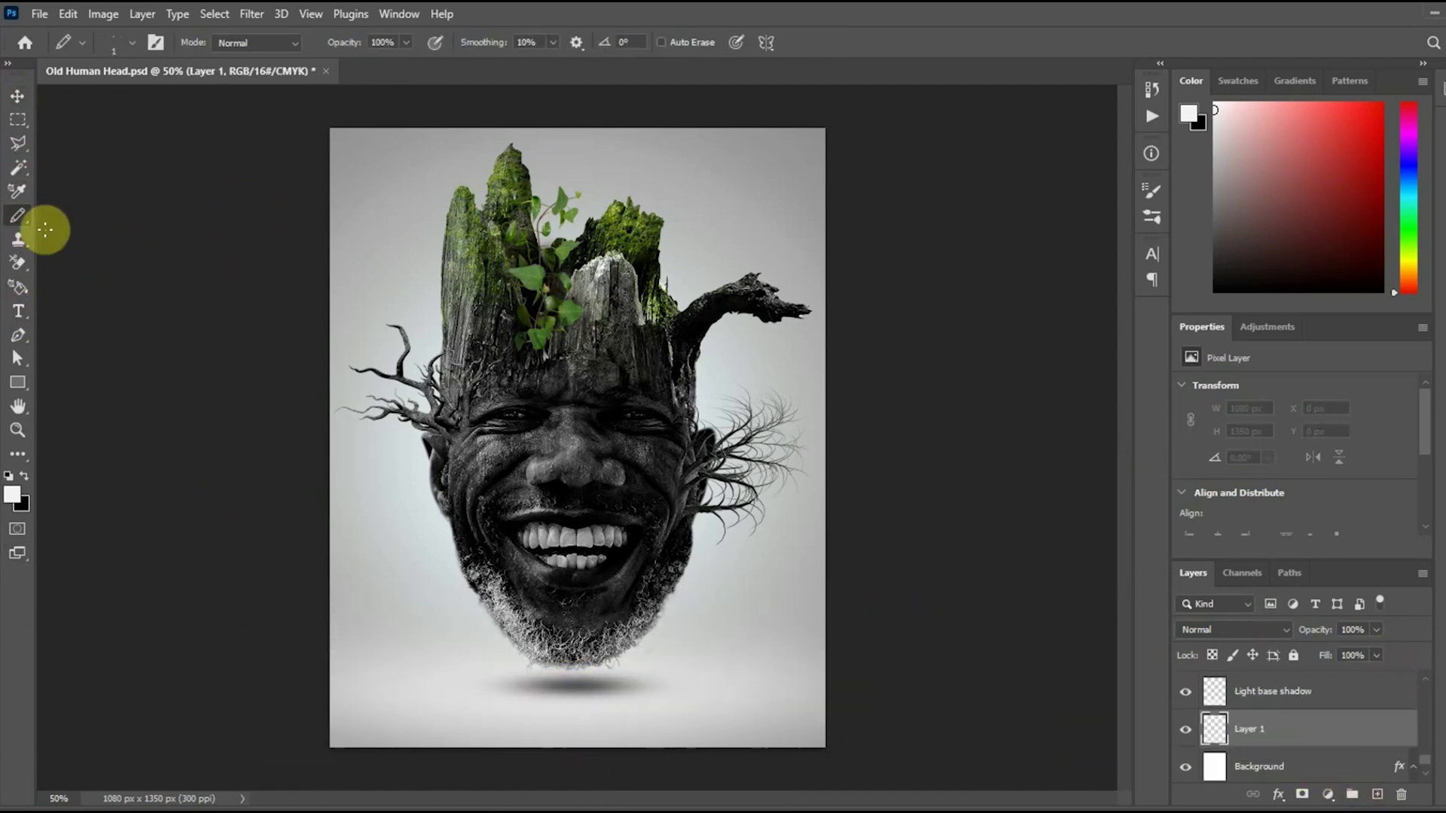
{"action": "right_click", "coordinate": [751, 510]}
{"action": "left_click_drag", "start_coordinate": [831, 510], "coordinate": [828, 552]}
{"action": "left_click", "coordinate": [642, 581]}
{"action": "left_click", "coordinate": [719, 561]}
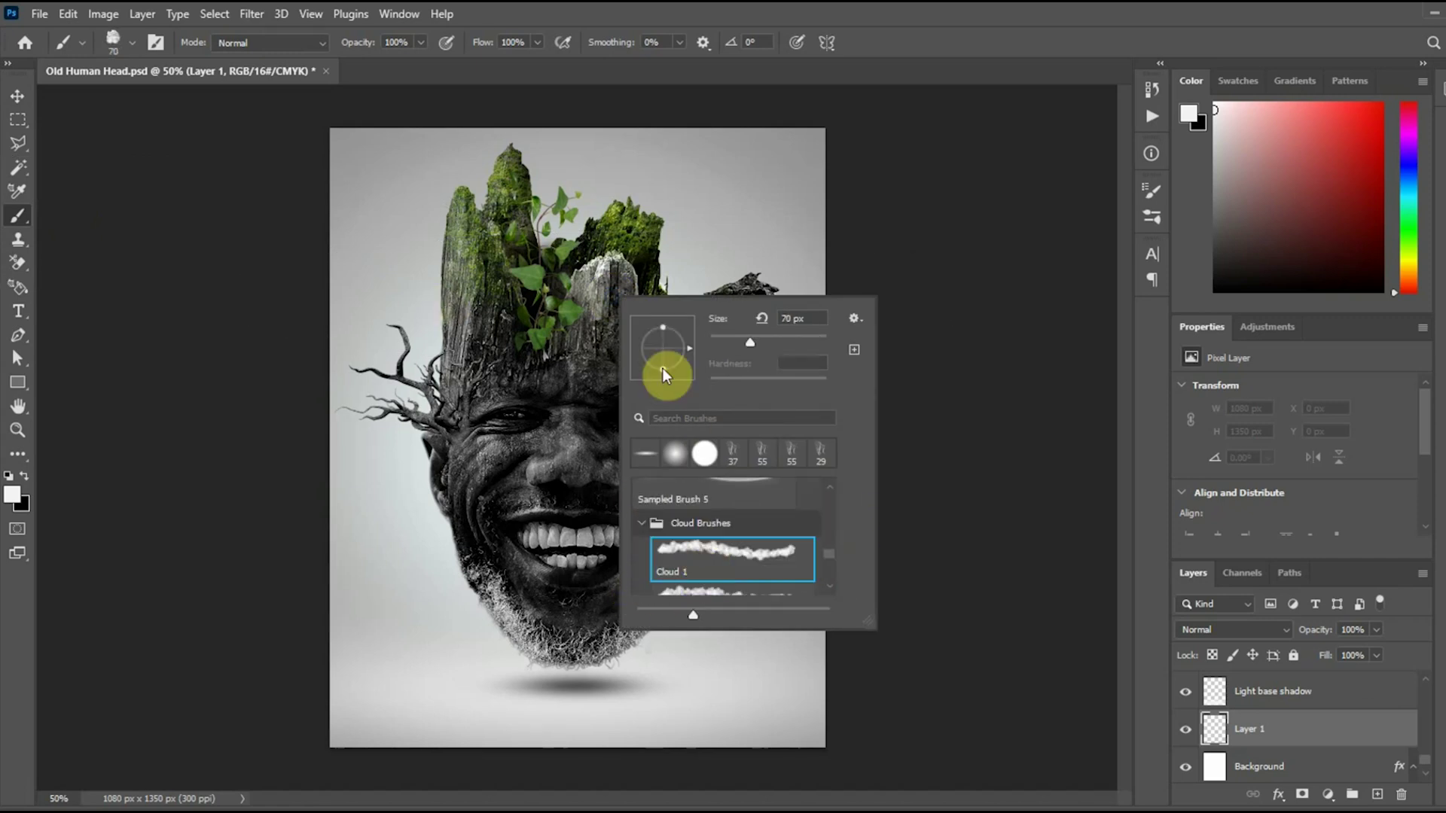
{"action": "left_click_drag", "start_coordinate": [749, 342], "coordinate": [813, 344]}
- Dab near-white clouds across the backdrop behind the head and set the cloud layer's fill to 61%
{"action": "left_click", "coordinate": [680, 185]}
{"action": "left_click", "coordinate": [696, 315]}
{"action": "left_click", "coordinate": [362, 439]}
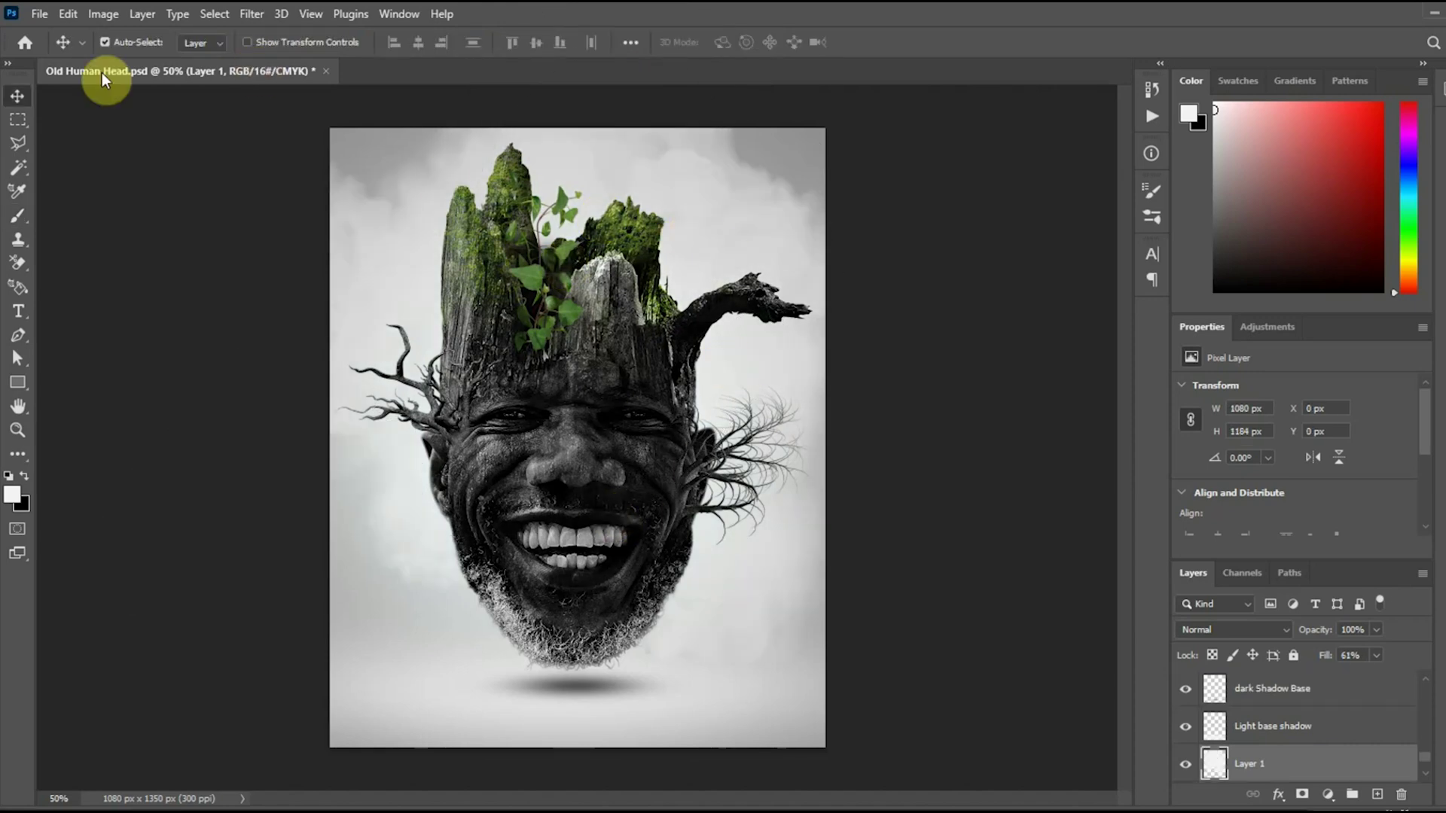
- Place the image of a flock of flying birds as a linked object
{"action": "left_click", "coordinate": [40, 14]}
{"action": "left_click", "coordinate": [89, 395]}
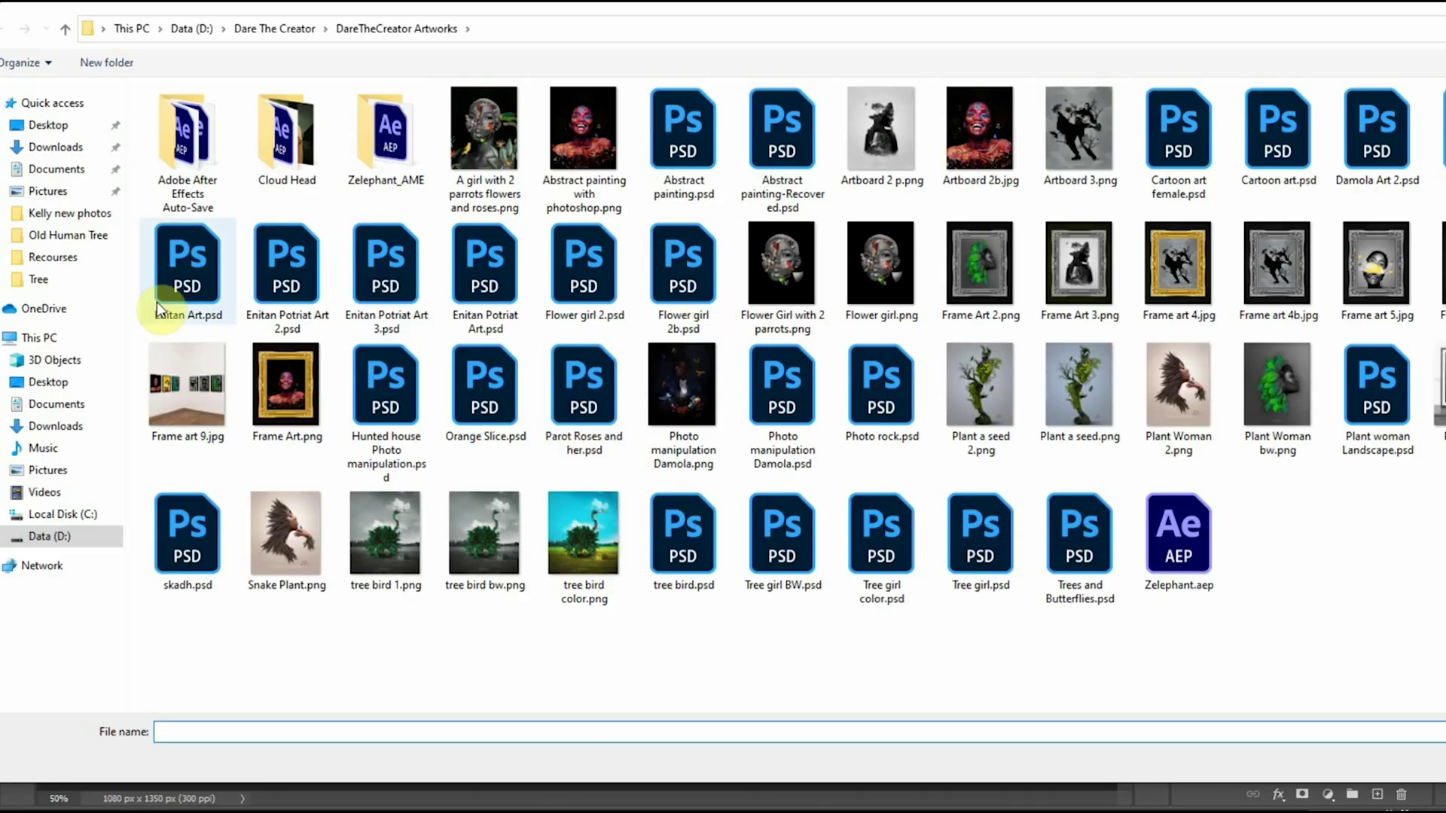
{"action": "left_click", "coordinate": [64, 235]}
{"action": "left_click", "coordinate": [56, 258]}
{"action": "double_click", "coordinate": [299, 154]}
{"action": "key", "text": "Return"}
- Scale down the flock of birds, tilt it slightly and position it in the sky to the right of the mossy stump
{"action": "key", "text": "ctrl+t"}
{"action": "left_click_drag", "start_coordinate": [826, 587], "coordinate": [687, 506]}
{"action": "left_click_drag", "start_coordinate": [573, 432], "coordinate": [690, 192]}
{"action": "left_click_drag", "start_coordinate": [584, 134], "coordinate": [602, 168]}
{"action": "left_click_drag", "start_coordinate": [713, 185], "coordinate": [707, 195]}
{"action": "key", "text": "Return"}
- Add an empty layer below Light base shadow and place the linked eagle_02_png_stock_by_roy3d_d6v19b7 image above Floral Plant
{"action": "left_click", "coordinate": [1376, 794]}
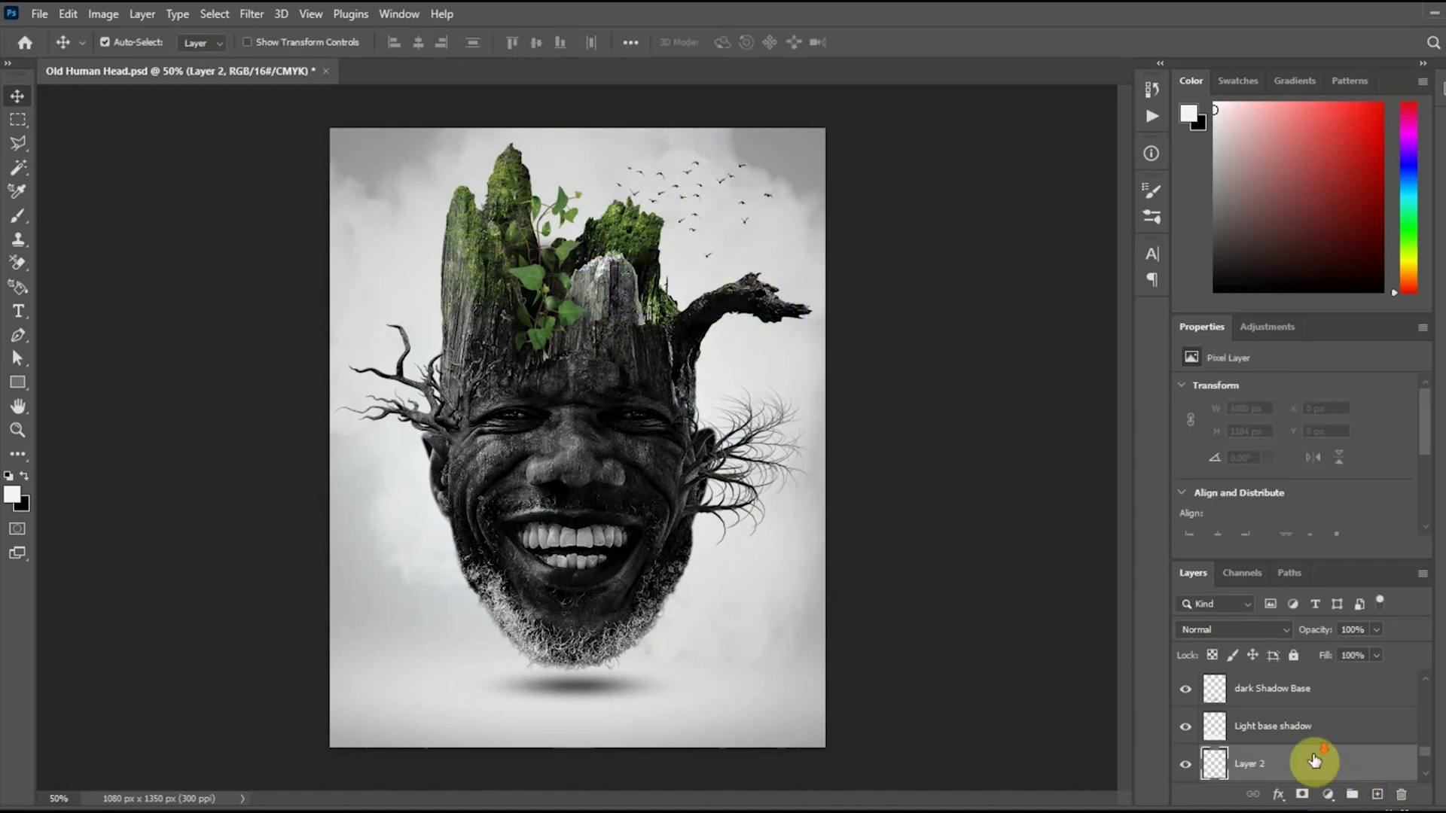
{"action": "left_click_drag", "start_coordinate": [1317, 766], "coordinate": [1314, 745]}
{"action": "left_click", "coordinate": [38, 14]}
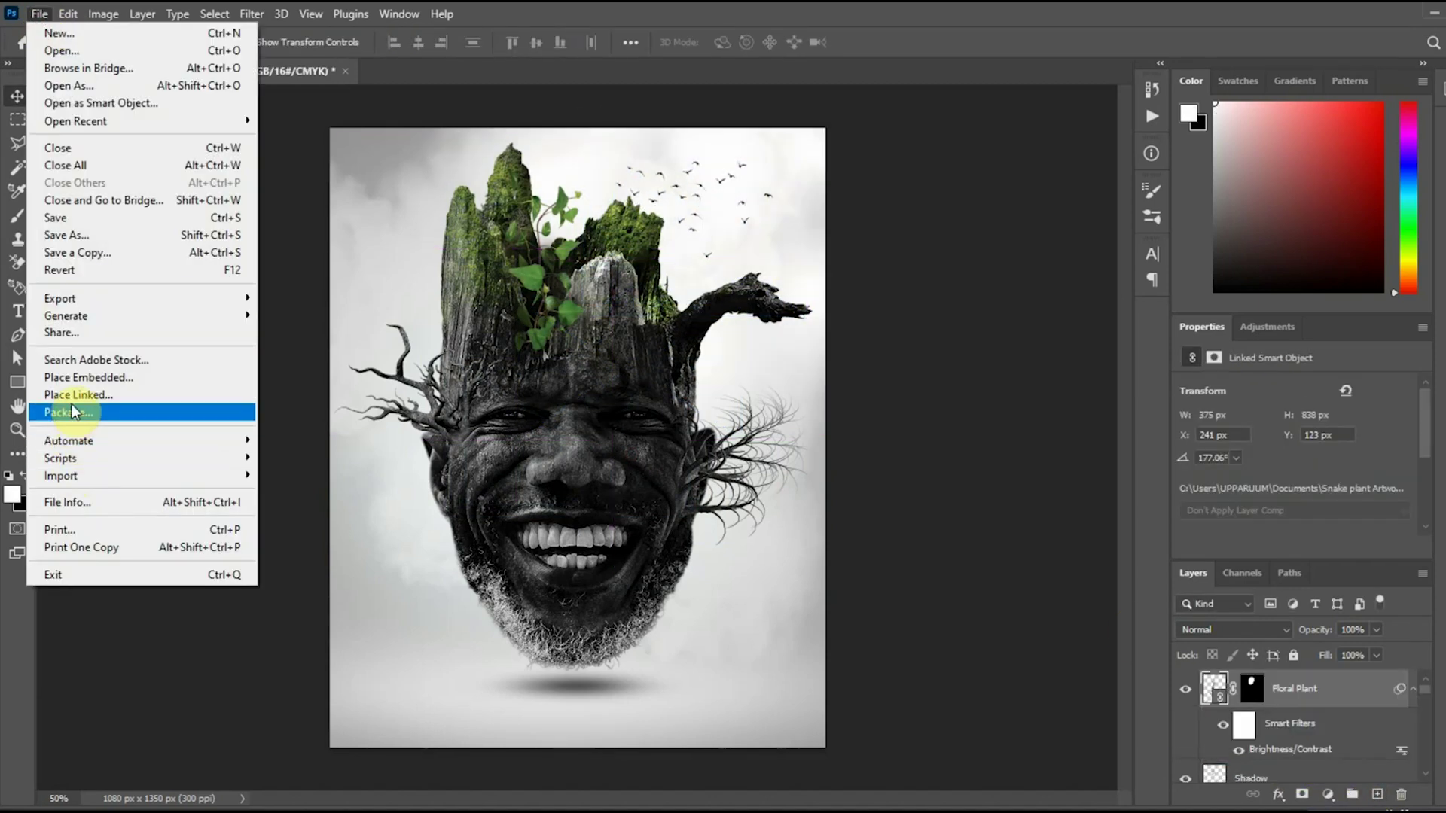
{"action": "left_click", "coordinate": [70, 397]}
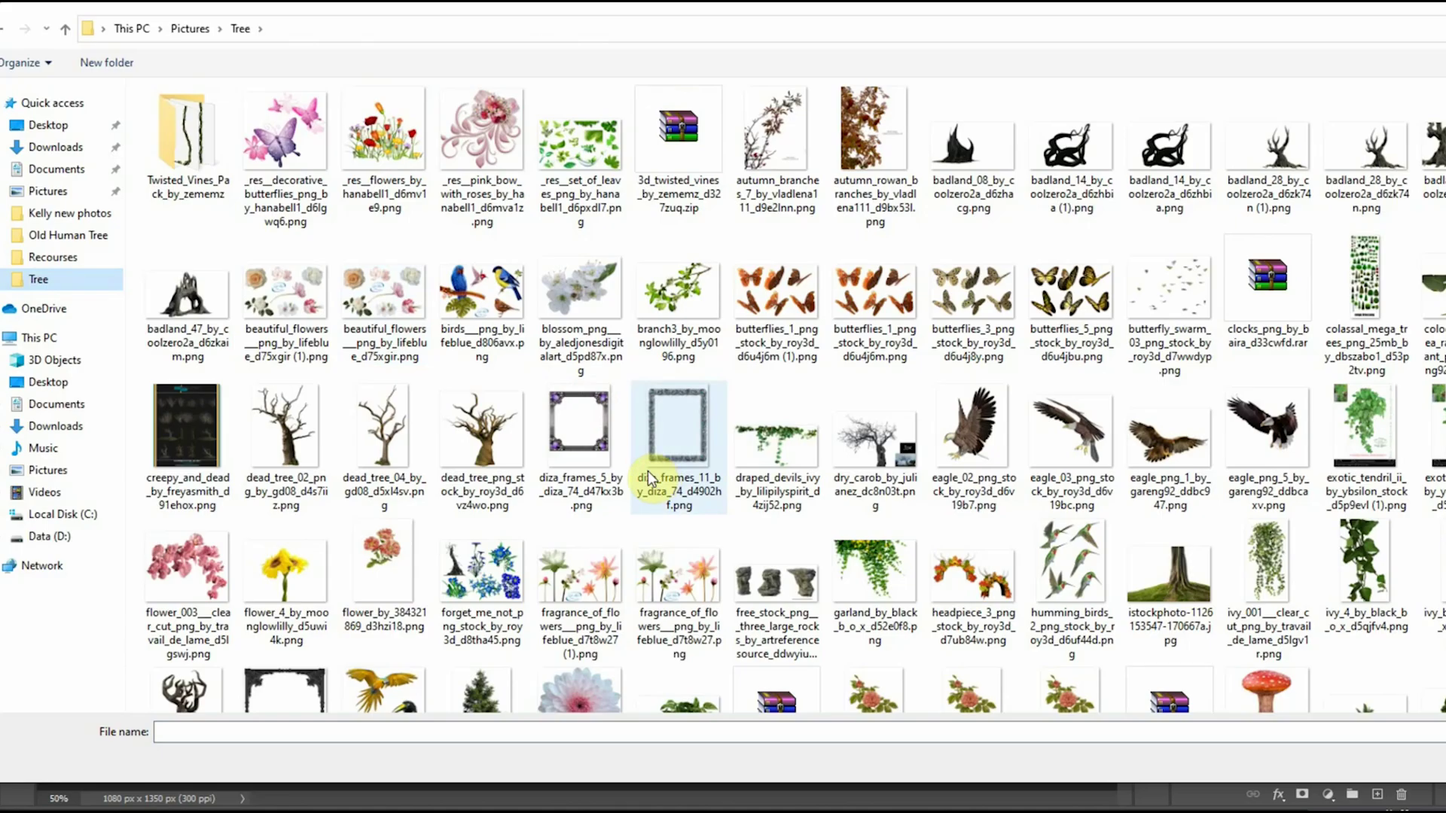
{"action": "double_click", "coordinate": [971, 445]}
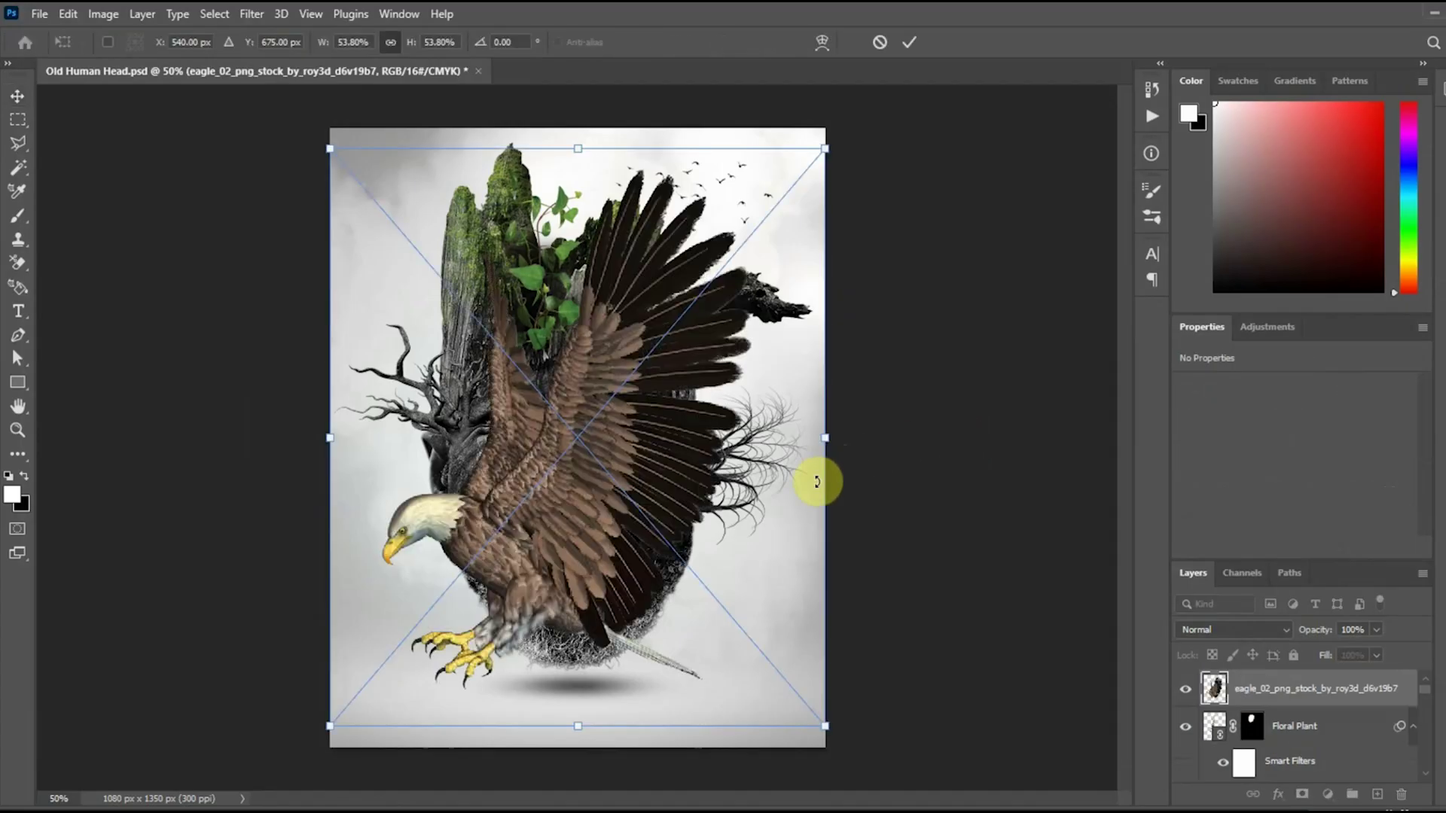
- Scale the eagle down to about 66 x 93 px and position it just below the large bent branch
{"action": "left_click_drag", "start_coordinate": [332, 141], "coordinate": [536, 390]}
{"action": "left_click_drag", "start_coordinate": [567, 456], "coordinate": [768, 381]}
{"action": "left_click", "coordinate": [909, 42]}
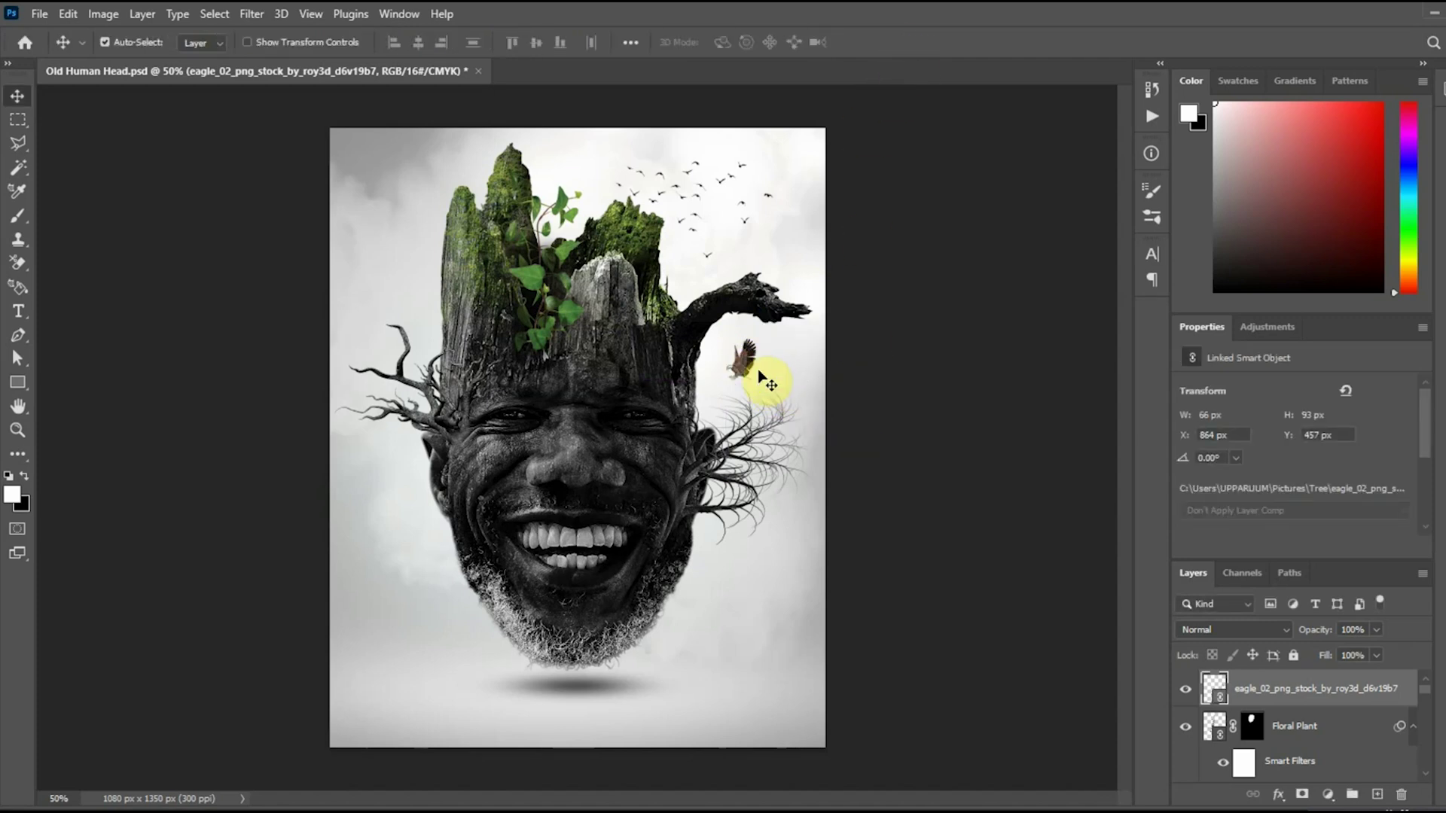
- Convert the eagle to grayscale with a Black & White adjustment
{"action": "left_click", "coordinate": [113, 14]}
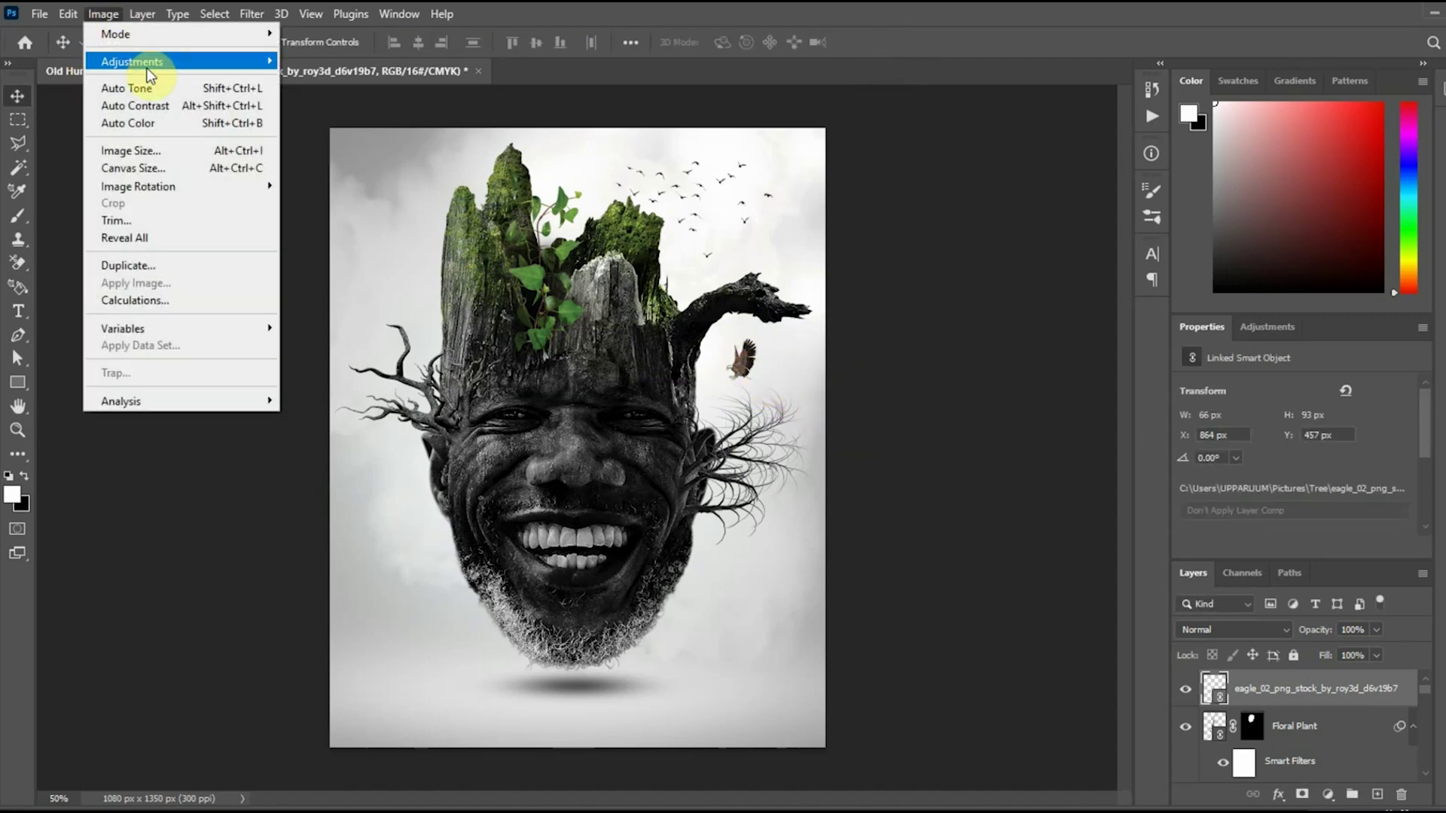
{"action": "mouse_move", "coordinate": [136, 61]}
{"action": "left_click", "coordinate": [332, 193]}
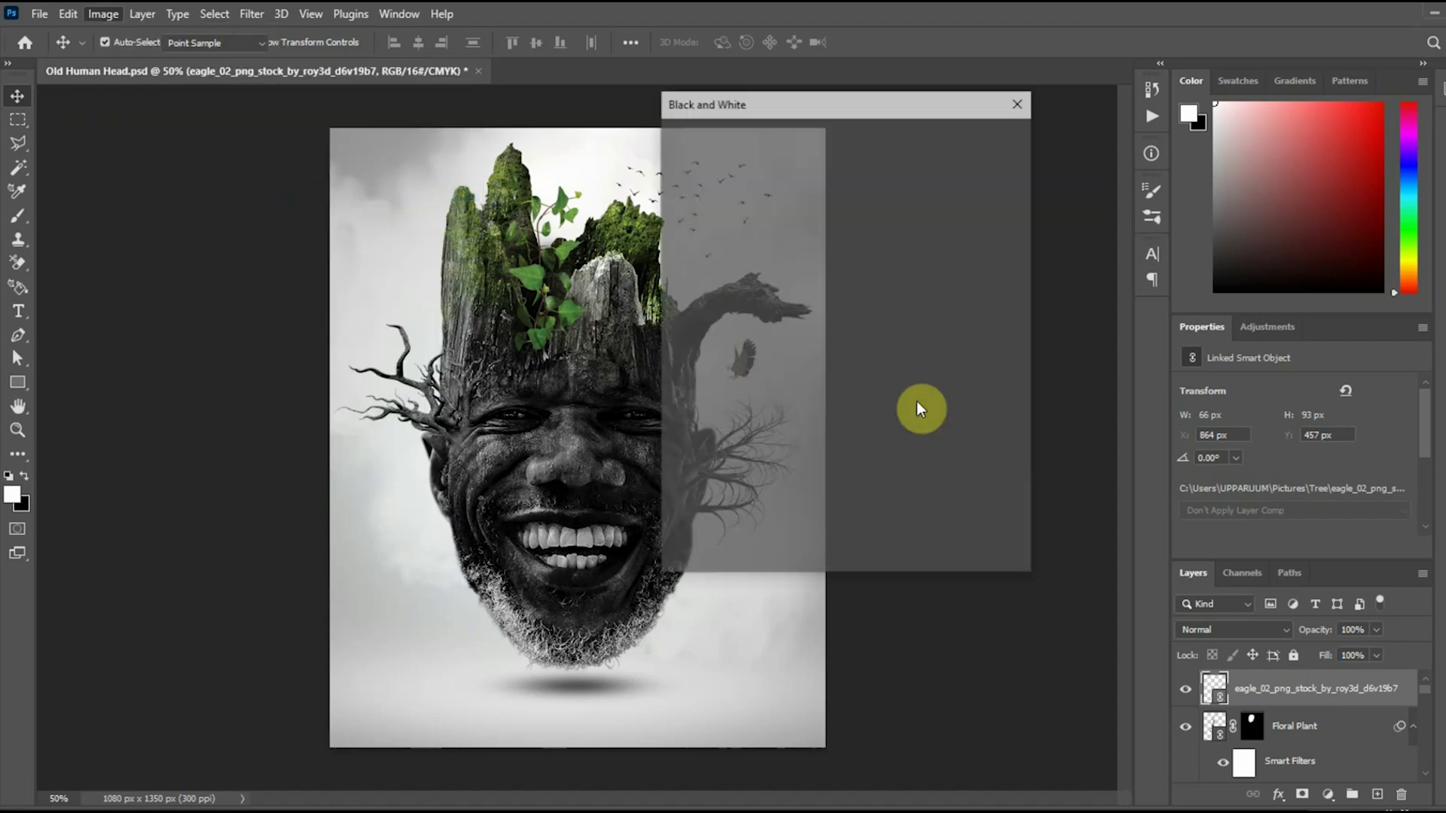
{"action": "left_click", "coordinate": [988, 138]}
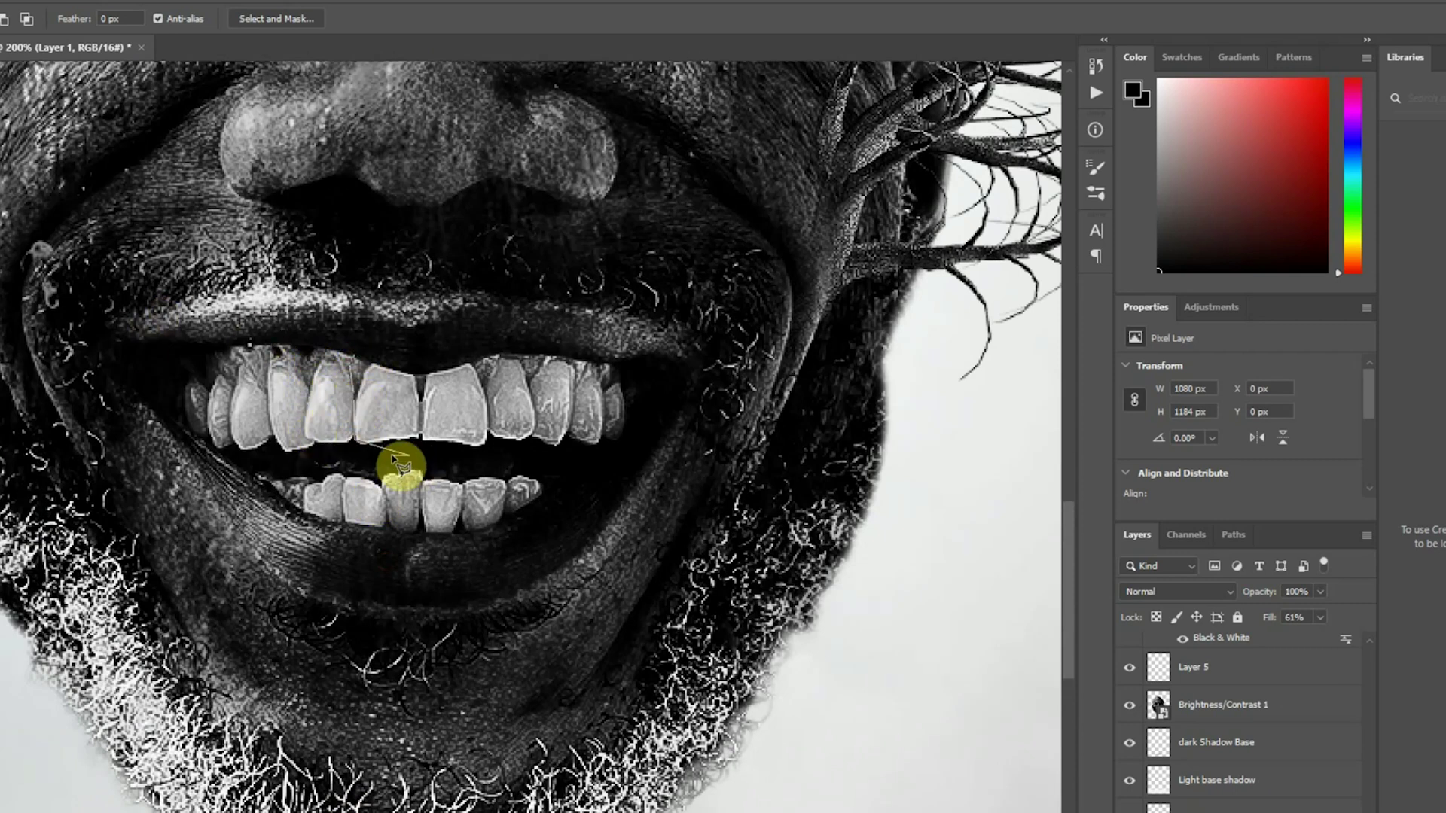
- Outline four upper front teeth with a polygonal lasso selection
{"action": "left_click", "coordinate": [489, 467]}
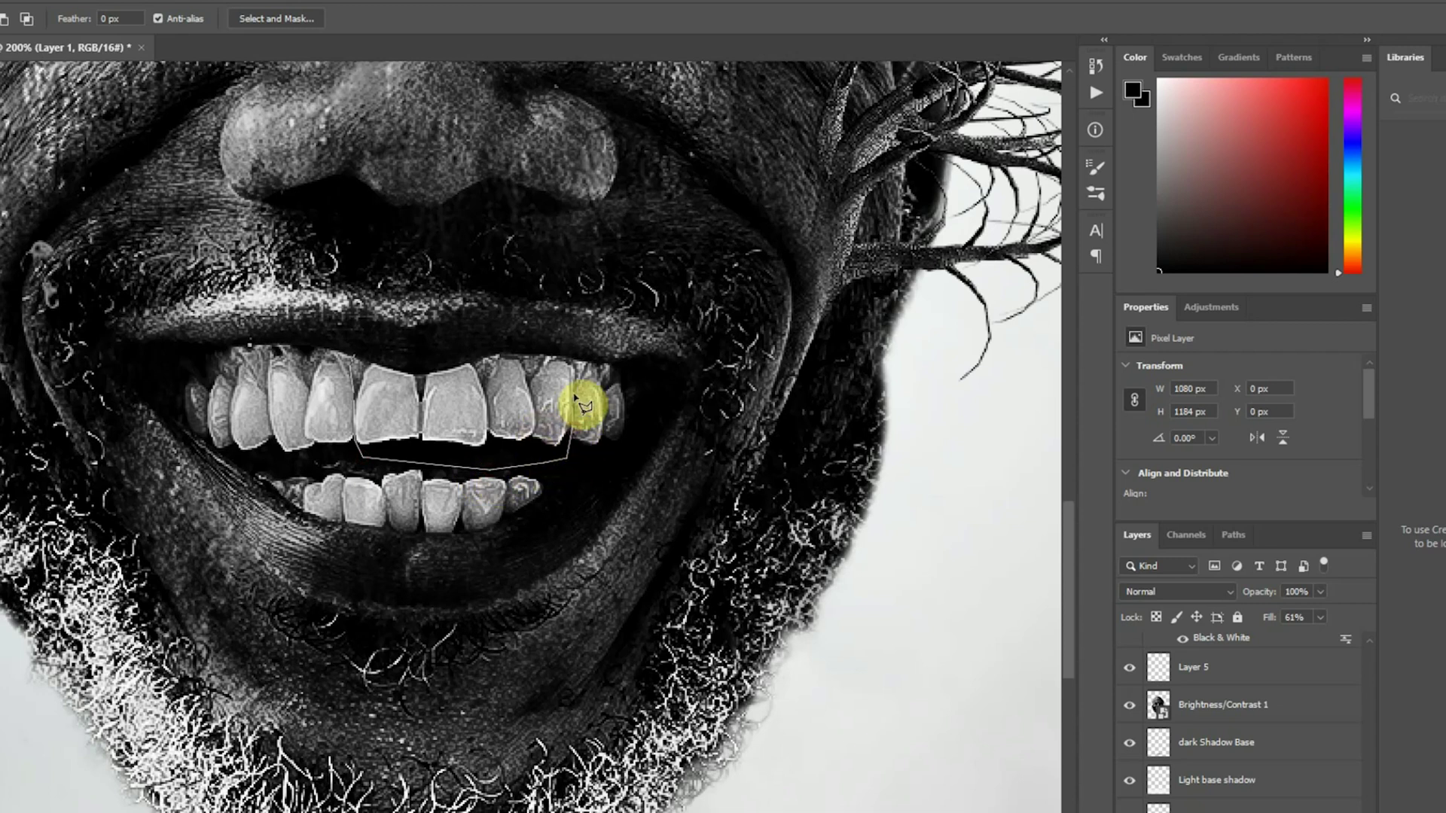
{"action": "left_click", "coordinate": [529, 355]}
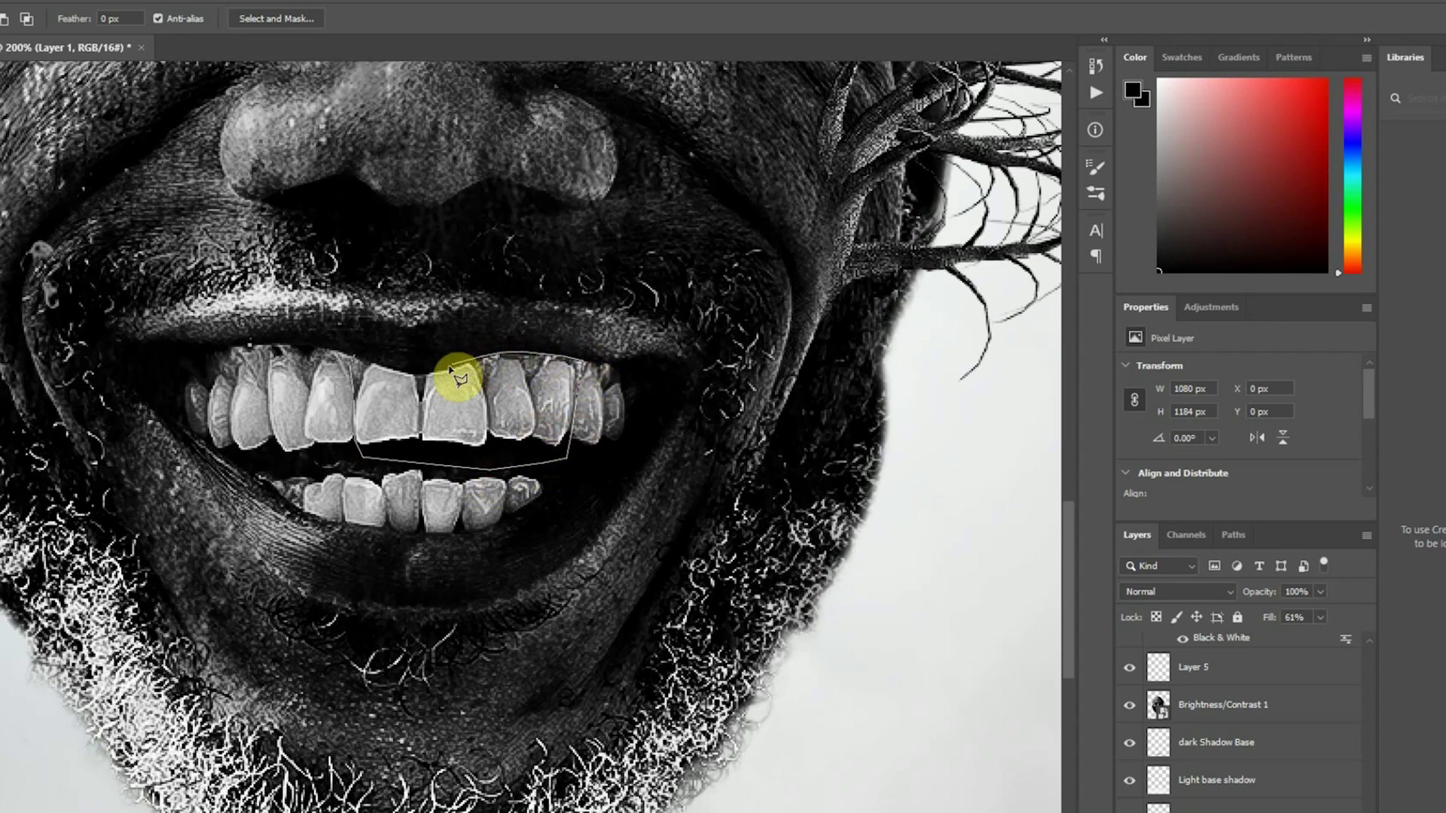
{"action": "left_click", "coordinate": [355, 356]}
- Fill the selected teeth on Layer 5 with black (000000) and clear the selection
{"action": "left_click", "coordinate": [1252, 666]}
{"action": "left_click", "coordinate": [30, 277]}
{"action": "left_click", "coordinate": [1090, 291]}
{"action": "left_click", "coordinate": [1055, 316]}
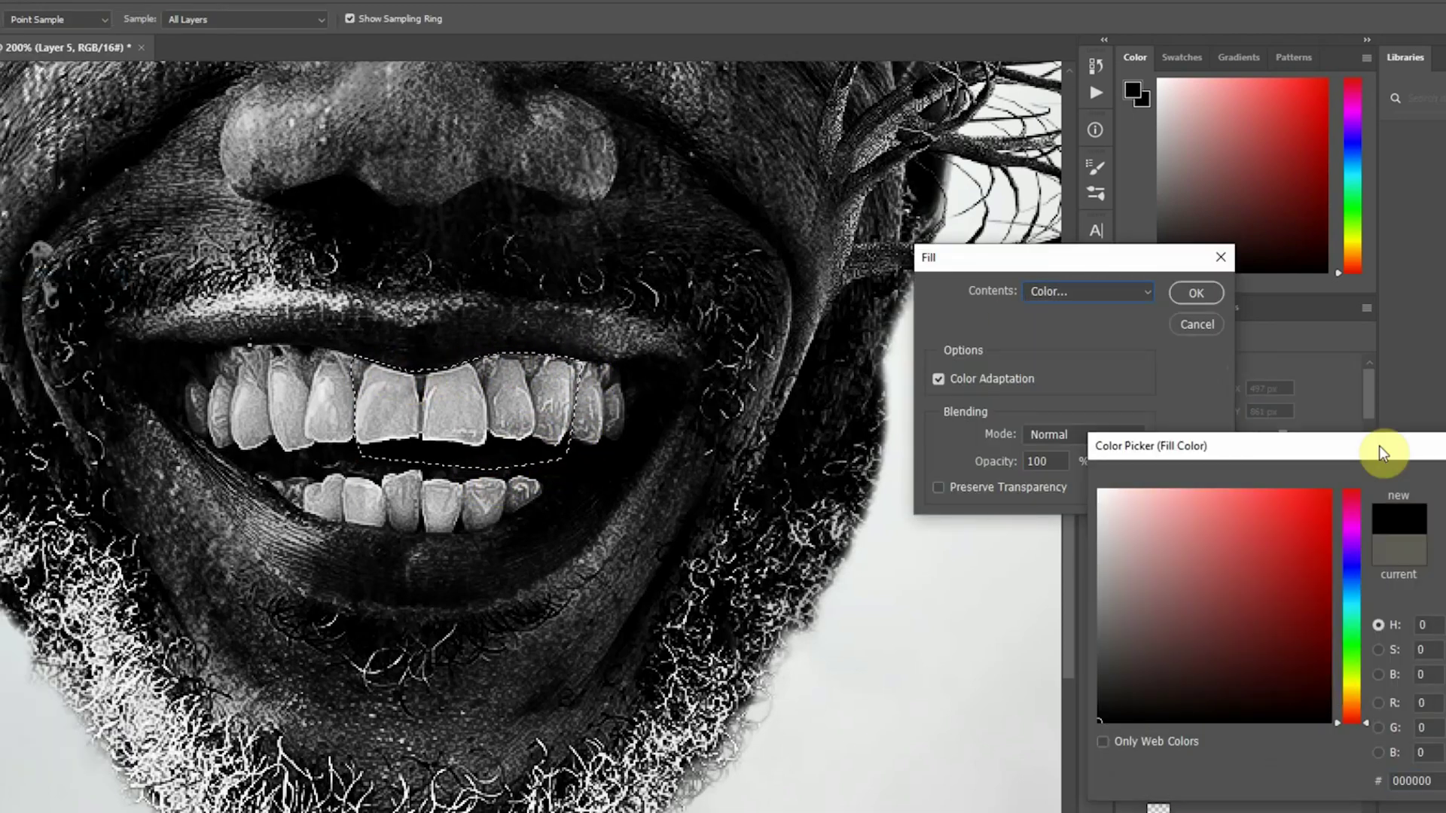
{"action": "key", "text": "Return"}
{"action": "left_click", "coordinate": [1195, 292]}
{"action": "key", "text": "ctrl+d"}
- Paint black over the edge of the remaining upper tooth right of the gap, using 60% opacity and 64% flow
{"action": "key", "text": "b"}
{"action": "right_click", "coordinate": [555, 378]}
{"action": "left_click", "coordinate": [658, 424]}
{"action": "left_click", "coordinate": [591, 370]}
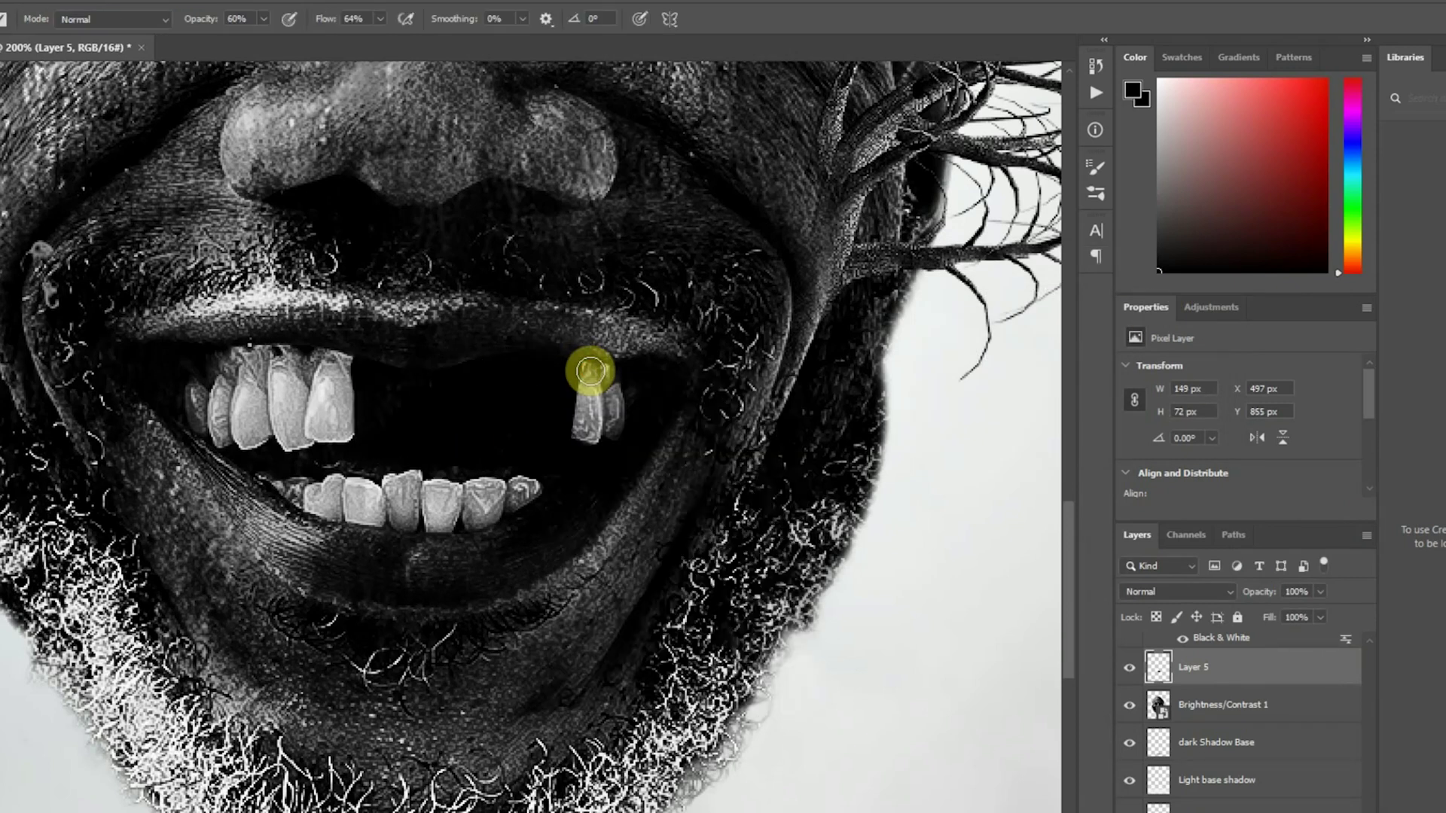
- Erase the black paint over the upper tooth right of the gap with a soft 51 px eraser at 41% opacity
{"action": "key", "text": "e"}
{"action": "right_click", "coordinate": [636, 419]}
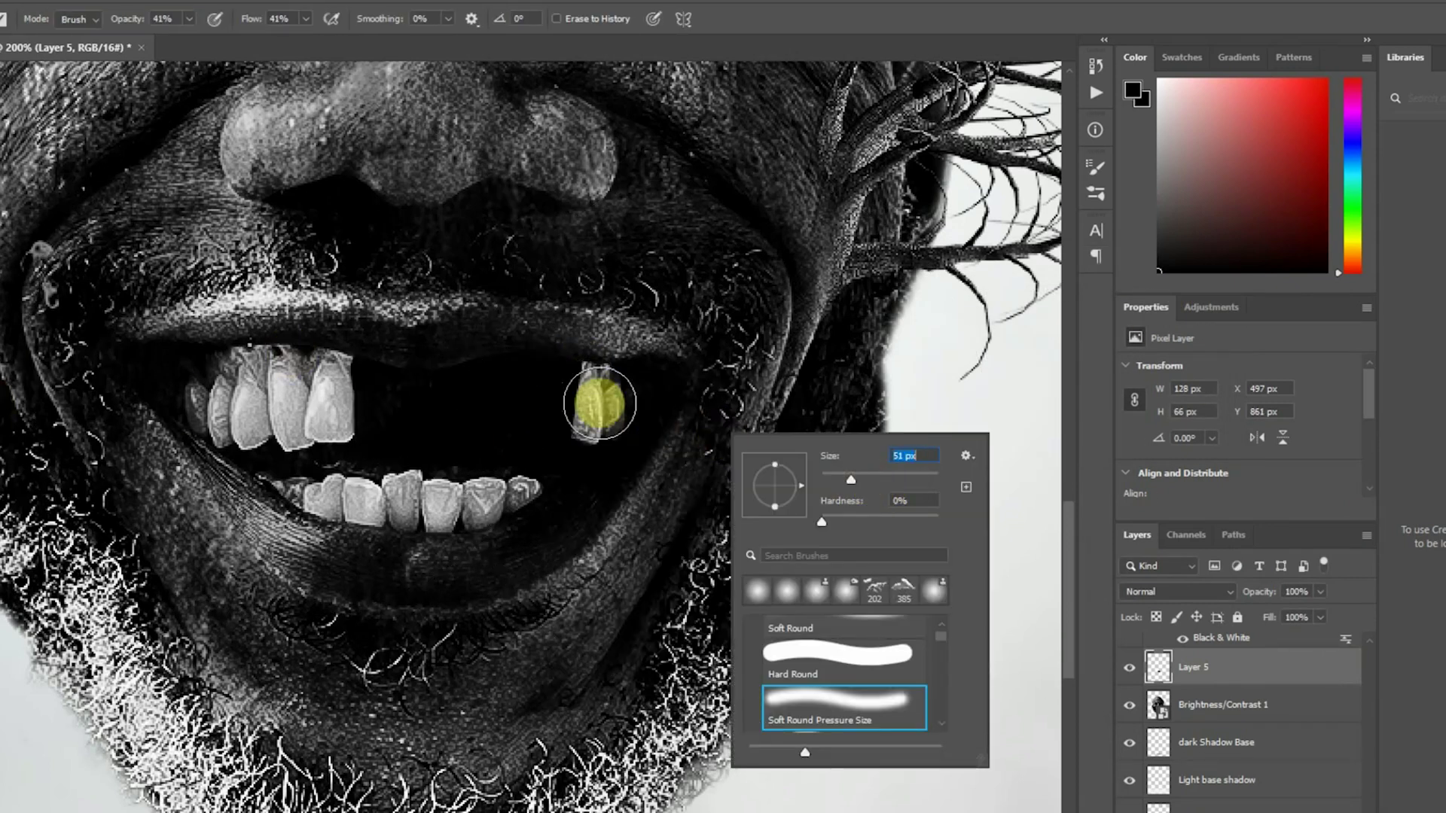
{"action": "left_click", "coordinate": [588, 375]}
{"action": "left_click", "coordinate": [582, 374]}
{"action": "left_click_drag", "start_coordinate": [583, 367], "coordinate": [585, 442]}
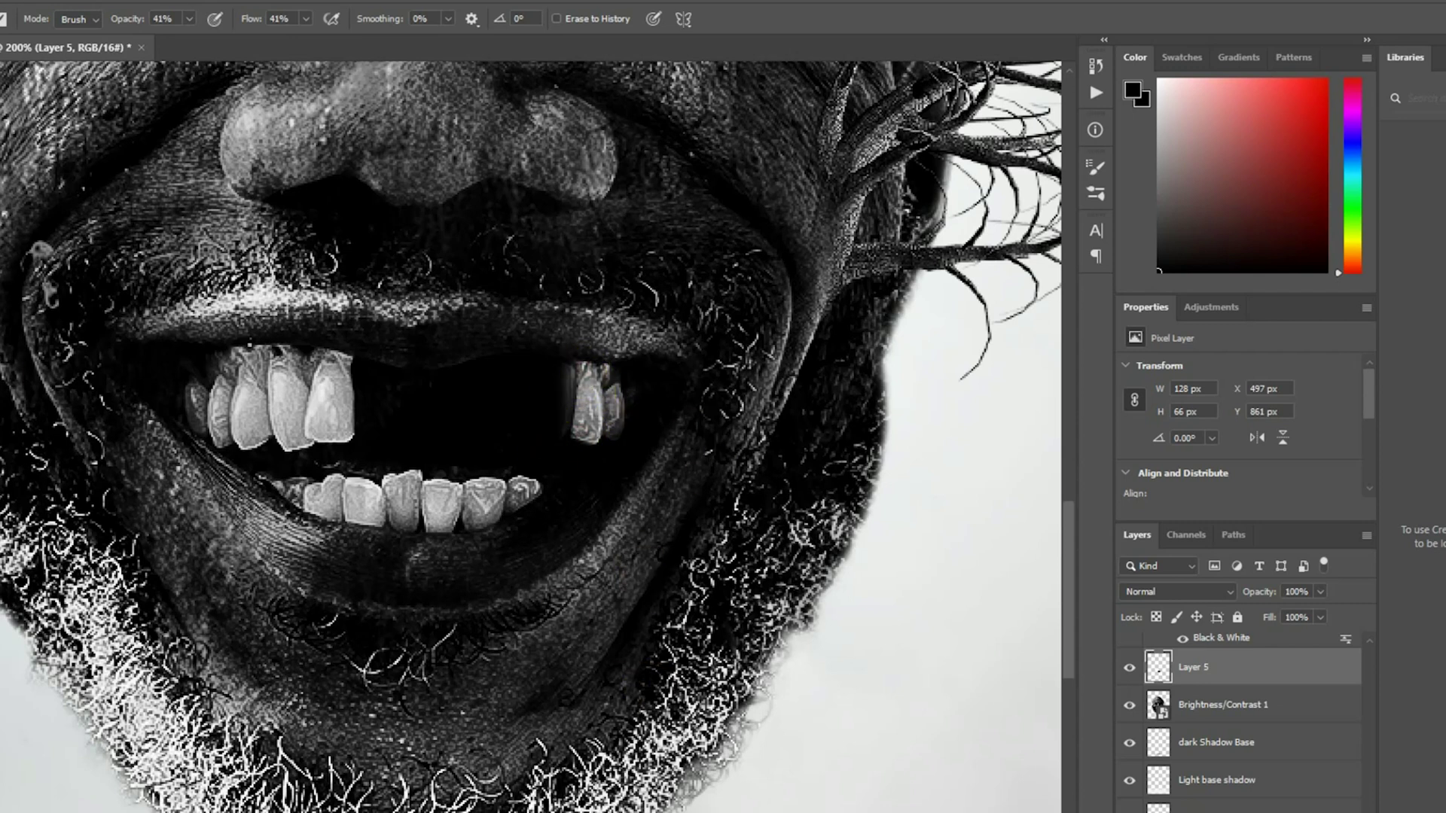
- Brush black along both ends of the upper gap to clean up the edges of the neighbouring teeth
{"action": "key", "text": "b"}
{"action": "left_click_drag", "start_coordinate": [350, 346], "coordinate": [352, 363]}
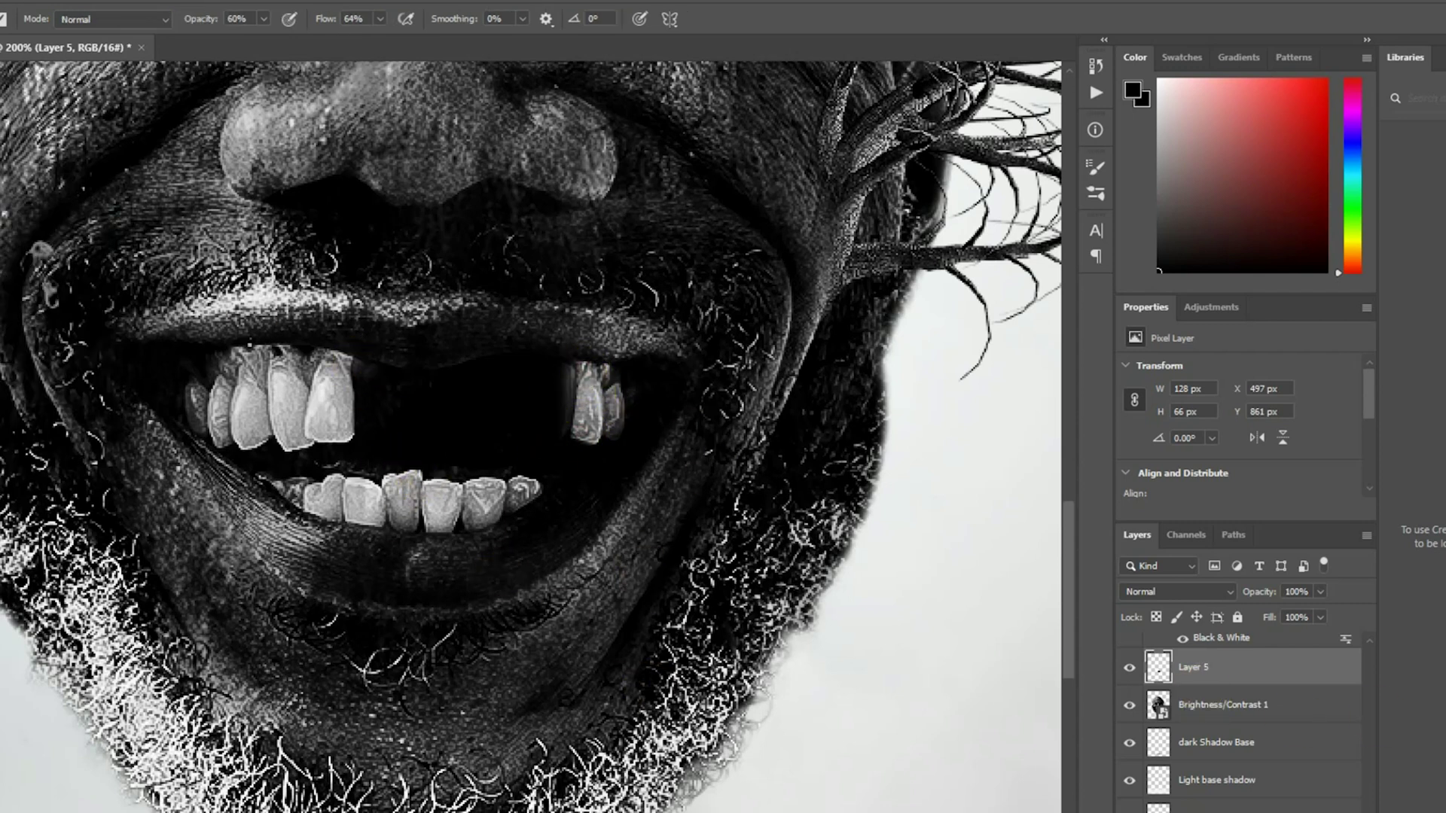
{"action": "mouse_move", "coordinate": [565, 380]}
{"action": "left_mouse_down"}
{"action": "mouse_move", "coordinate": [555, 438]}
{"action": "mouse_move", "coordinate": [555, 388]}
{"action": "left_mouse_up"}
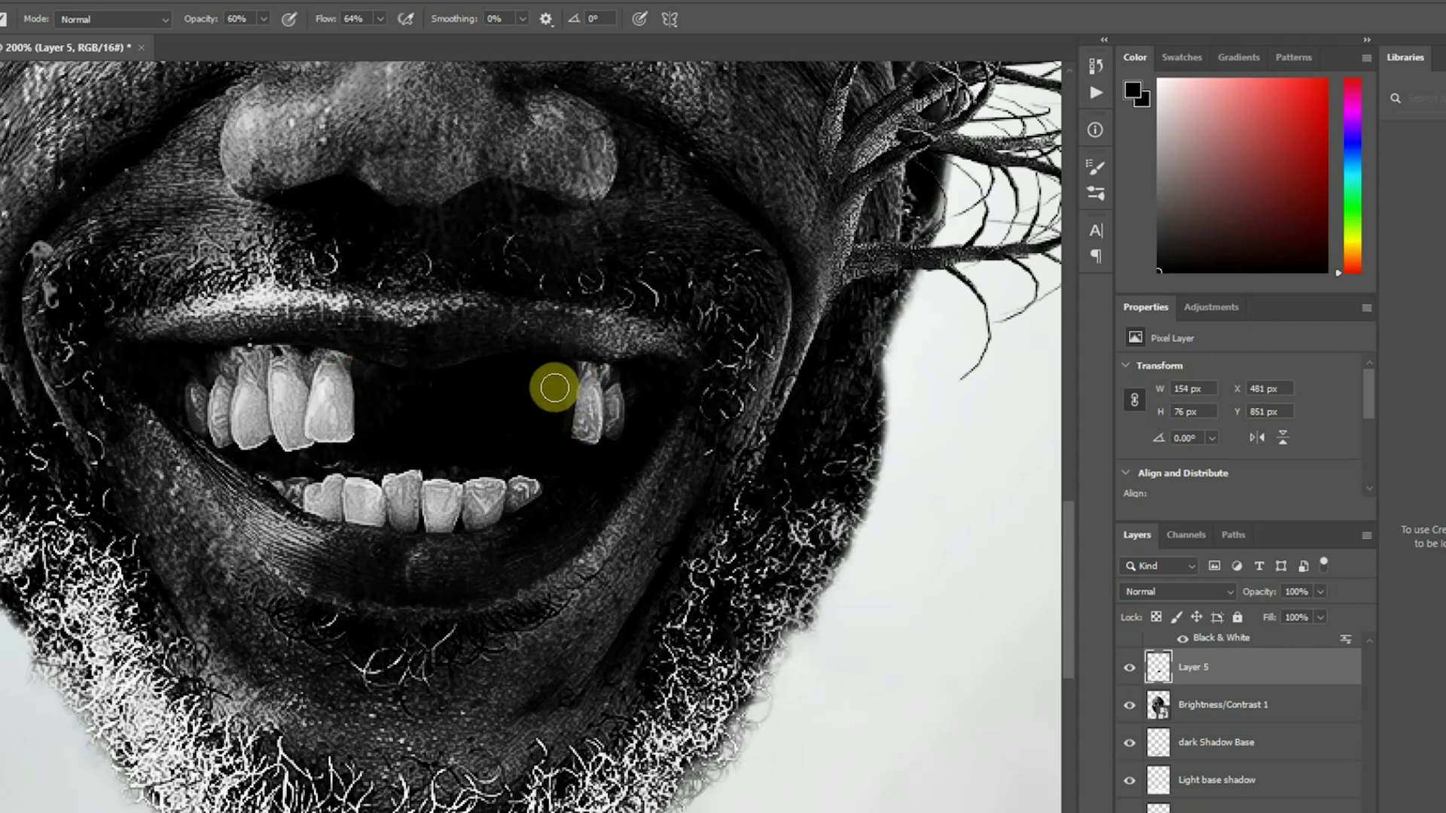
{"action": "left_click", "coordinate": [579, 358]}
- Outline two lower front teeth with a polygonal lasso selection
{"action": "key", "text": "ctrl+minus"}
{"action": "key", "text": "ctrl+plus"}
{"action": "mouse_move", "coordinate": [461, 788]}
{"action": "left_mouse_down"}
{"action": "mouse_move", "coordinate": [485, 749]}
{"action": "mouse_move", "coordinate": [455, 332]}
{"action": "left_mouse_up"}
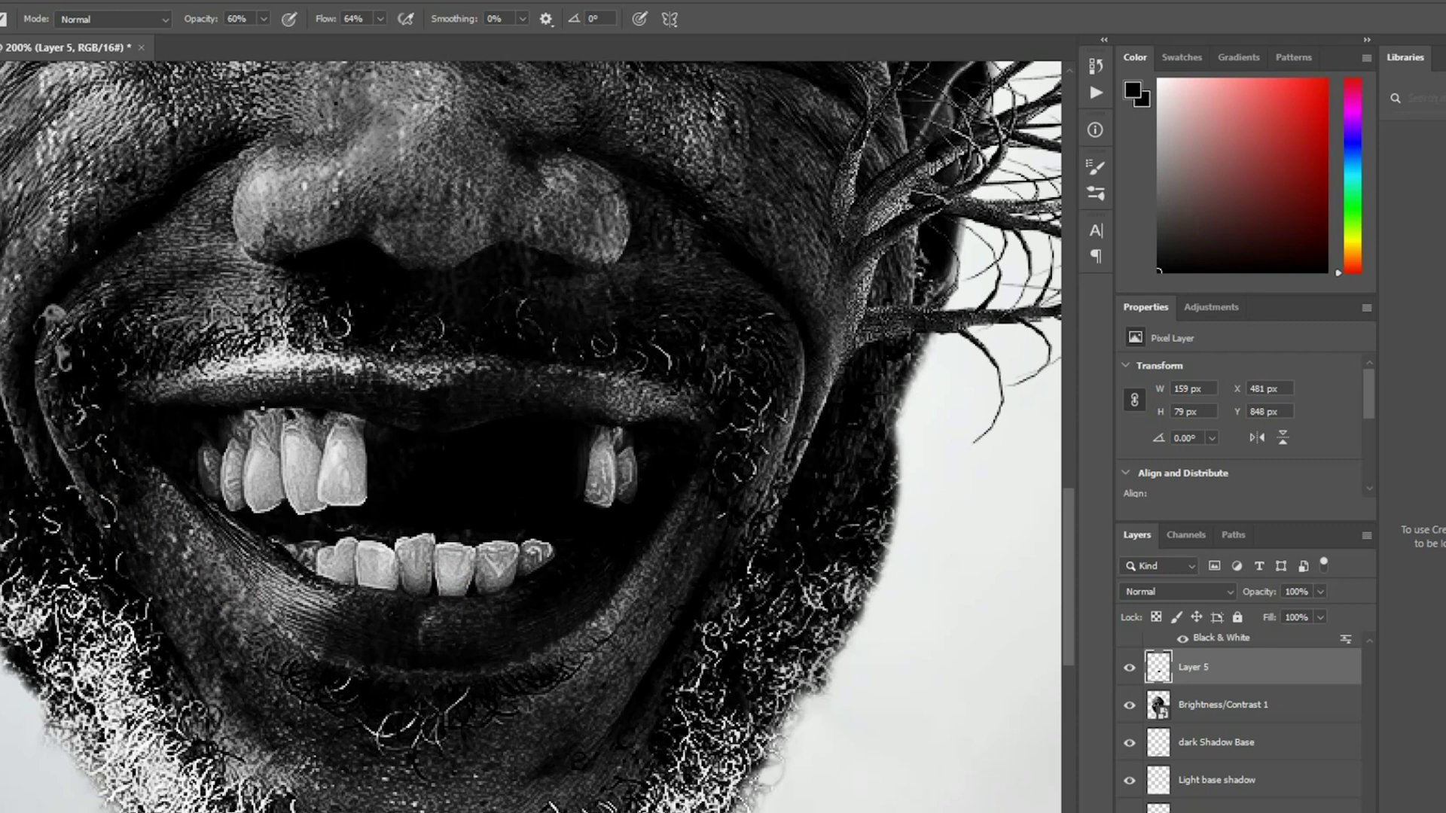
{"action": "key", "text": "l"}
{"action": "left_click_drag", "start_coordinate": [402, 582], "coordinate": [470, 596]}
{"action": "left_click", "coordinate": [475, 543]}
{"action": "left_click", "coordinate": [445, 520]}
{"action": "left_click", "coordinate": [392, 539]}
- Paint the selected lower teeth black at 100% opacity and 100% flow
{"action": "key", "text": "b"}
{"action": "mouse_move", "coordinate": [402, 536]}
{"action": "left_mouse_down"}
{"action": "mouse_move", "coordinate": [434, 592]}
{"action": "mouse_move", "coordinate": [463, 561]}
{"action": "left_mouse_up"}
{"action": "left_click_drag", "start_coordinate": [381, 21], "coordinate": [384, 21]}
{"action": "mouse_move", "coordinate": [468, 555]}
{"action": "left_mouse_down"}
{"action": "mouse_move", "coordinate": [402, 533]}
{"action": "mouse_move", "coordinate": [462, 529]}
{"action": "mouse_move", "coordinate": [473, 556]}
{"action": "mouse_move", "coordinate": [436, 568]}
{"action": "mouse_move", "coordinate": [467, 531]}
{"action": "left_mouse_up"}
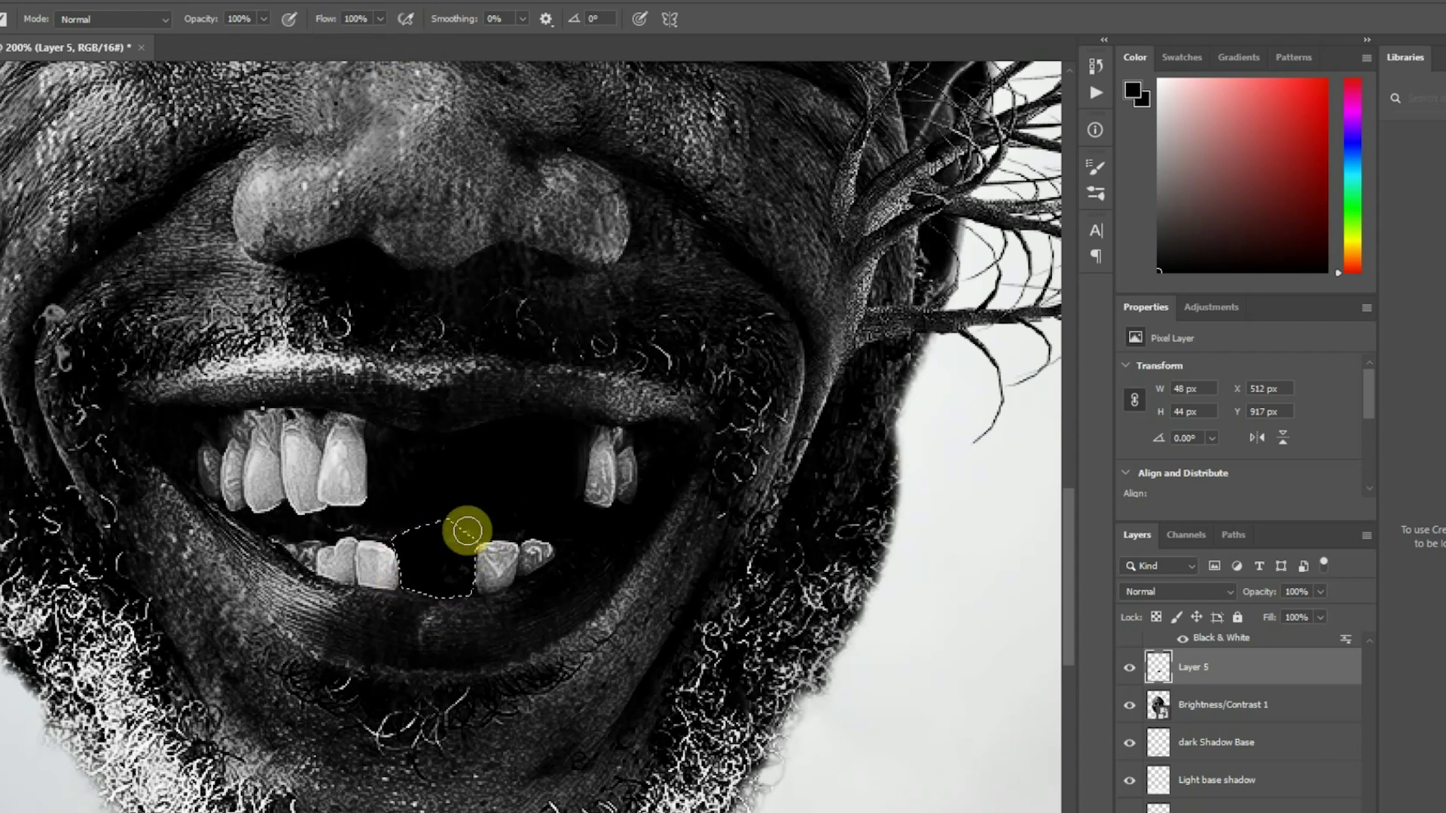
- Select the upper tooth just left of the tooth bordering the gap and paint it out in black
{"action": "key", "text": "ctrl+0"}
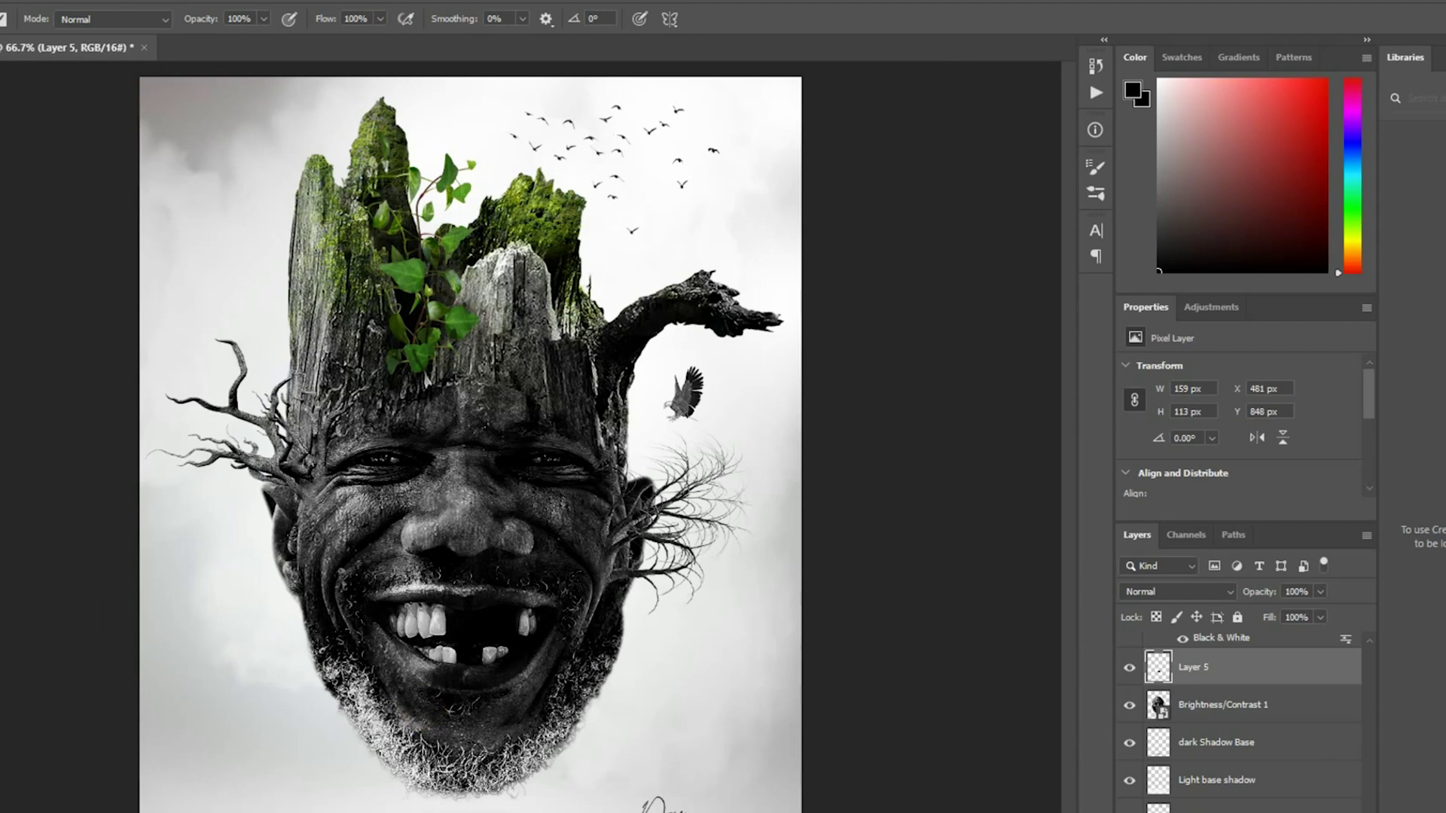
{"action": "scroll", "coordinate": [427, 626], "scroll_direction": "up", "scroll_amount": 4}
{"action": "key", "text": "l"}
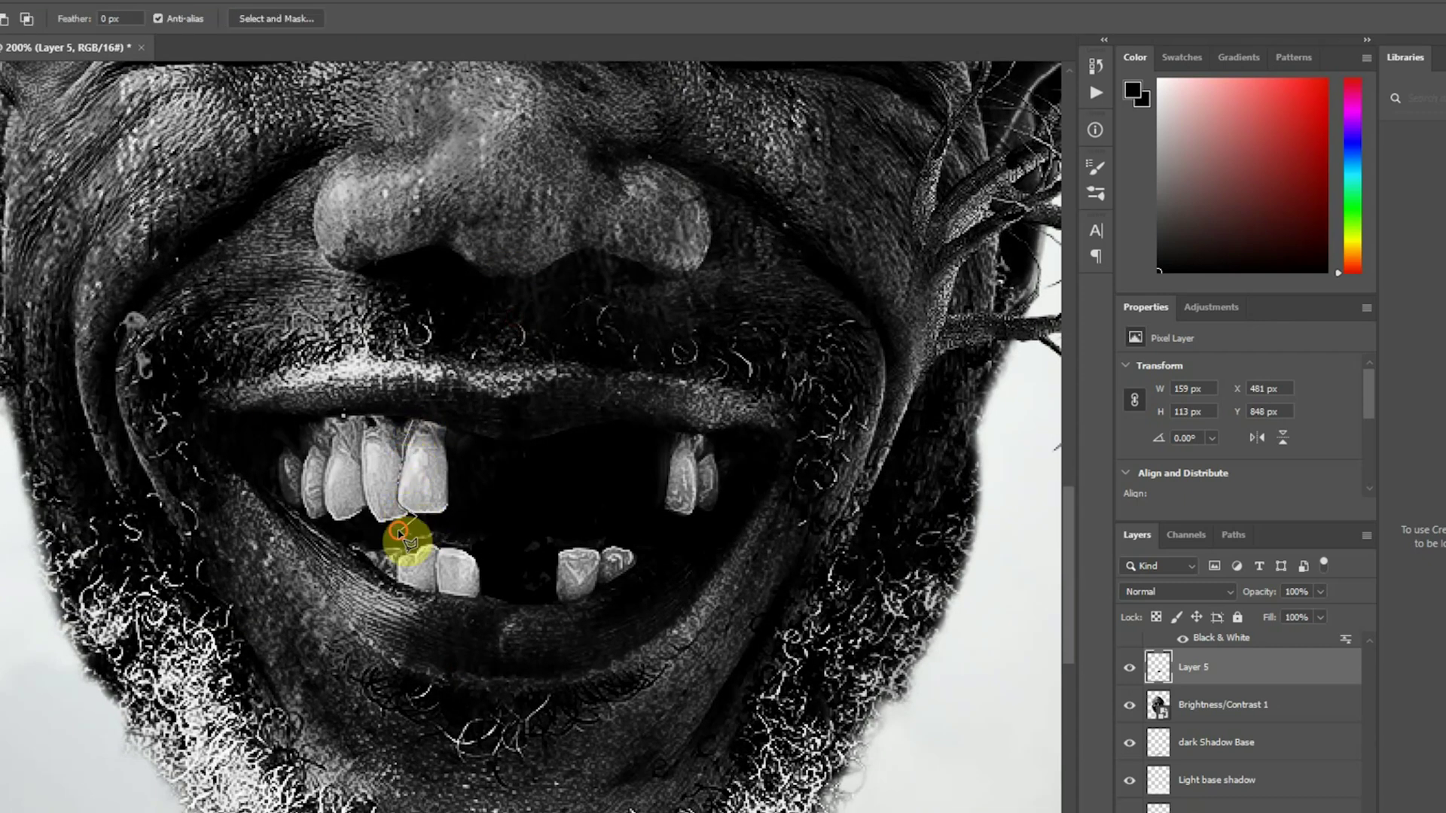
{"action": "left_click", "coordinate": [364, 419]}
{"action": "key", "text": "b"}
{"action": "mouse_move", "coordinate": [369, 429]}
{"action": "left_mouse_down"}
{"action": "mouse_move", "coordinate": [388, 526]}
{"action": "mouse_move", "coordinate": [391, 430]}
{"action": "mouse_move", "coordinate": [404, 510]}
{"action": "mouse_move", "coordinate": [371, 519]}
{"action": "left_mouse_up"}
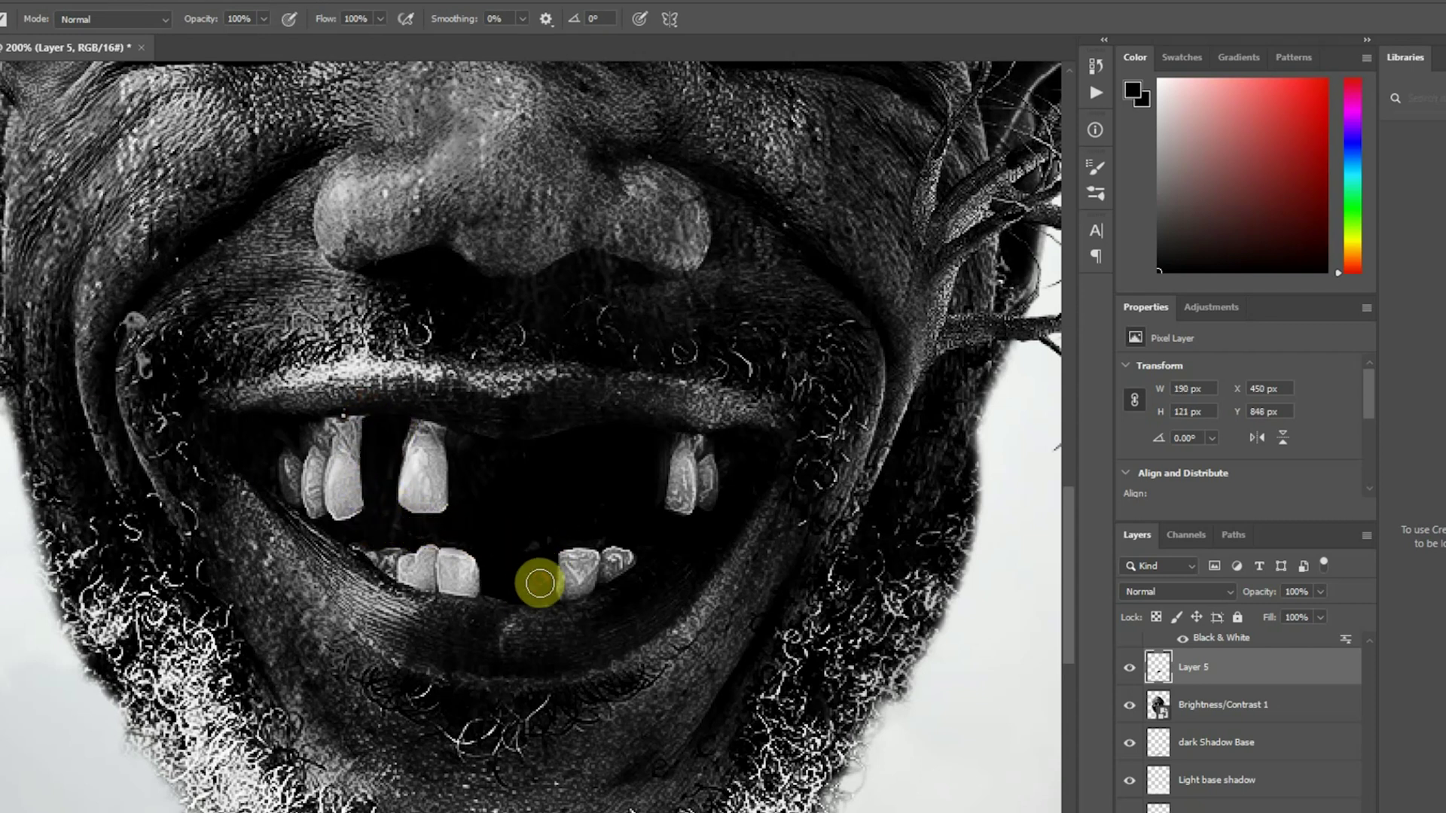
- Move Layer 5 directly above LOGO and darken the edges of the upper tooth beside the new gap with black at 58% opacity
{"action": "mouse_move", "coordinate": [1317, 677]}
{"action": "left_mouse_down"}
{"action": "mouse_move", "coordinate": [1300, 613]}
{"action": "mouse_move", "coordinate": [1297, 669]}
{"action": "left_mouse_up"}
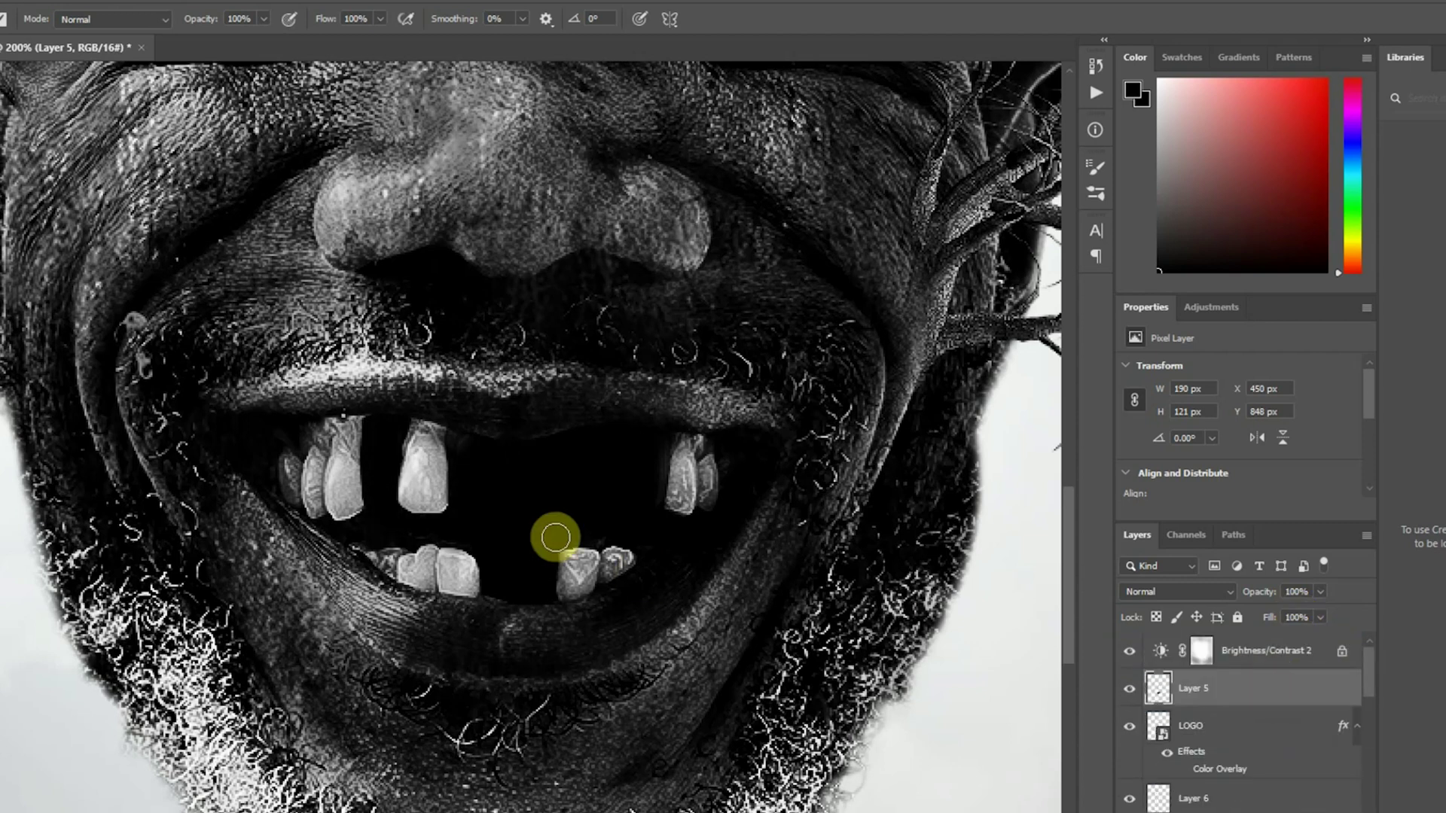
{"action": "mouse_move", "coordinate": [362, 428]}
{"action": "left_mouse_down"}
{"action": "mouse_move", "coordinate": [374, 462]}
{"action": "mouse_move", "coordinate": [376, 443]}
{"action": "left_mouse_up"}
{"action": "left_click", "coordinate": [262, 19]}
{"action": "left_click_drag", "start_coordinate": [251, 40], "coordinate": [227, 40]}
{"action": "mouse_move", "coordinate": [377, 377]}
{"action": "left_mouse_down"}
{"action": "mouse_move", "coordinate": [362, 429]}
{"action": "mouse_move", "coordinate": [395, 453]}
{"action": "mouse_move", "coordinate": [365, 435]}
{"action": "mouse_move", "coordinate": [376, 506]}
{"action": "mouse_move", "coordinate": [324, 532]}
{"action": "left_mouse_up"}
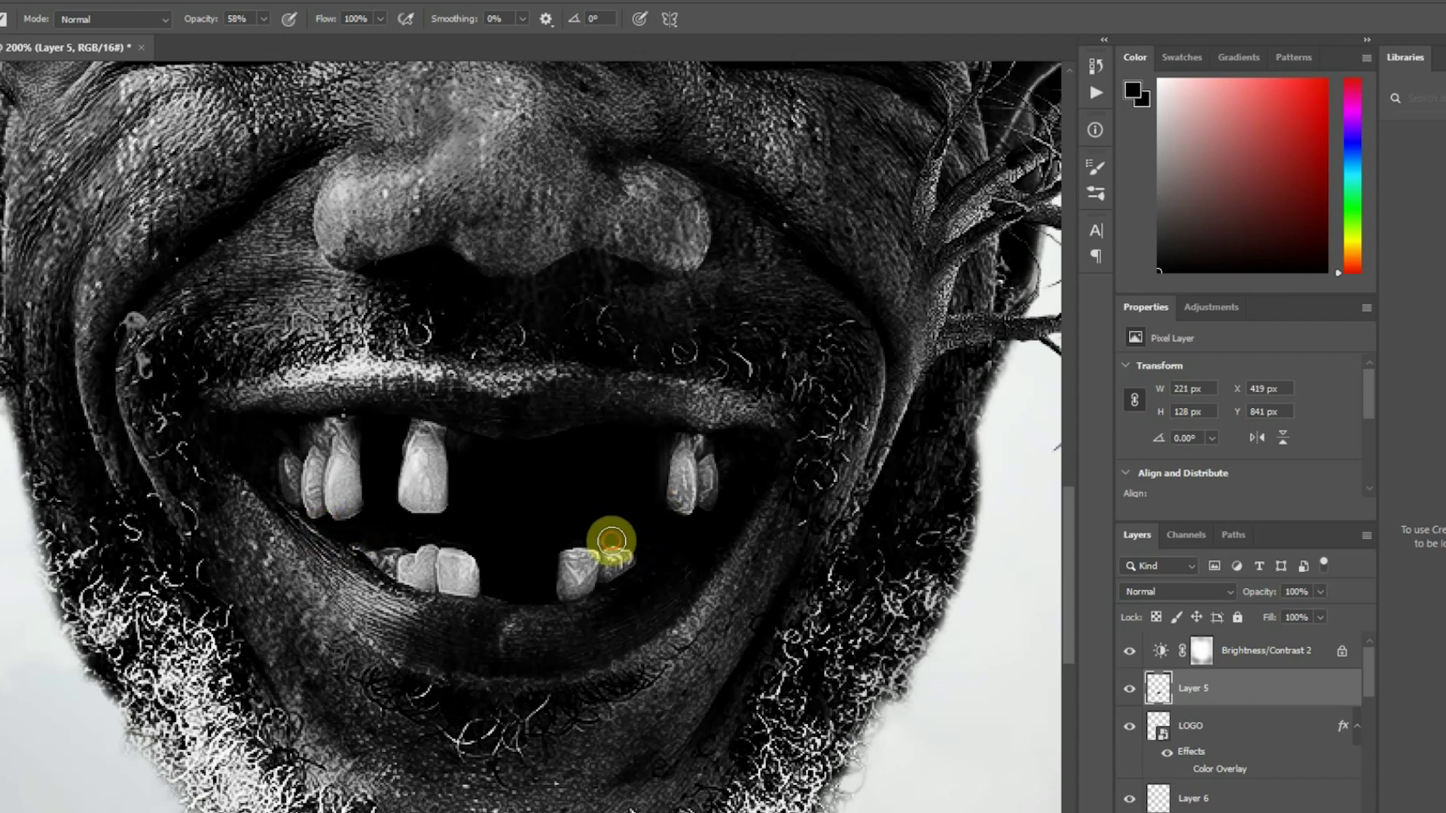
{"action": "key", "text": "ctrl+0"}
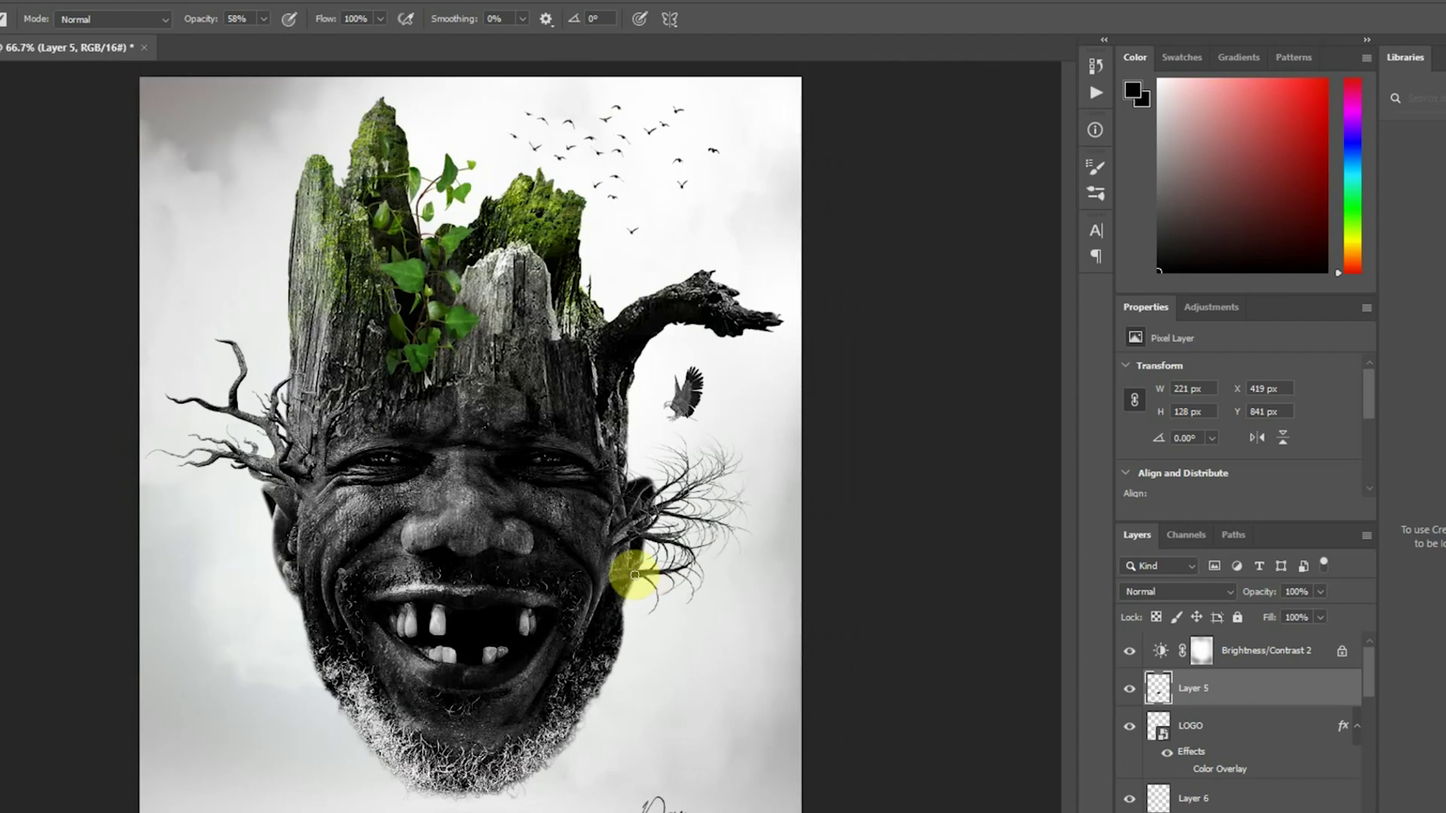